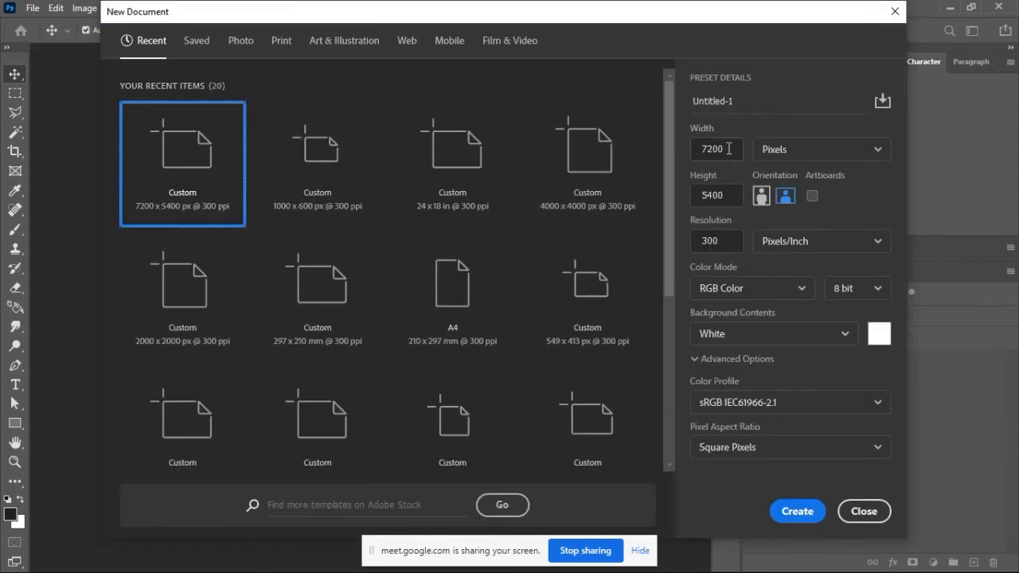
Step: Create a new landscape document of 1280 x 720 pixels at 300 pixels/inch with a white background
left_click_drag(729, 148, 700, 148)
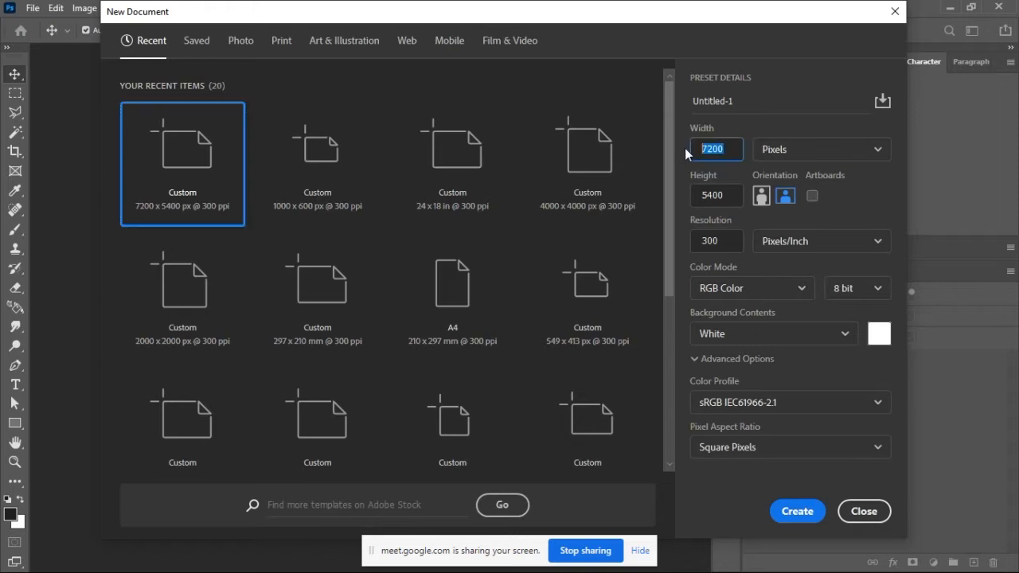
type("1280")
left_click_drag(725, 197, 688, 201)
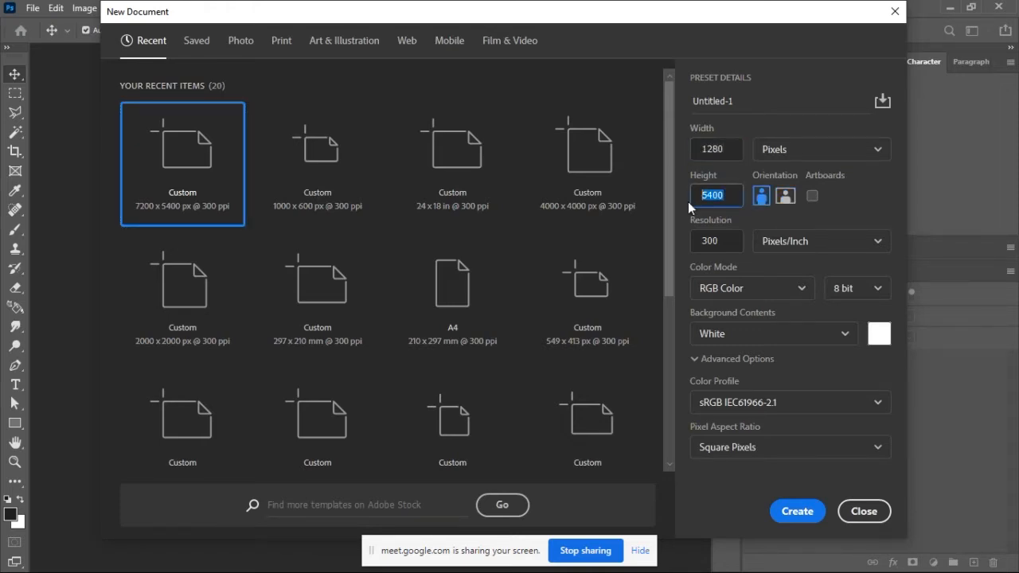
type("720")
left_click(715, 239)
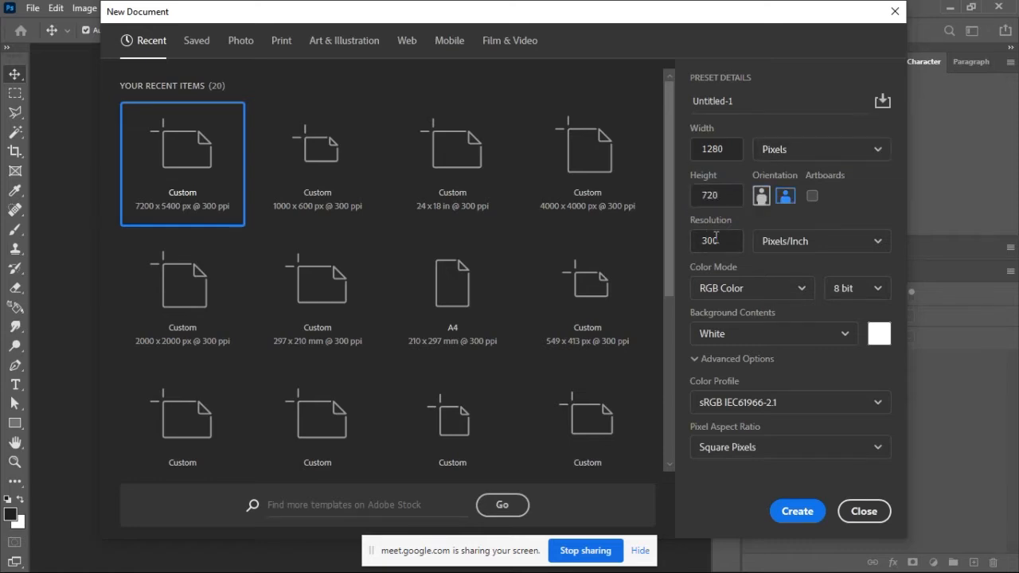
left_click(797, 511)
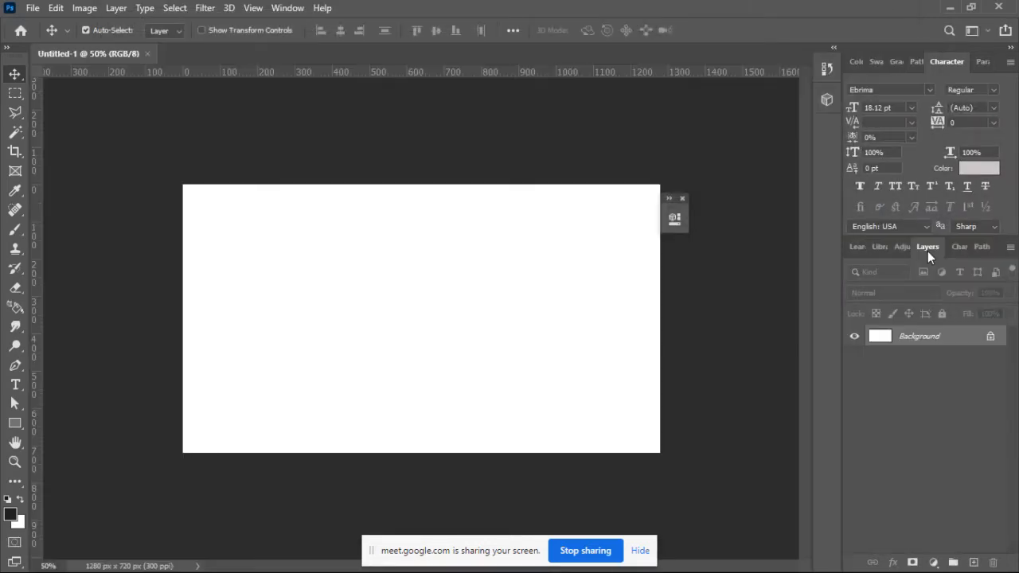
Step: Detach Layers as a taller floating panel beside the canvas and close the small collapsed floating panel
left_click_drag(927, 250, 736, 254)
left_click_drag(796, 237, 706, 264)
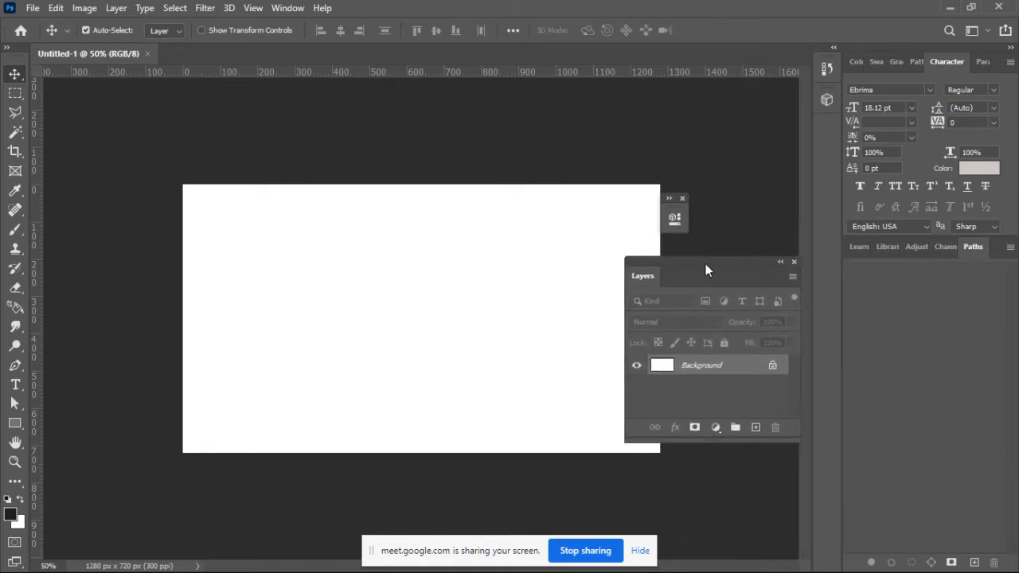
left_click(682, 197)
left_click_drag(724, 261, 761, 143)
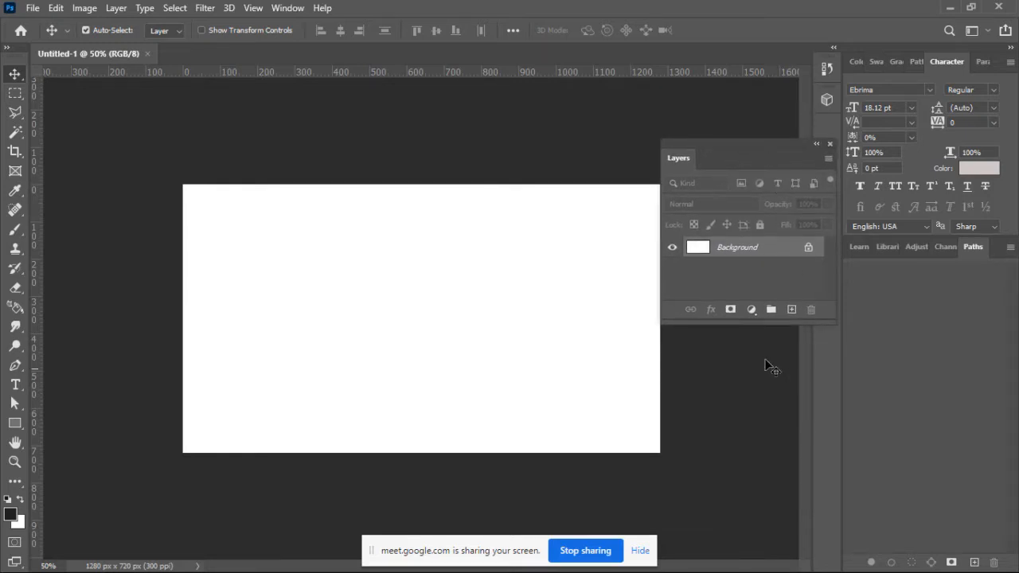
left_click_drag(753, 322, 758, 512)
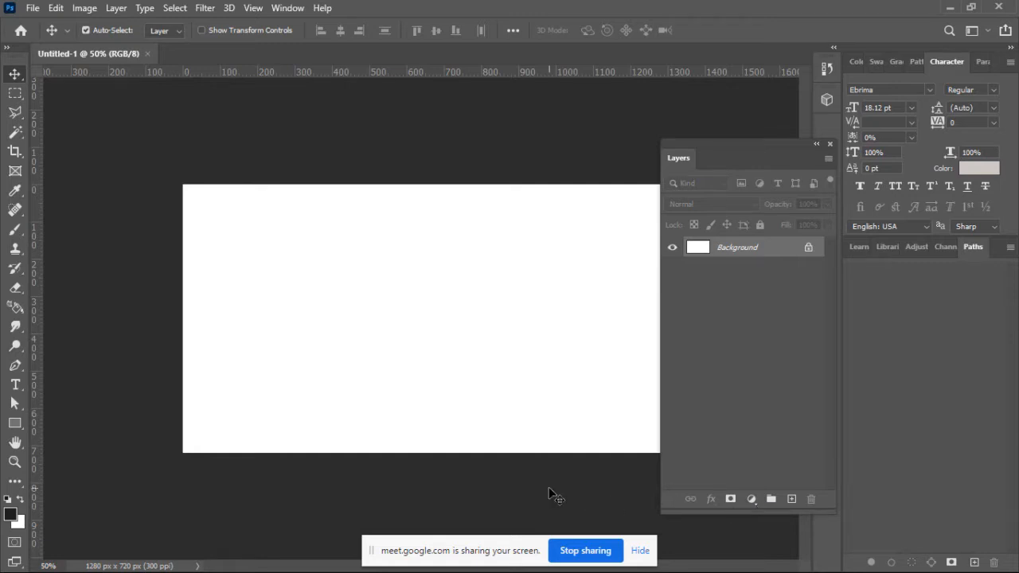
key("ctrl+minus")
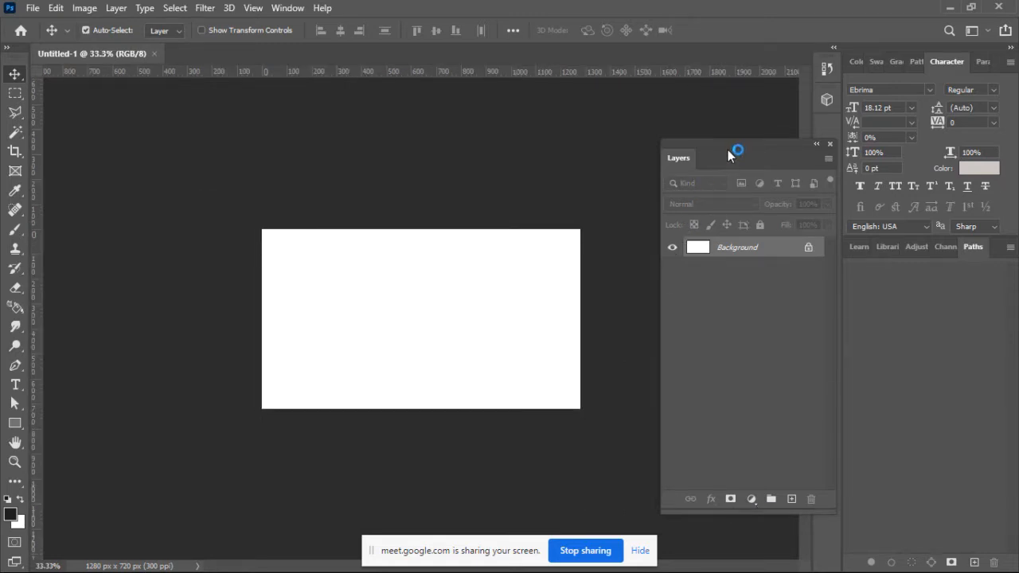
key("ctrl+plus")
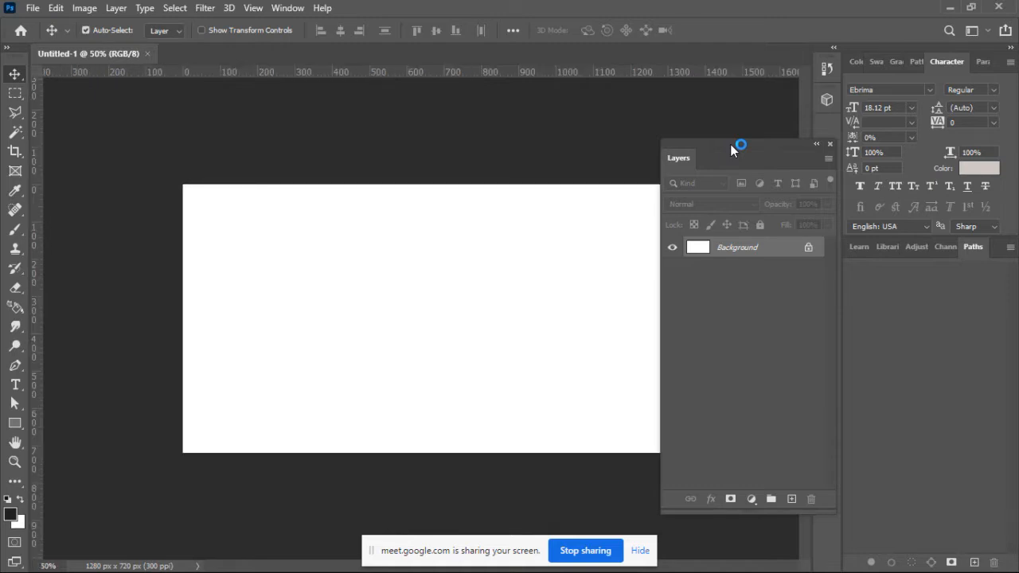
left_click_drag(731, 144, 740, 175)
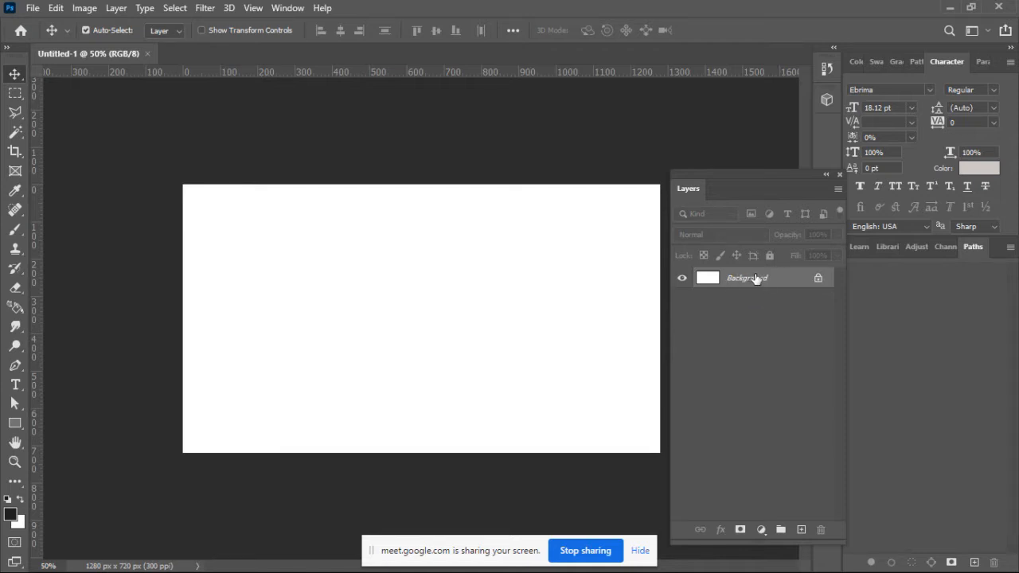
Step: Unlock the Background layer to turn it into a regular editable layer
left_click(818, 279)
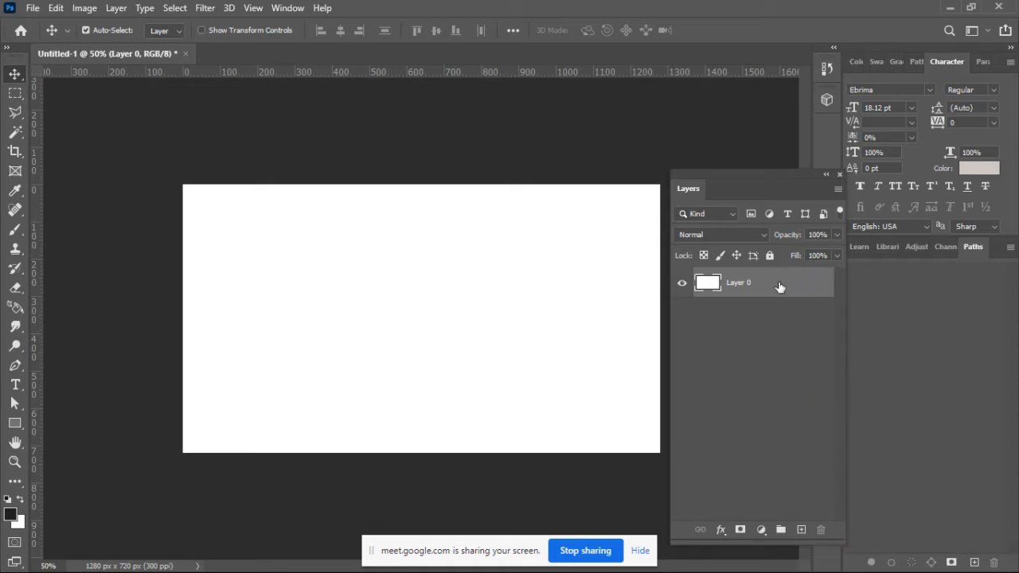
left_click(721, 530)
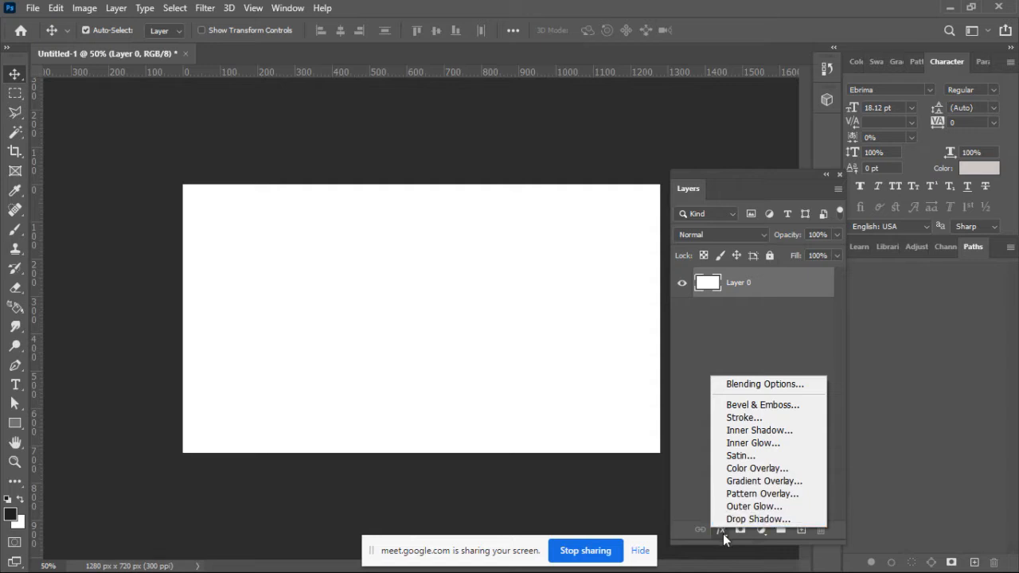
left_click(722, 530)
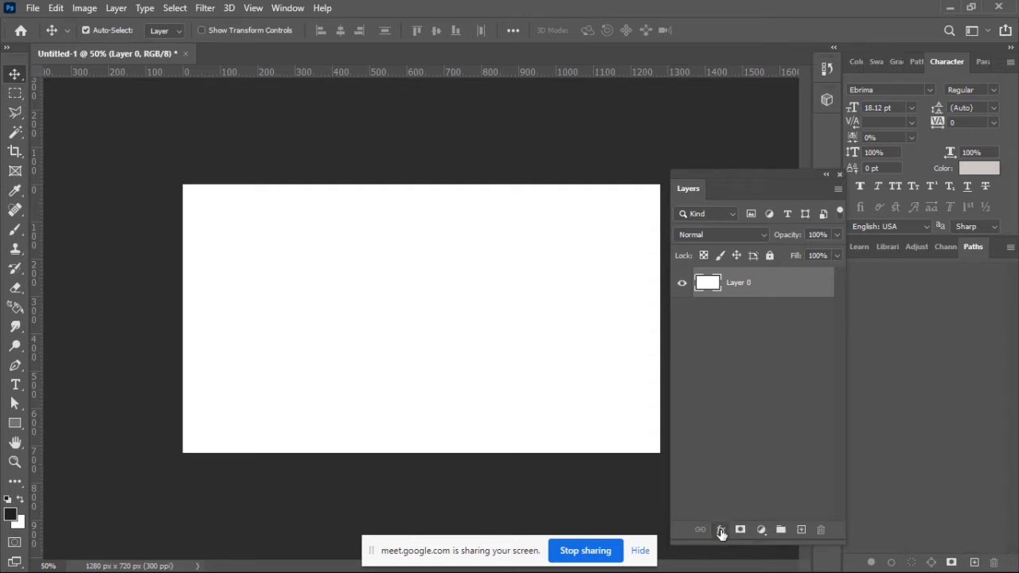
Step: Apply a Color Overlay effect in dark teal 0d4f59 to the white layer, at Normal blend mode and 100% opacity
left_click(720, 530)
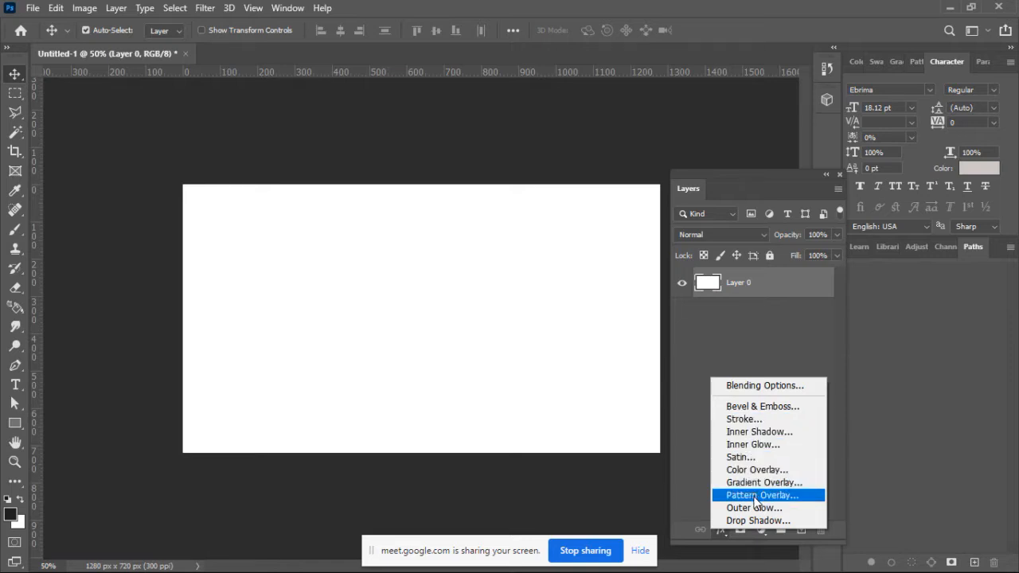
left_click(752, 471)
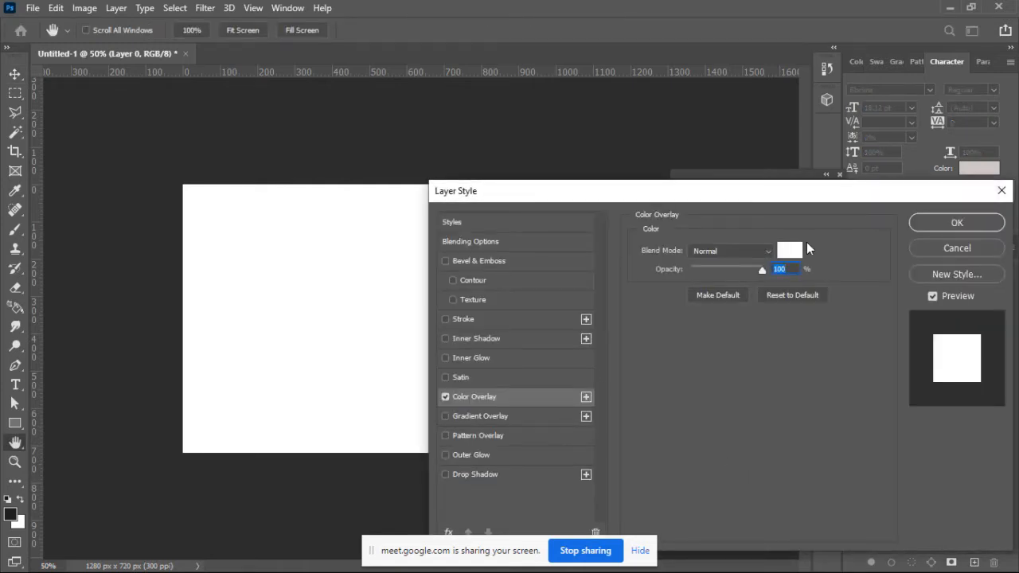
left_click(950, 223)
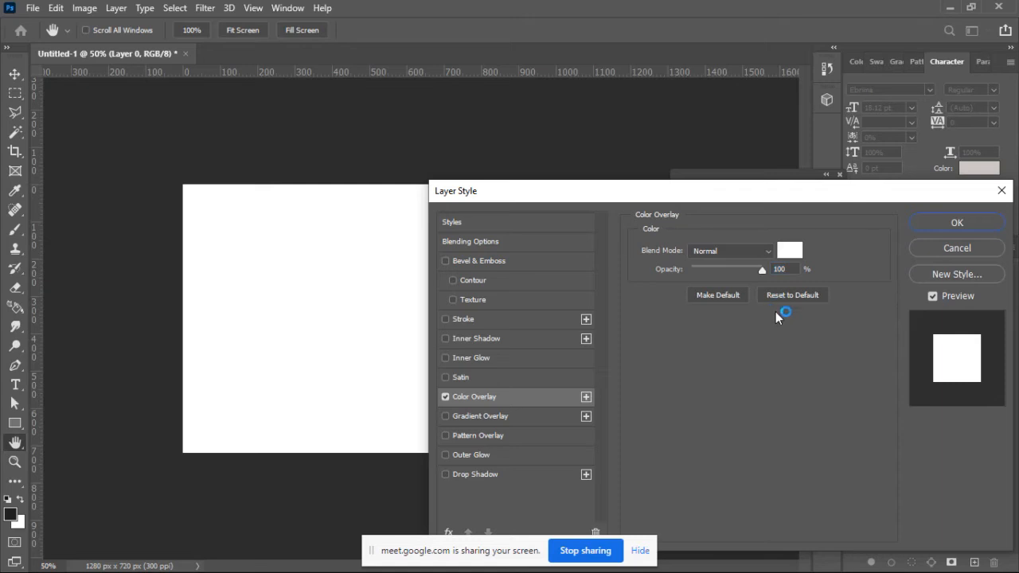
left_click(792, 253)
left_click(768, 259)
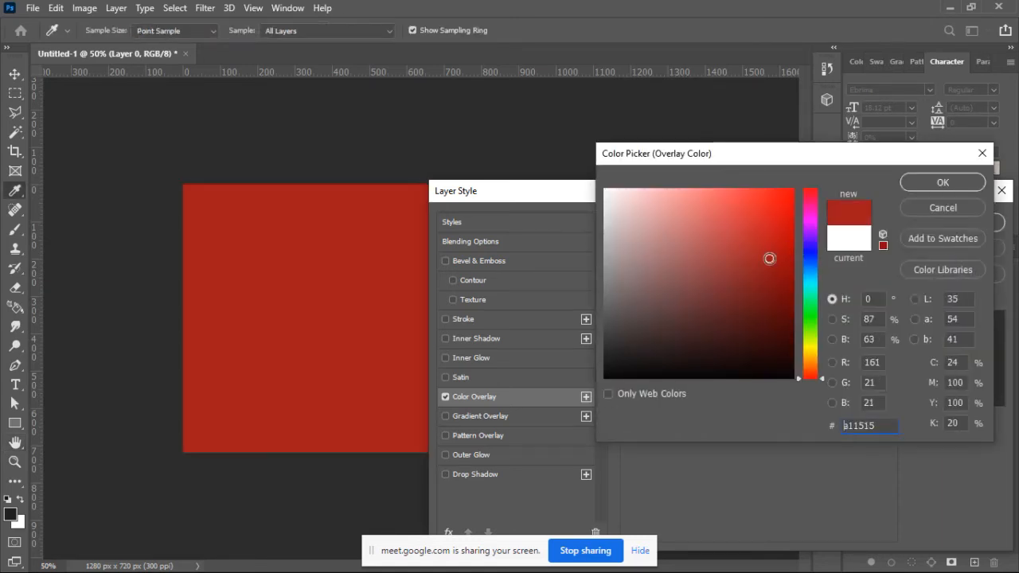
left_click(782, 316)
left_click(813, 255)
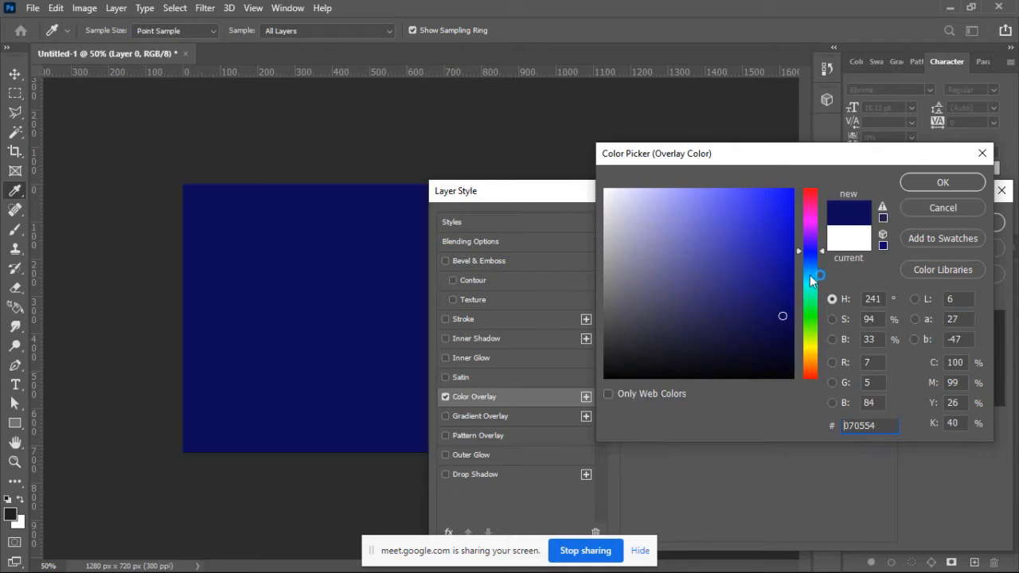
left_click(813, 279)
left_click(765, 312)
left_click(943, 181)
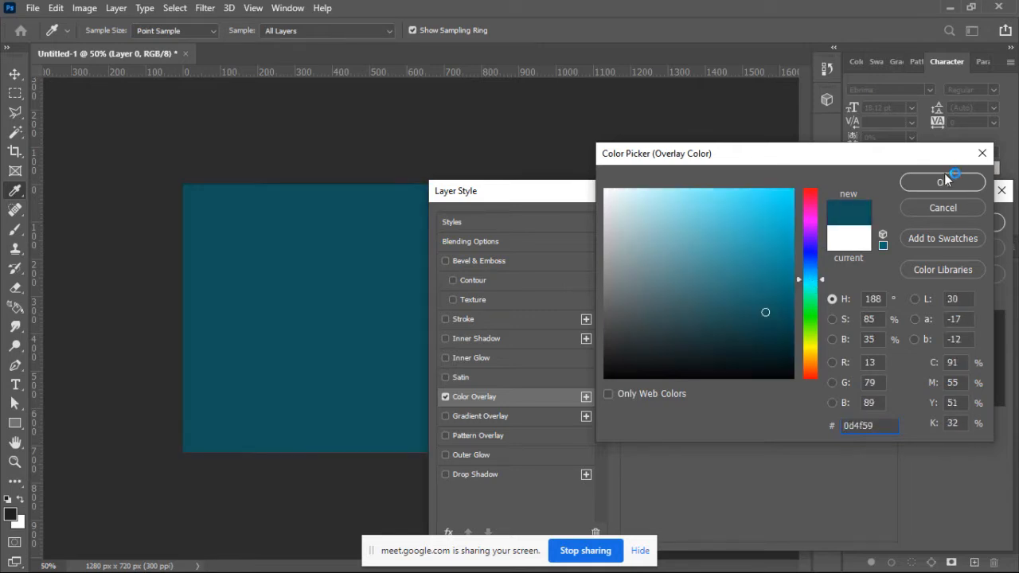
left_click(944, 226)
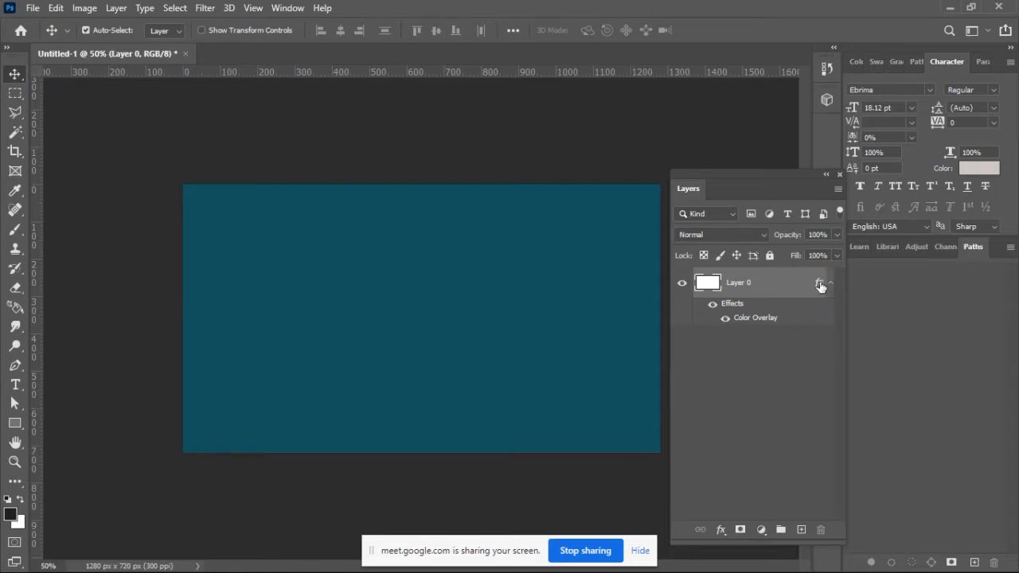
Step: Undo the Color Overlay effect and select the white layer again
left_click(772, 399)
key("ctrl+z")
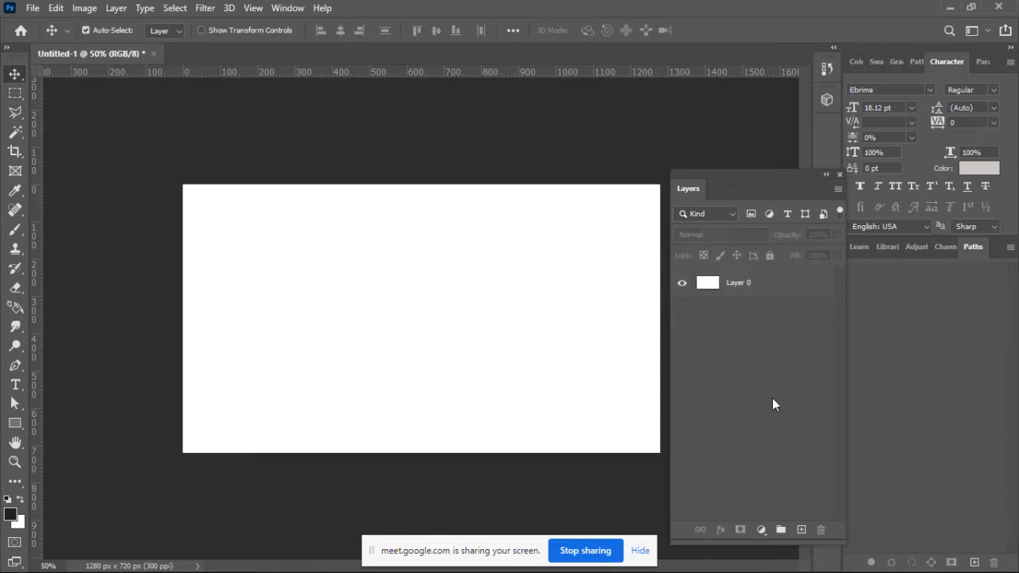
left_click(755, 284)
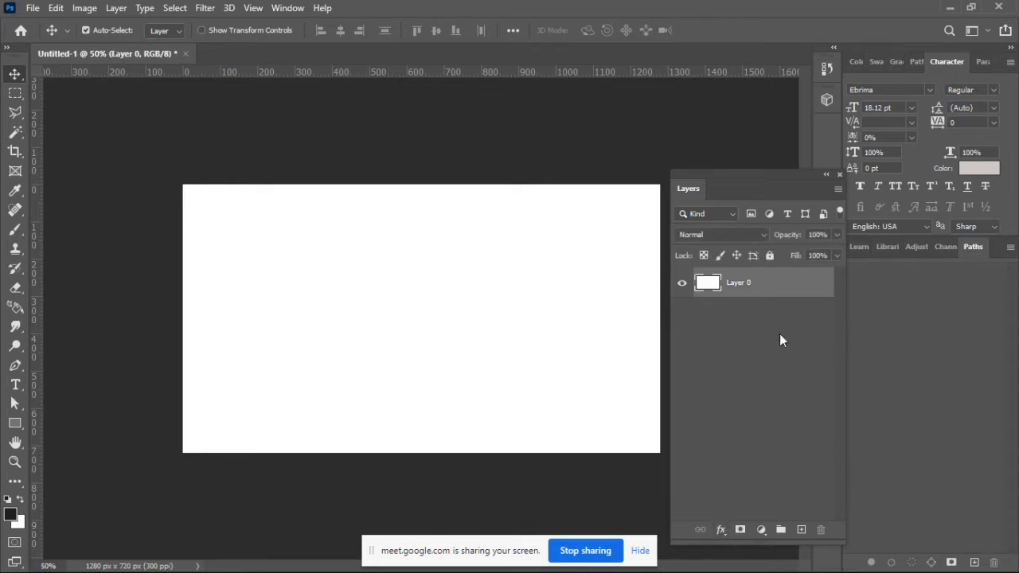
Step: Preview Pattern, Color and Gradient Overlay on the white layer in Layer Style, switch each off and close the dialog
double_click(815, 283)
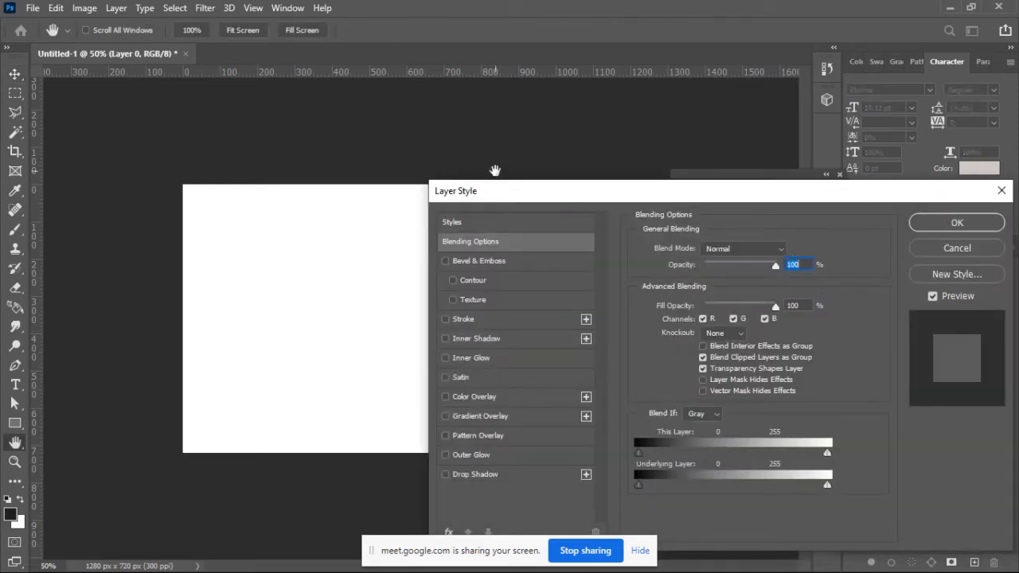
left_click_drag(503, 198, 748, 124)
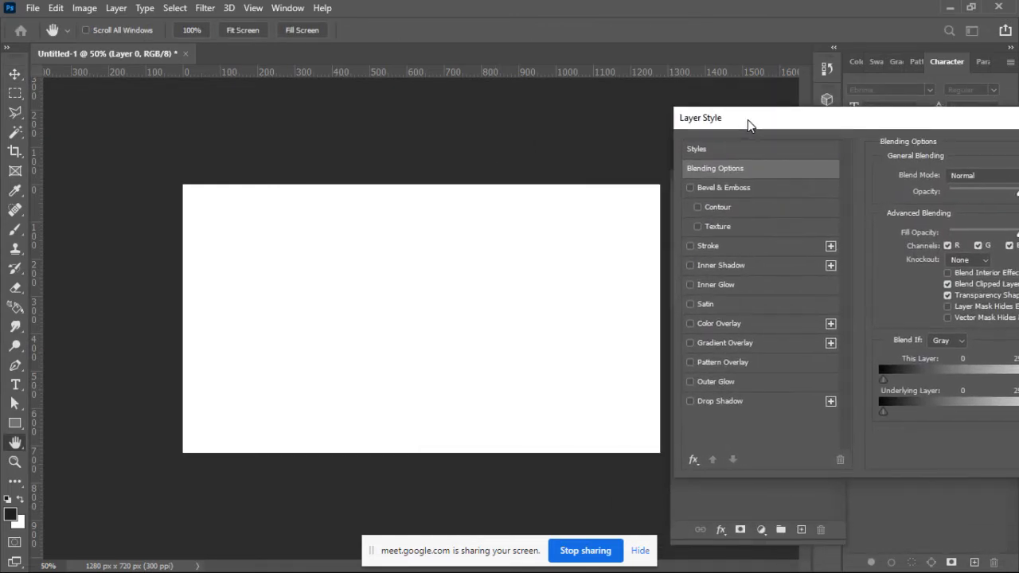
left_click(689, 362)
left_click(690, 362)
left_click(690, 324)
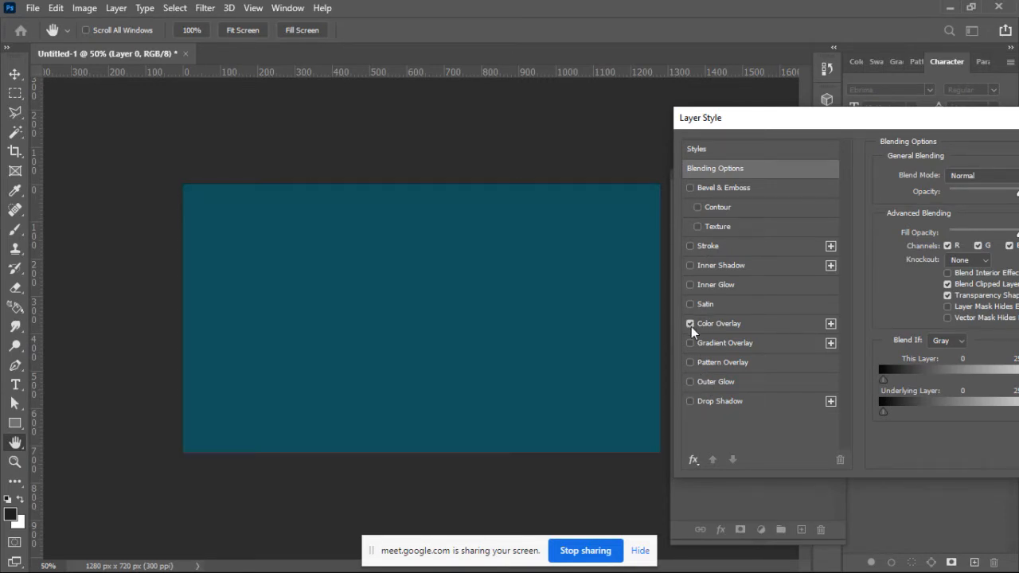
left_click(690, 324)
left_click(690, 343)
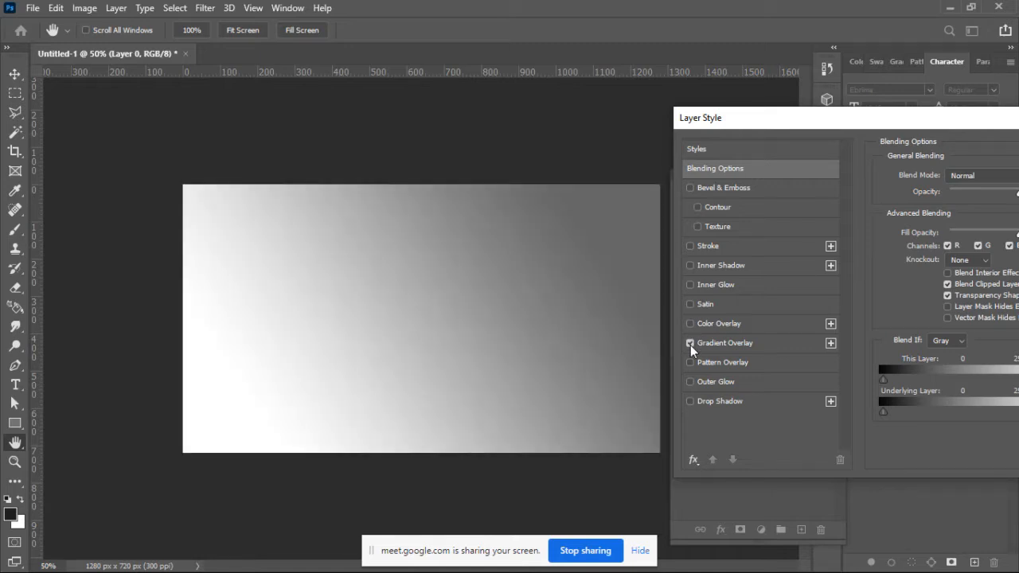
left_click(690, 343)
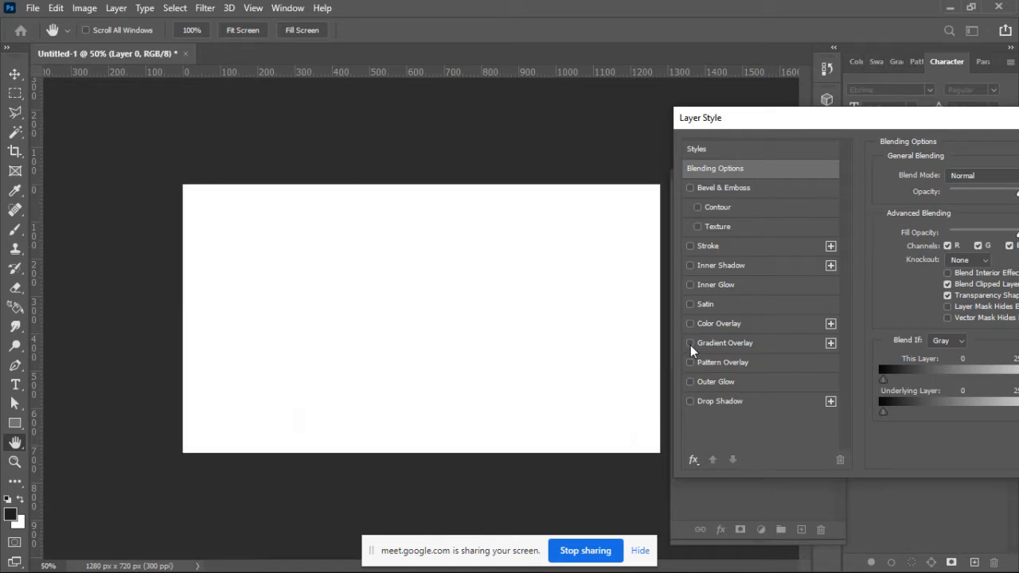
left_click_drag(958, 123, 624, 197)
left_click(917, 197)
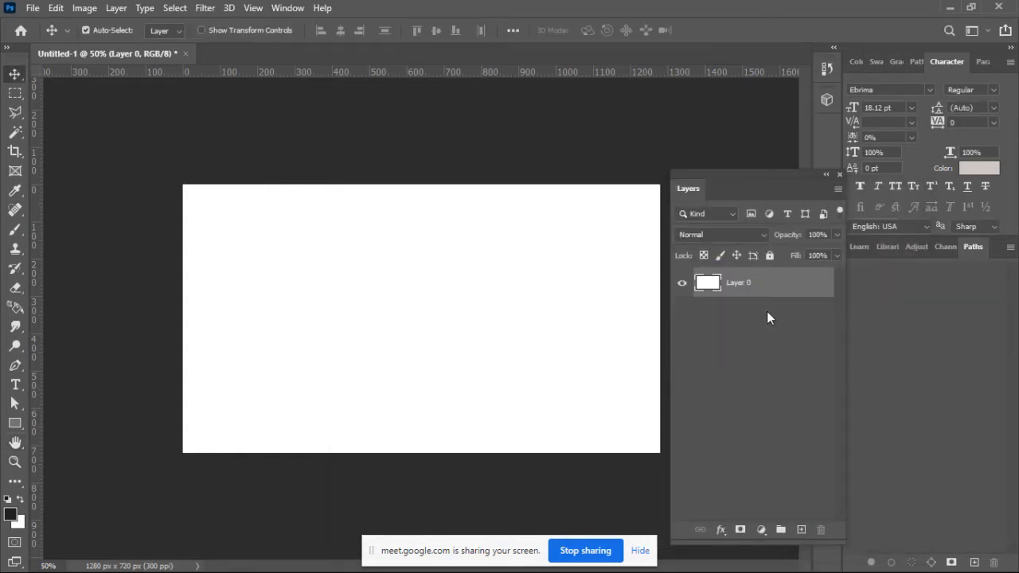
Step: Add a Solid Color fill layer in dark grey 1c1c1c and delete the white layer beneath it
left_click(767, 311)
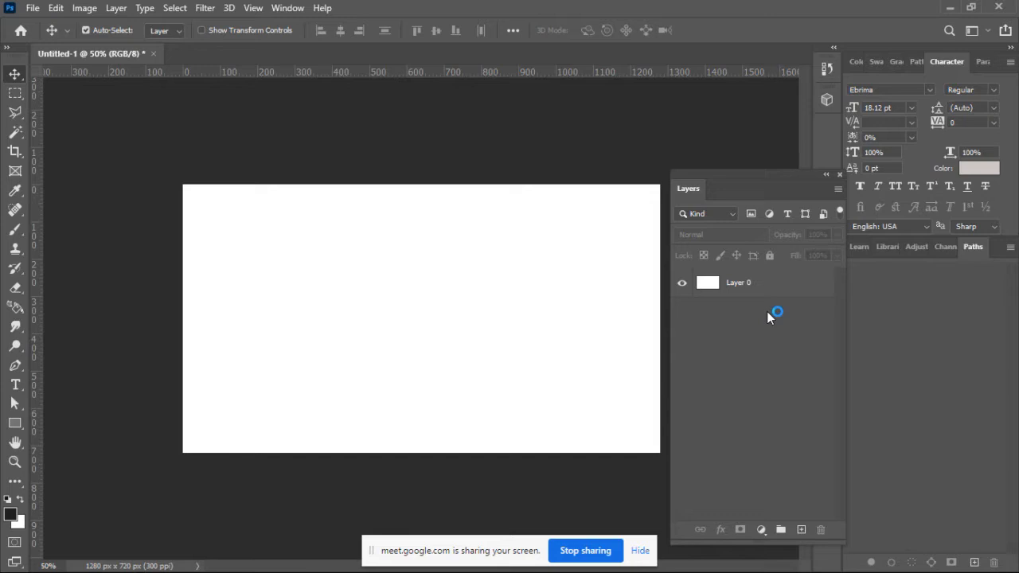
left_click(761, 531)
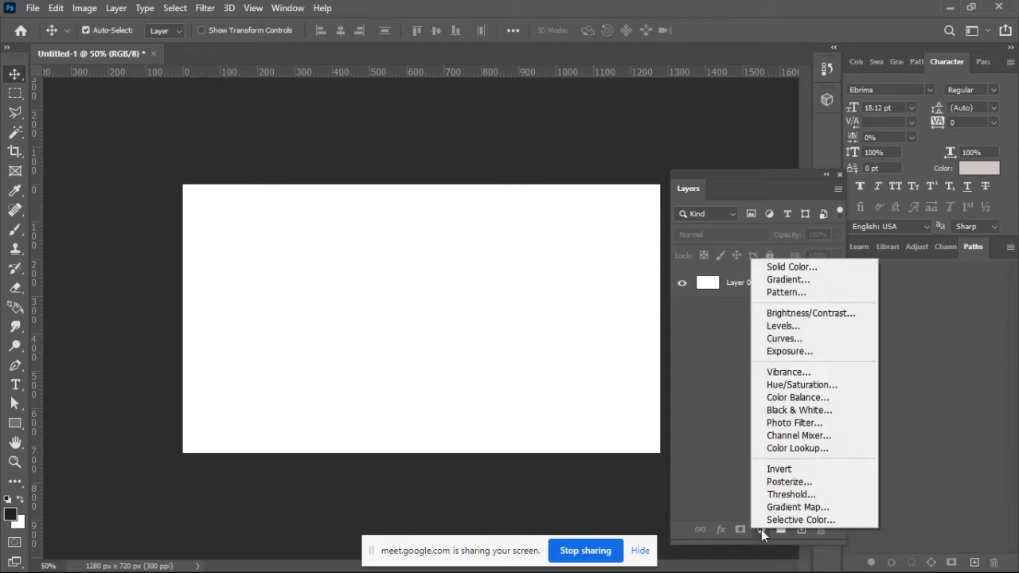
left_click(763, 531)
left_click(762, 530)
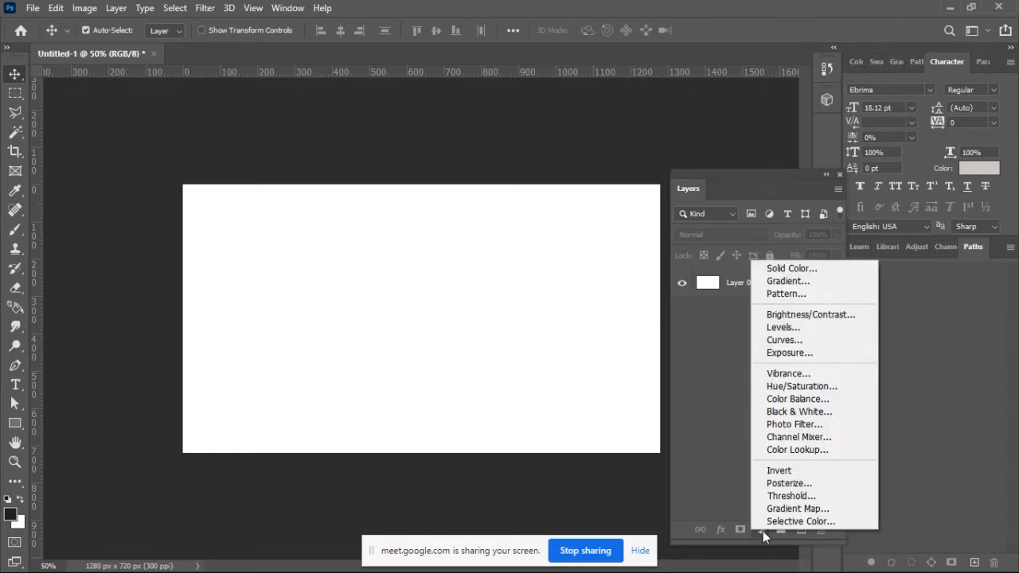
left_click(791, 269)
key("Return")
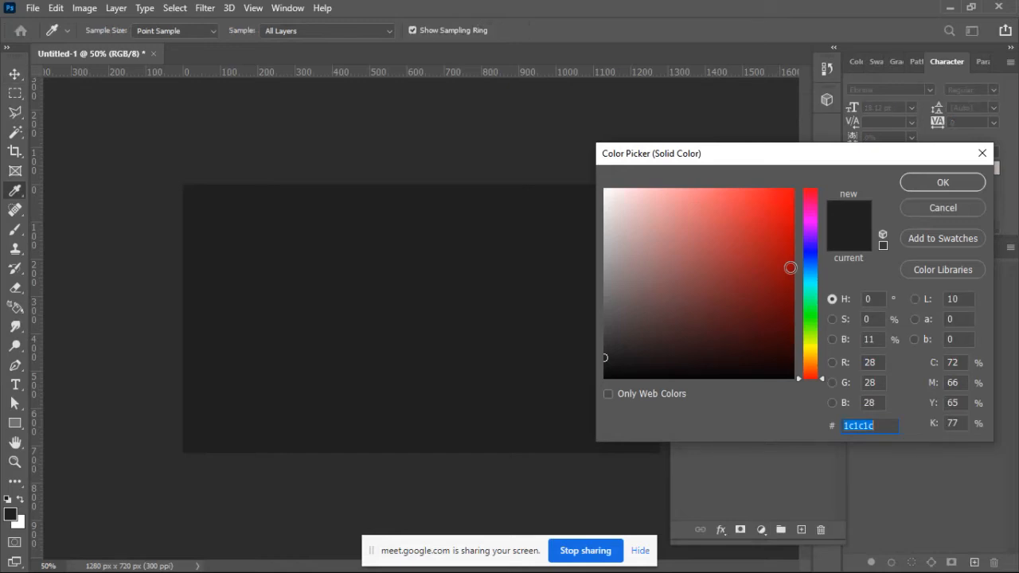
left_click(933, 183)
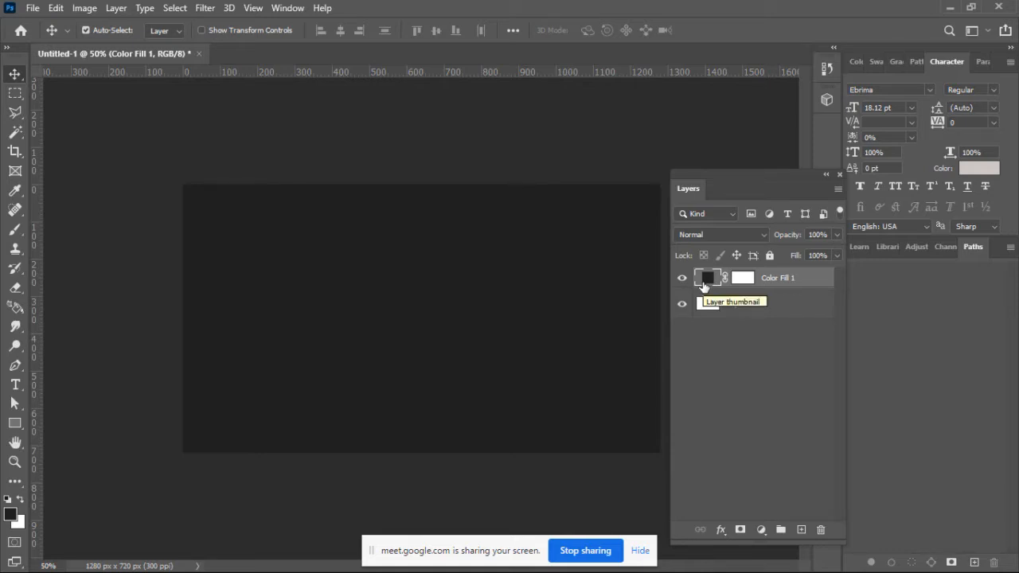
left_click(760, 309)
key("Delete")
Step: Put the dark Solid Color fill layer in a layer group and name the group Background
key("ctrl+g")
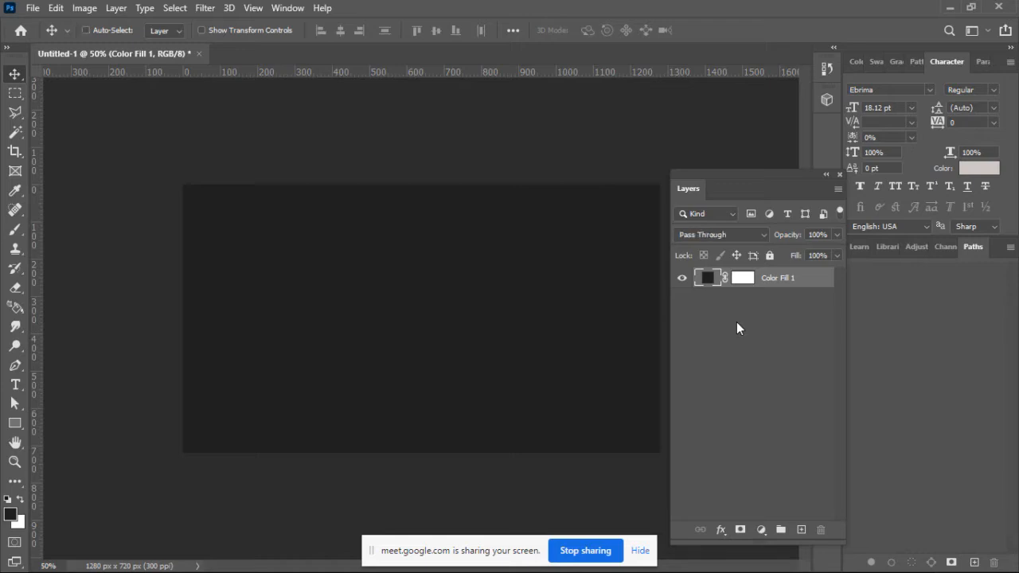
double_click(735, 277)
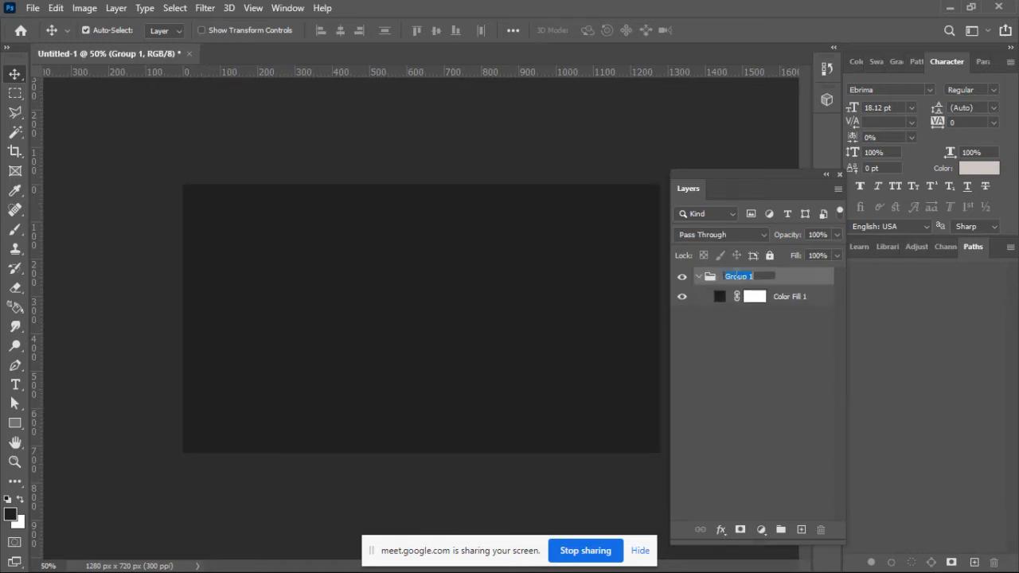
type("Background")
key("Return")
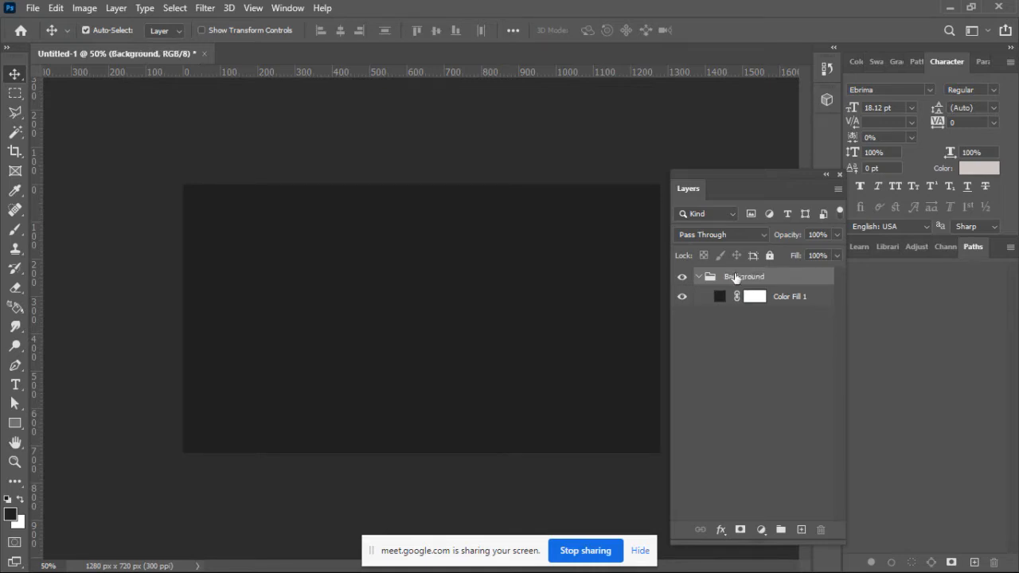
left_click(699, 278)
left_click(698, 277)
Step: Recolor the Solid Color fill layer in the Background group to a teal of about 17a49c
left_click(721, 298)
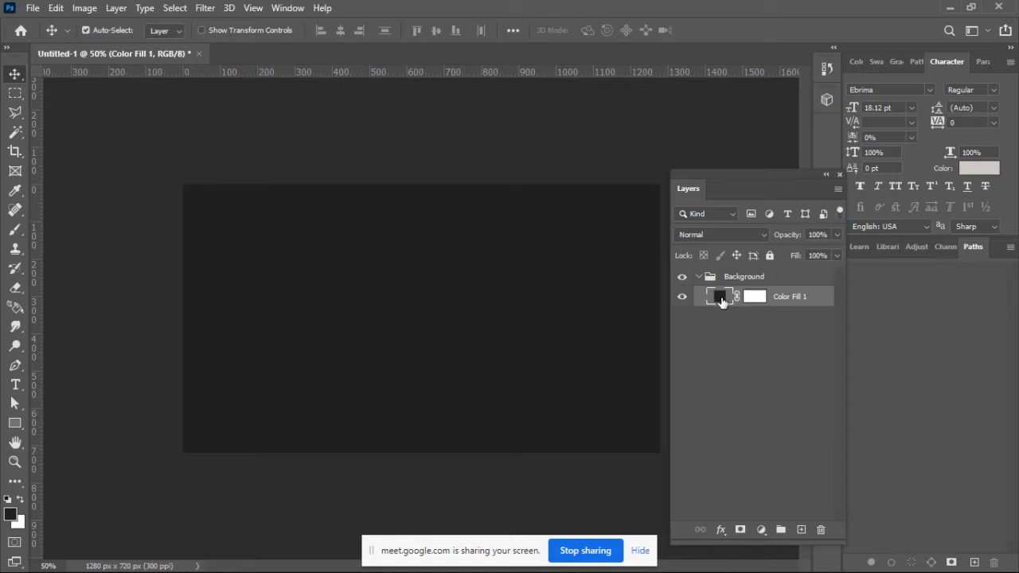
double_click(721, 299)
left_click_drag(725, 157, 778, 154)
left_click(830, 212)
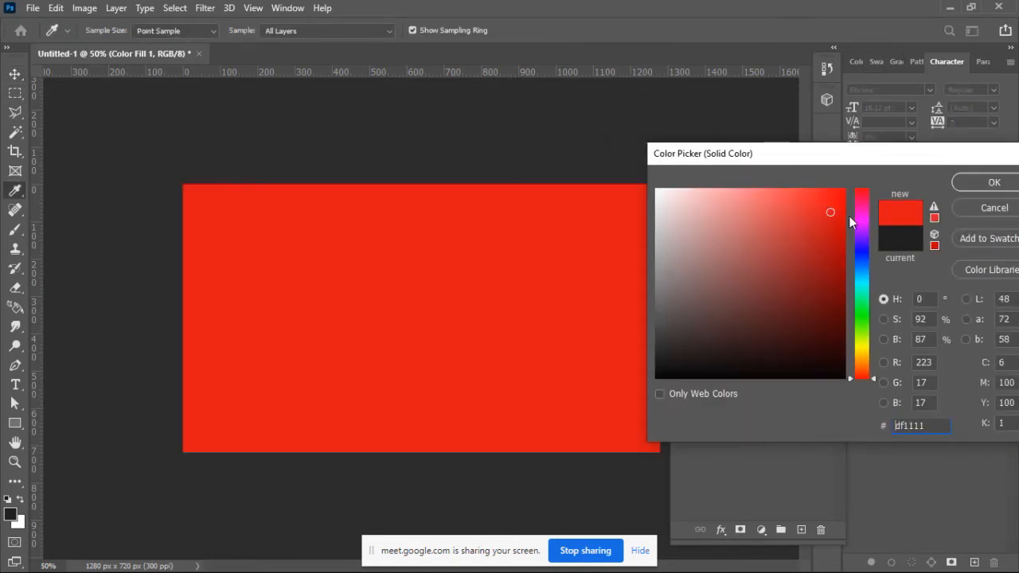
left_click_drag(862, 213, 865, 341)
left_click(788, 251)
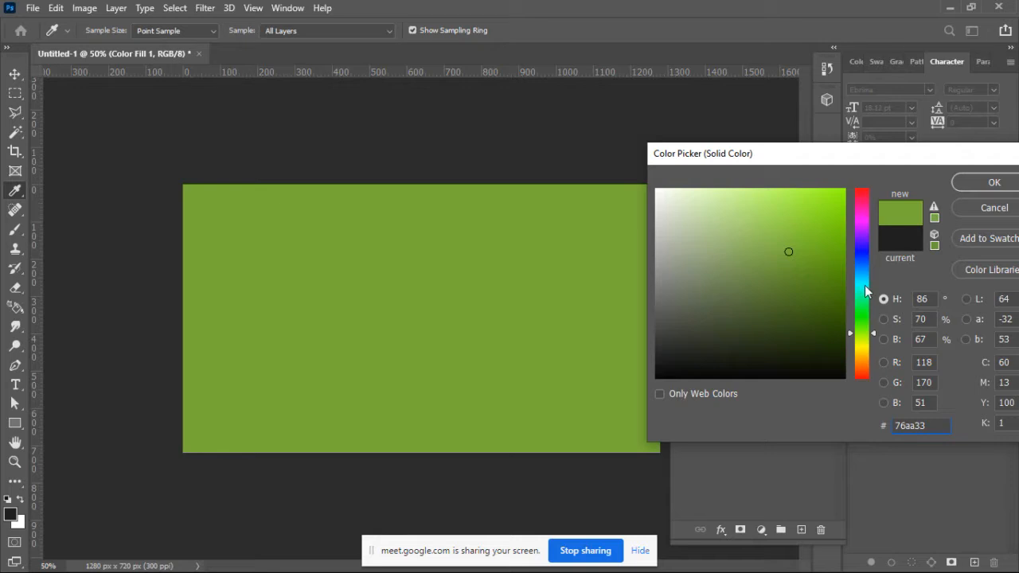
left_click(862, 284)
left_click(836, 247)
mouse_move(835, 247)
left_mouse_down()
mouse_move(835, 199)
mouse_move(819, 257)
left_mouse_up()
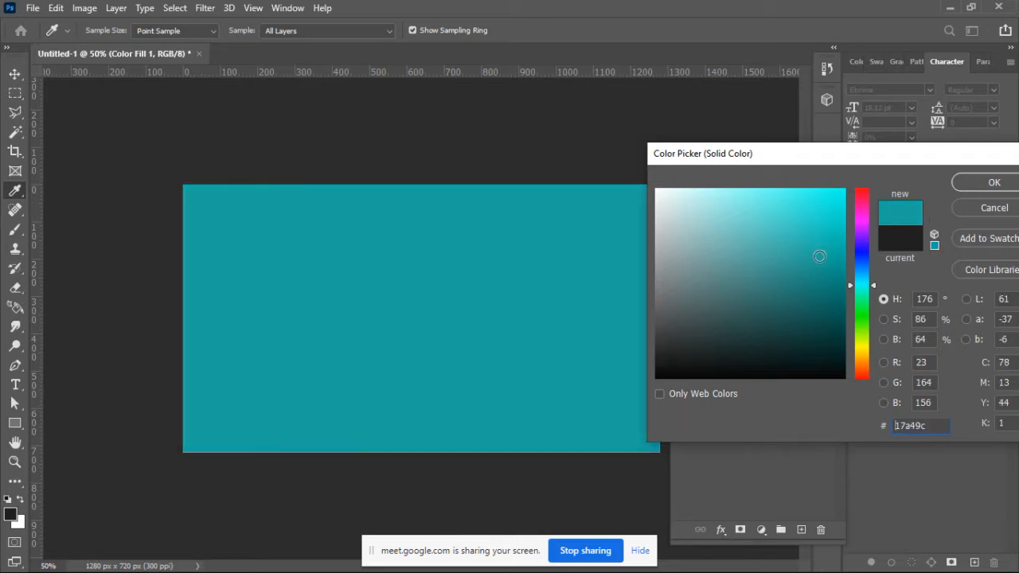
left_click(1010, 183)
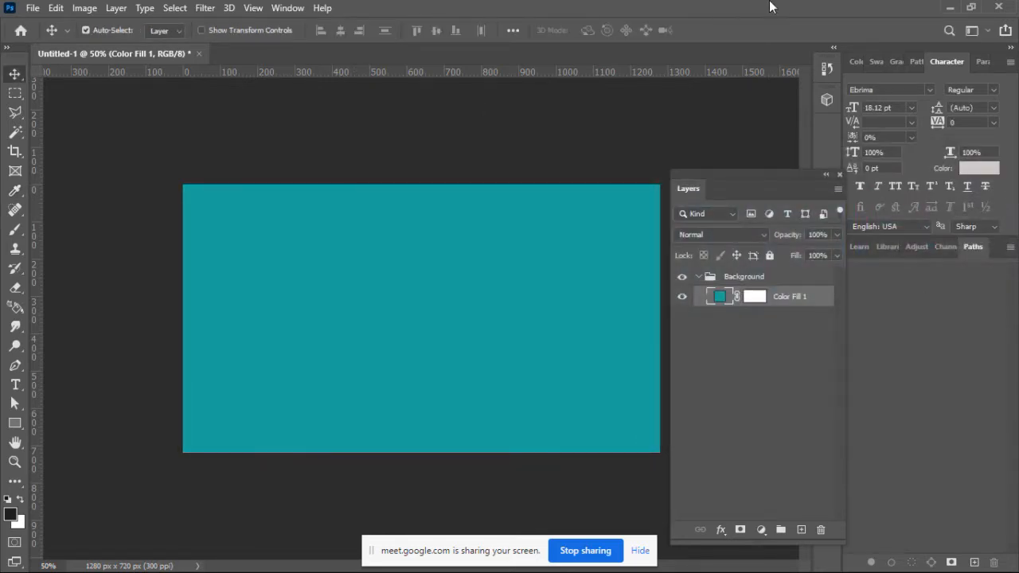
Step: Switch to Google Meet, admit the waiting participant to the call and return to Photoshop
left_click(951, 7)
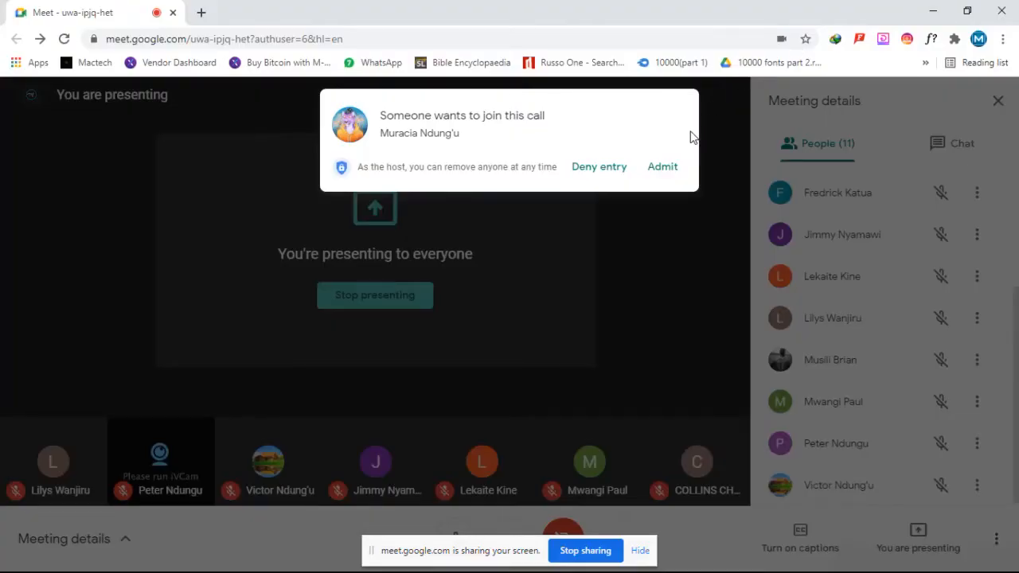
left_click(663, 167)
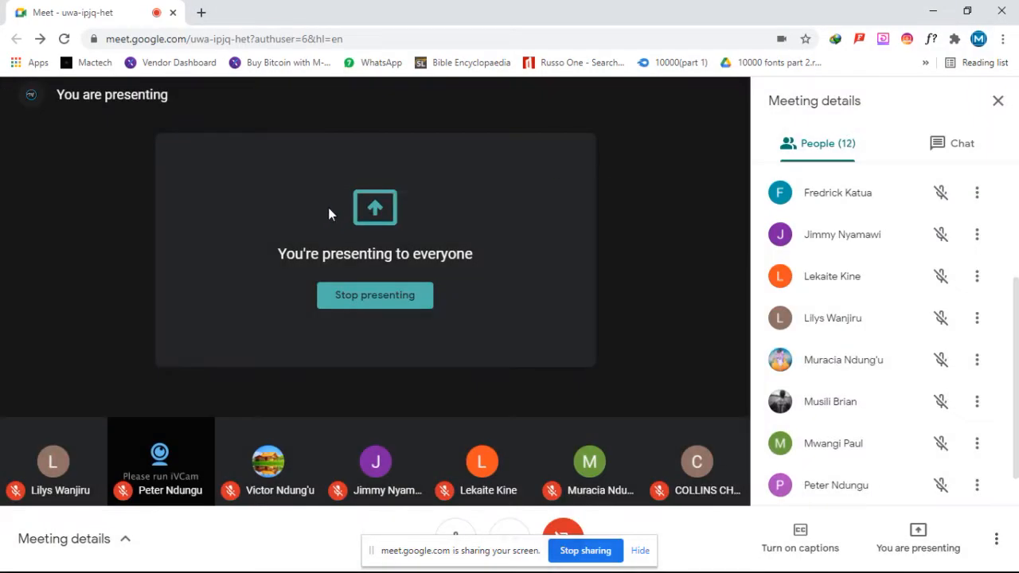
left_click(12, 561)
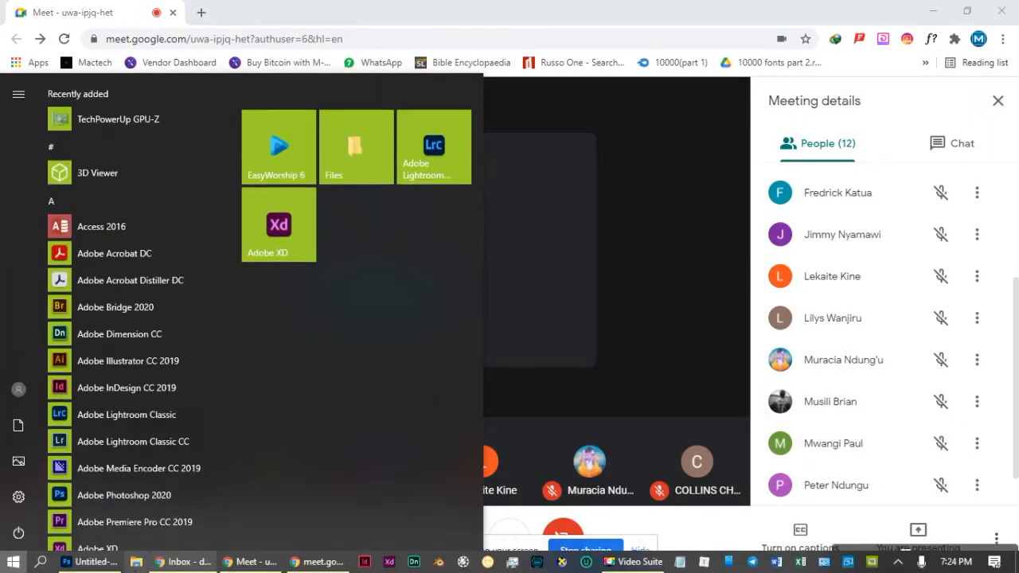
left_click(93, 562)
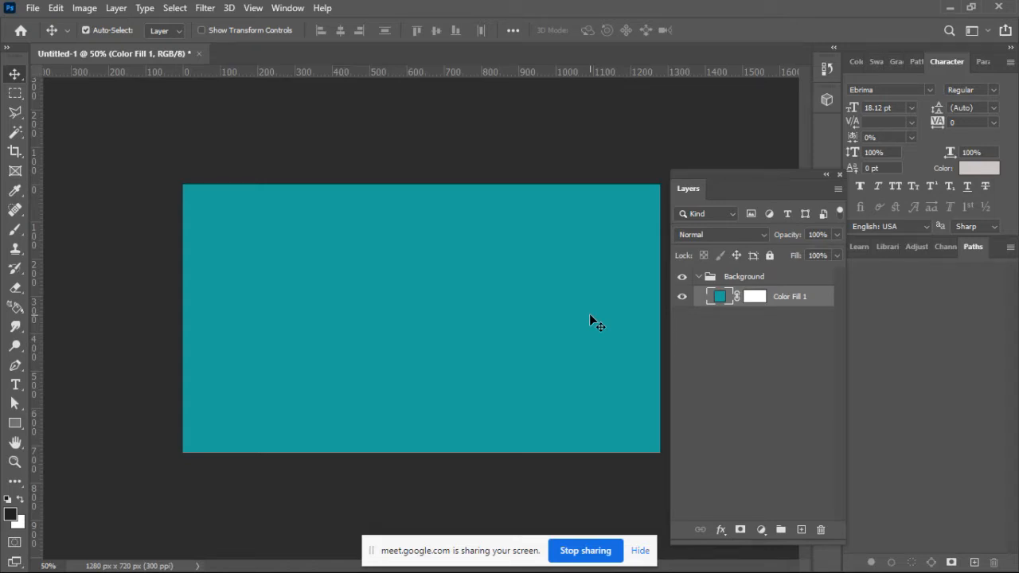
Step: Deselect the teal fill layer and collapse the Background group
left_click(707, 298)
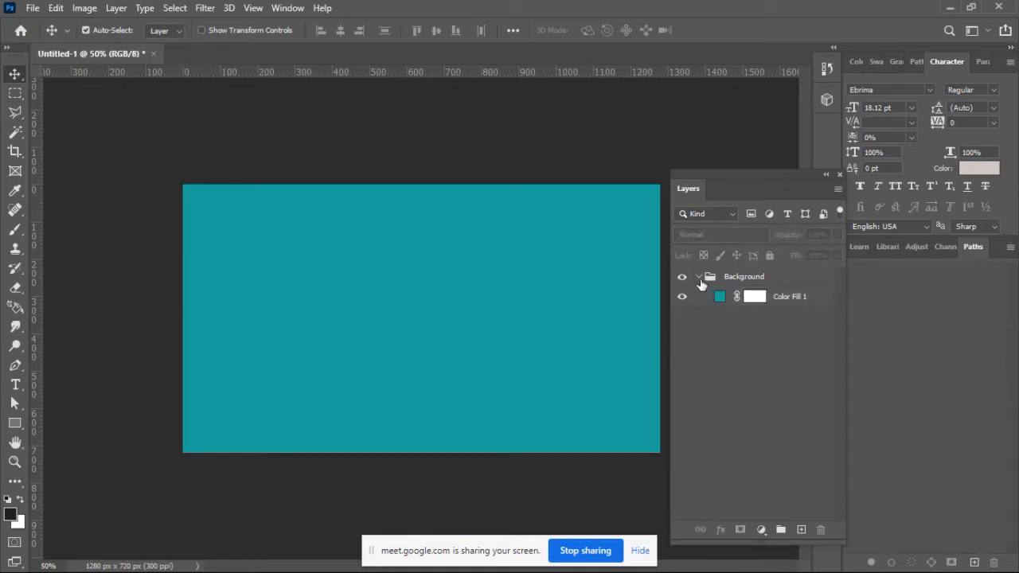
left_click(699, 278)
left_click(699, 277)
left_click(698, 278)
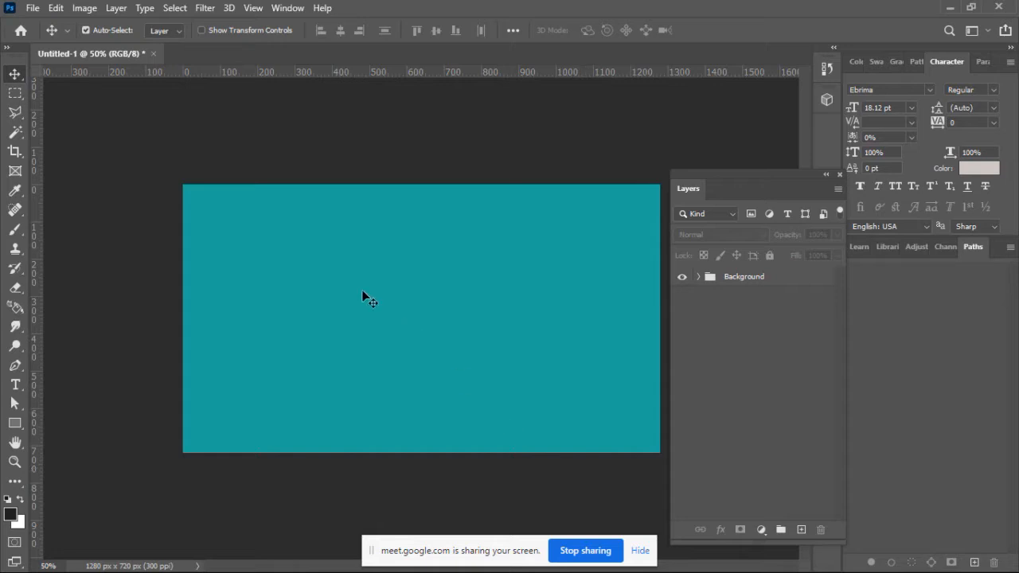
Step: Draw a closed Pen tool shape about 960 x 440 px over the canvas's lower-left corner, with a curved upper edge and straight remaining sides
left_click(20, 364)
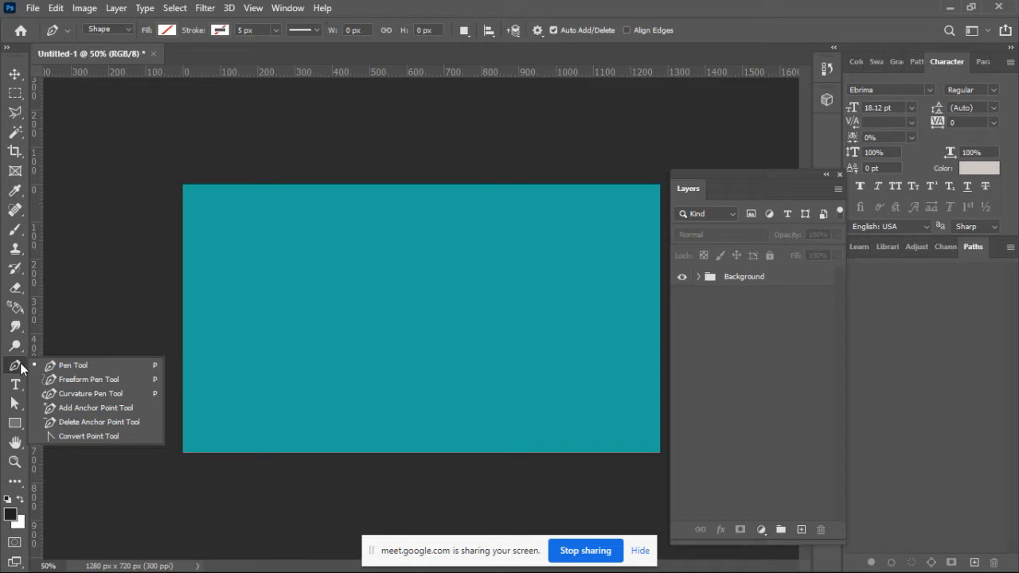
left_click(22, 367)
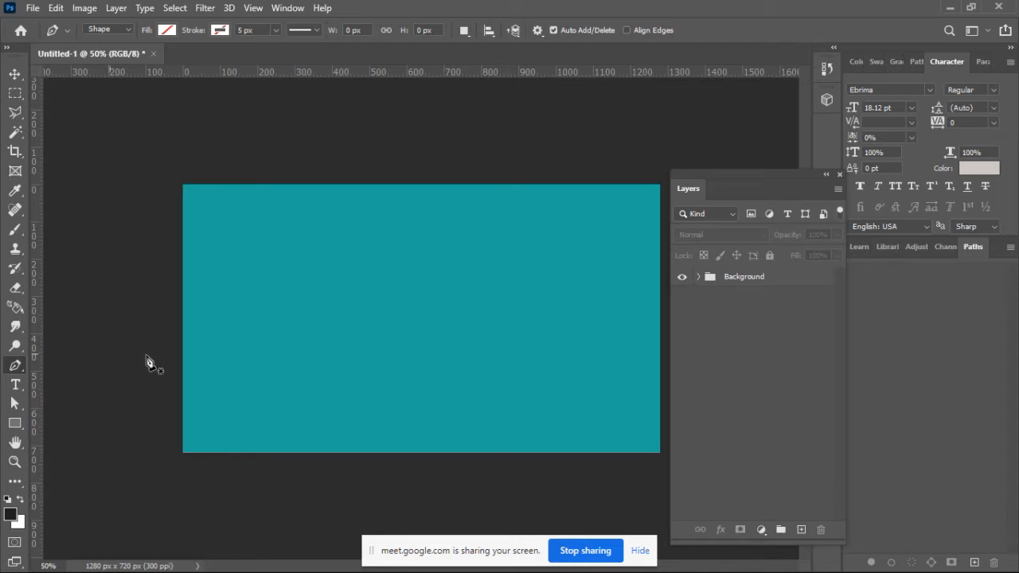
left_click(165, 302)
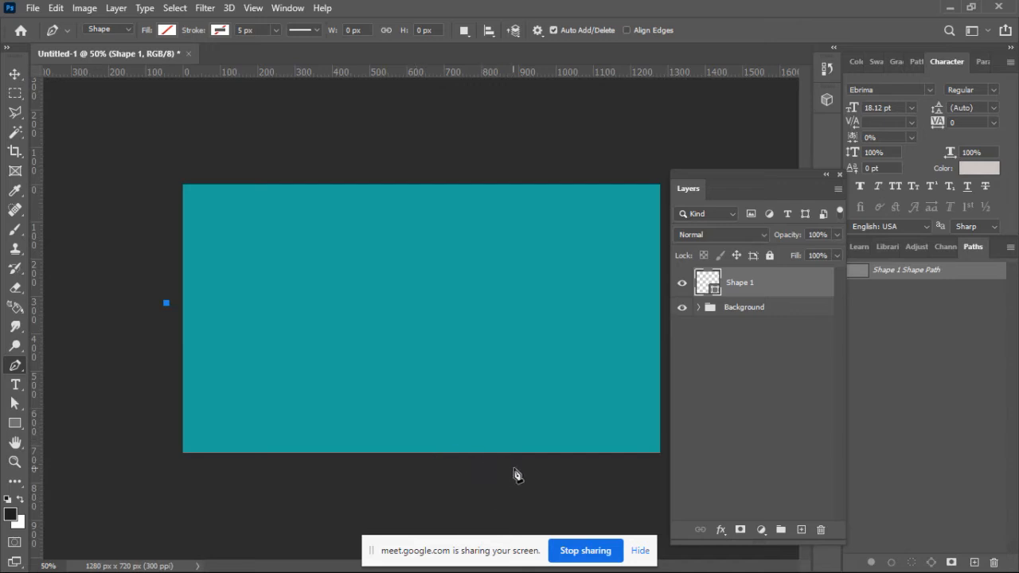
left_click_drag(518, 467, 644, 463)
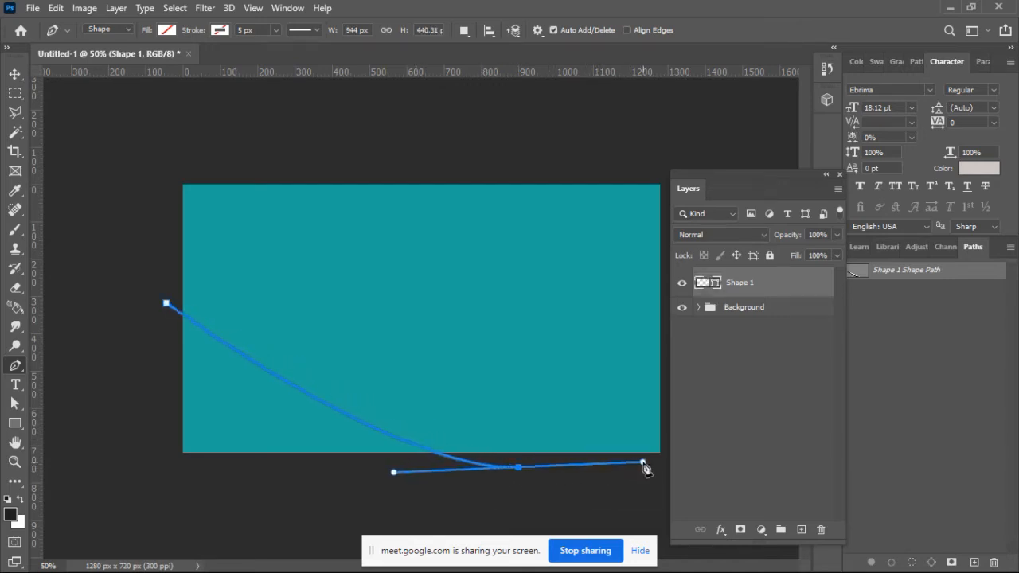
left_click(518, 468, "alt")
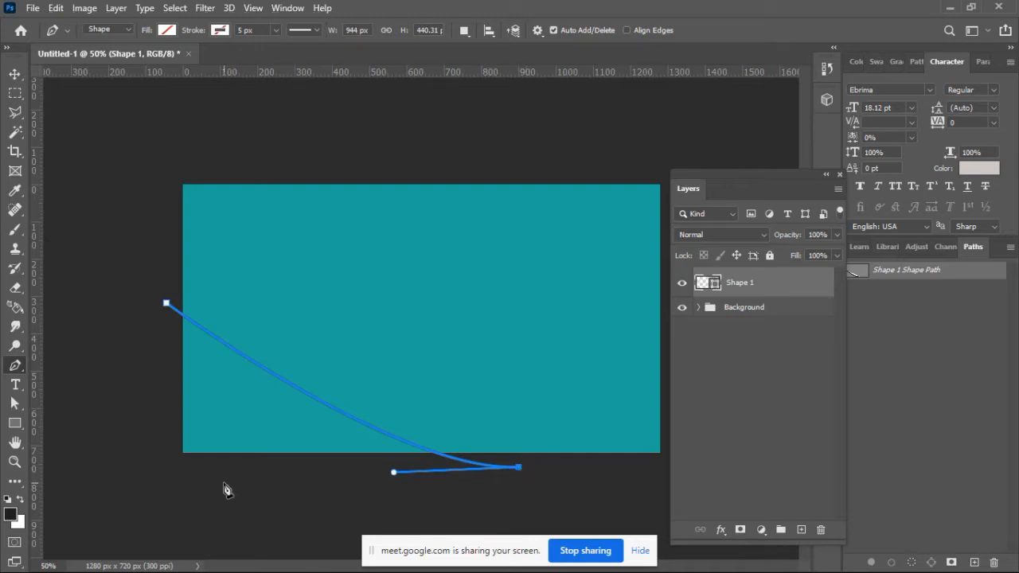
left_click(160, 467)
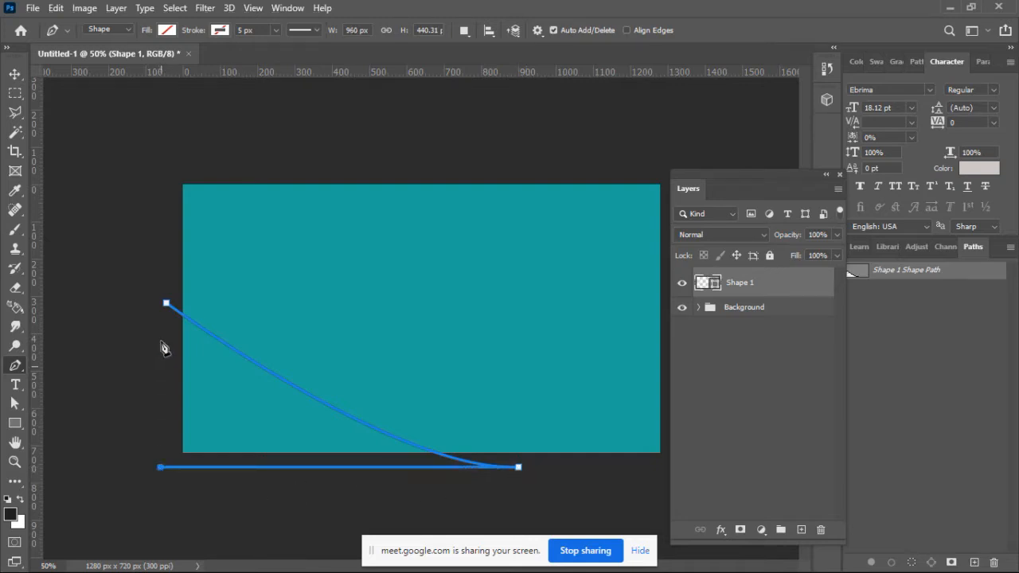
left_click(166, 305)
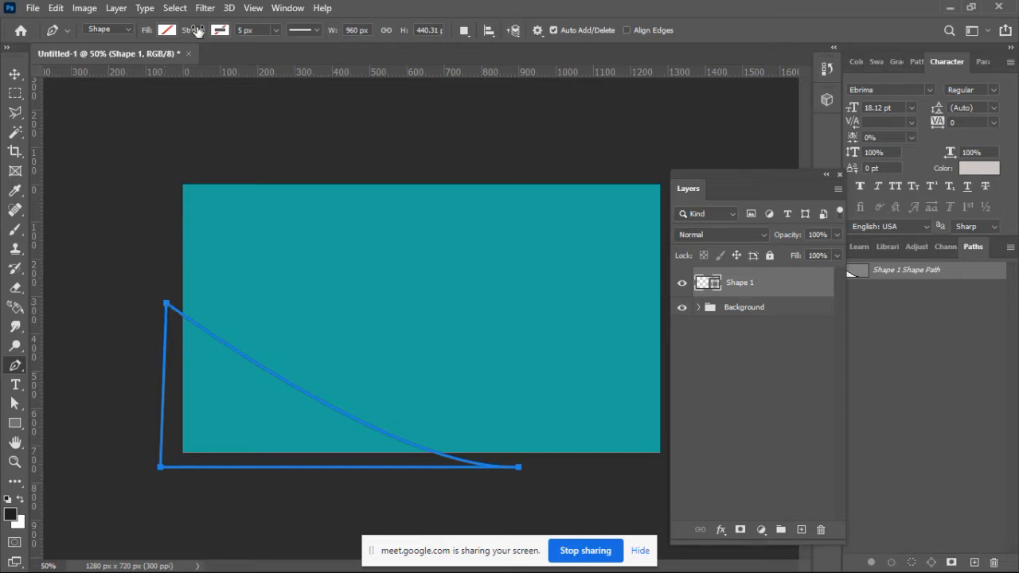
Step: Fill the curved corner shape with a linear black-to-white gradient at 90 degrees and 100% scale
left_click(167, 30)
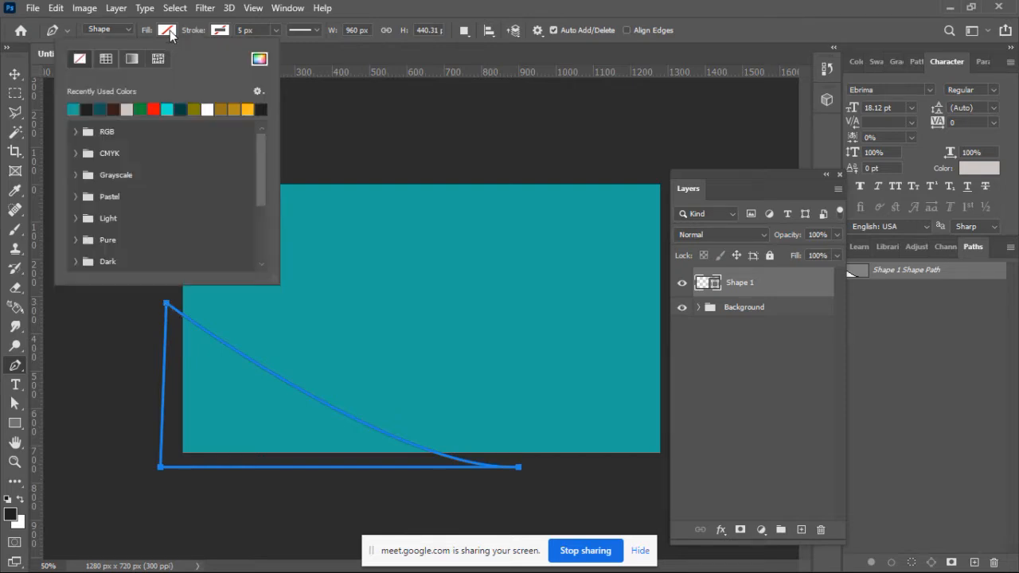
left_click(135, 60)
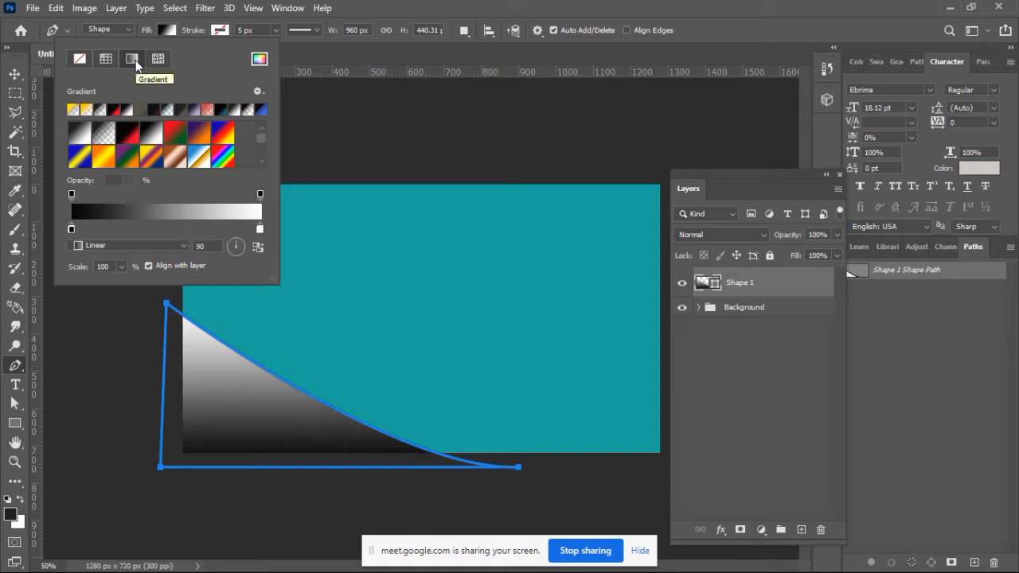
left_click(14, 74)
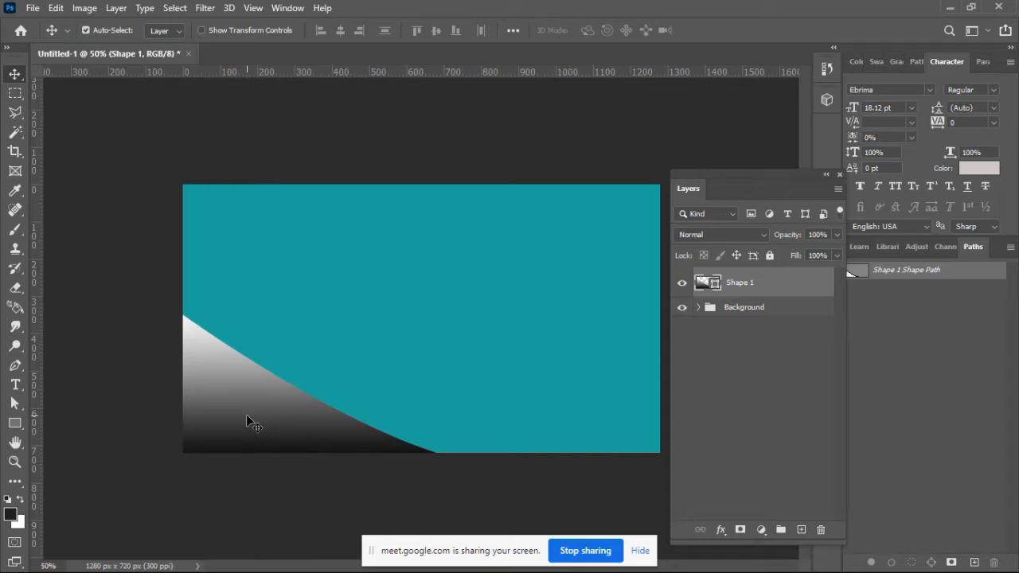
Step: Add the text CREATING above the teal fill layer and move it fully inside the canvas near the upper-left corner
left_click(449, 326)
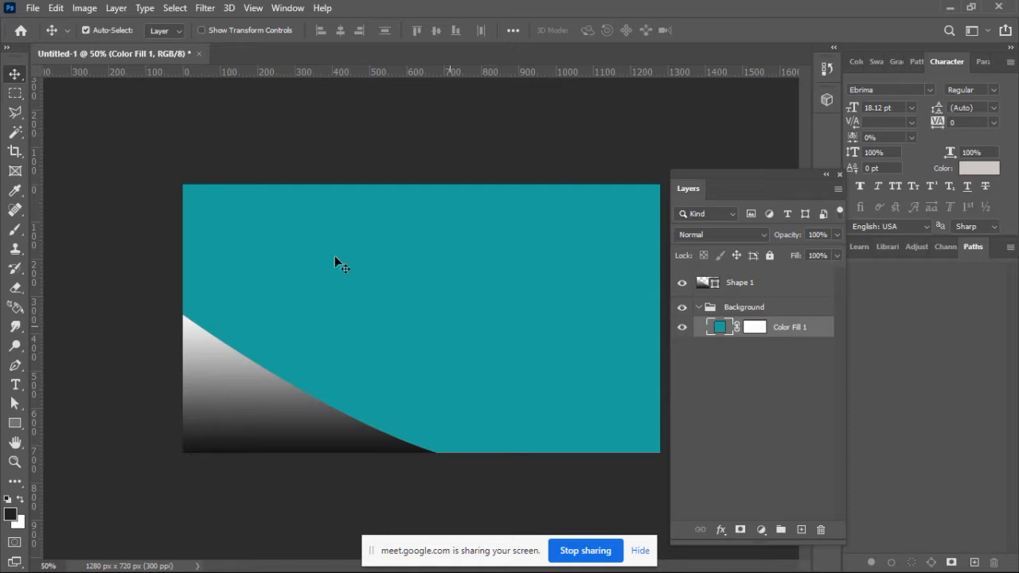
left_click(15, 385)
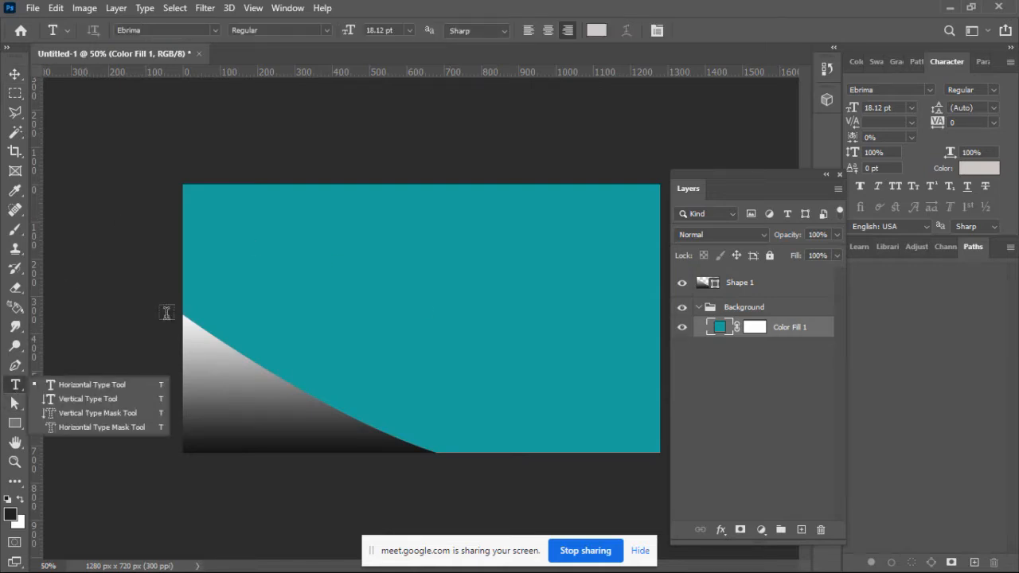
left_click(232, 222)
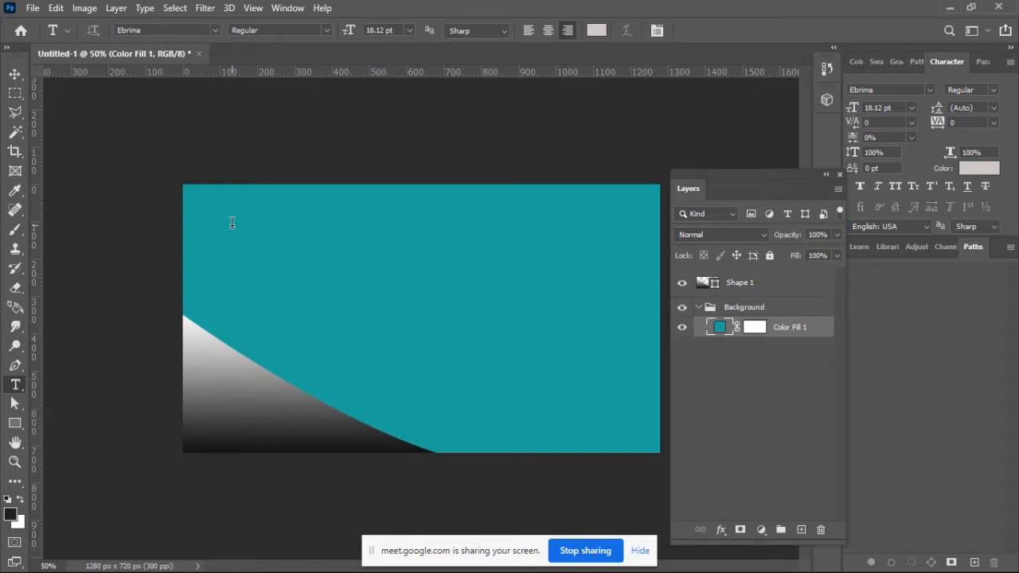
left_click(232, 222)
type("CREATING")
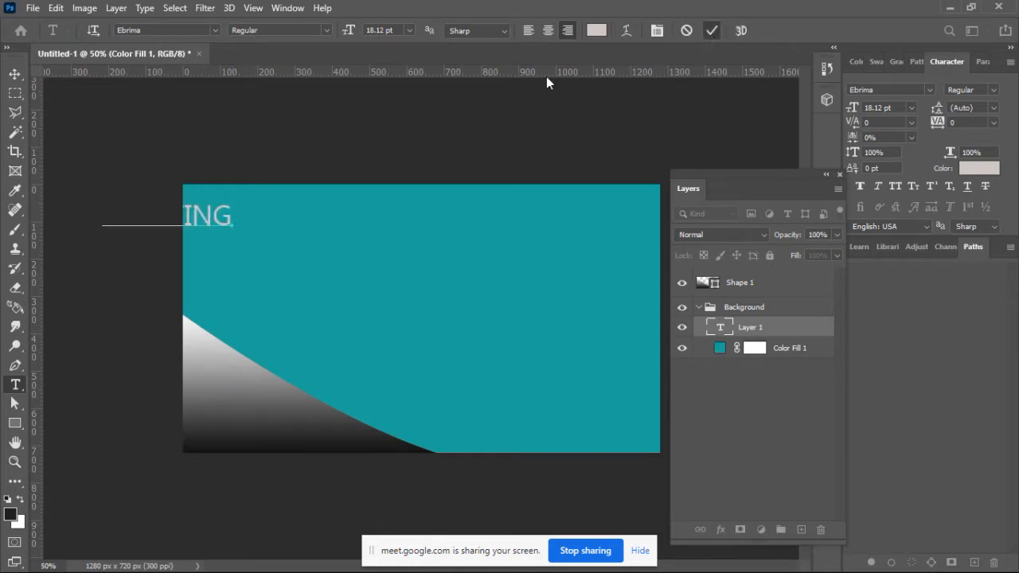
left_click(15, 75)
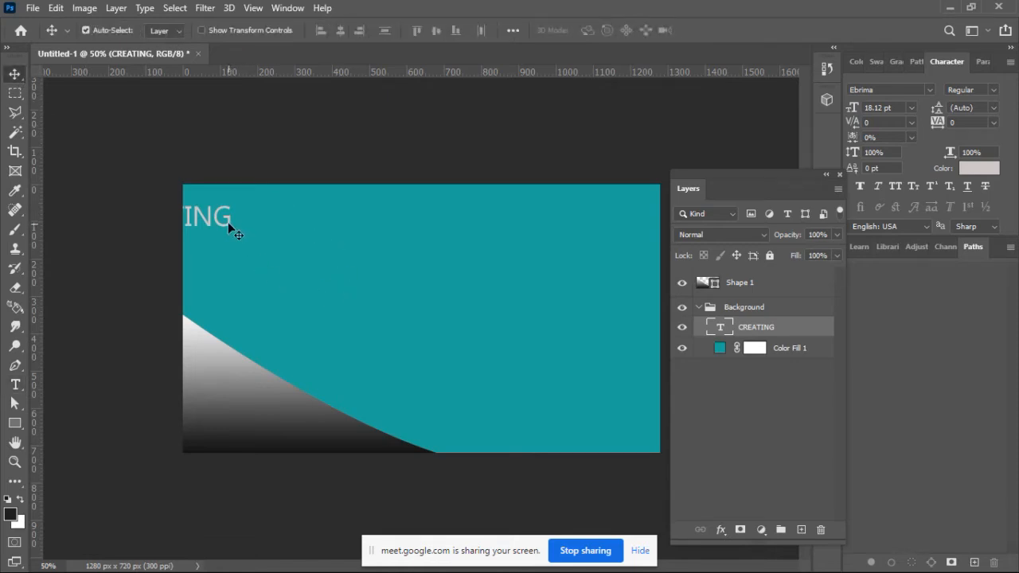
left_click_drag(228, 222, 337, 221)
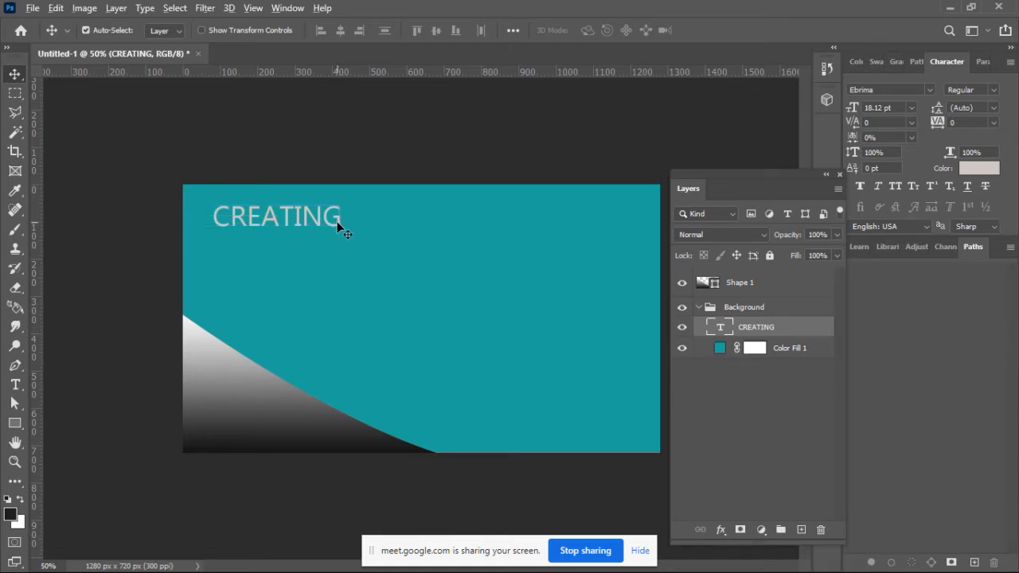
Step: Duplicate the CREATING text directly below the original and change the copy's wording to YOUTUBE
left_click_drag(339, 251, 340, 257)
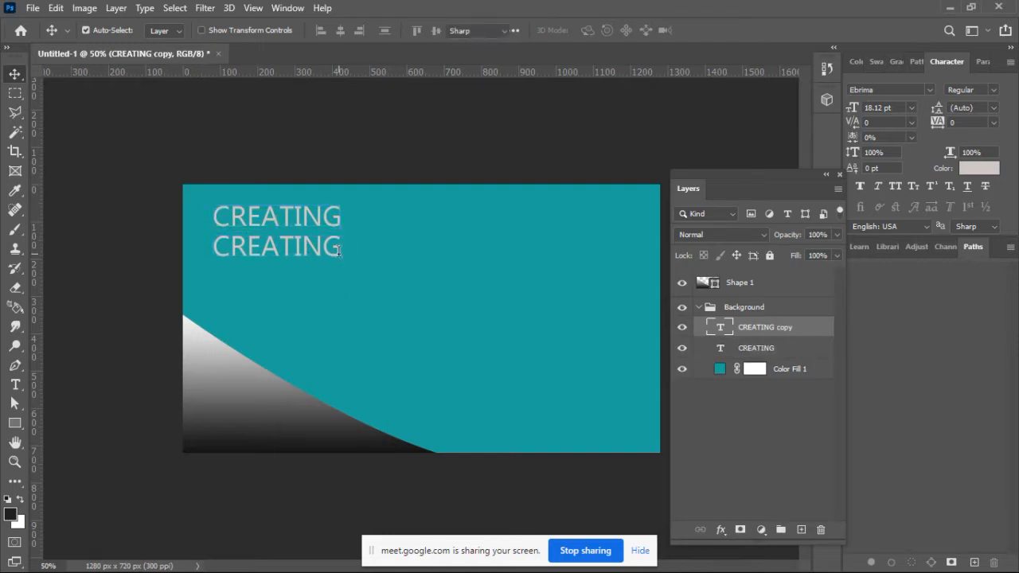
double_click(340, 252)
type("YOUTUBE")
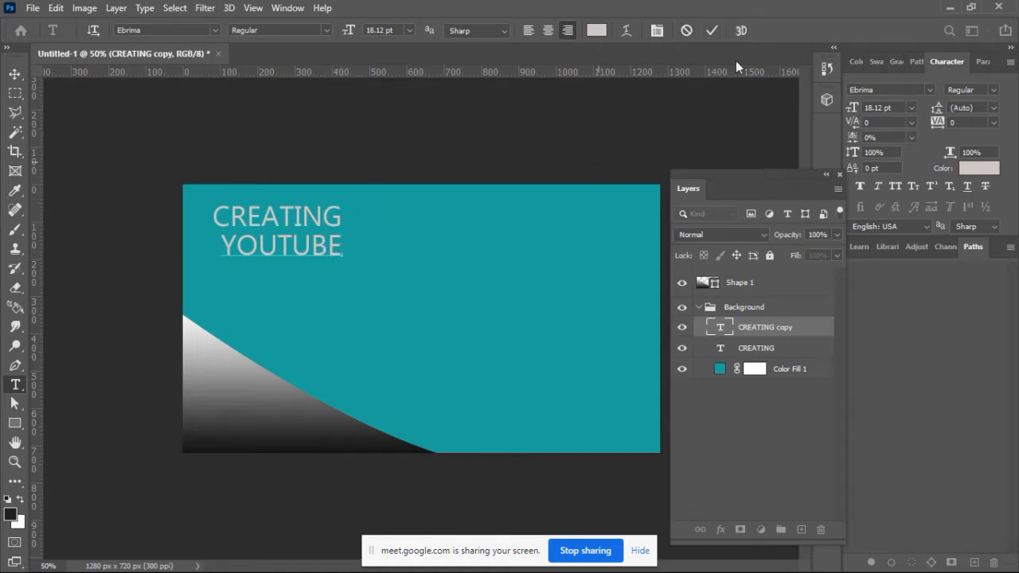
left_click(716, 30)
key("v")
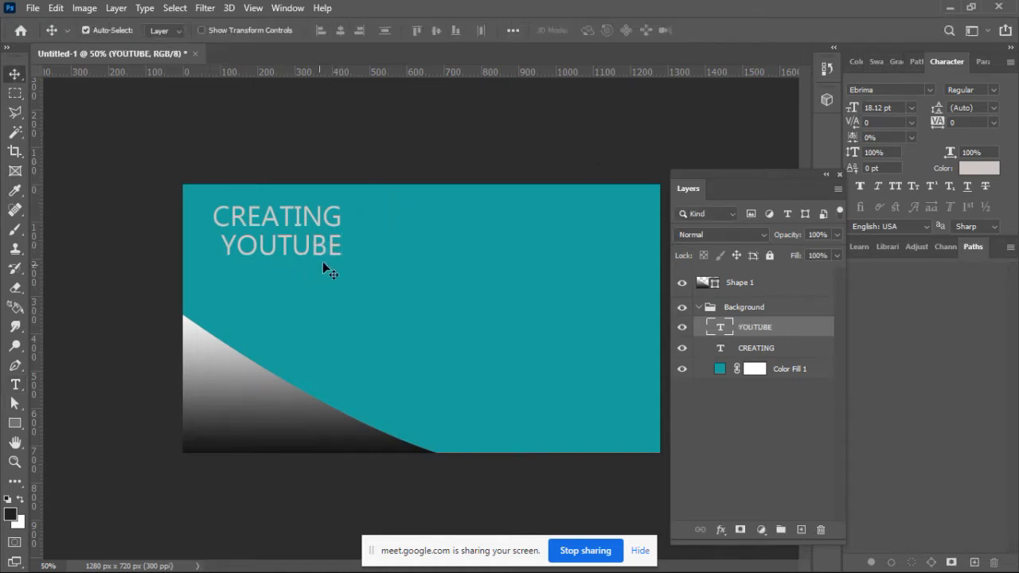
Step: Duplicate the YOUTUBE text directly below itself, change the copy's wording to THUMBNAILS and shift it fully inside the canvas
left_click_drag(331, 260, 330, 292)
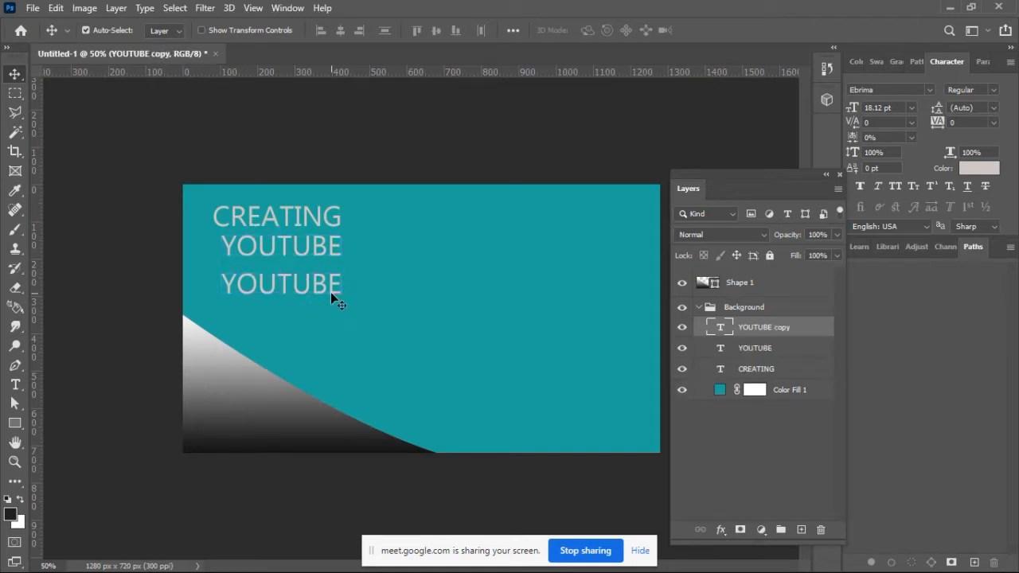
double_click(330, 292)
type("THUMBNAILS")
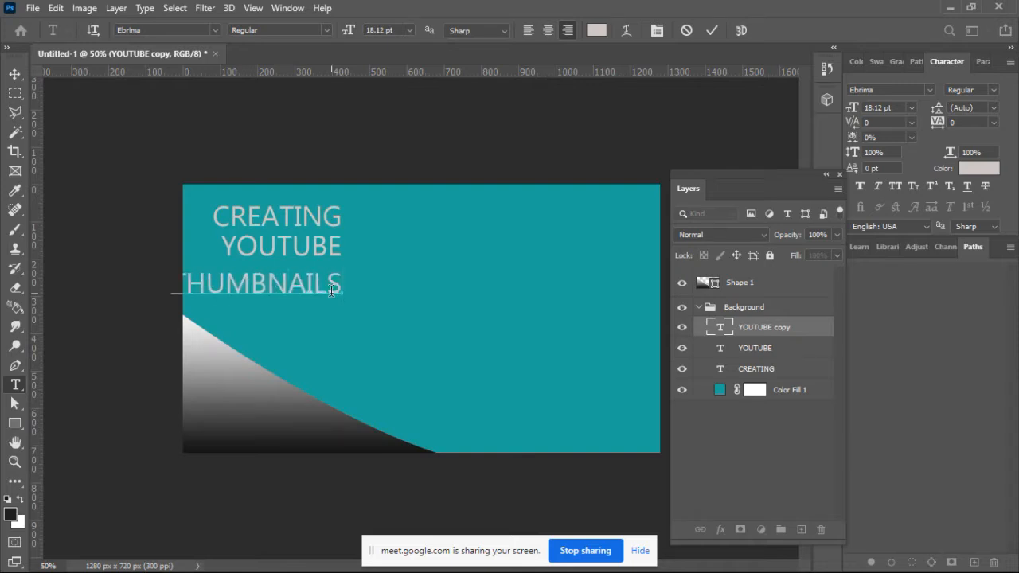
left_click(713, 30)
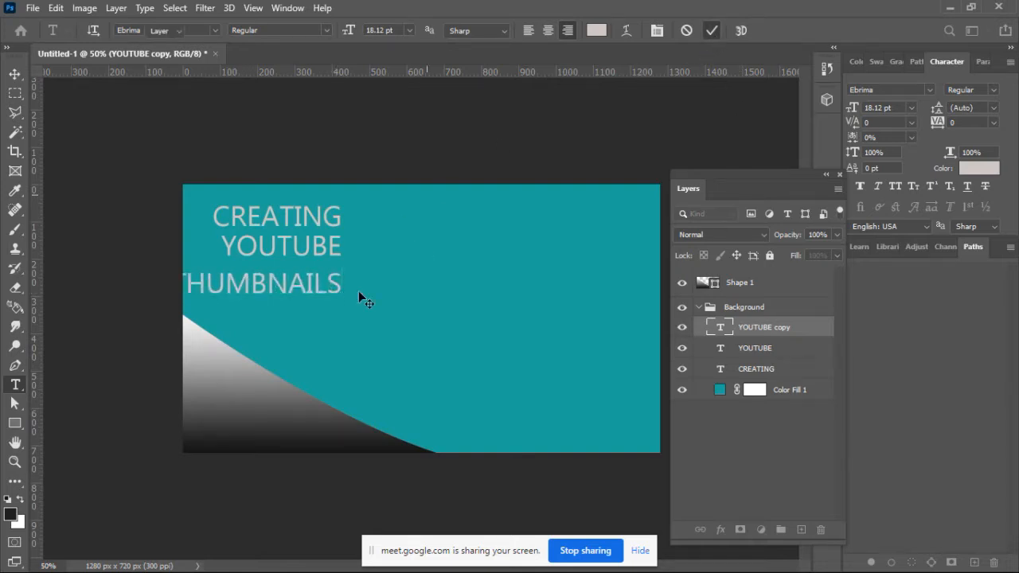
key("v")
left_click_drag(339, 291, 363, 295)
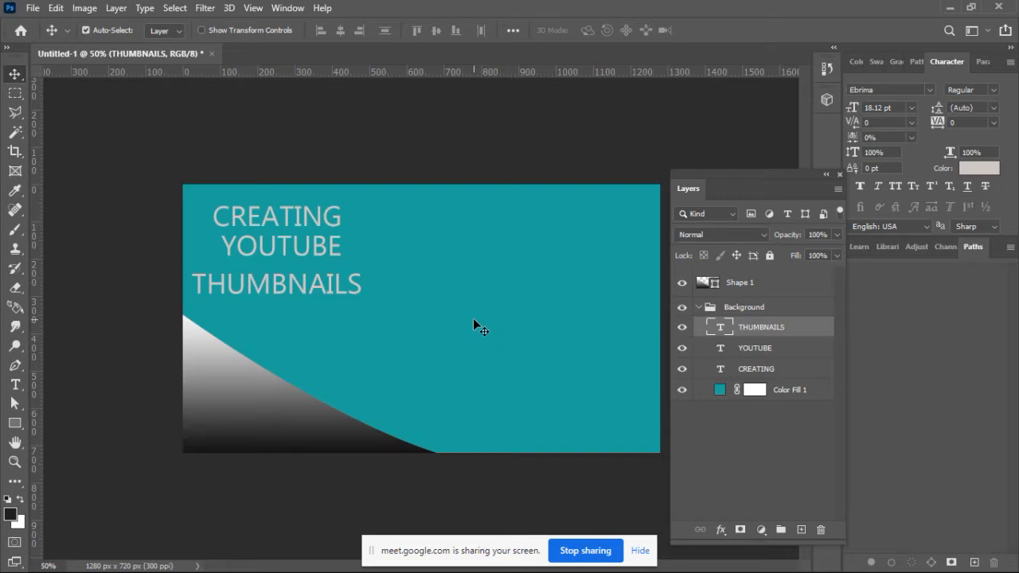
Step: Move the CREATING text to the right half of the canvas and deselect all layers
left_click(340, 225)
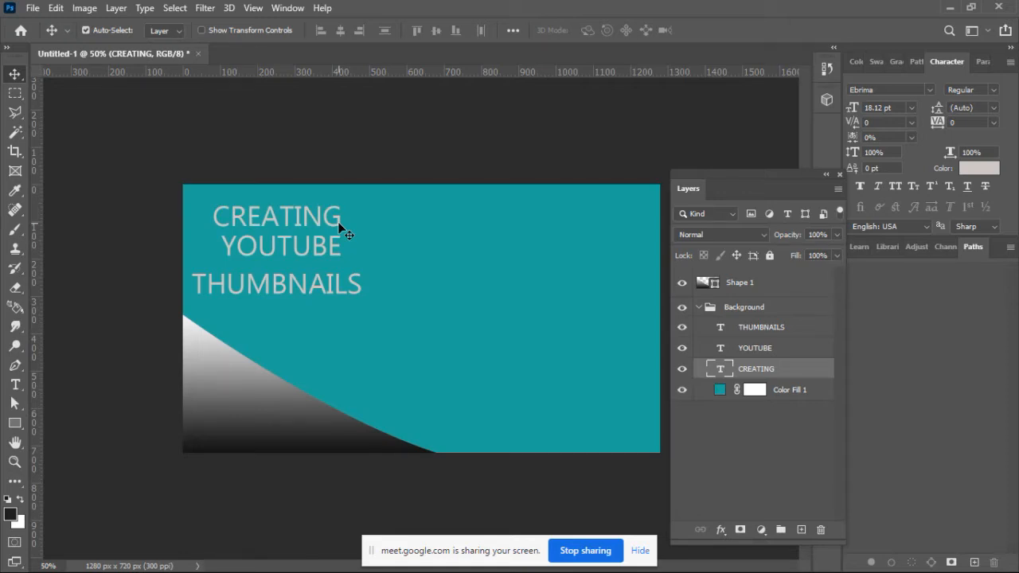
left_click_drag(340, 227, 595, 262)
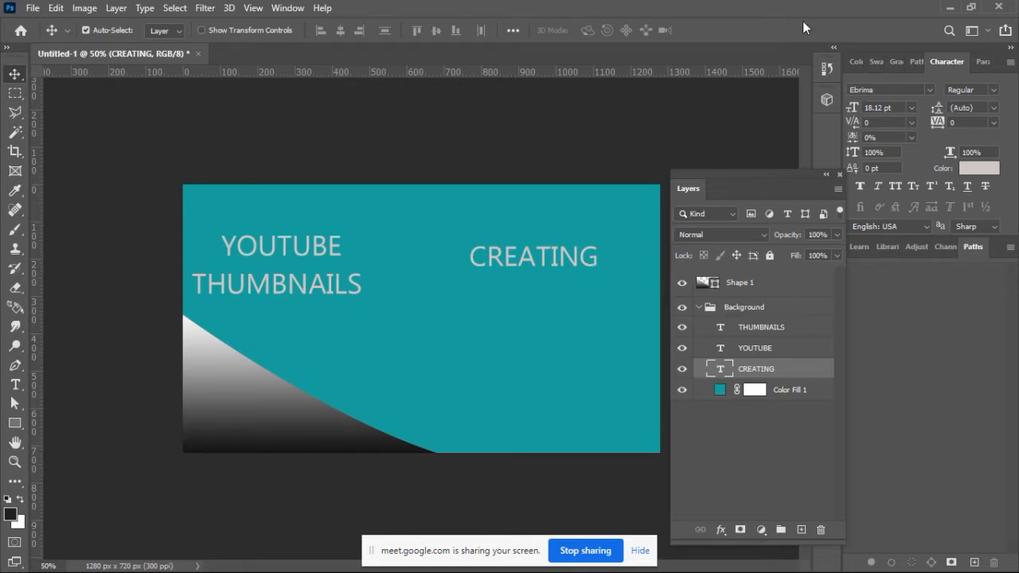
left_click_drag(798, 171, 796, 156)
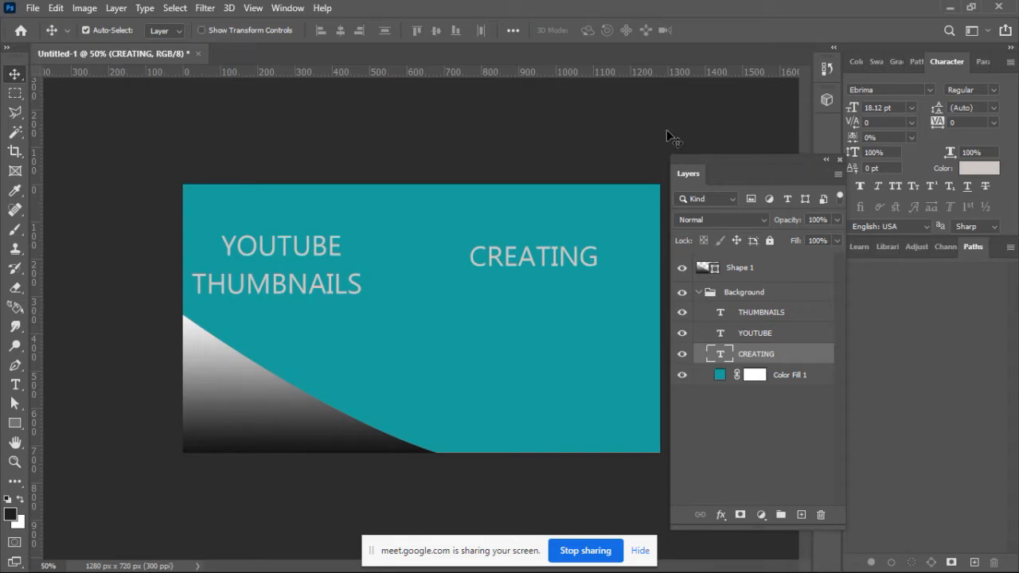
left_click(375, 132)
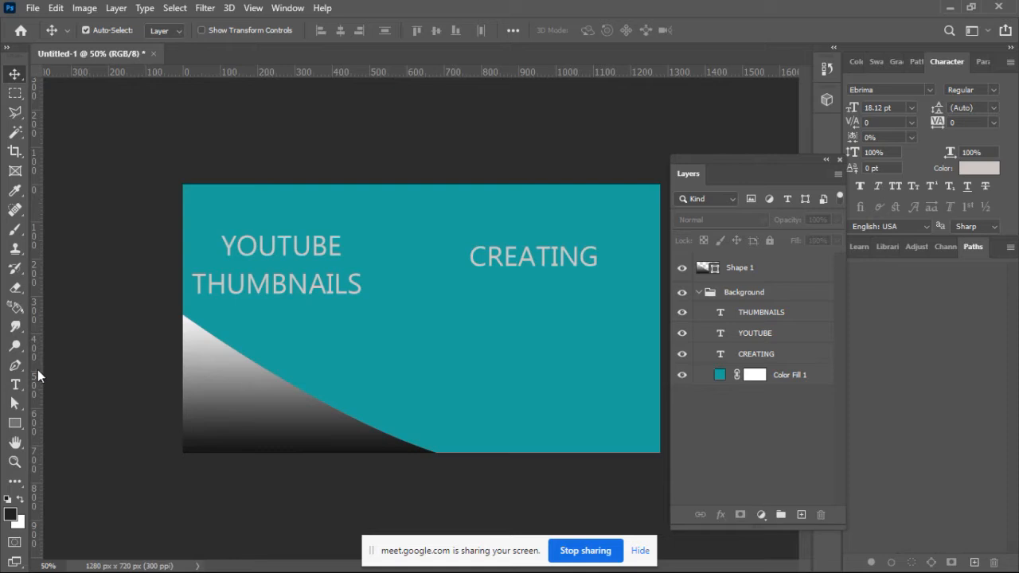
Step: Draw a rounded rectangle shape about 406 x 298 px with a 10 px radius, just right of the THUMBNAILS text
left_click(15, 424)
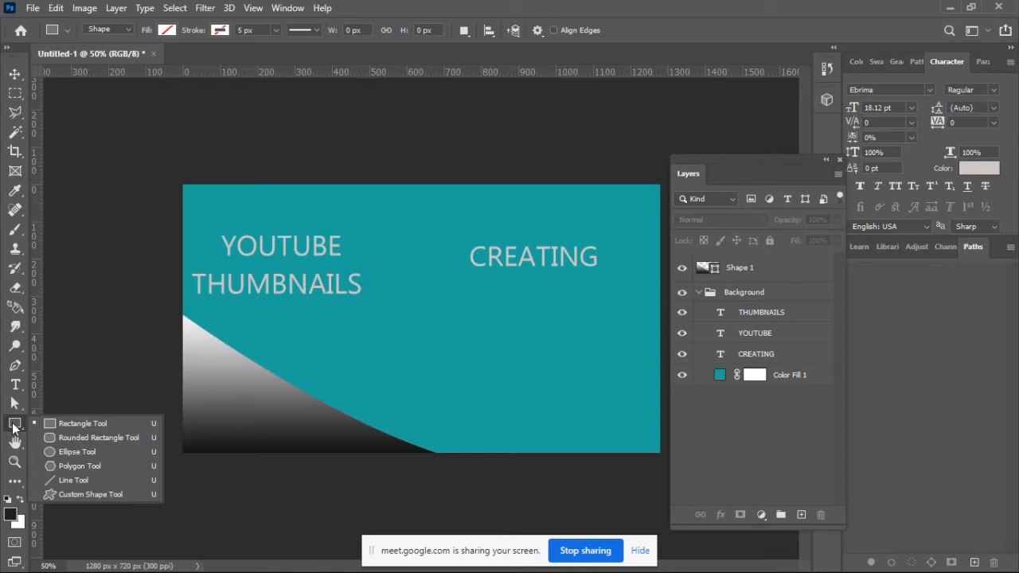
left_click(12, 423)
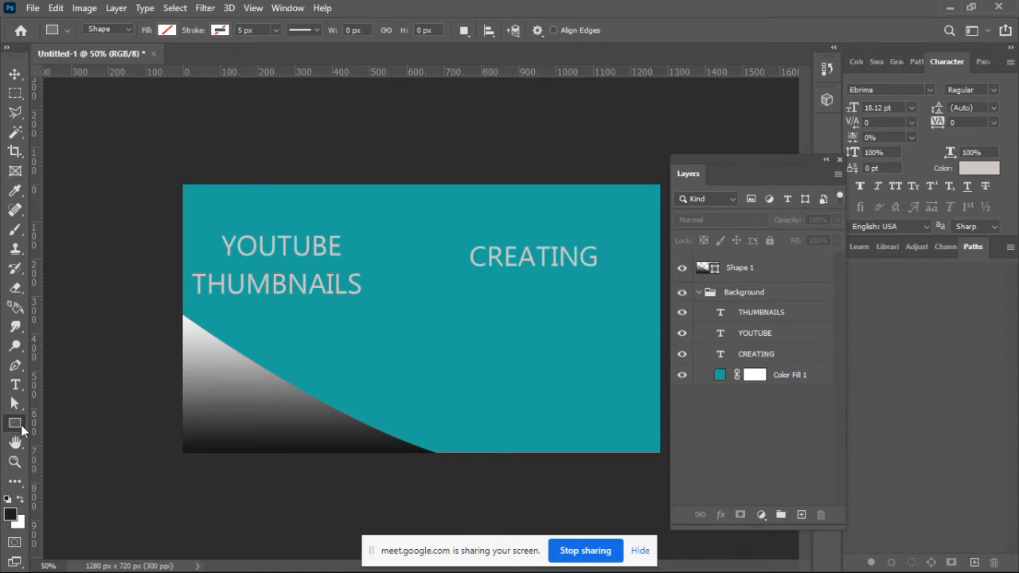
left_click(21, 424)
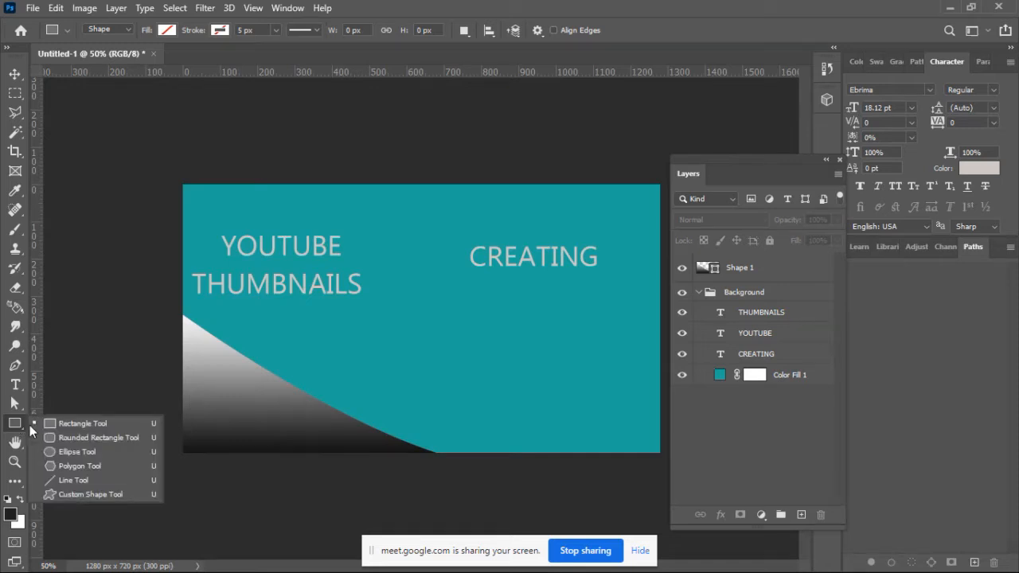
left_click(78, 439)
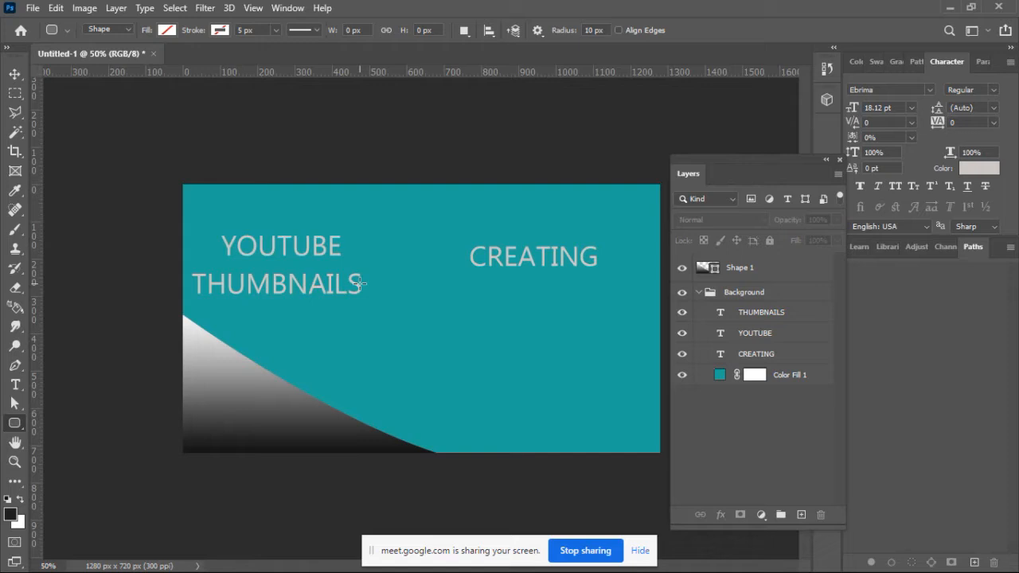
left_click_drag(380, 258, 530, 369)
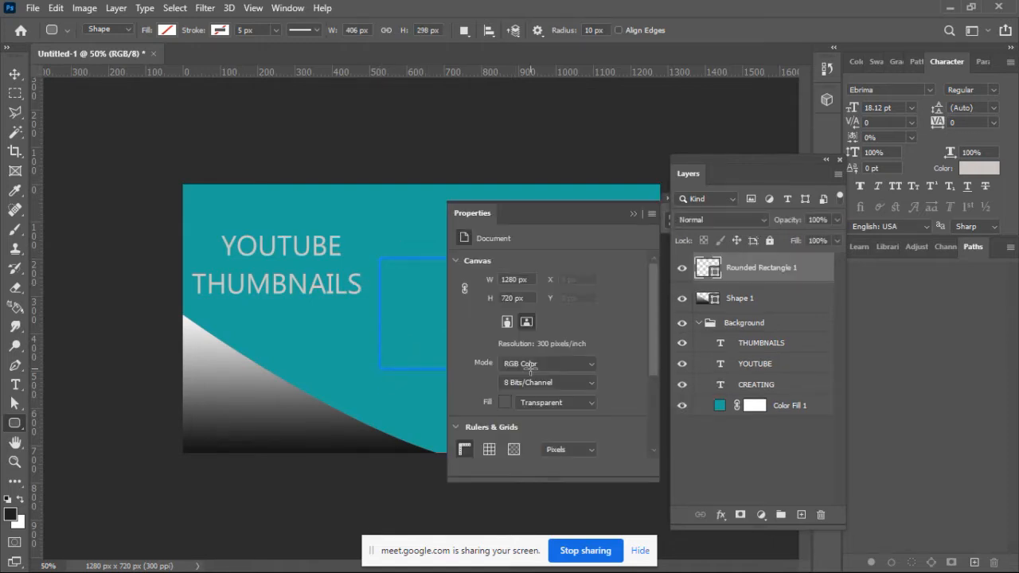
Step: Fill the rounded rectangle with the near-black recently used color
left_click_drag(561, 213, 721, 217)
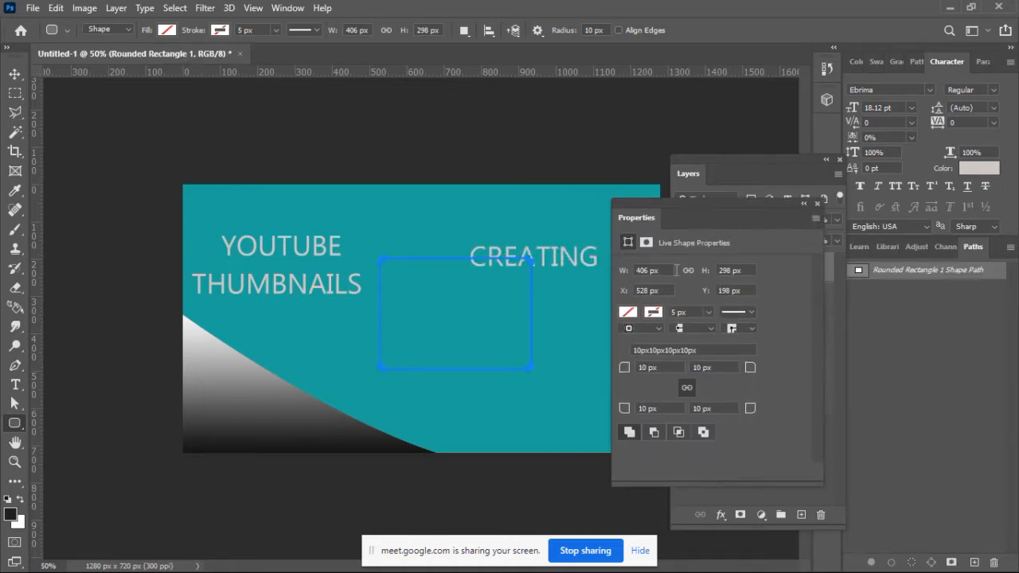
left_click(628, 311)
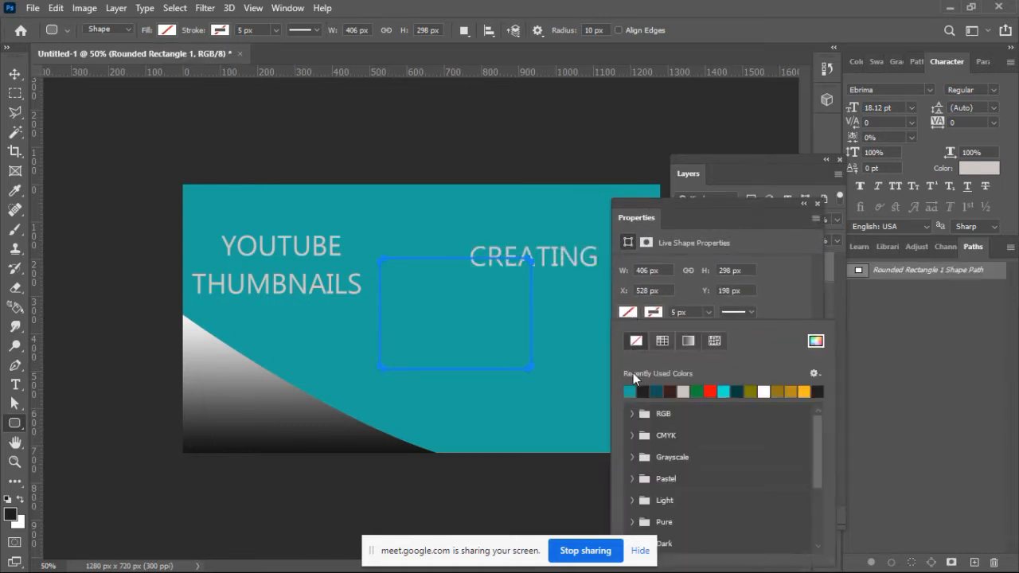
left_click(643, 390)
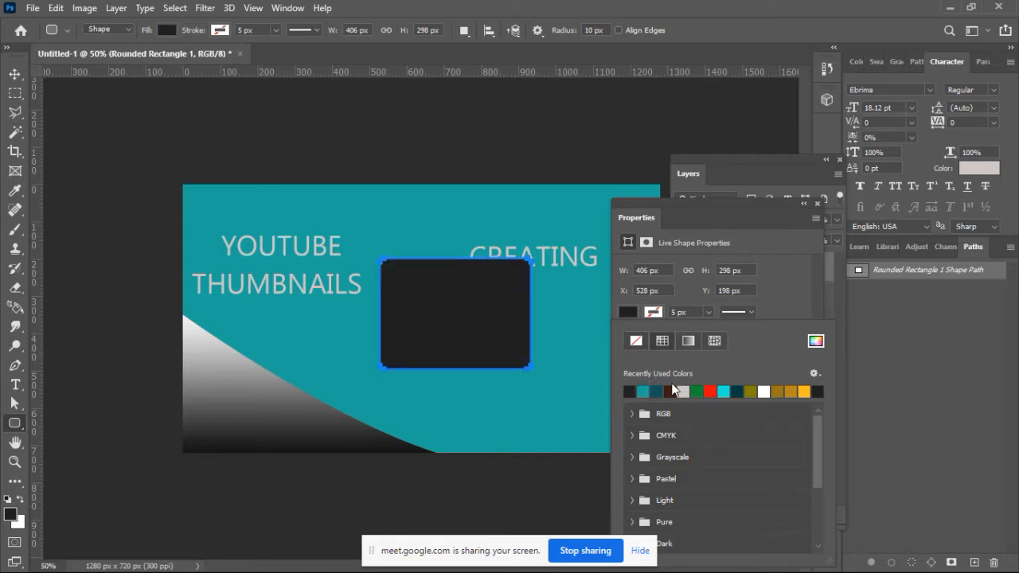
left_click(754, 210)
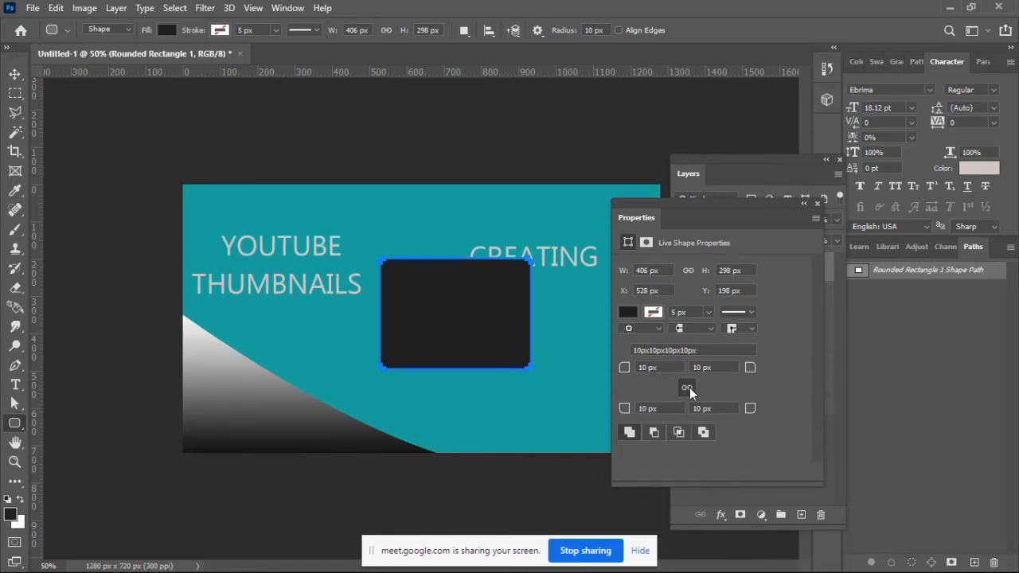
Step: Set all four corner radii of the rounded rectangle to 116 px and move it into the canvas's right half
left_click_drag(620, 374, 671, 375)
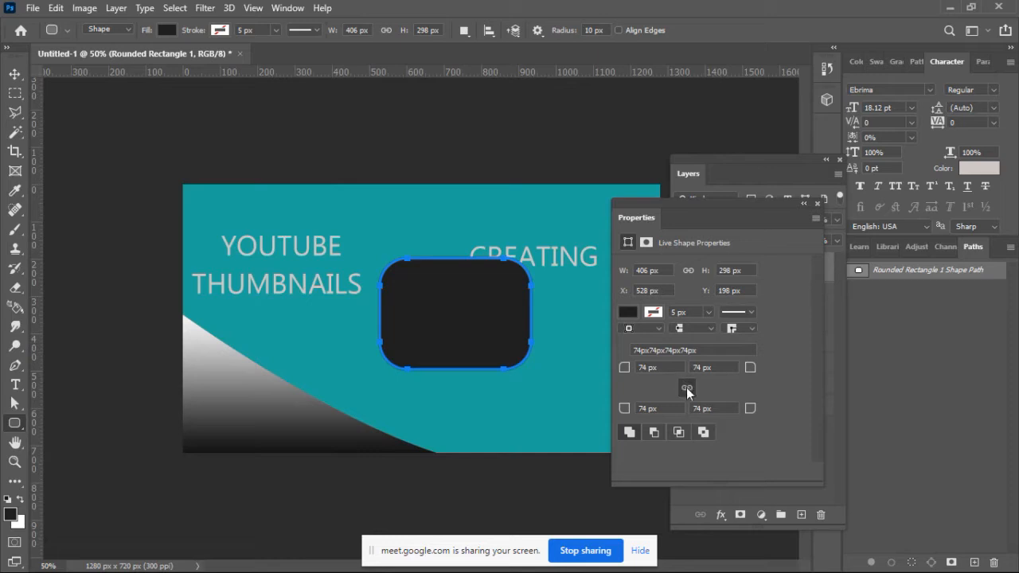
left_click_drag(747, 371, 837, 374)
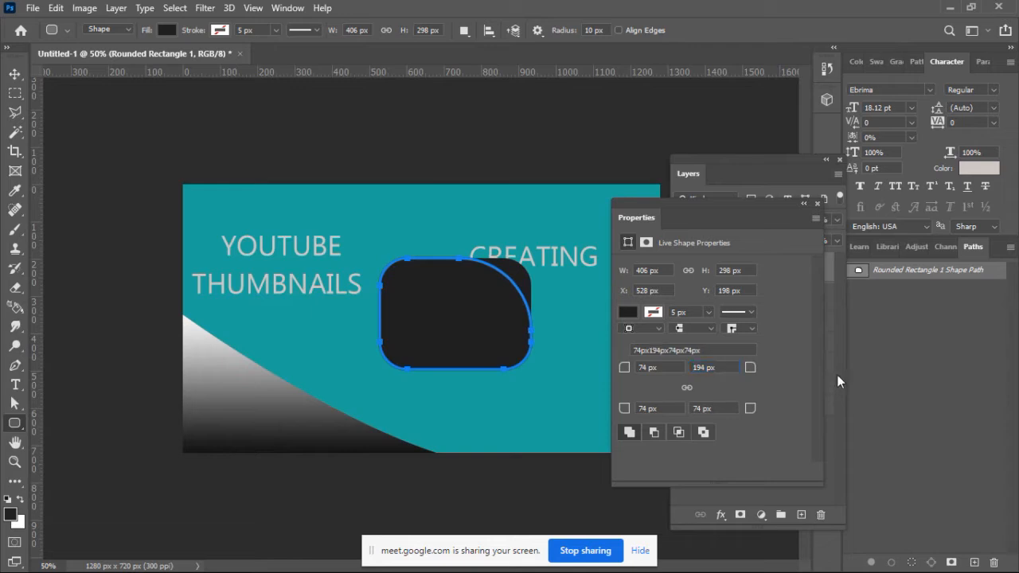
left_click(687, 388)
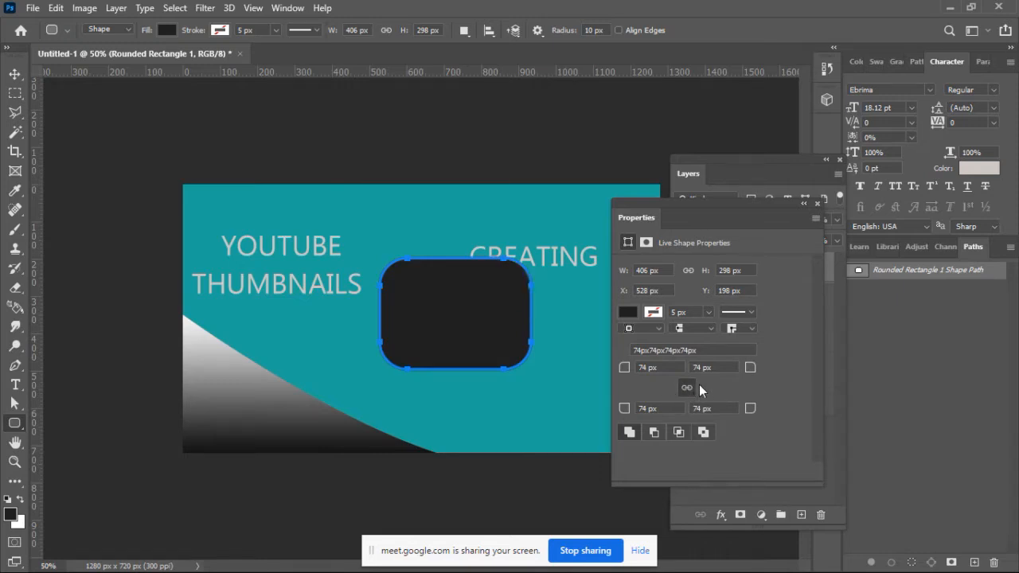
left_click_drag(625, 409, 720, 413)
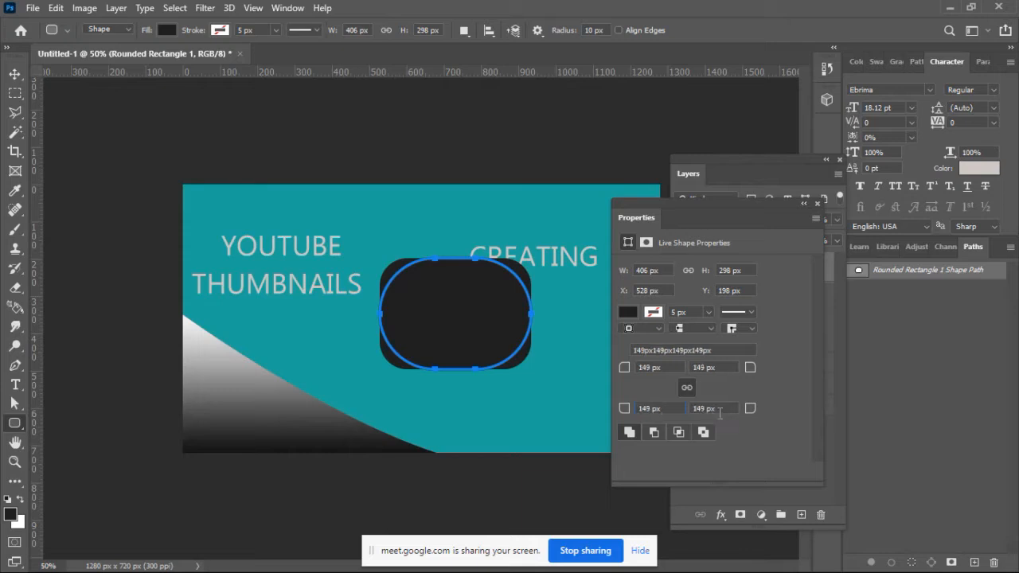
left_click_drag(629, 410, 601, 410)
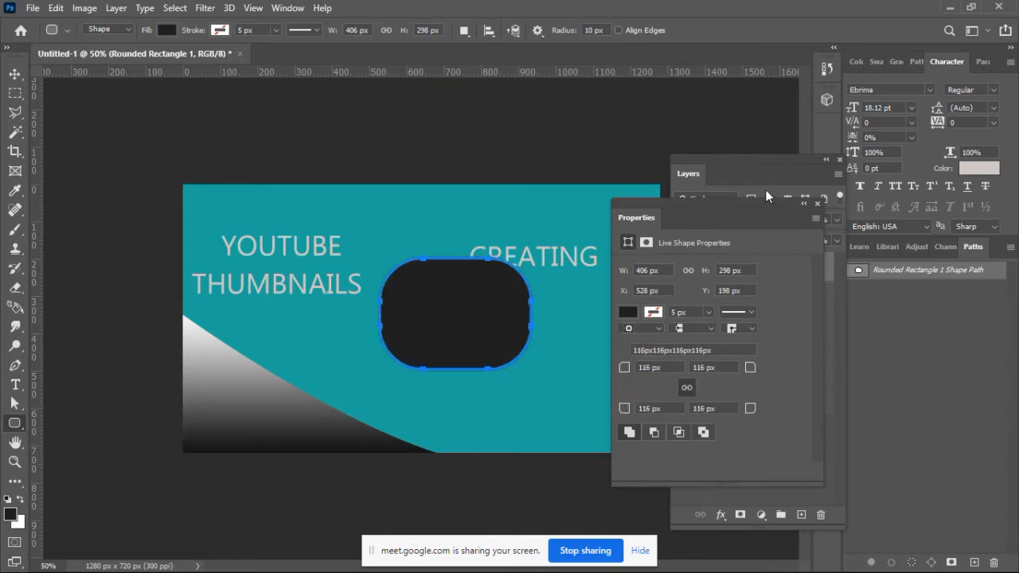
left_click(804, 205)
left_click(14, 73)
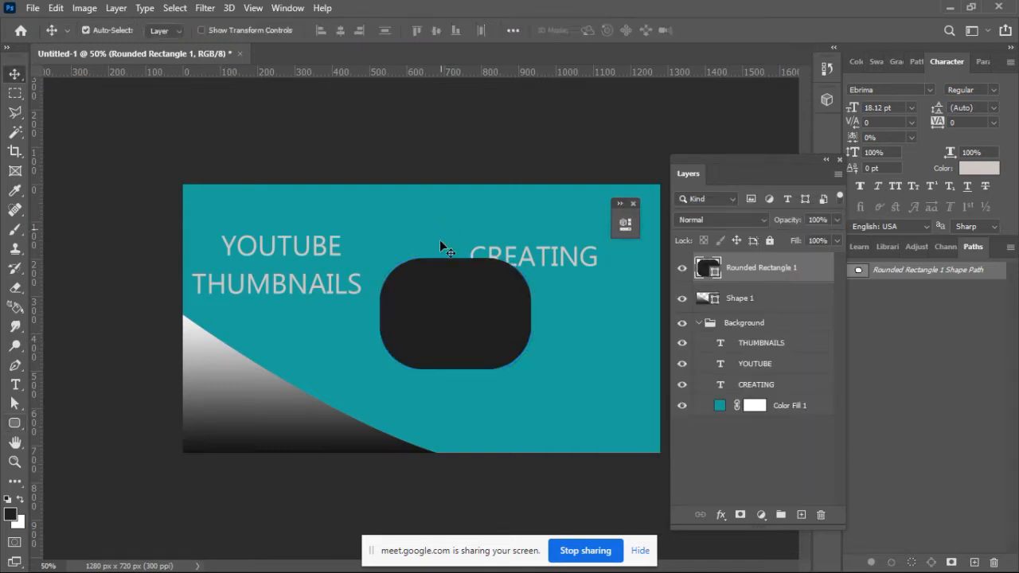
left_click_drag(445, 300, 509, 308)
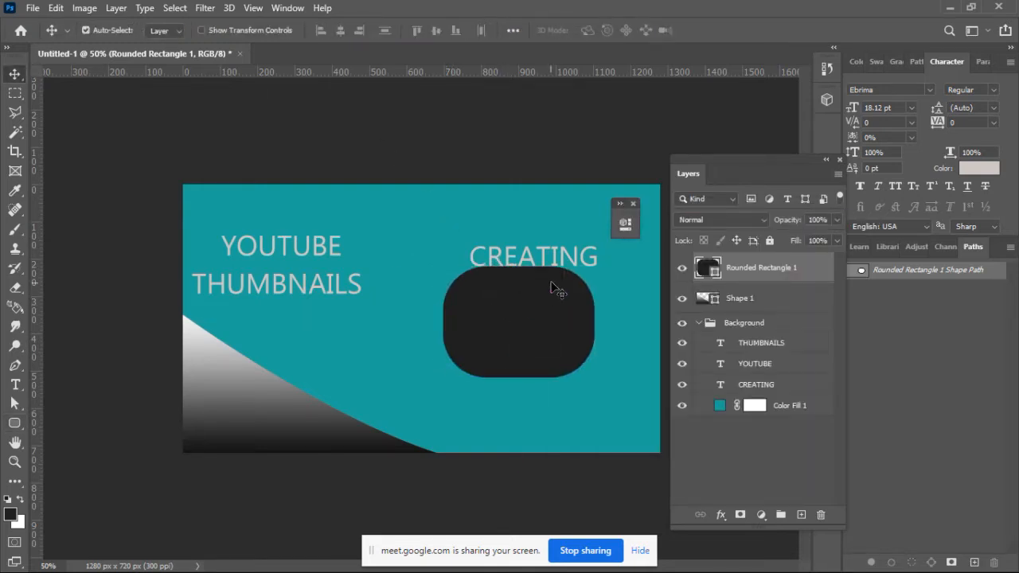
Step: Stack CREATING, YOUTUBE and THUMBNAILS as evenly spaced lines in the canvas's left half and shift the gradient corner shape down and left
double_click(563, 263)
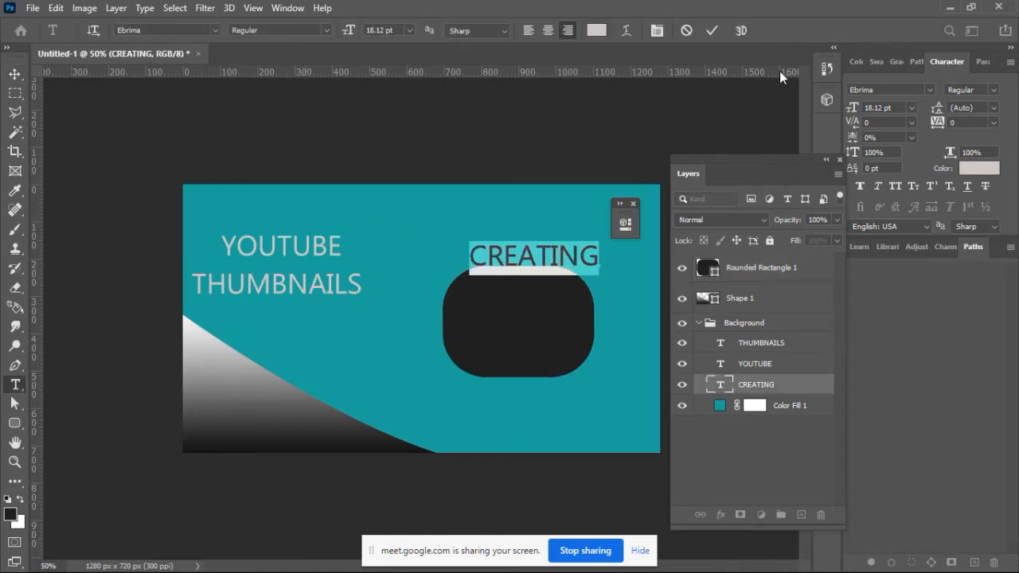
left_click(712, 30)
key("v")
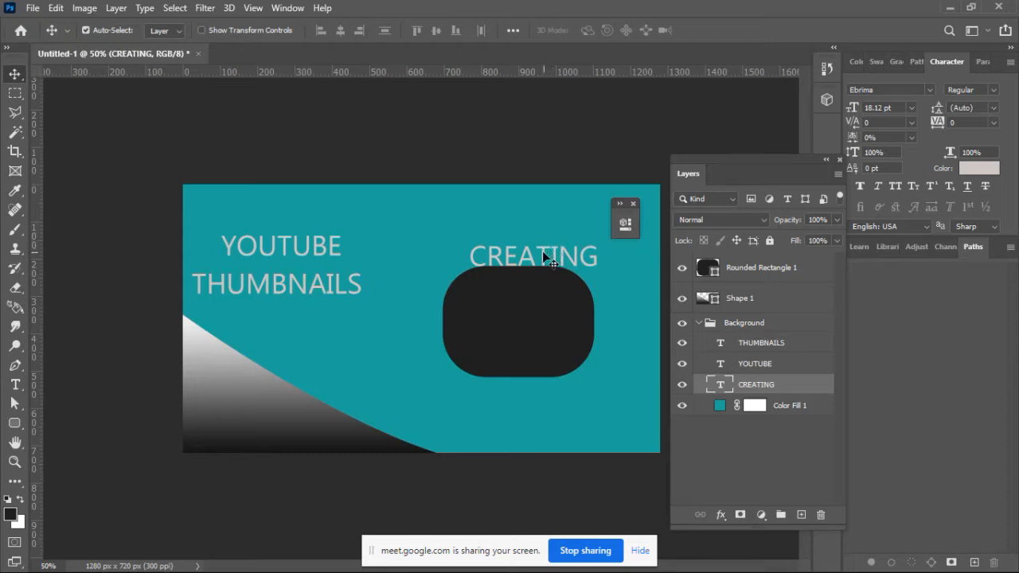
left_click_drag(542, 251, 299, 216)
left_click_drag(358, 290, 380, 338)
left_click(330, 245)
left_click_drag(330, 244, 341, 292)
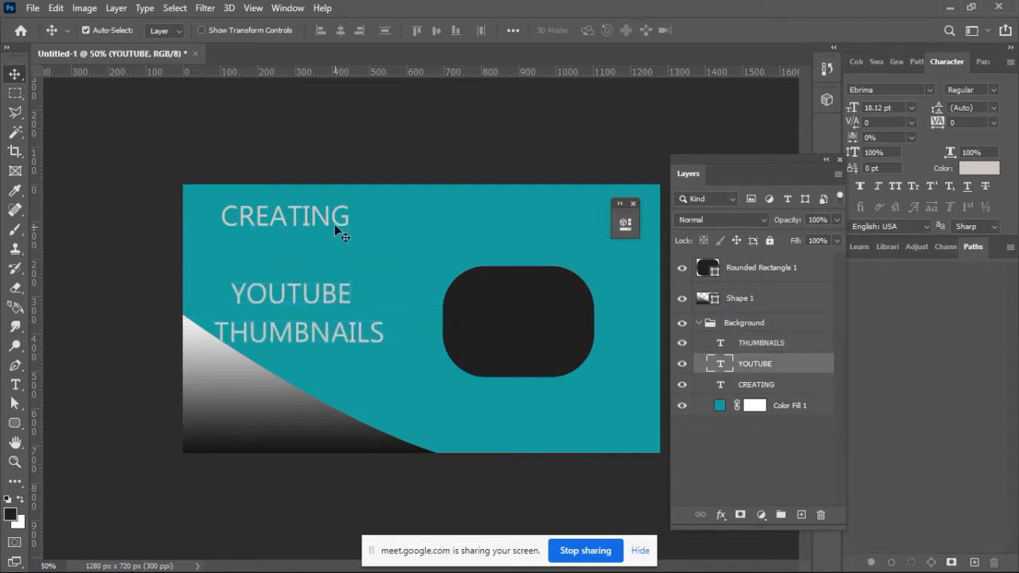
left_click_drag(335, 222, 344, 255)
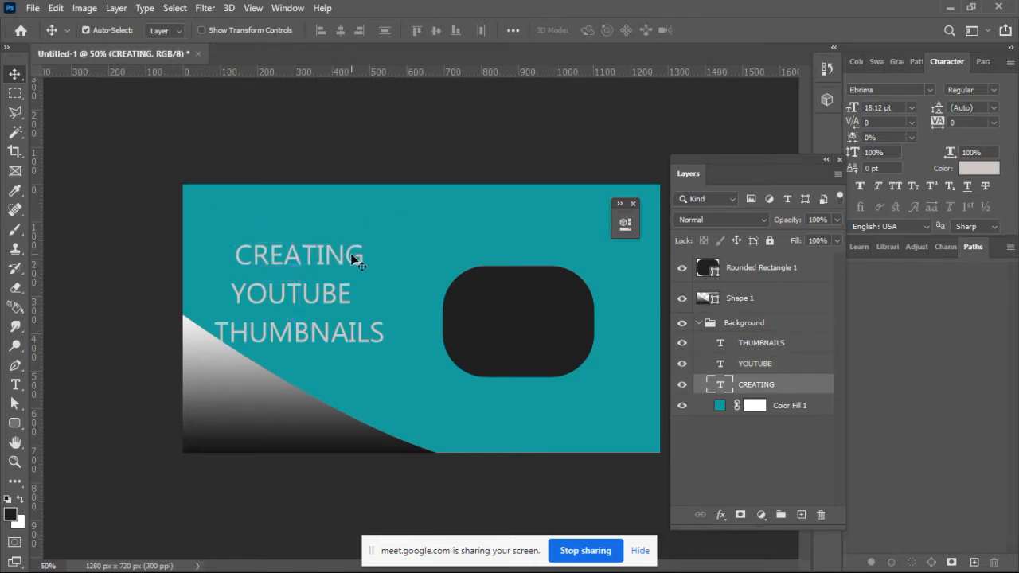
left_click_drag(246, 377, 239, 389)
Step: Enlarge the rounded rectangle with Free Transform and center it at about X 879 px, Y 384 px in the canvas's right half
left_click_drag(538, 332, 535, 320)
key("ctrl")
key("ctrl+t")
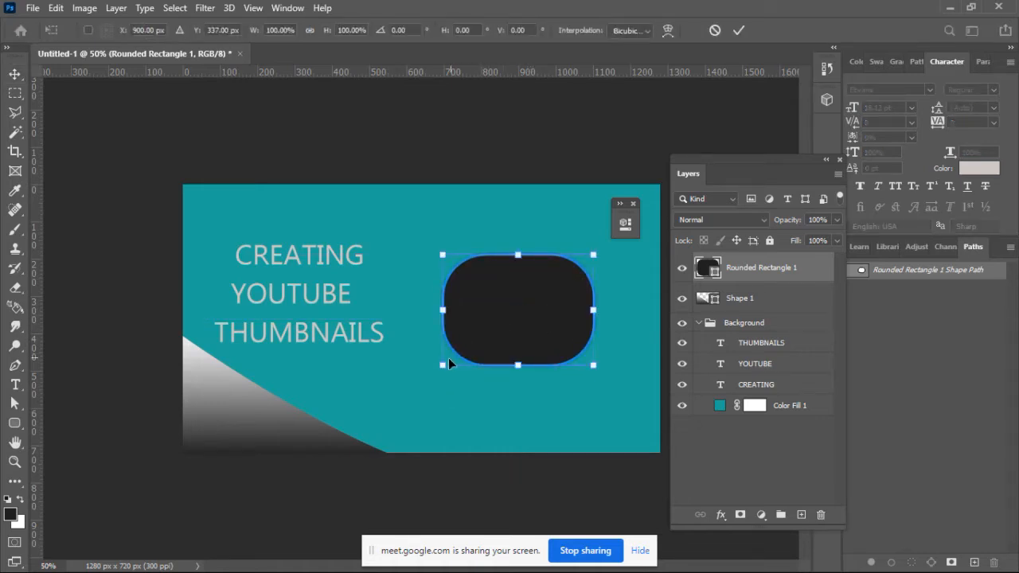
left_click_drag(445, 363, 395, 400)
left_click_drag(502, 341, 515, 341)
left_click(739, 32)
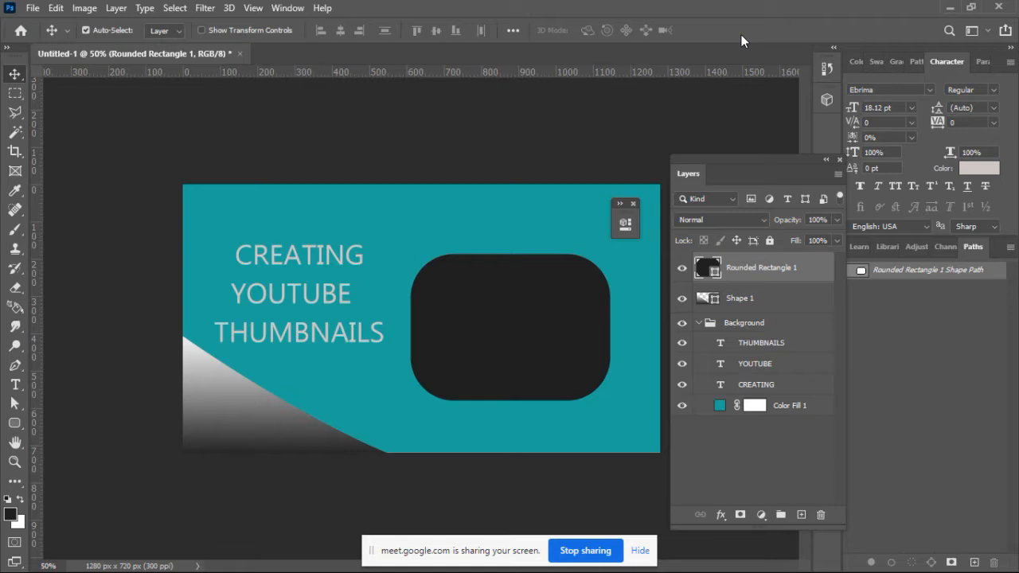
Step: Scale the rounded rectangle to about 75% width and 81% height and center it vertically on the canvas at about X 945 px
key("ctrl+t")
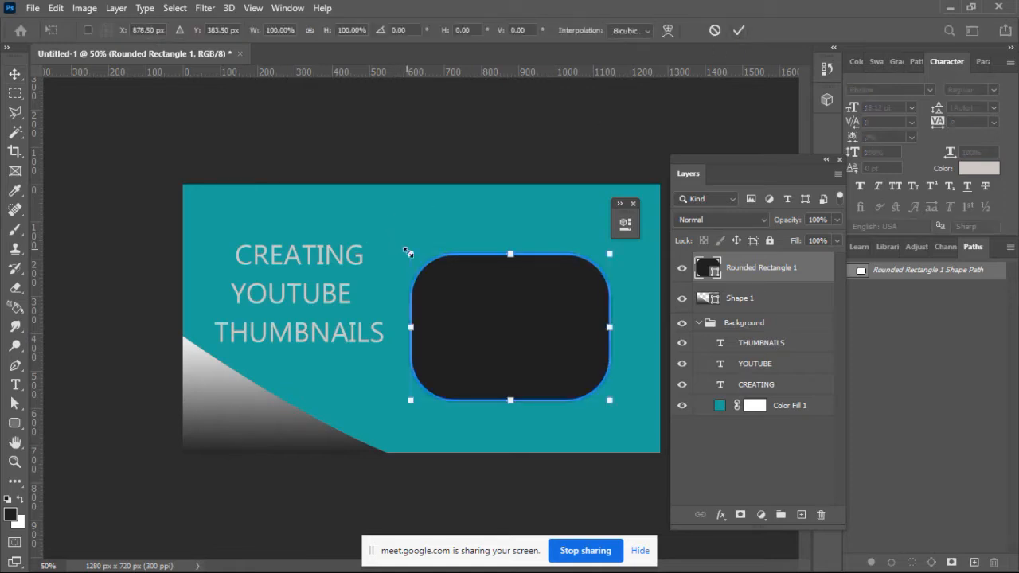
left_click_drag(408, 251, 455, 288)
left_click_drag(539, 346, 539, 320)
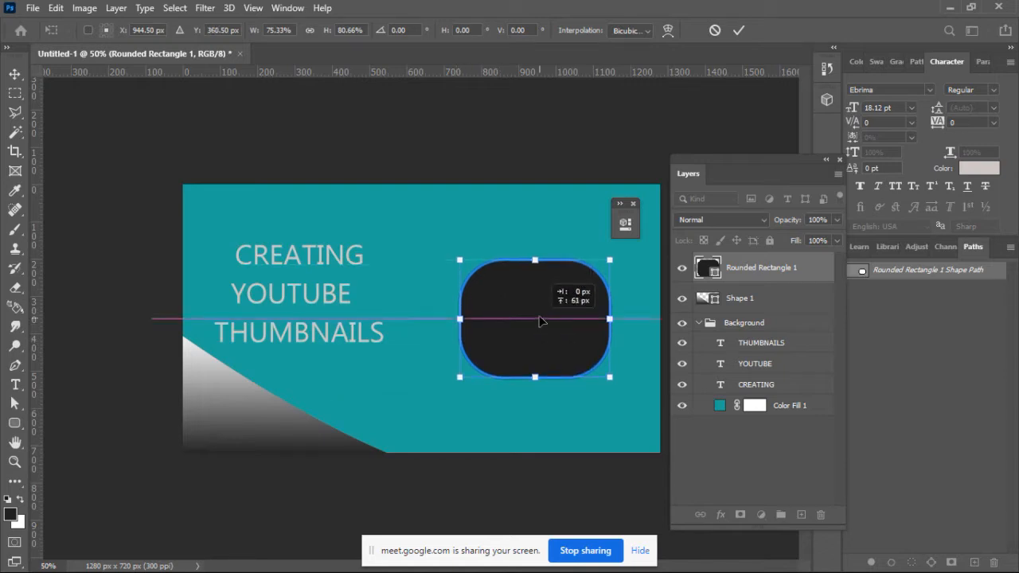
left_click(740, 30)
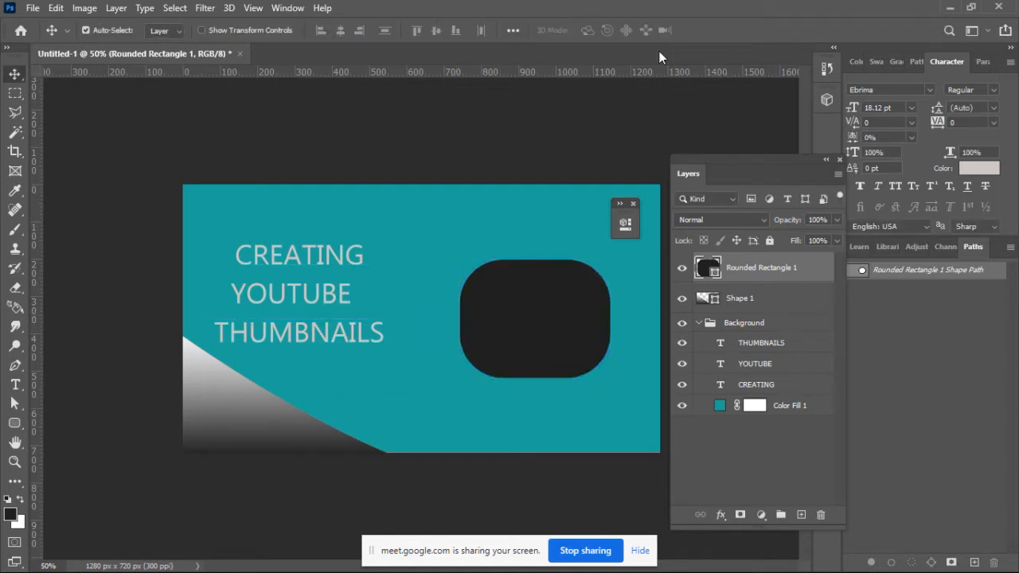
Step: Place the portrait photo as an embedded image and move it over the rounded rectangle in the canvas's right half
left_click(32, 8)
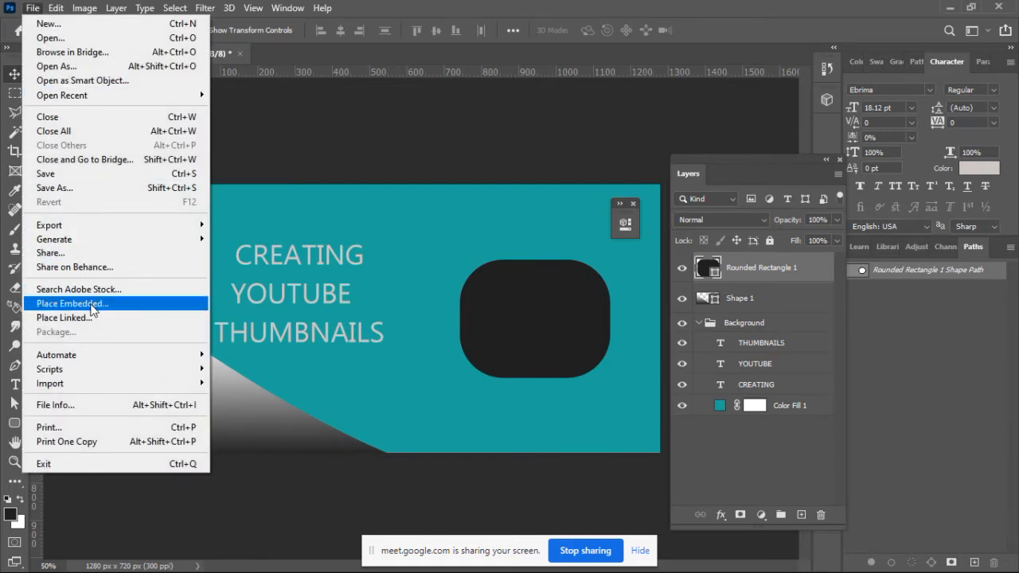
left_click(92, 306)
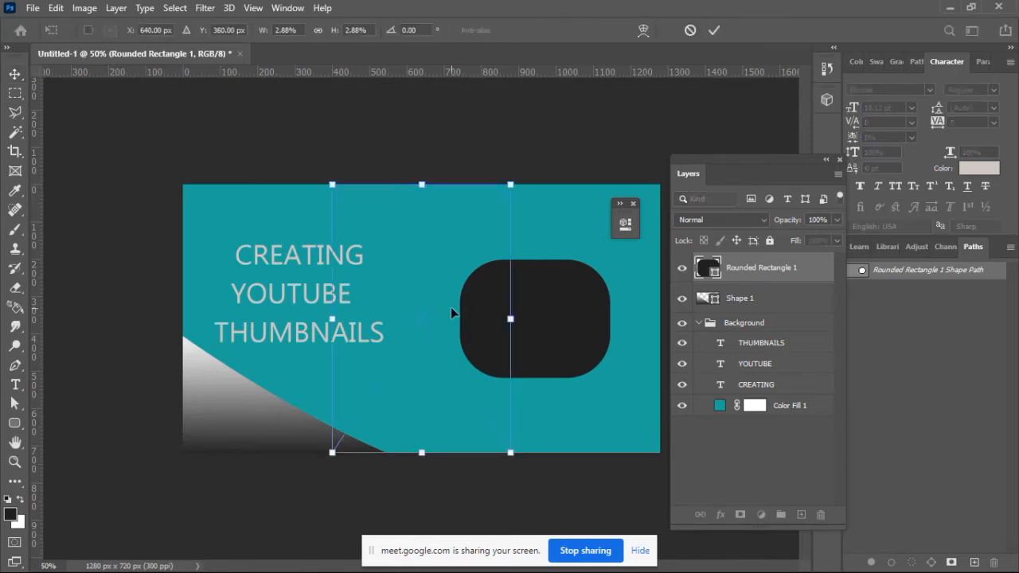
left_click_drag(451, 307, 552, 311)
left_click(714, 31)
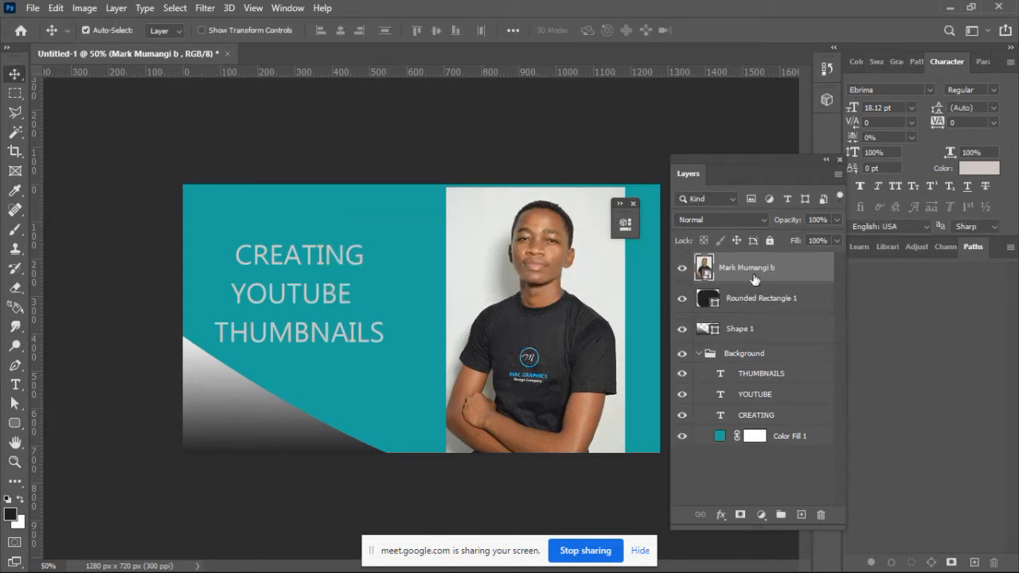
Step: Lower the photo layer's opacity to 53% to check the rounded rectangle beneath it, and restore it to 100%
left_click_drag(798, 223, 788, 222)
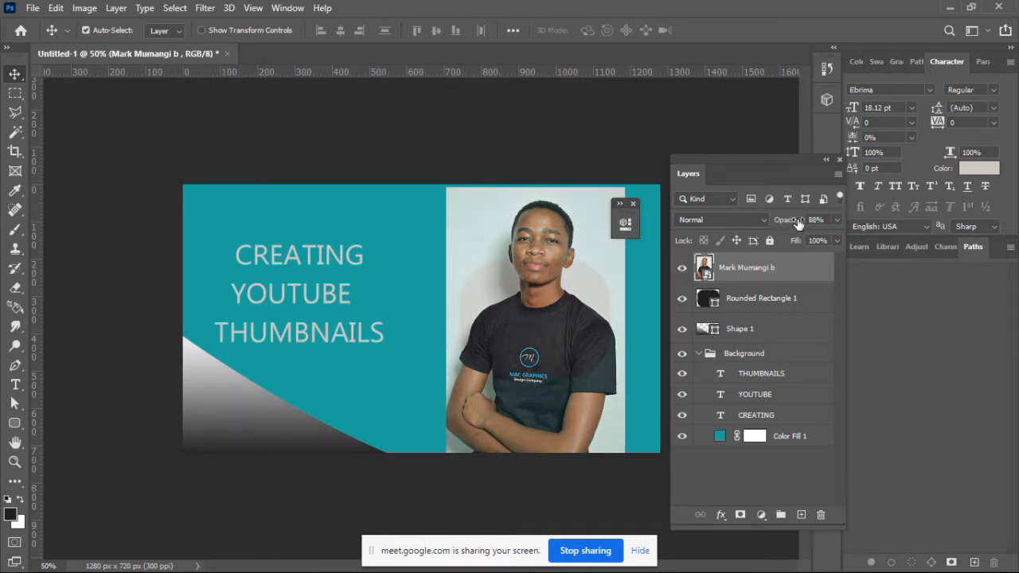
left_click_drag(796, 223, 770, 223)
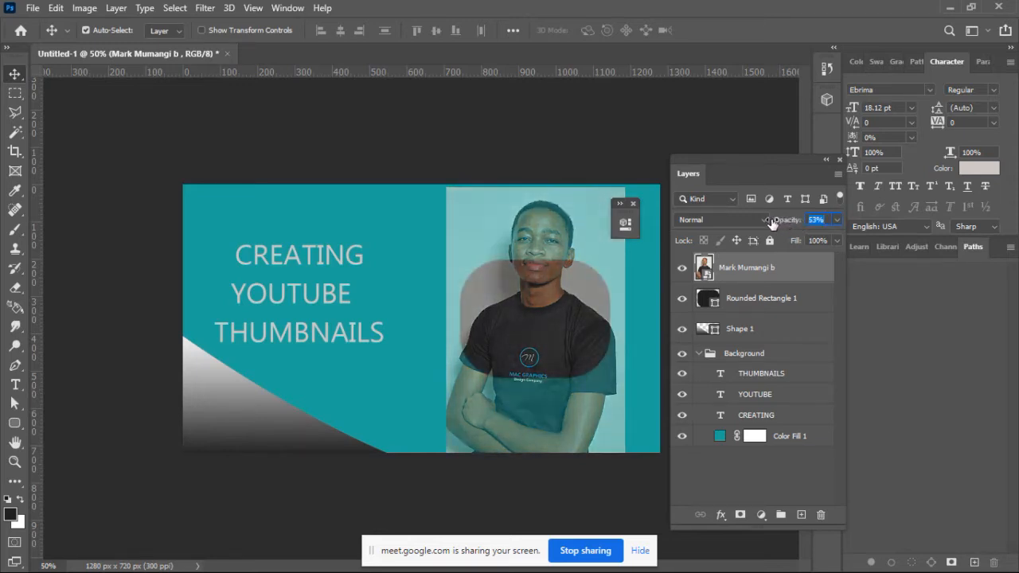
left_click_drag(782, 225, 826, 224)
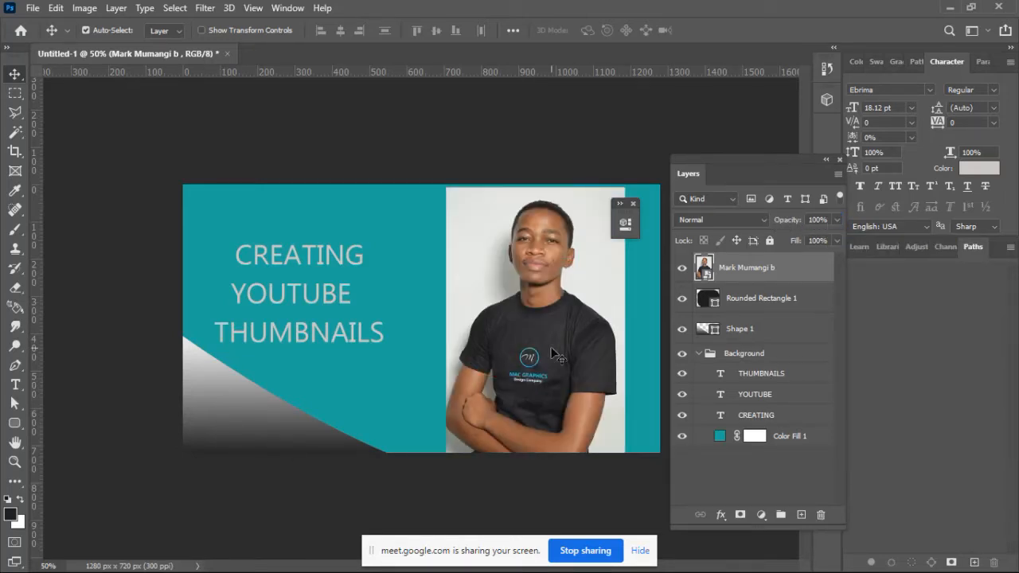
Step: Move the portrait photo aside to uncover the rounded rectangle and place the photo back over it
left_click_drag(554, 351, 404, 351)
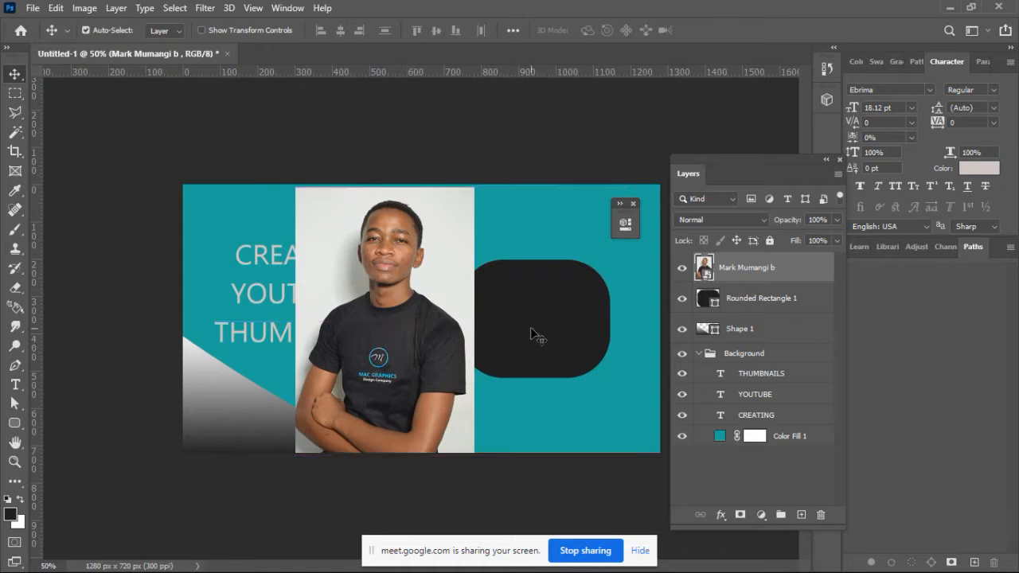
left_click(532, 334)
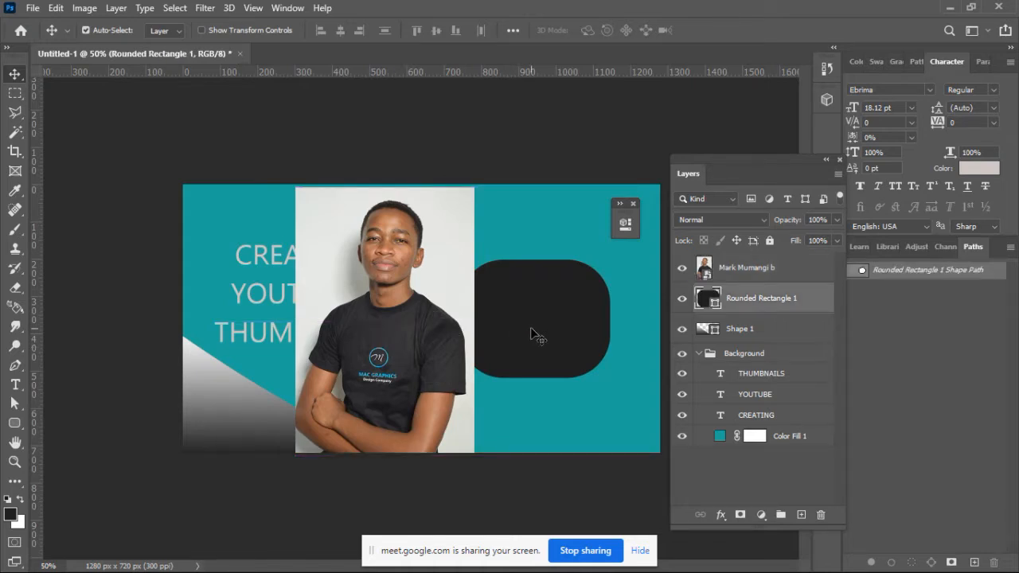
left_click_drag(384, 357, 543, 350)
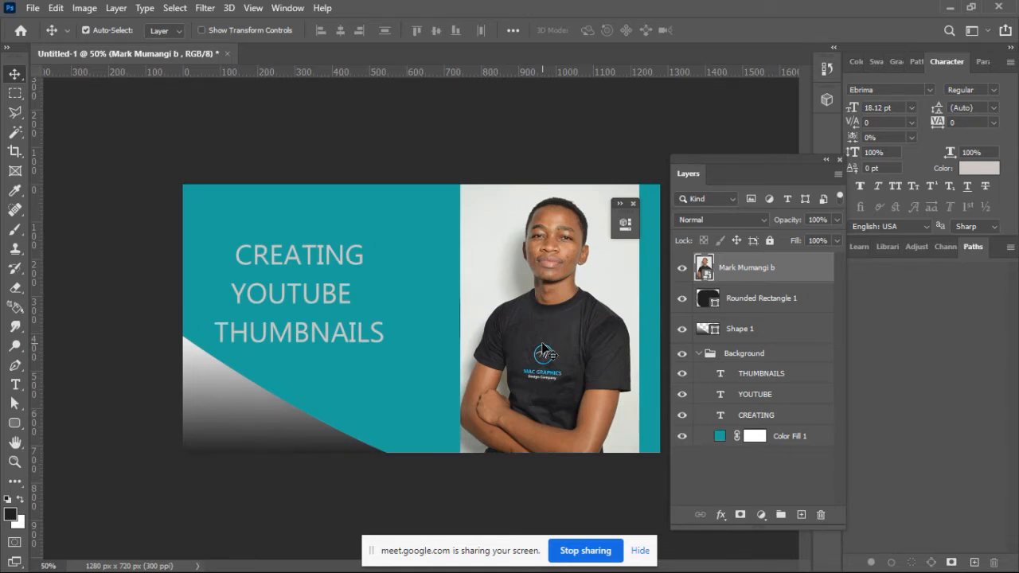
left_click_drag(542, 351, 535, 350)
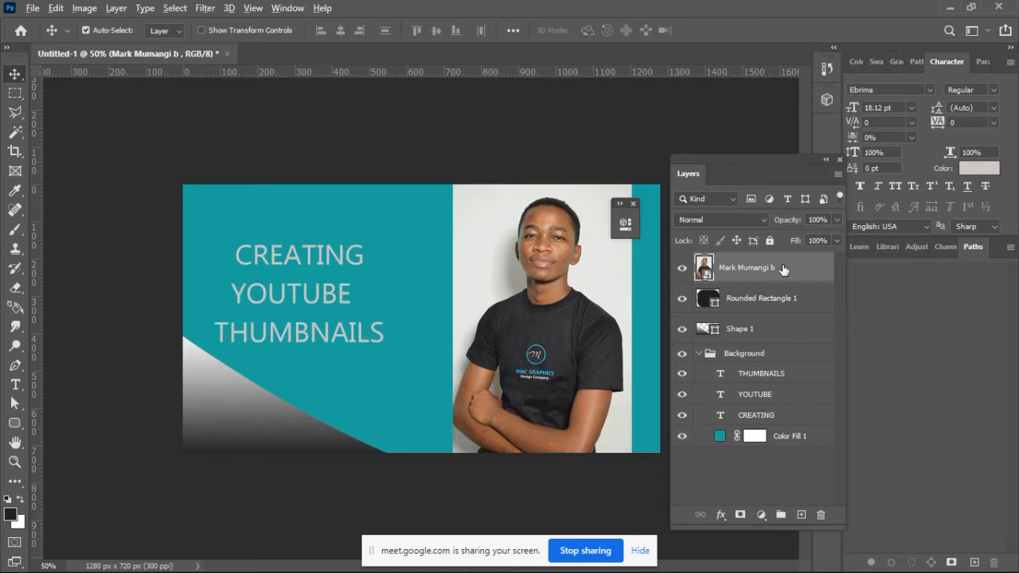
Step: Try out clipping the photo layer to the rounded rectangle, releasing the clipping mask after each of two attempts
left_click_drag(781, 273, 781, 276)
left_click(782, 278, "alt")
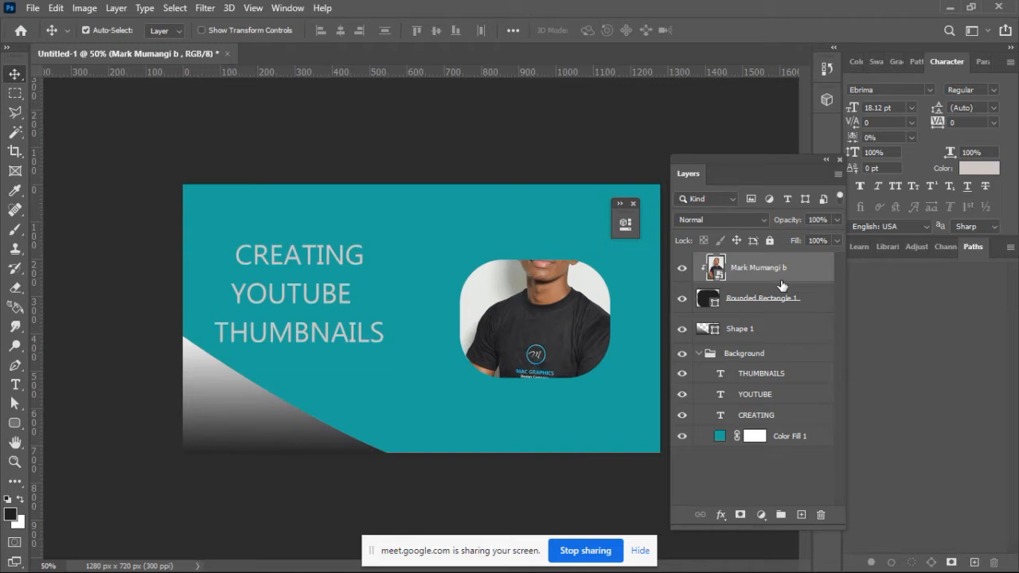
left_click(781, 285, "alt")
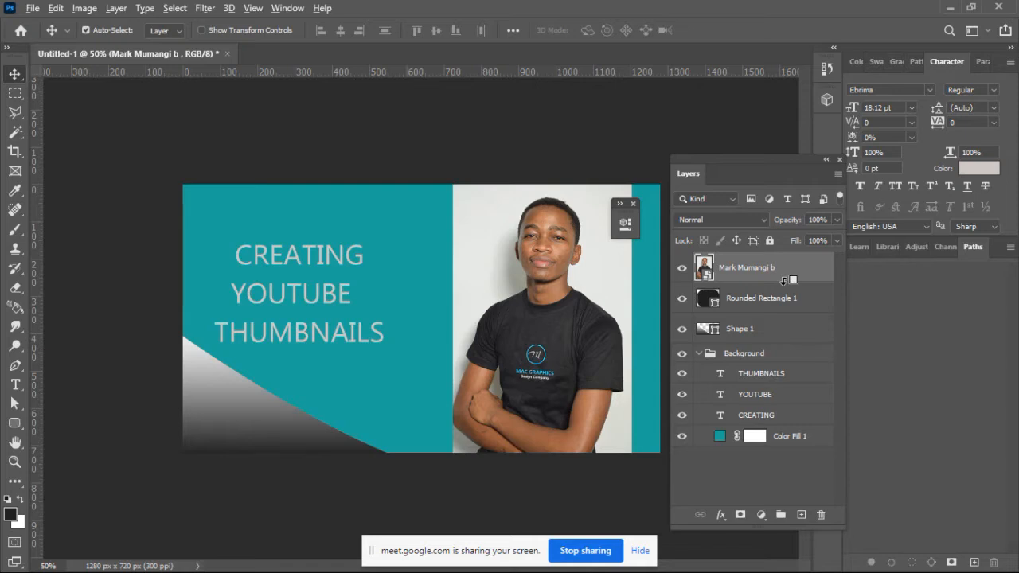
left_click(783, 282, "alt")
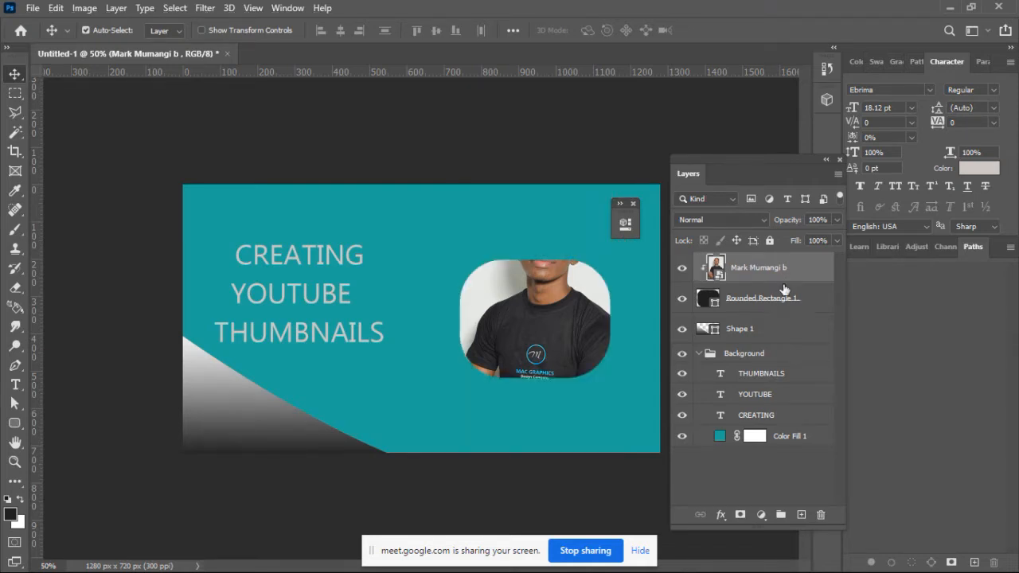
left_click(784, 286, "alt")
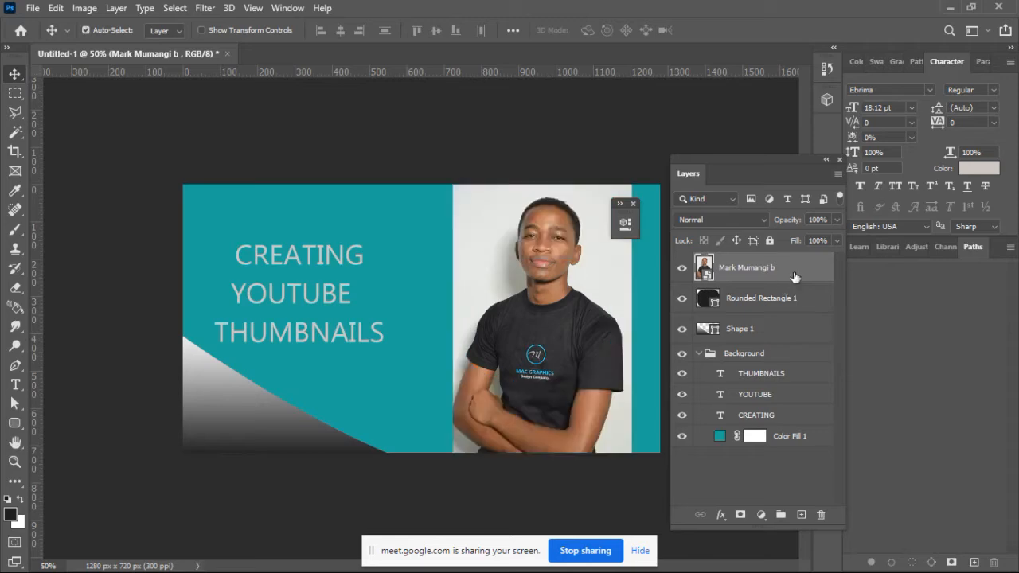
Step: Create a clipping mask from the photo to the rounded rectangle and move the photo down to frame the face, about Y 519 px
right_click(795, 275)
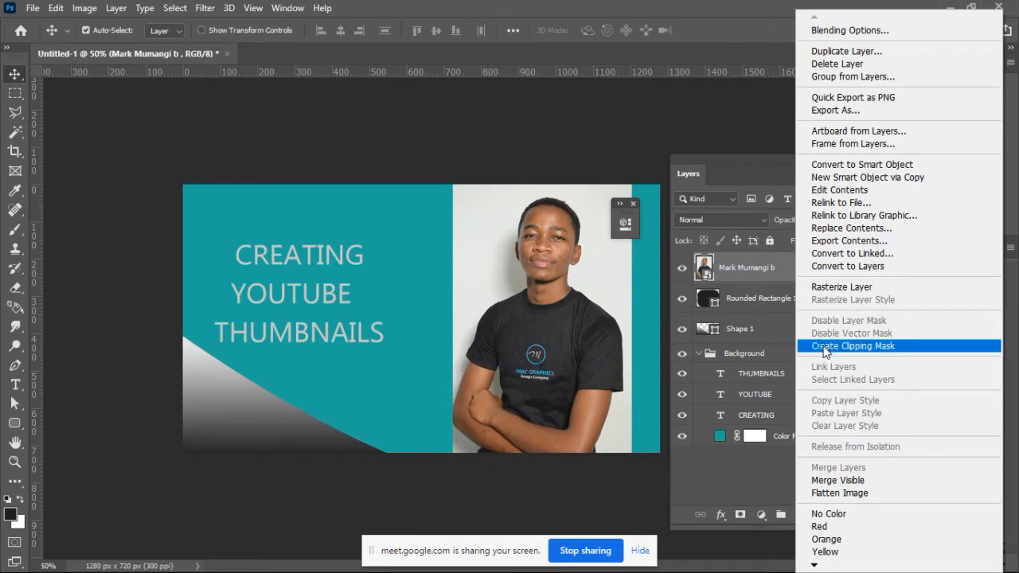
left_click(824, 347)
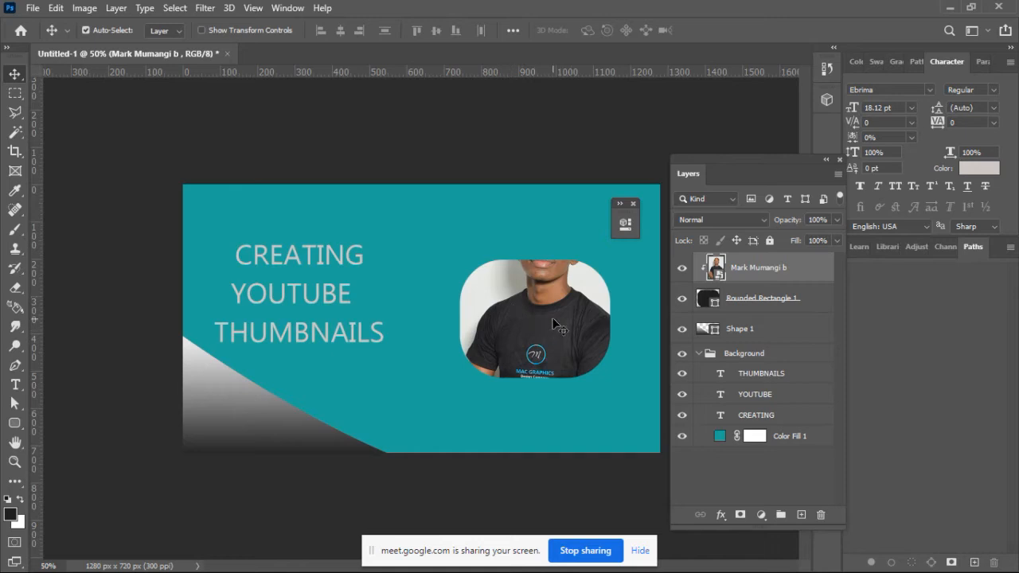
left_click_drag(553, 322, 549, 363)
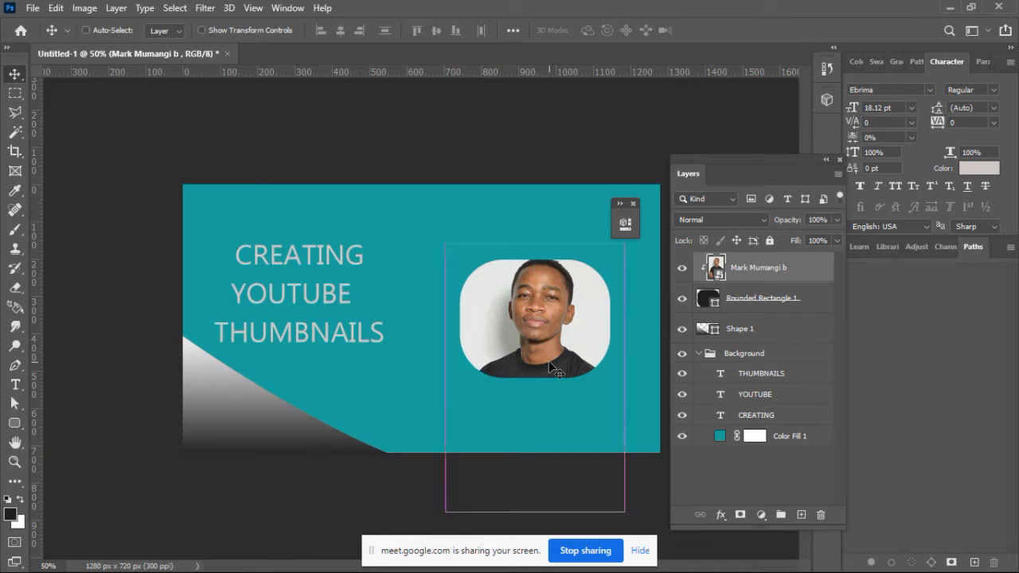
Step: Scale the clipped photo to about 2.09% with Free Transform and position it at about X 945 px, Y 459 px
key("ctrl+t")
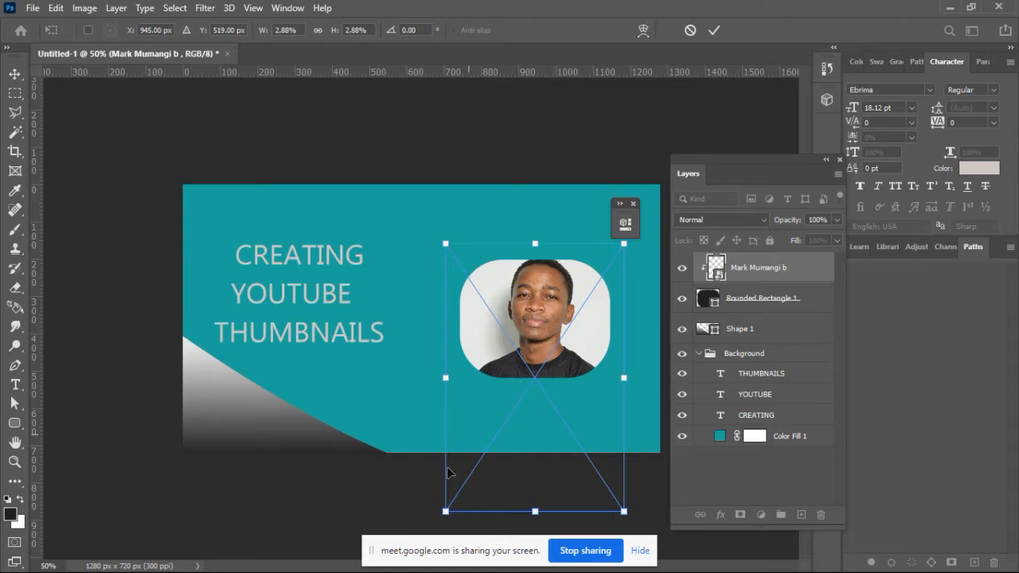
left_click_drag(445, 513, 465, 484)
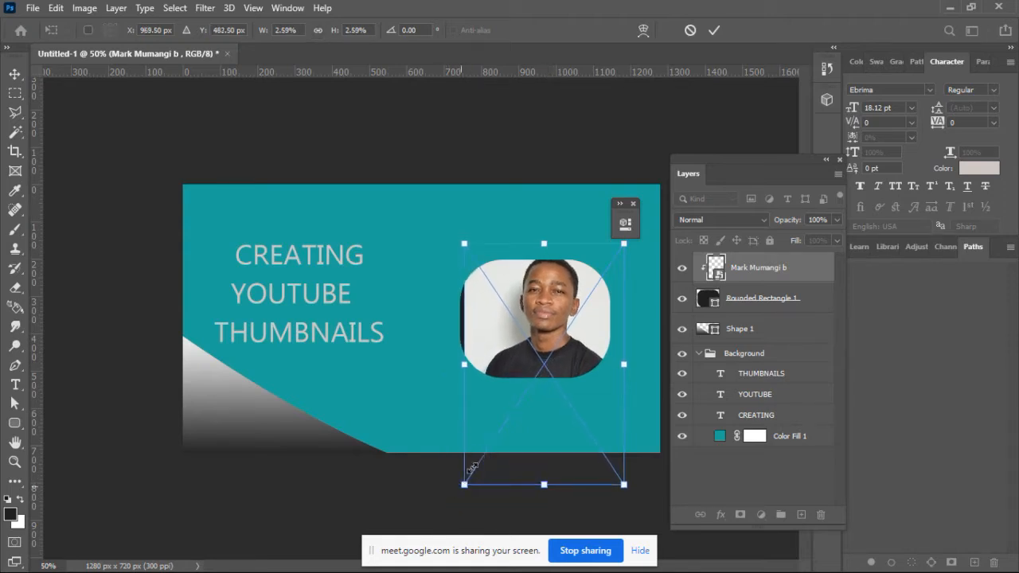
left_click_drag(546, 360, 541, 361)
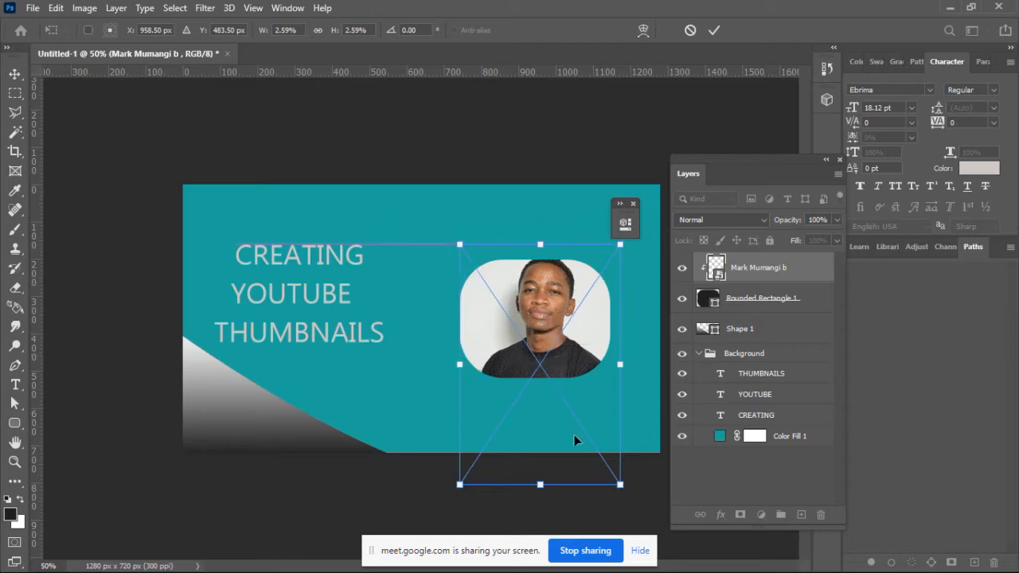
left_click_drag(620, 484, 596, 447)
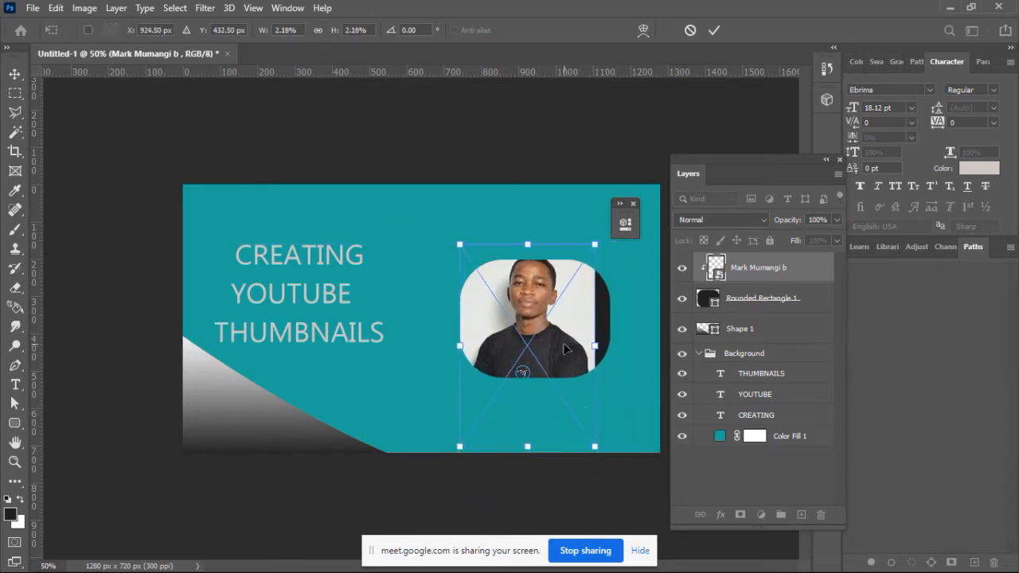
left_click_drag(564, 347, 570, 354)
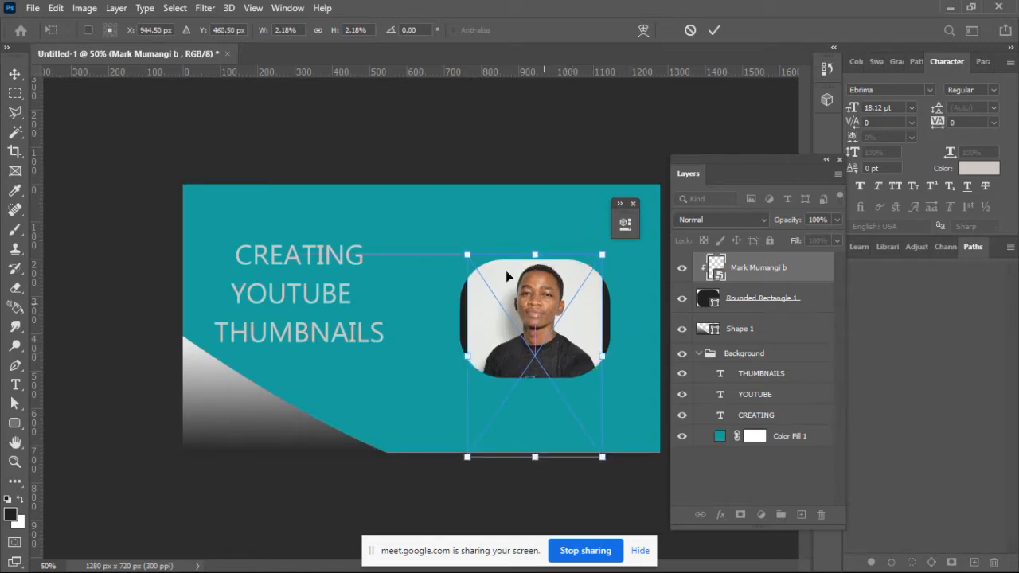
left_click_drag(467, 255, 474, 263)
left_click_drag(532, 315, 530, 316)
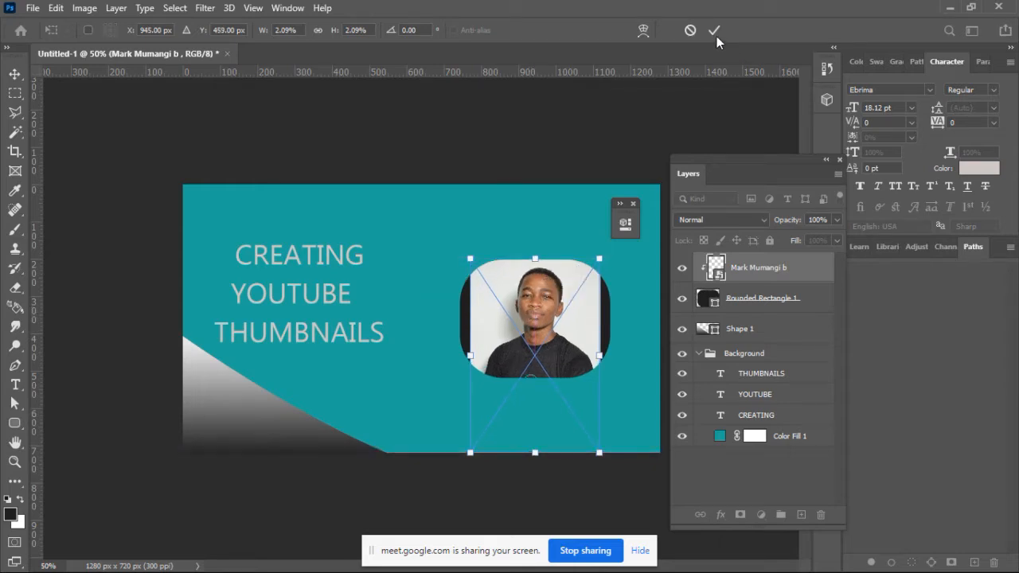
left_click(715, 32)
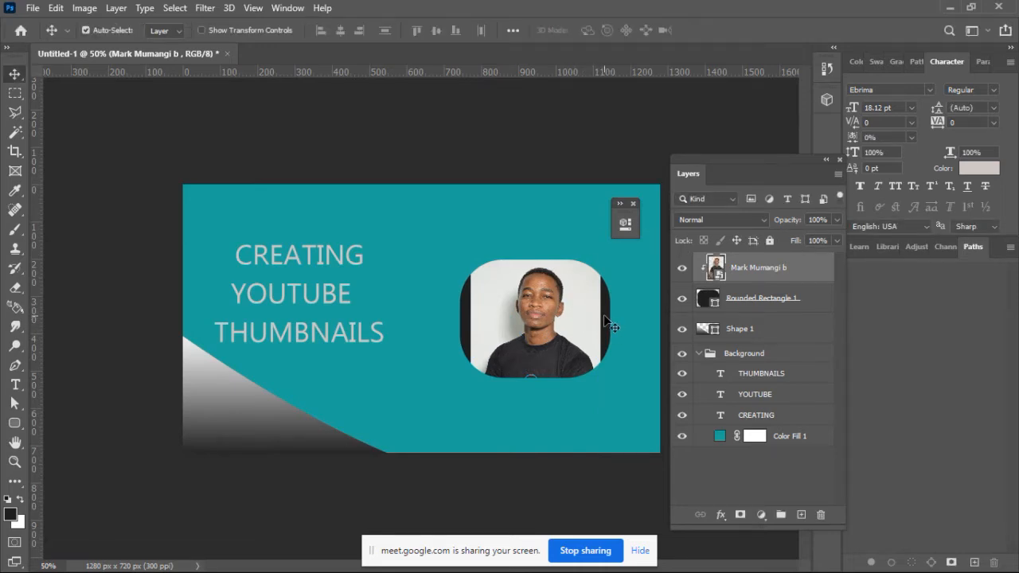
double_click(708, 300)
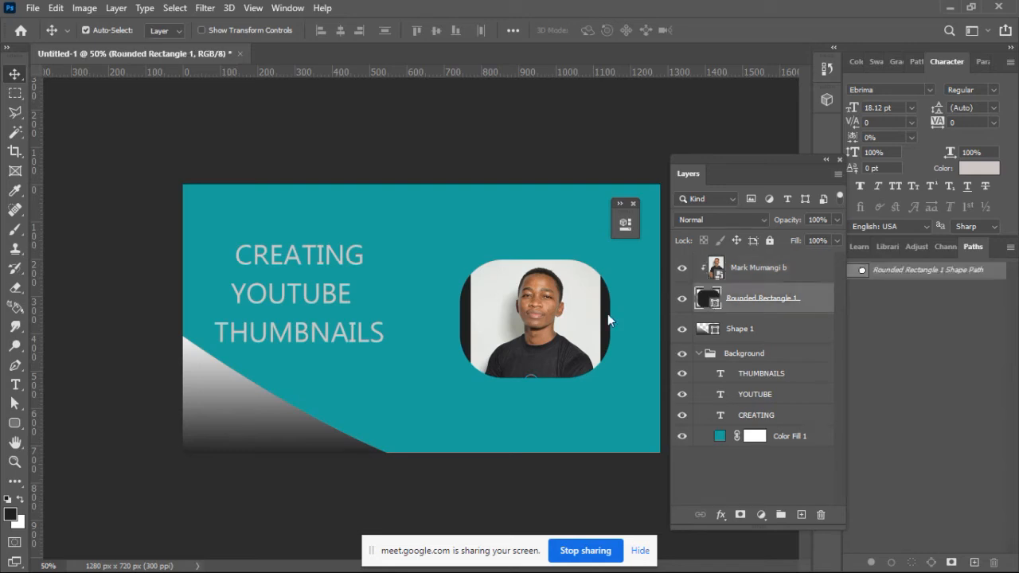
left_click(591, 309)
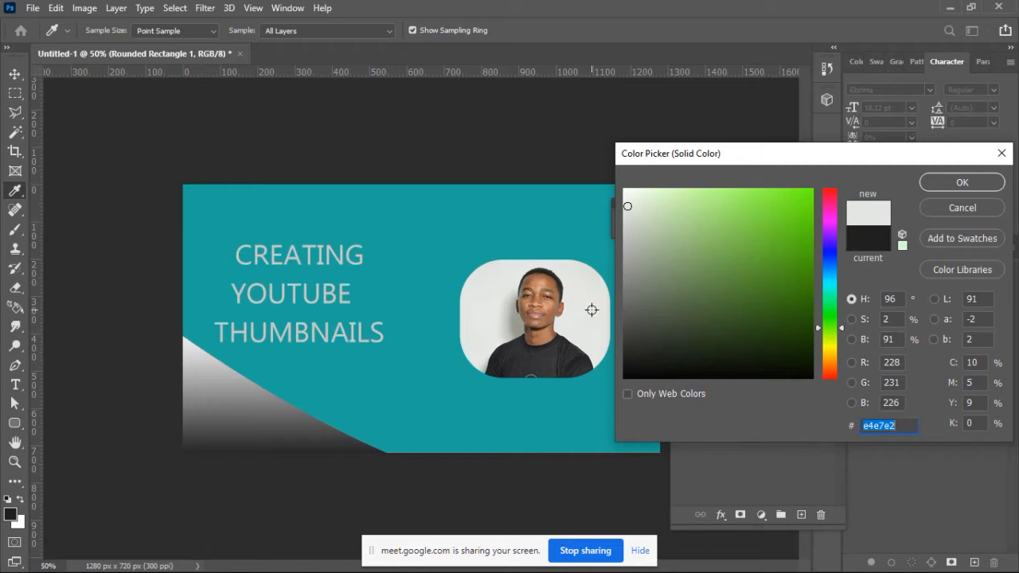
left_click(970, 209)
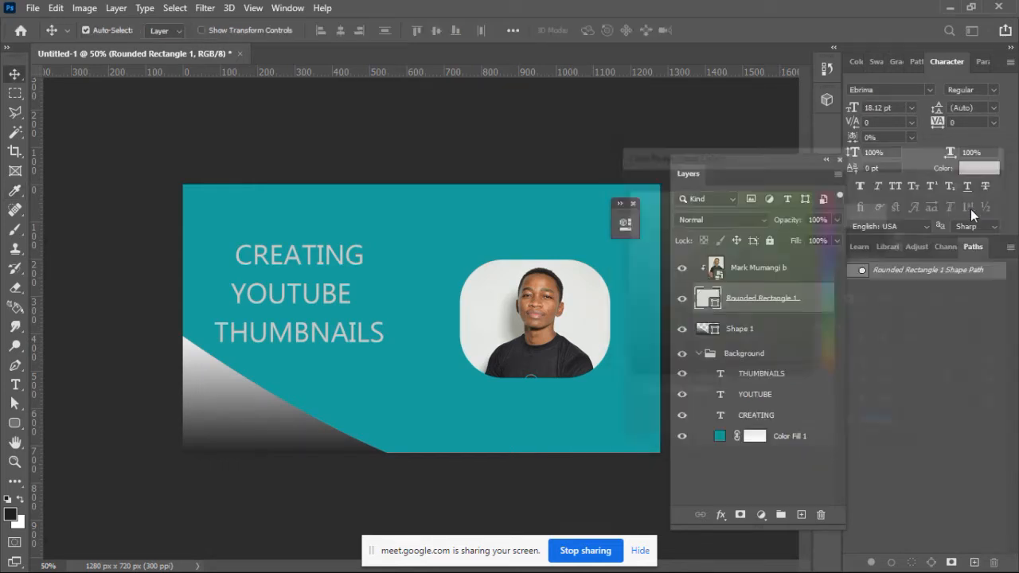
Step: Try scaling the clipped photo down to about 1.84% at about X 945 px, Y 424 px
left_click(542, 309)
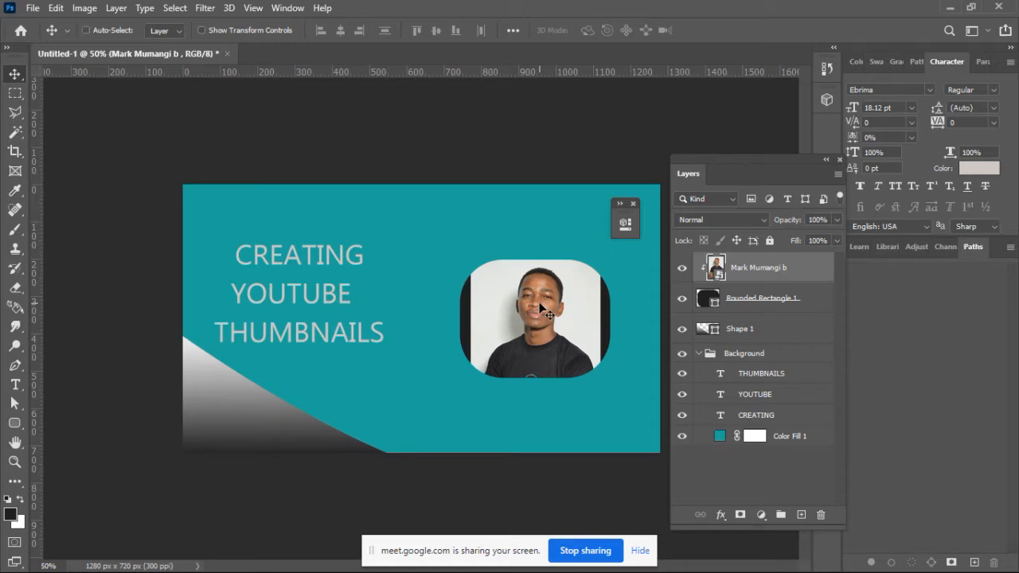
key("ctrl+t")
left_click_drag(469, 453, 485, 428)
left_click_drag(546, 368, 543, 371)
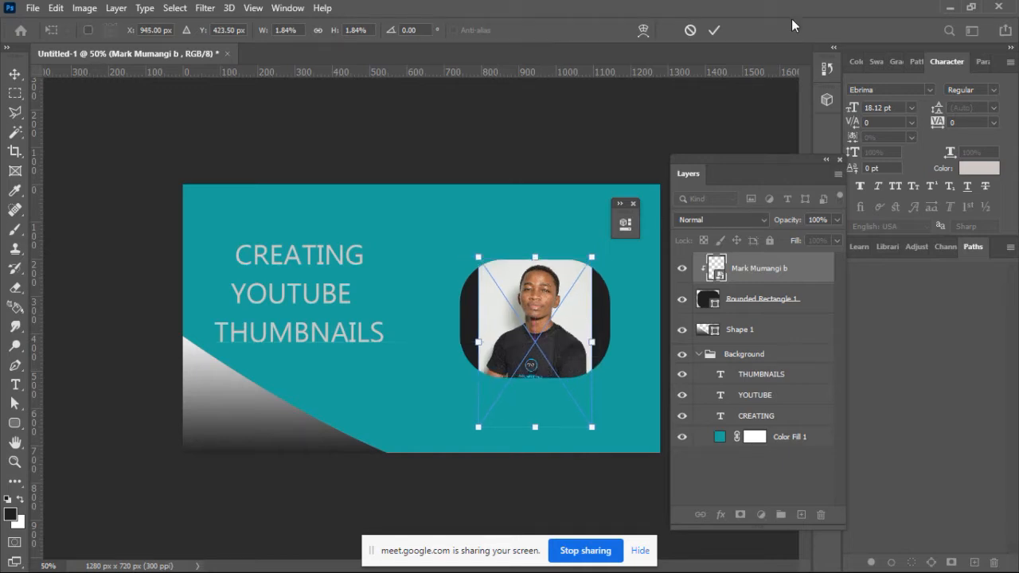
left_click(721, 30)
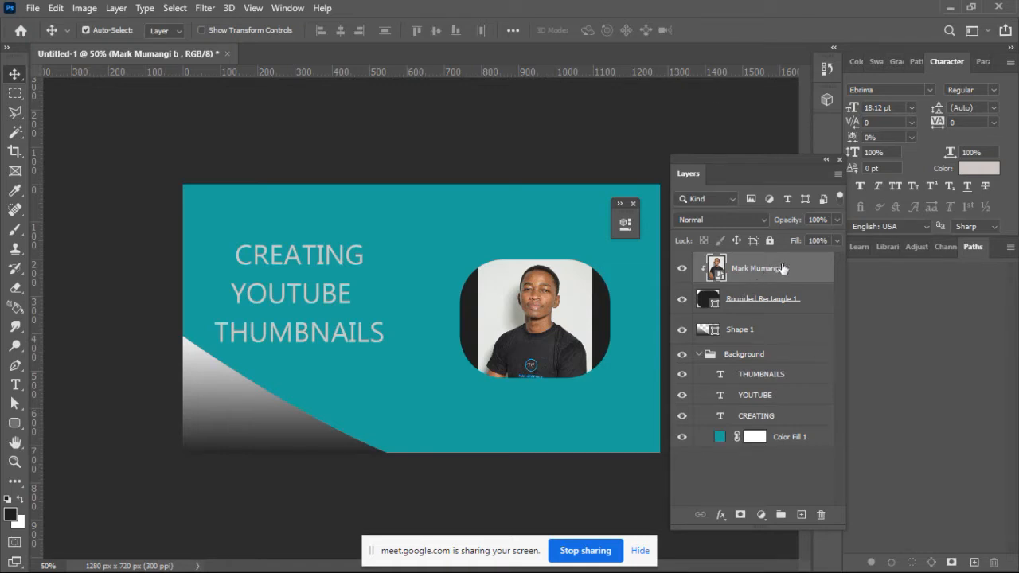
Step: Select the photo layer and the rounded rectangle layer together
key("ctrl")
left_click(767, 300, "ctrl")
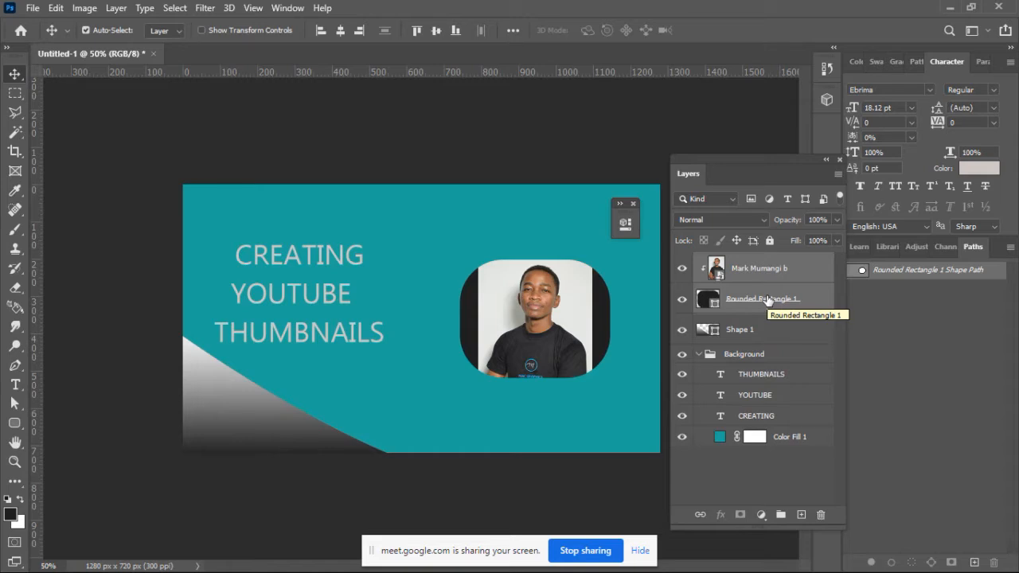
key("ctrl+t")
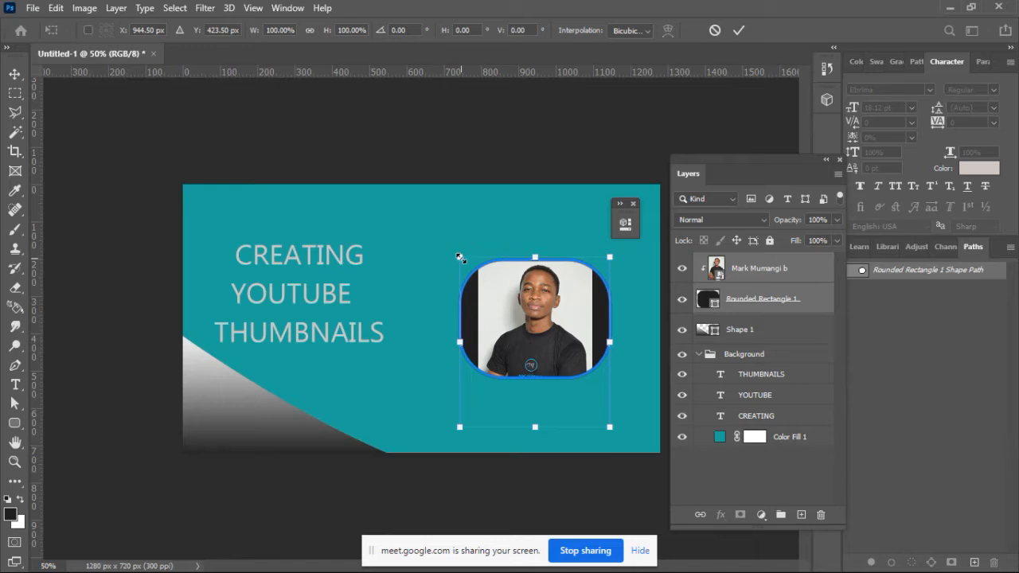
left_click_drag(460, 258, 412, 230)
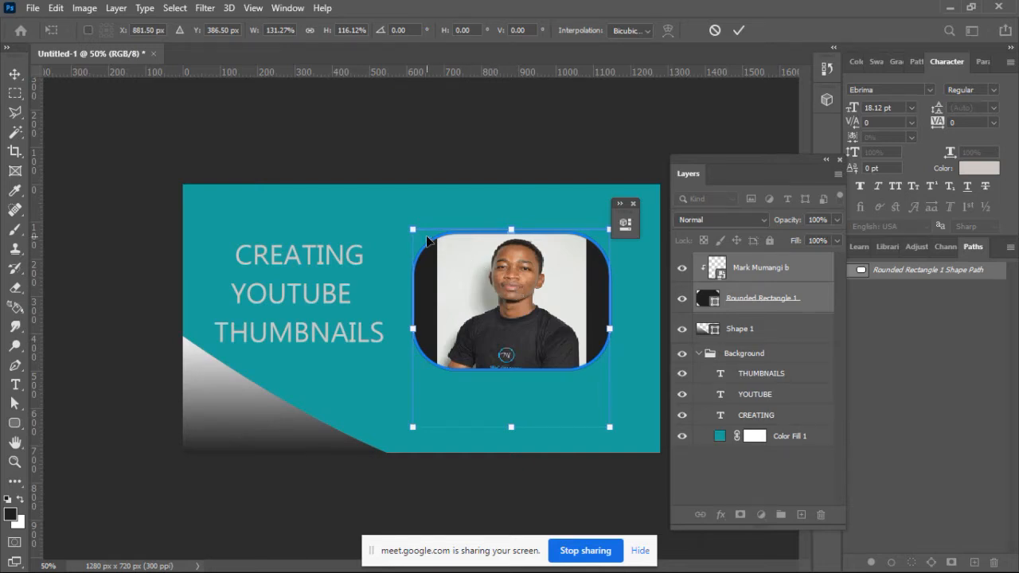
left_click(715, 30)
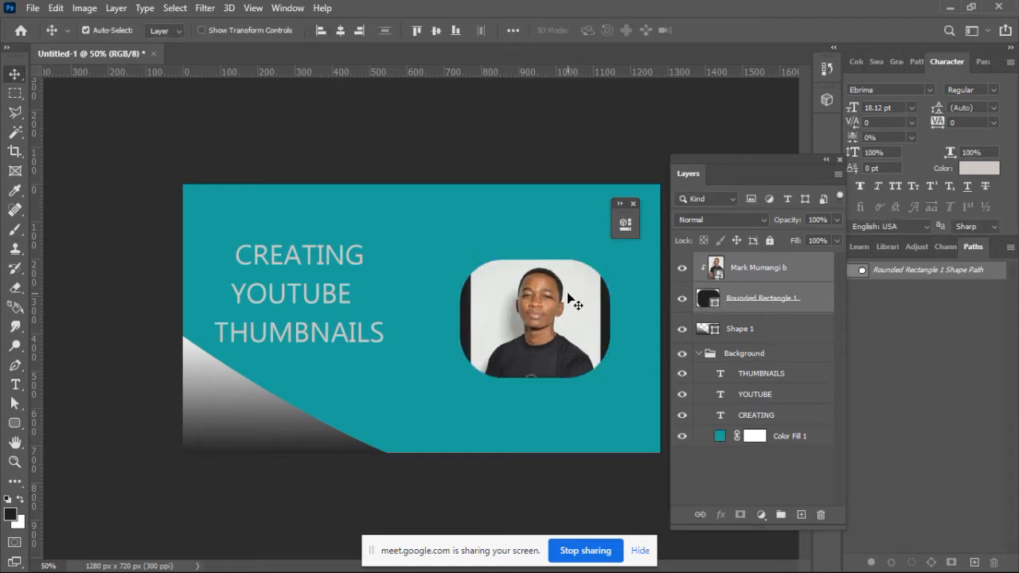
Step: Scale the photo and rounded rectangle together to about 121% with Free Transform and move both down and slightly right
key("ctrl+t")
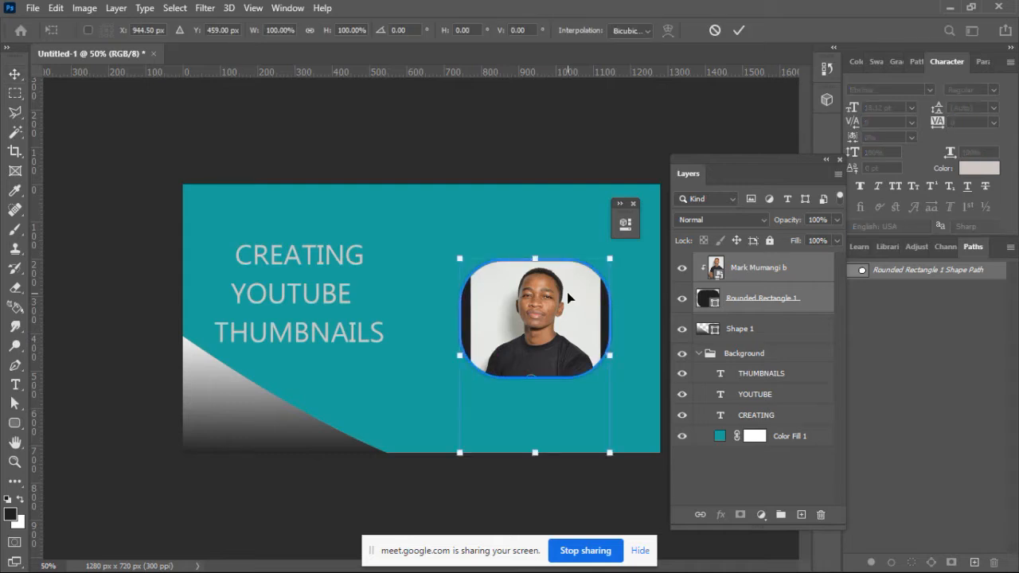
left_click_drag(459, 259, 428, 216)
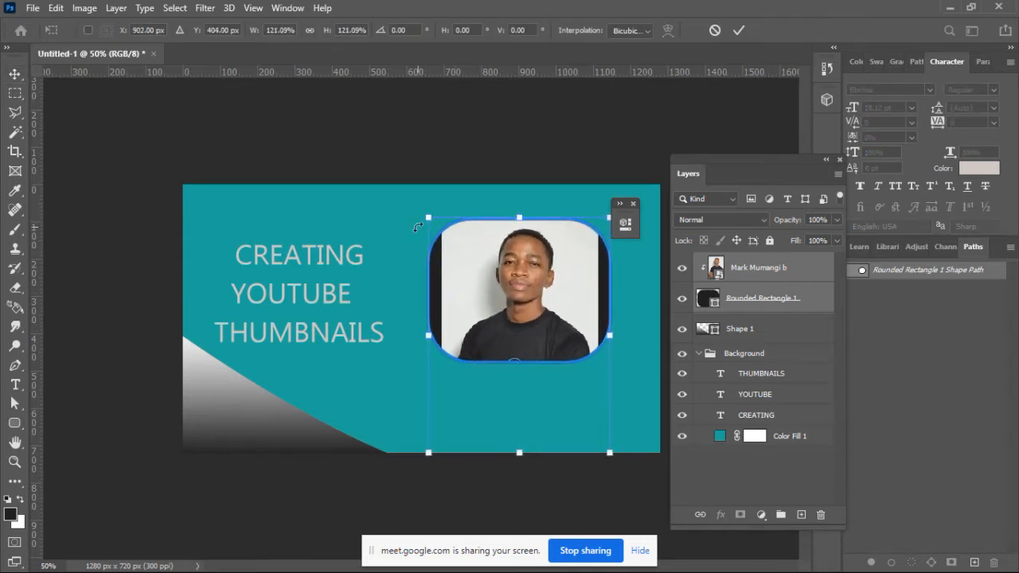
left_click(737, 32)
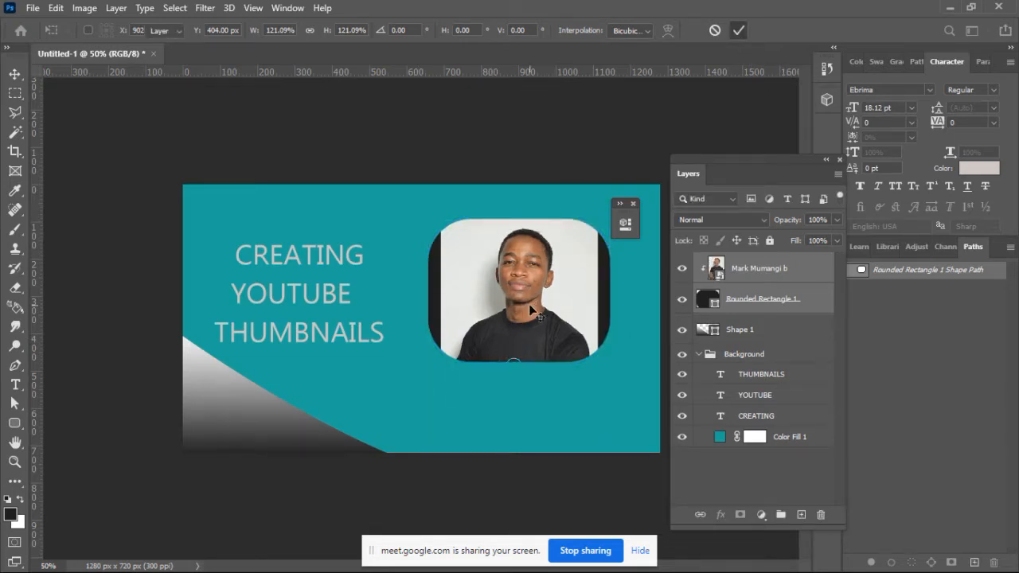
left_click_drag(532, 306, 543, 323)
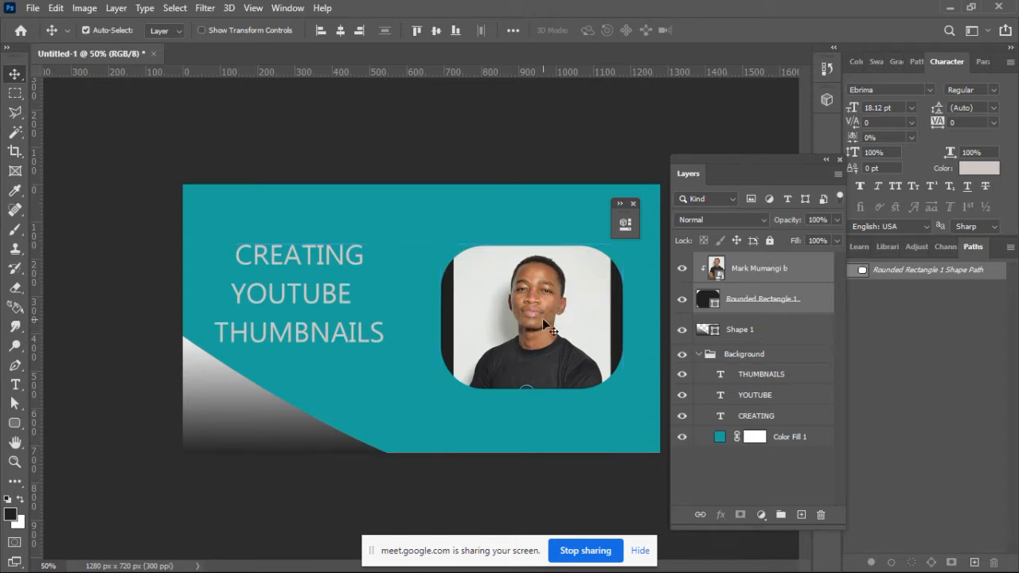
Step: Move the clipped photo up within the rounded rectangle to bring the shirt's logo and lettering into the frame
left_click(771, 301)
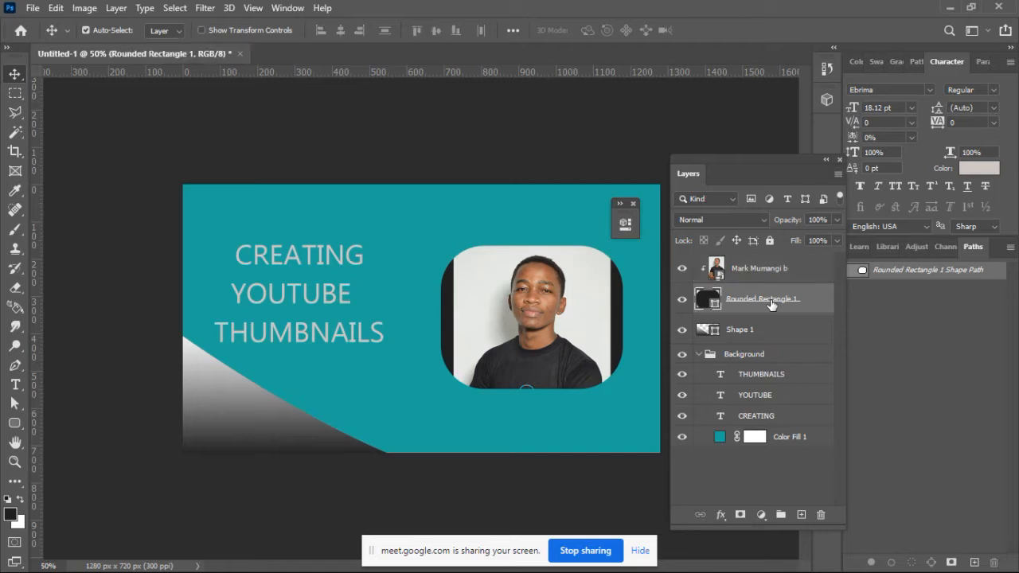
left_click(565, 350)
left_click_drag(565, 351, 563, 317)
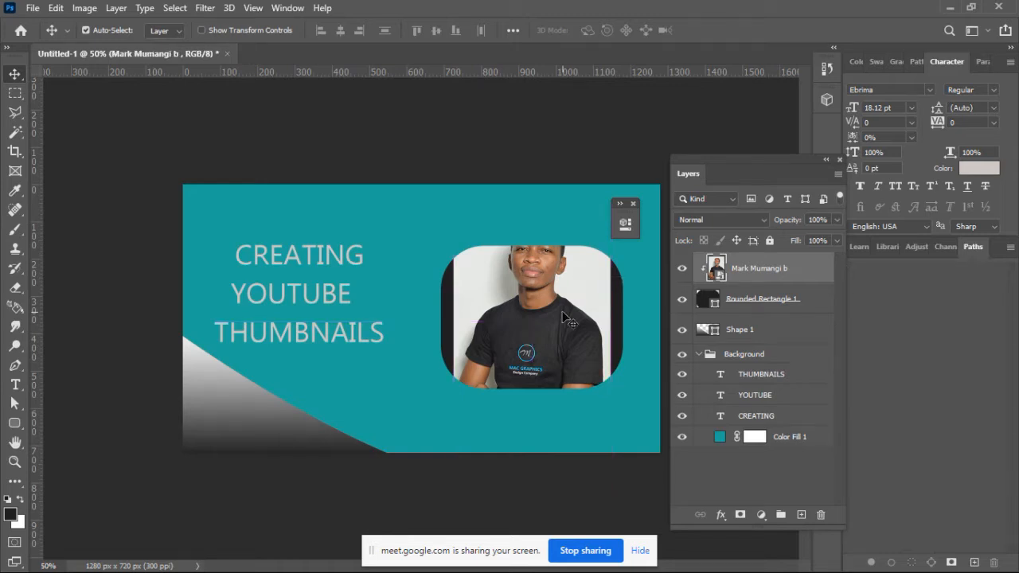
Step: Rasterize the photo layer
key("ctrl+plus")
key("ctrl+plus")
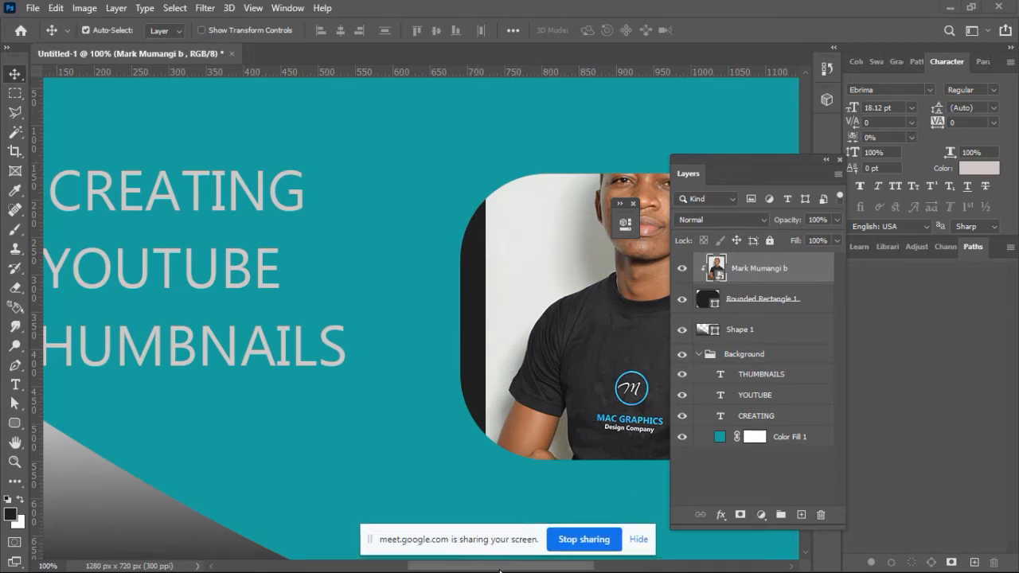
left_click_drag(529, 570, 571, 570)
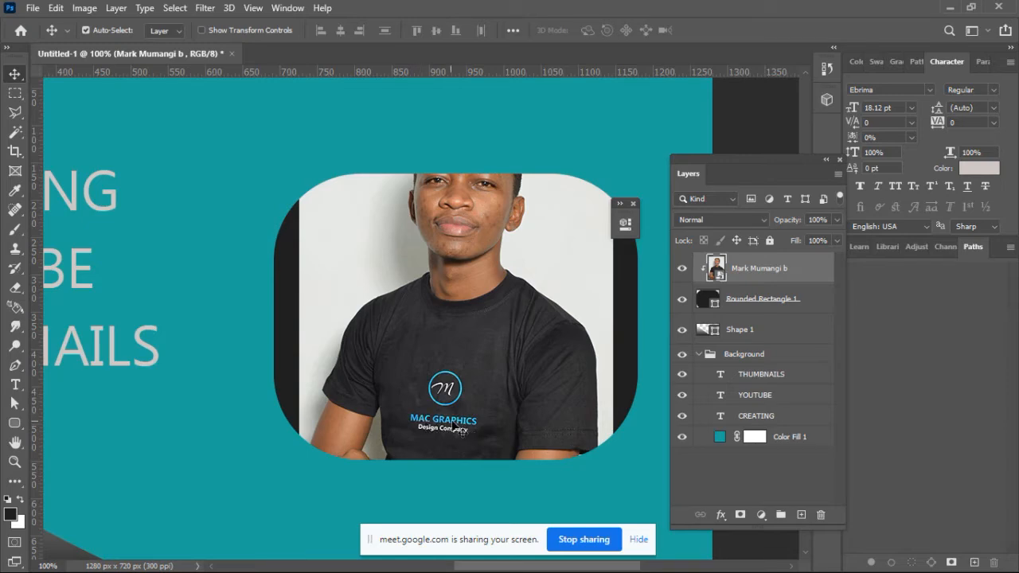
right_click(746, 268)
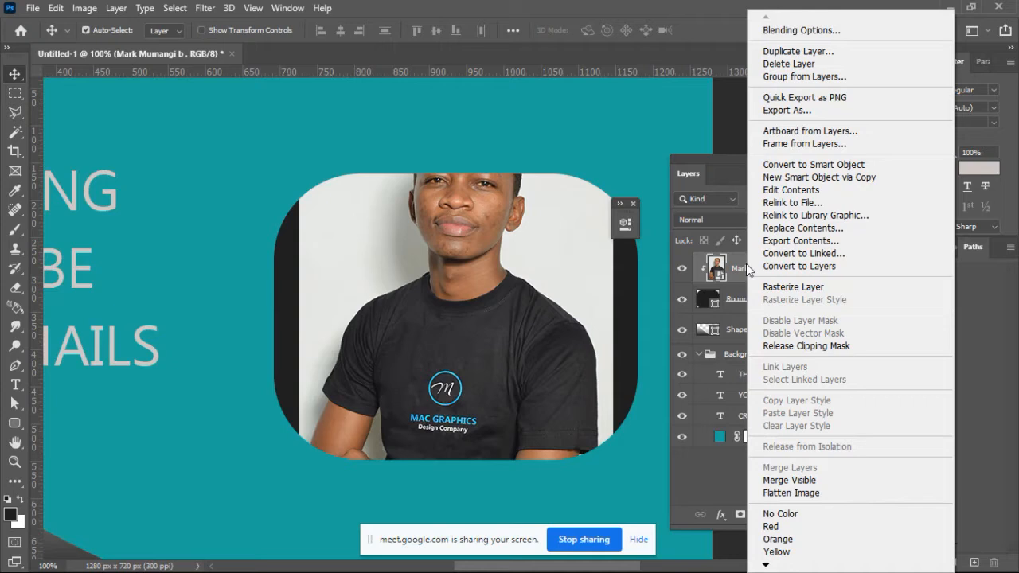
left_click(770, 288)
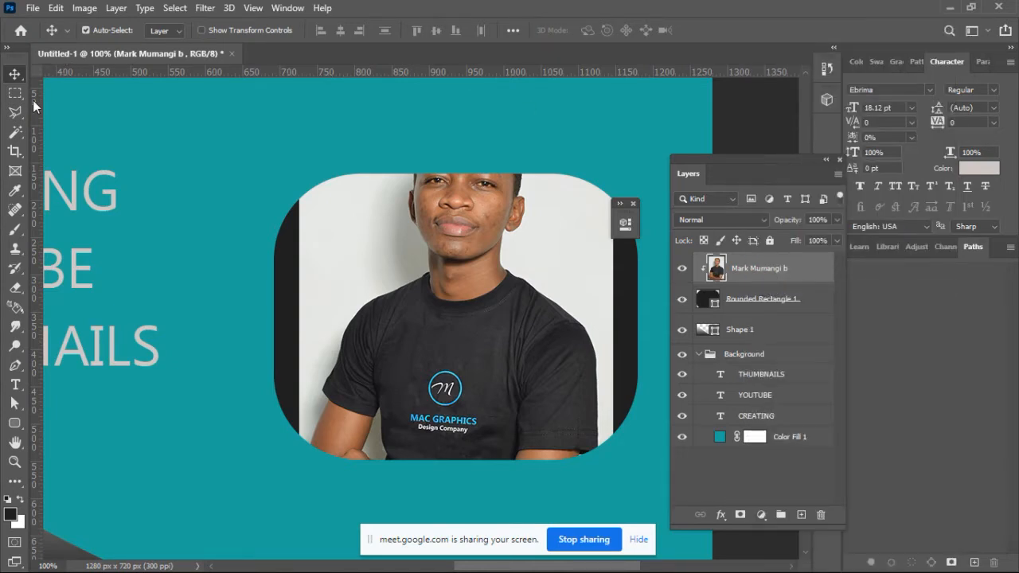
Step: Remove the "MAC GRAPHICS Design Company" lettering from the shirt with the Spot Healing Brush at size 25, Content-Aware
left_click(14, 212)
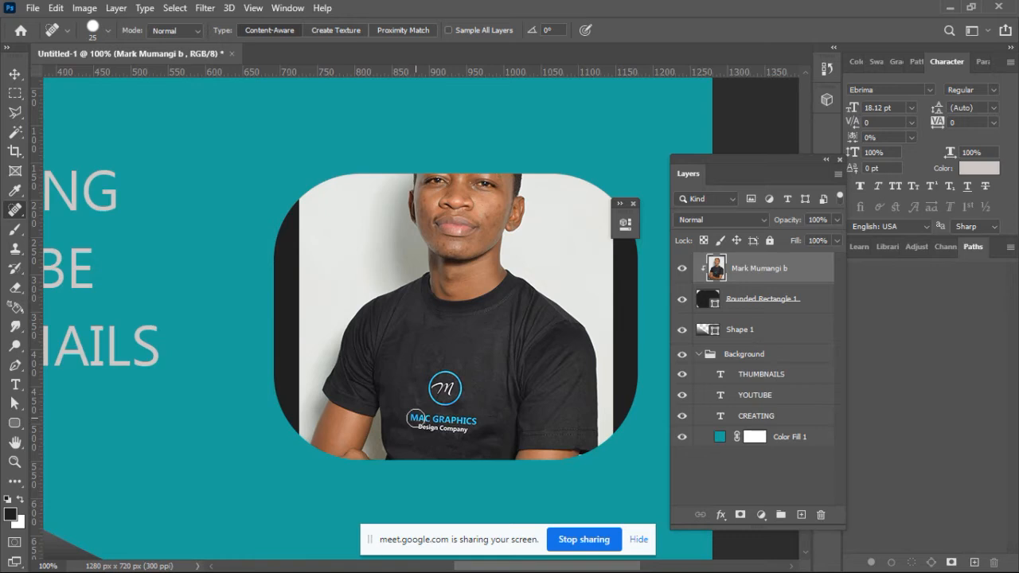
left_click_drag(415, 418, 473, 420)
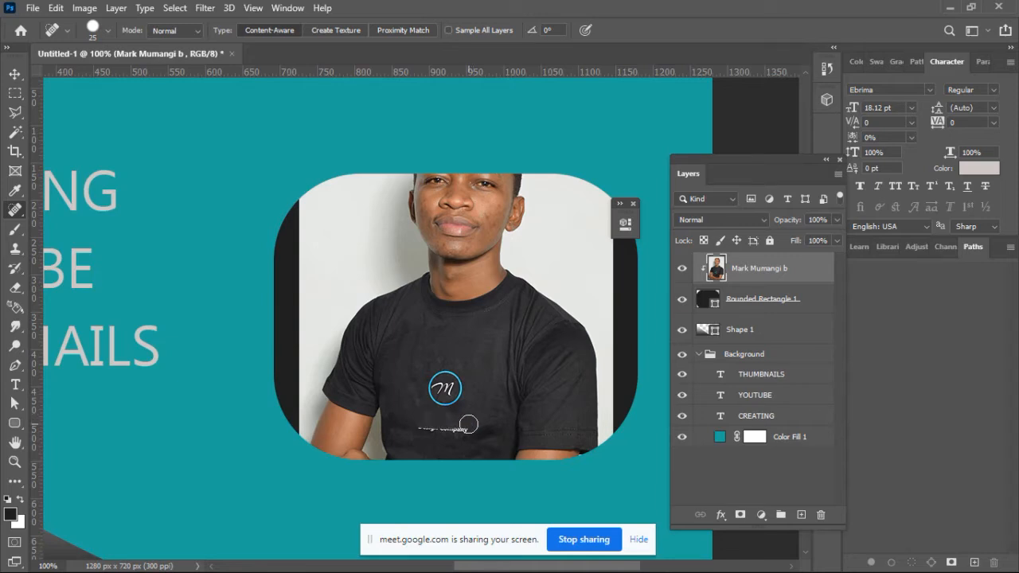
left_click_drag(463, 429, 424, 430)
Step: Move the clipped photo down to frame the face, at about X 937 px, Y 423 px
key("ctrl+minus")
key("ctrl+minus")
key("ctrl+minus")
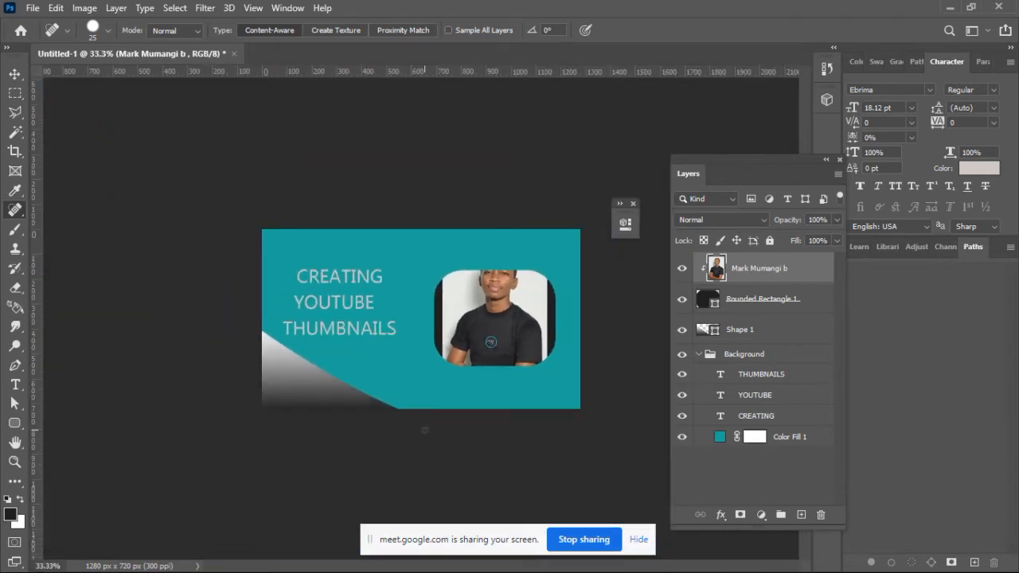
left_click(15, 76)
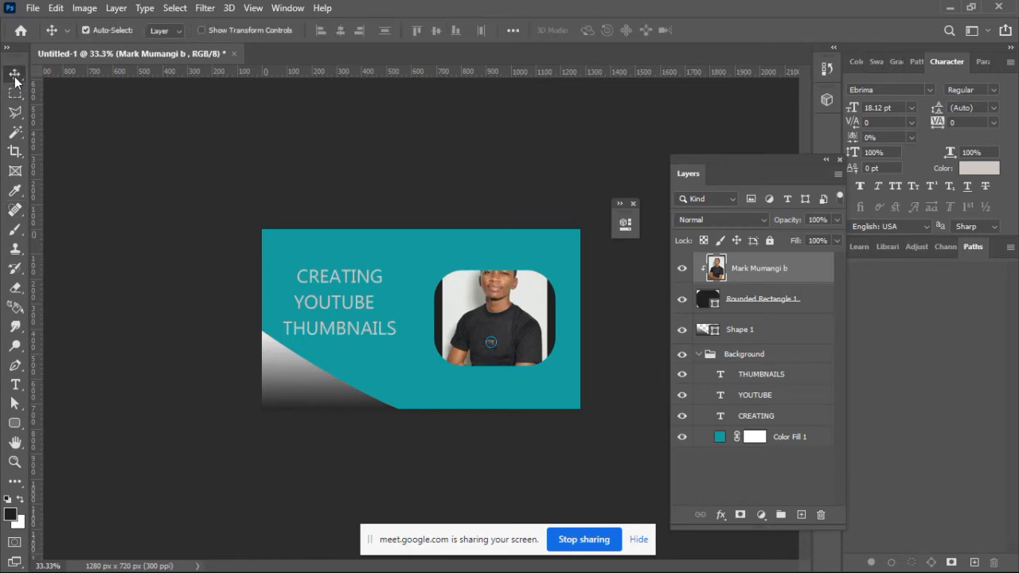
left_click_drag(507, 306, 507, 323)
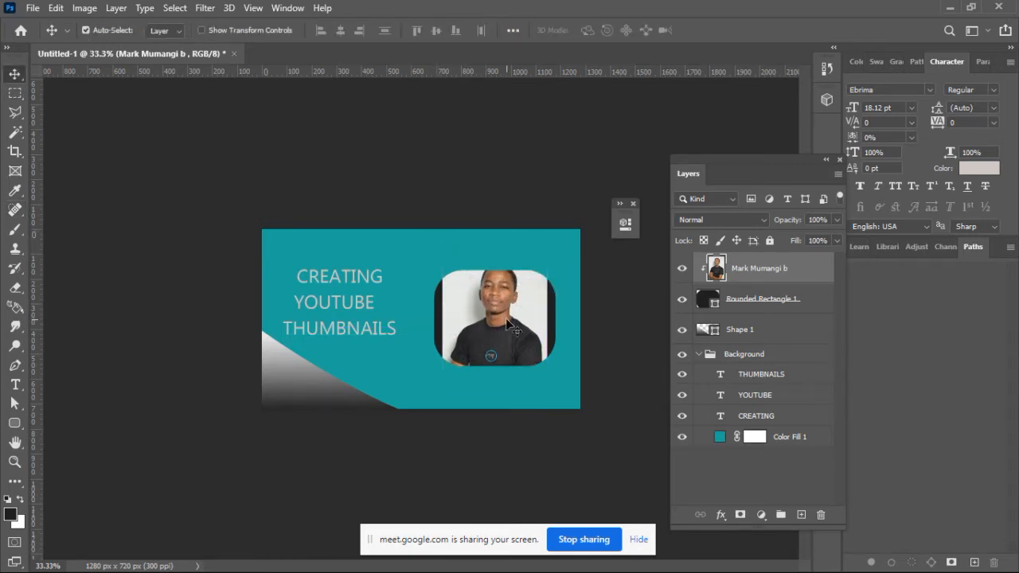
Step: Scale the clipped photo down slightly with Free Transform and reposition it to fit the head inside the rounded rectangle
key("ctrl+t")
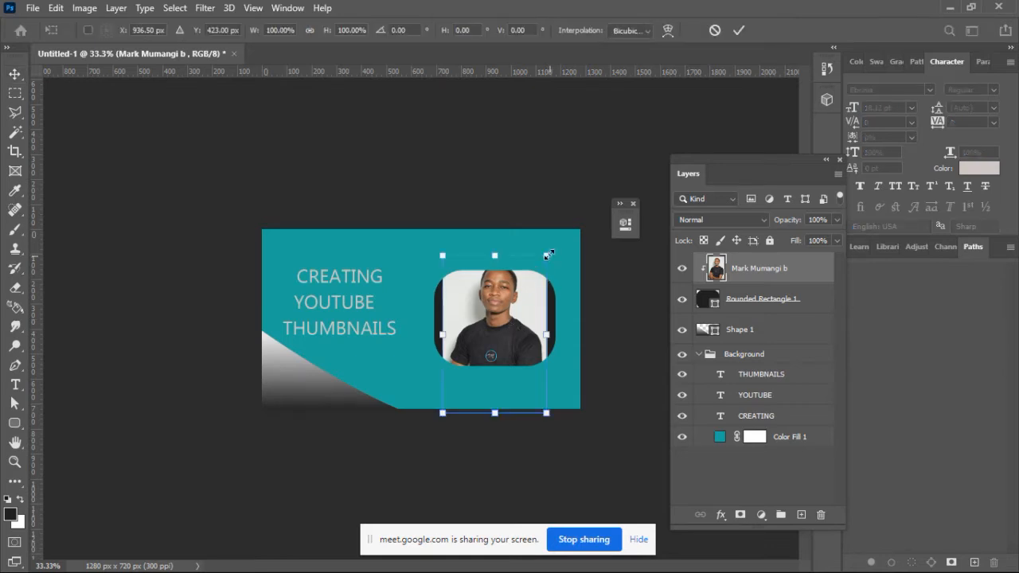
left_click_drag(547, 253, 547, 267)
left_click(739, 31)
left_click_drag(500, 325, 509, 316)
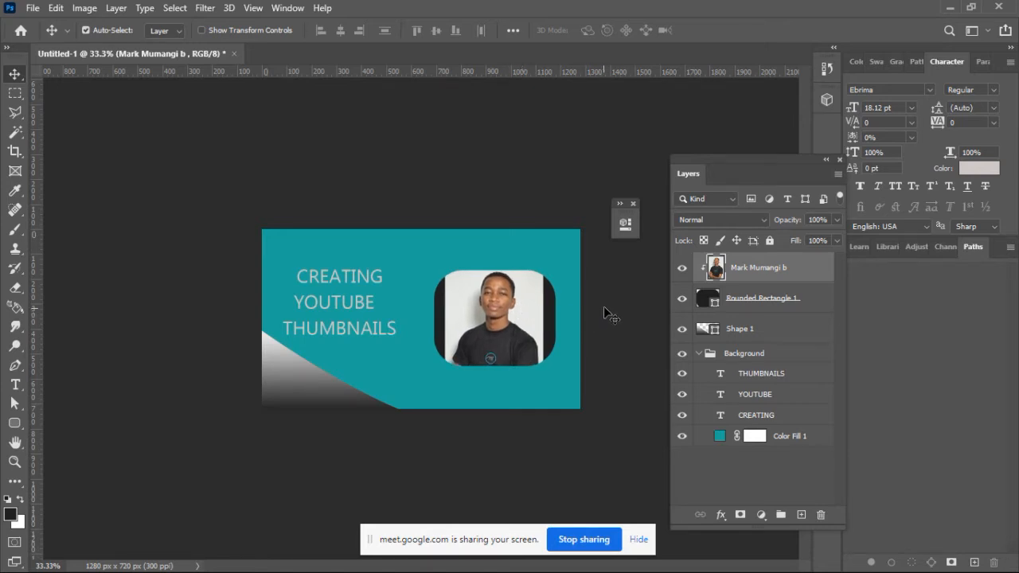
Step: Fill the rounded rectangle with the light grey e3e5e1 sampled from the photo's backdrop
left_click(546, 316)
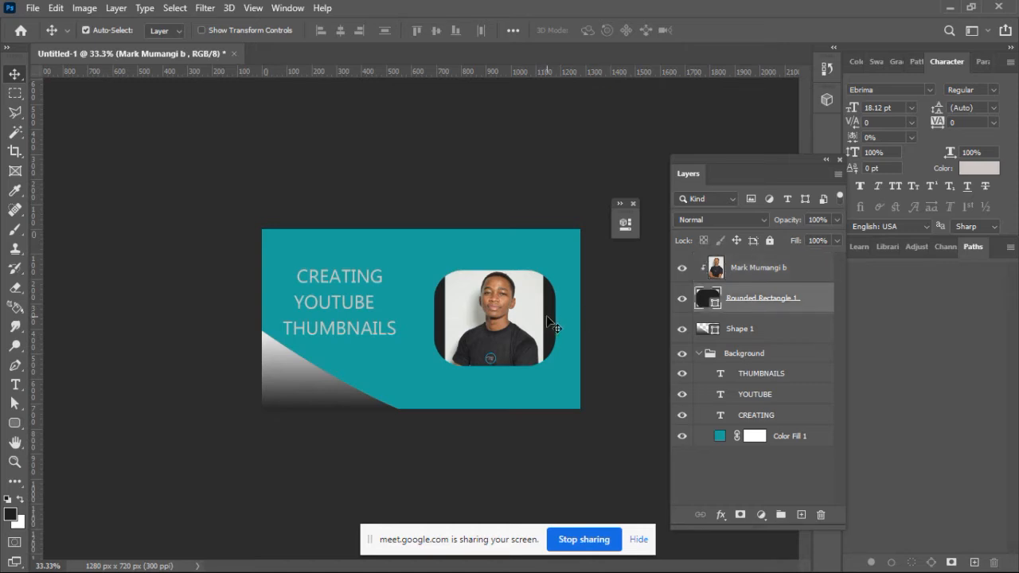
double_click(703, 298)
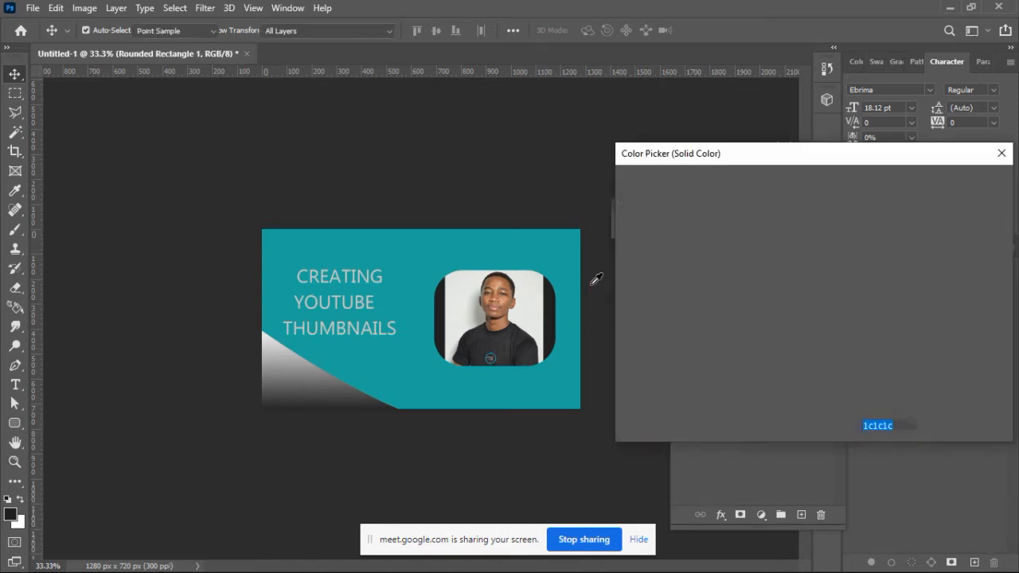
left_click(542, 291)
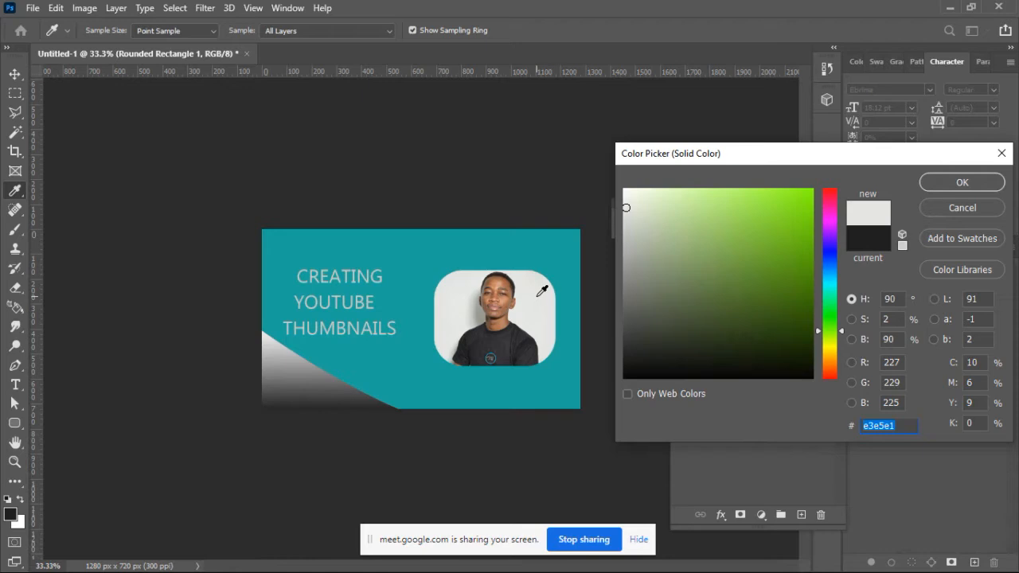
left_click(963, 183)
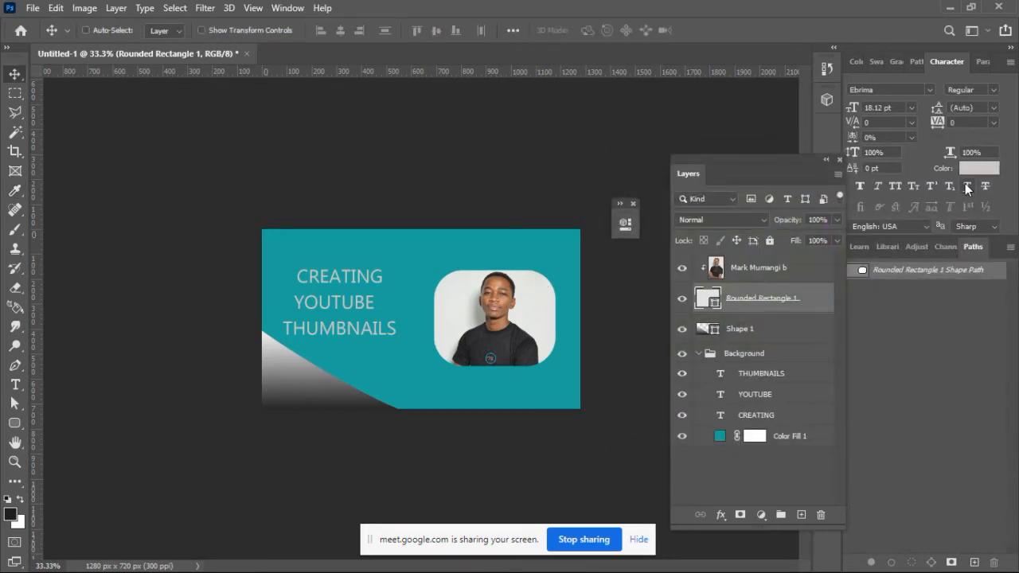
Step: Try moving the gradient corner shape up and to the right, and undo the move
key("ctrl+plus")
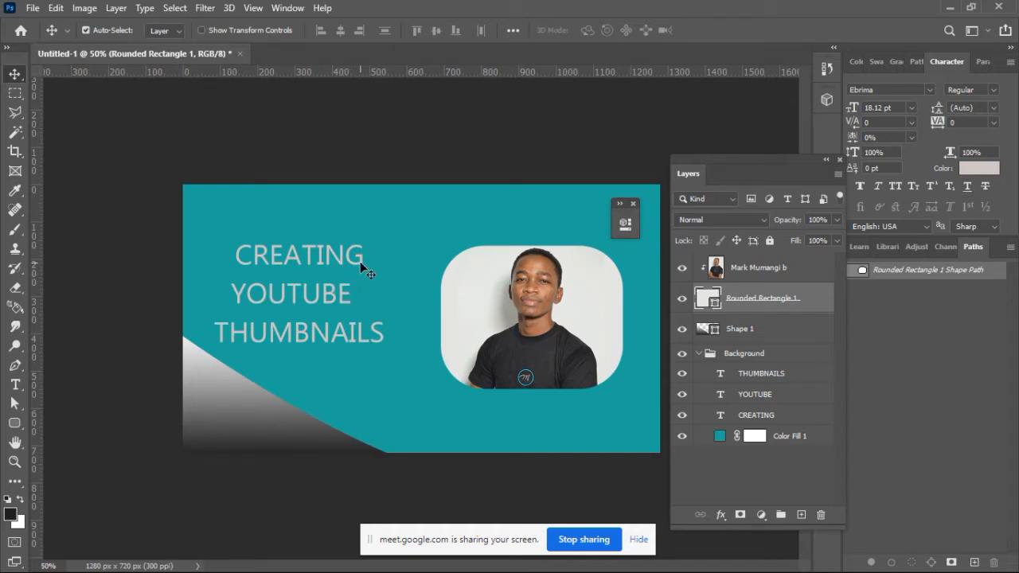
left_click(232, 411)
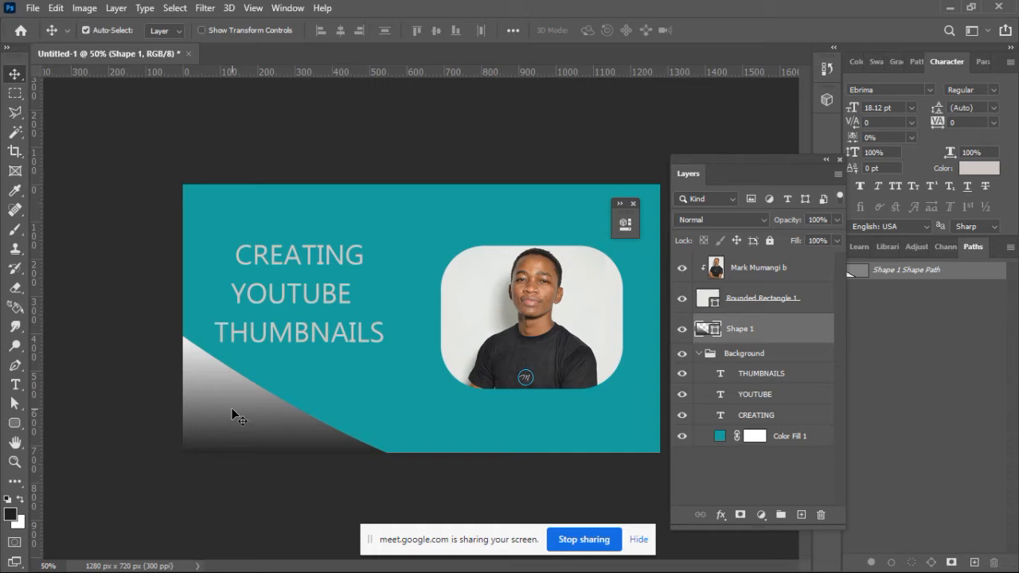
left_click_drag(249, 406, 293, 382)
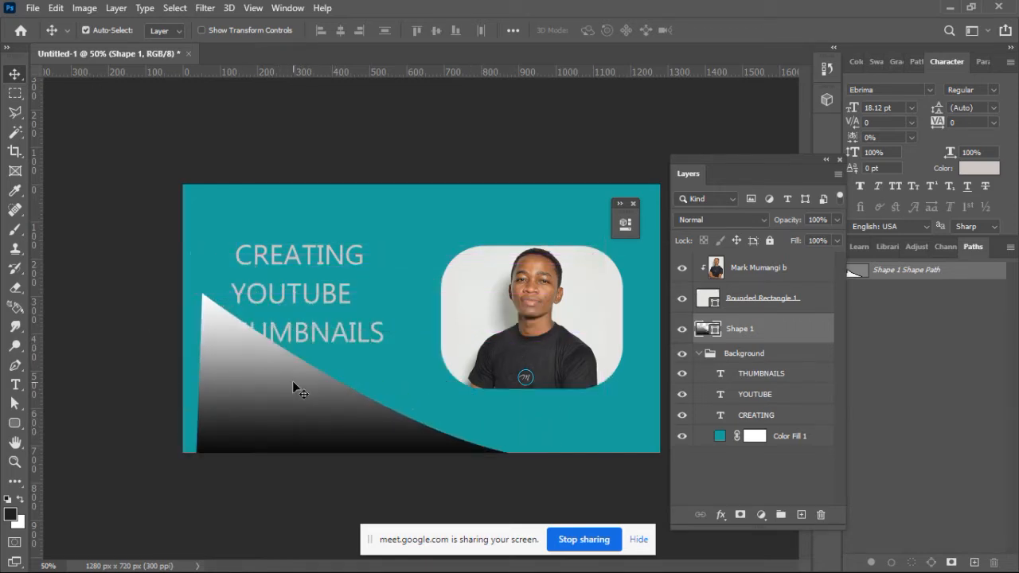
key("ctrl+z")
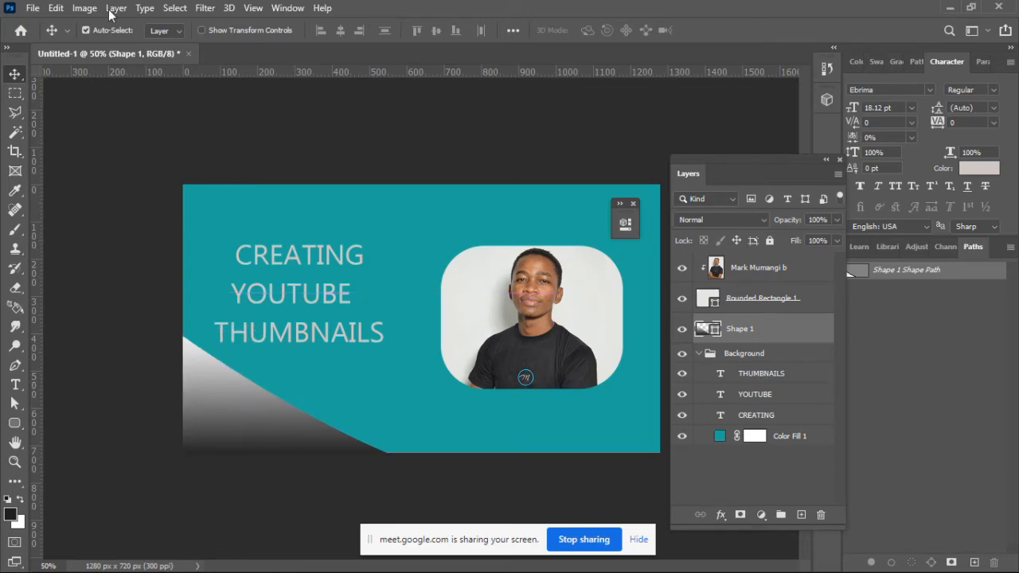
Step: Try flipping the gradient corner shape vertically and moving it to the canvas's upper-left corner, and undo both changes
left_click(58, 8)
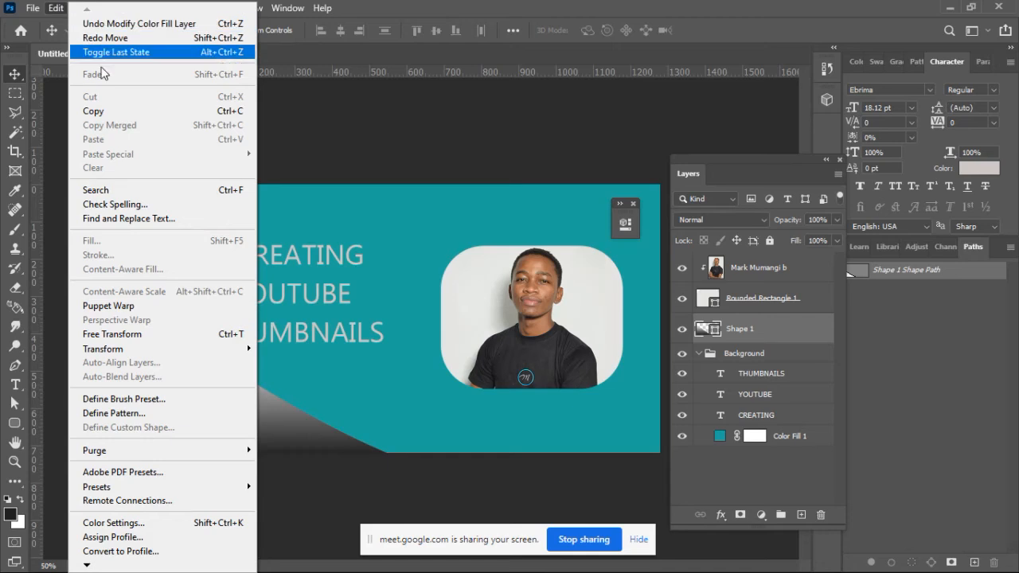
mouse_move(125, 350)
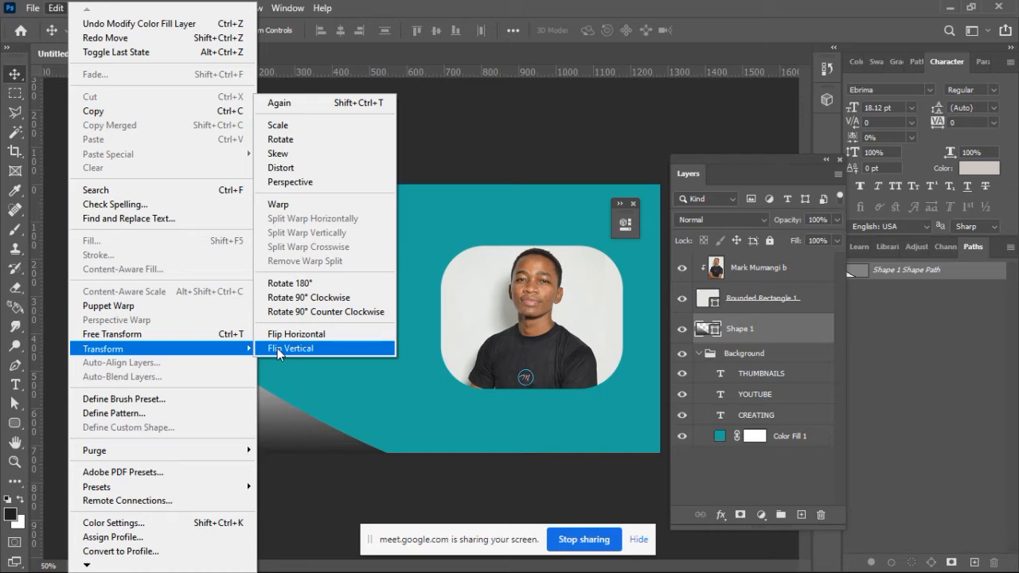
left_click(277, 347)
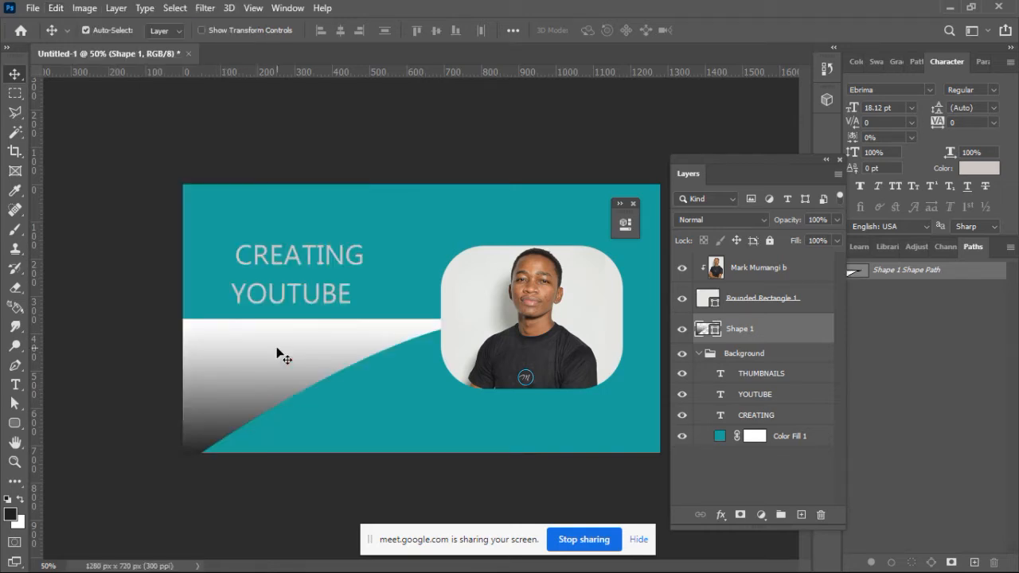
left_click_drag(234, 405, 238, 209)
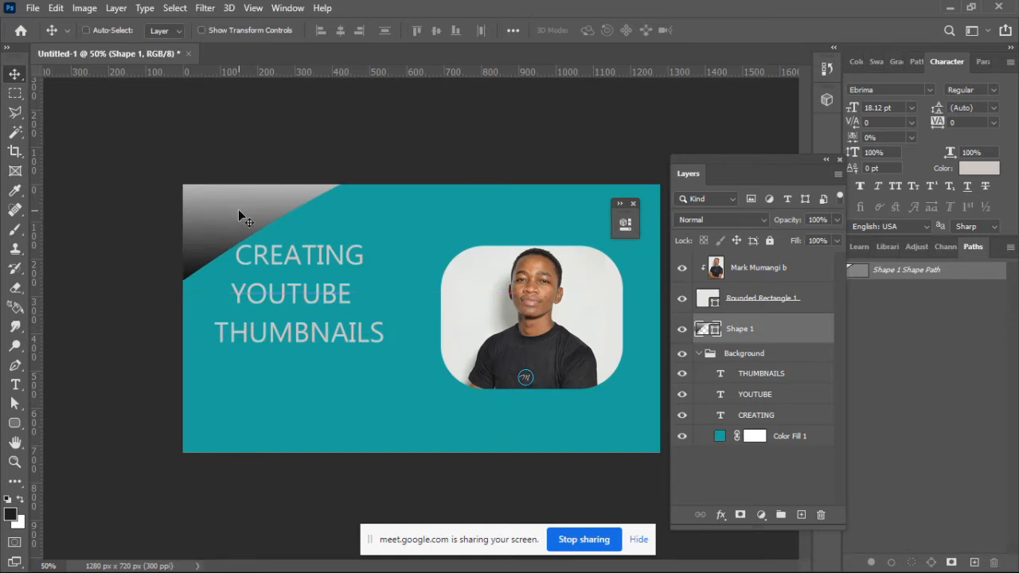
key("ctrl+z")
key("ctrl+z")
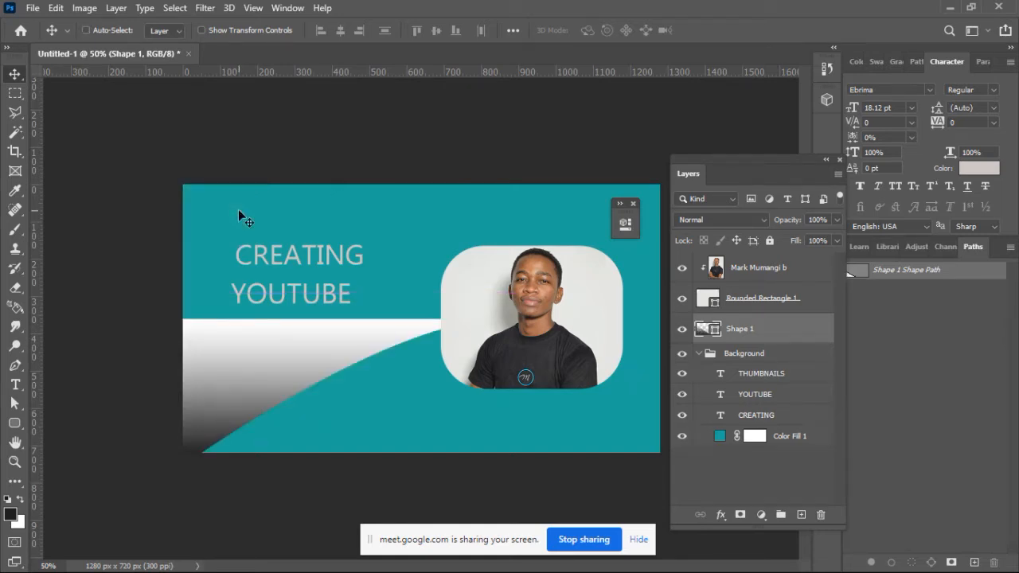
Step: Flip the gradient corner shape horizontally, fit it into the canvas's lower-right corner, and stack it above the photo layer
left_click(57, 9)
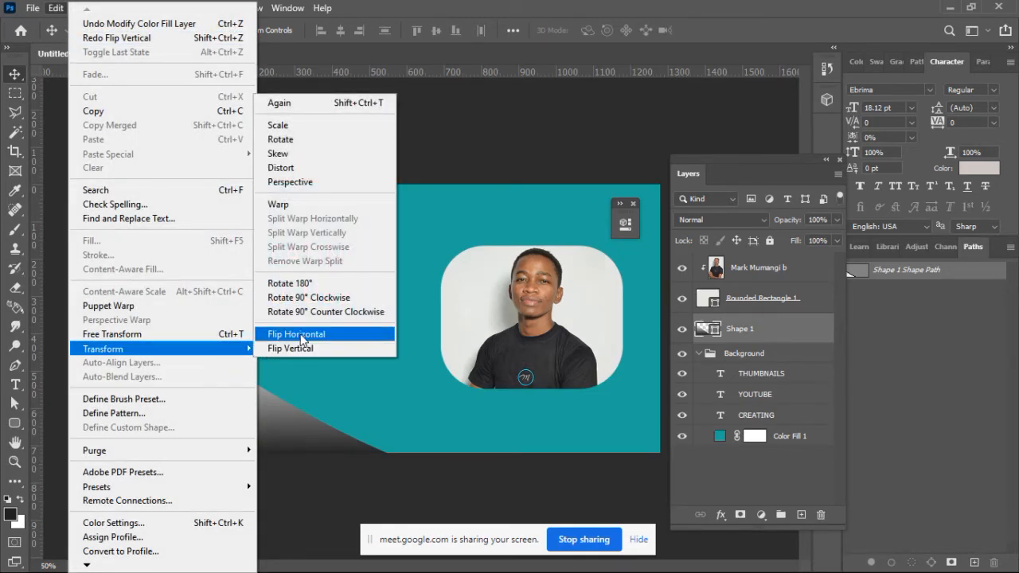
left_click(300, 335)
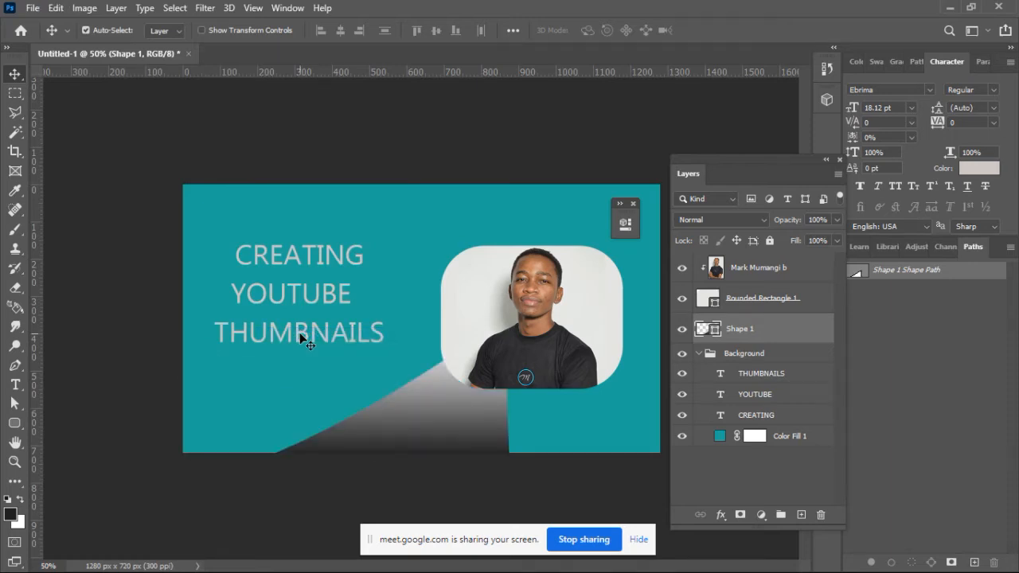
left_click_drag(393, 415, 589, 394)
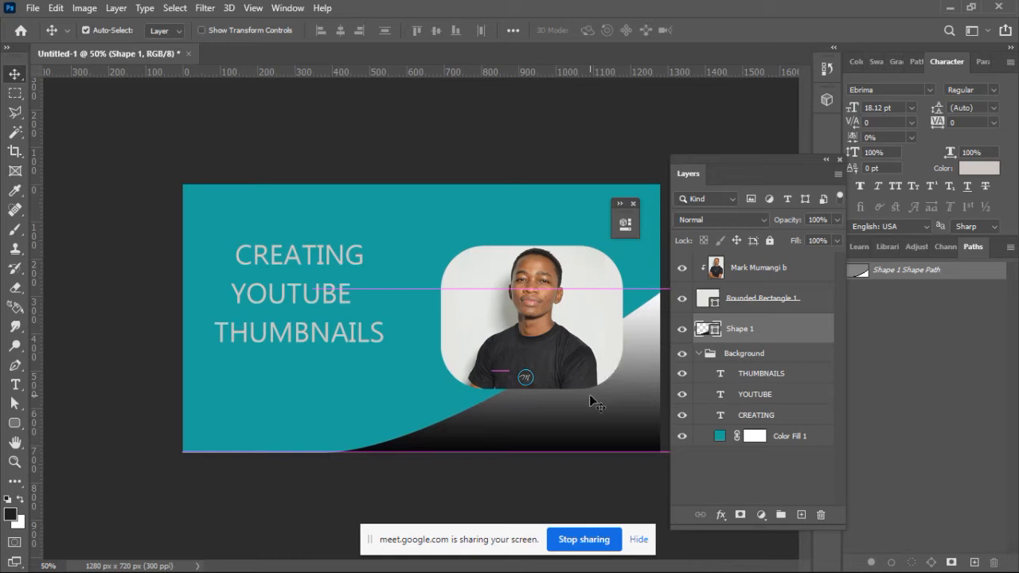
left_click_drag(786, 333, 788, 263)
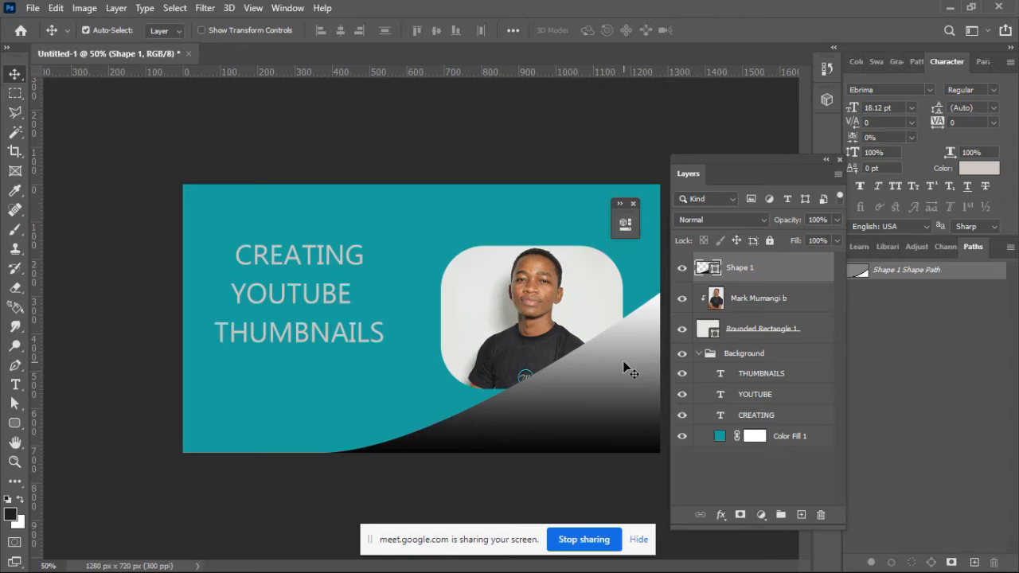
Step: Release the photo's clipping mask and delete the Rounded Rectangle 1 layer
left_click(601, 299)
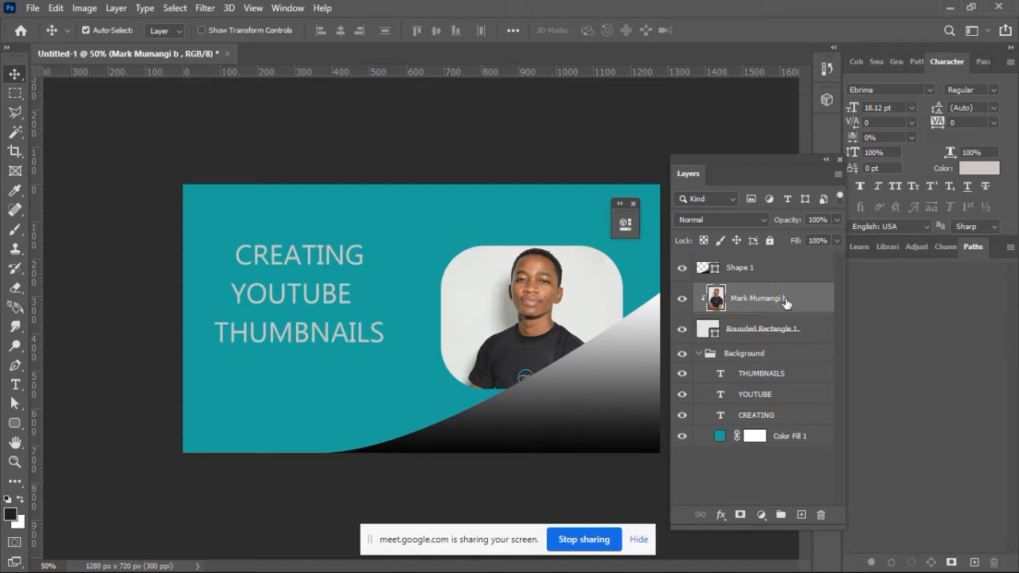
right_click(785, 302)
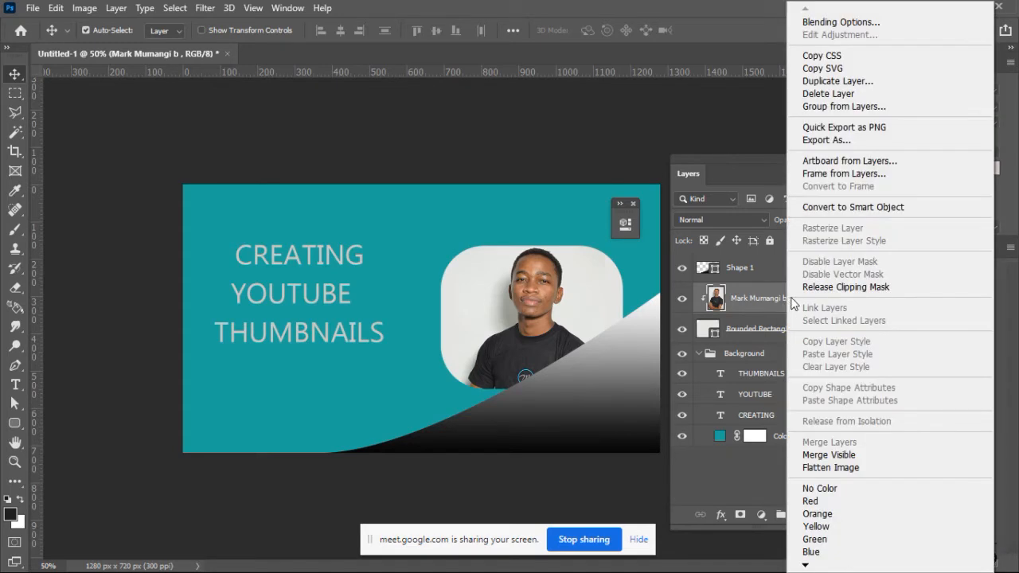
left_click(811, 288)
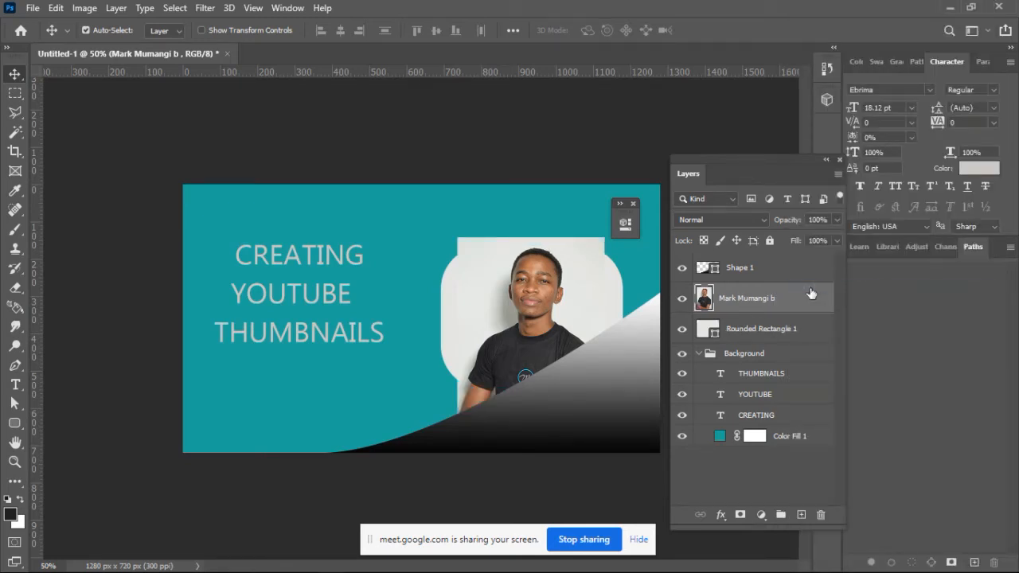
left_click(769, 333)
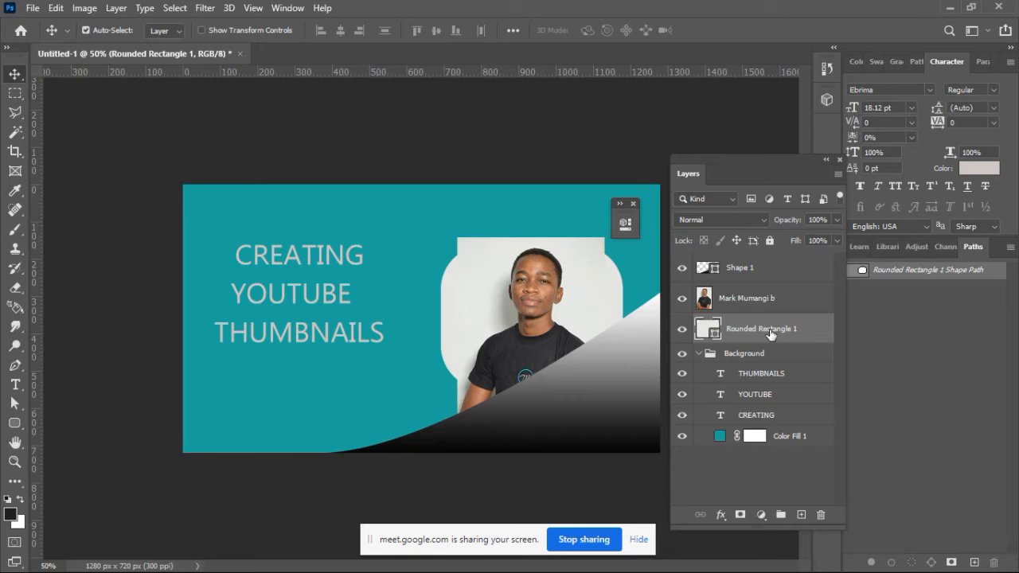
key("Delete")
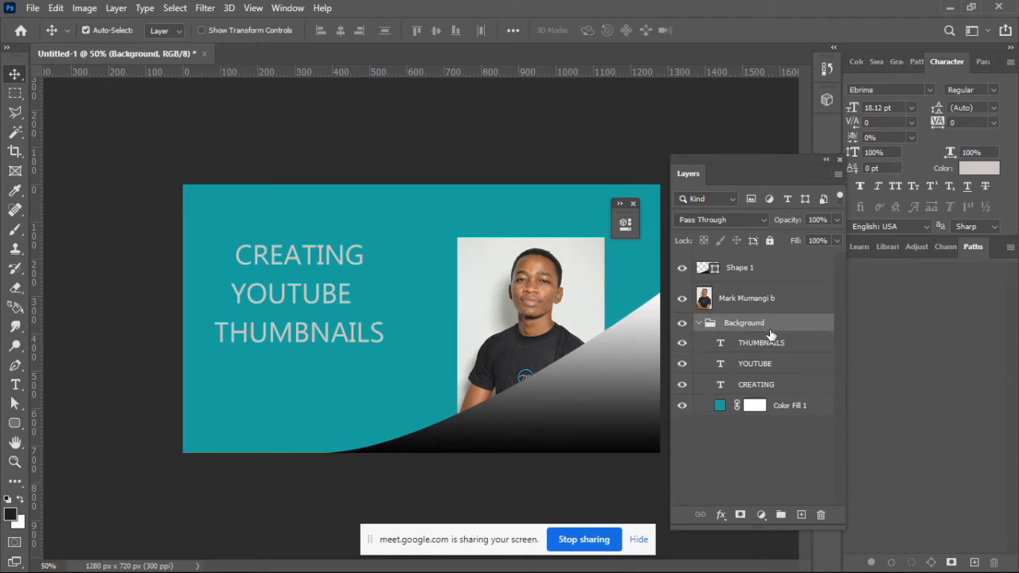
Step: Scale the photo to about 126.5% against the canvas's right edge and shift the gradient corner shape further into its corner
left_click(748, 298)
key("ctrl+t")
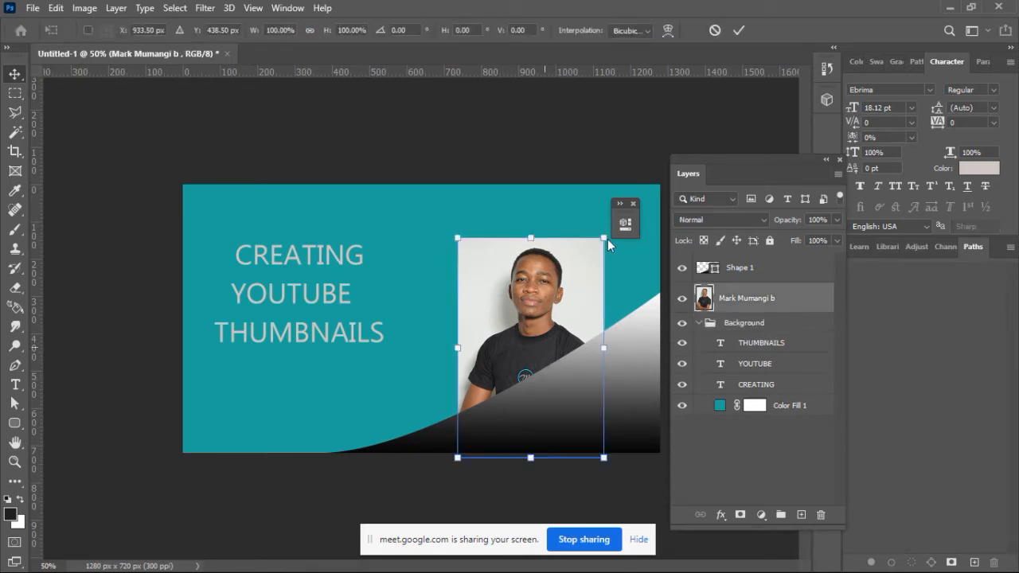
left_click_drag(601, 237, 641, 178)
left_click_drag(567, 324, 584, 325)
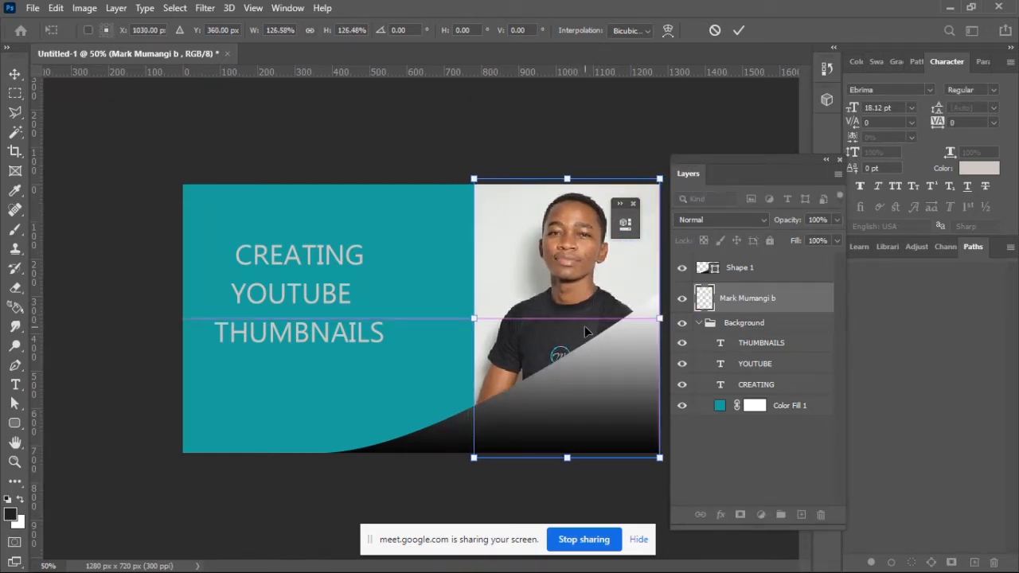
left_click(739, 30)
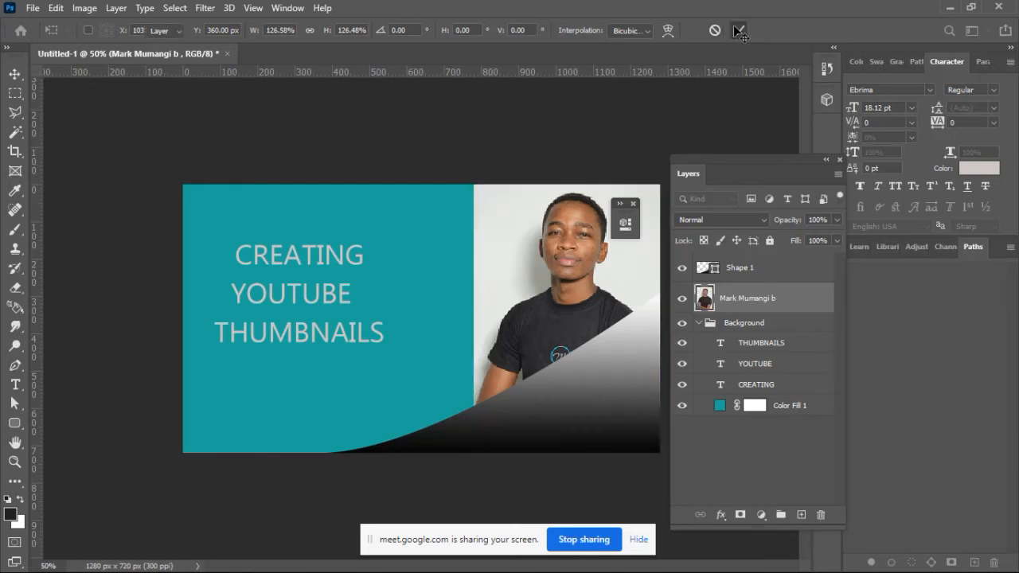
left_click_drag(617, 380, 625, 407)
Step: Move the photo left, clear of the gradient corner, and select the man in it with Select Subject
left_click(589, 344)
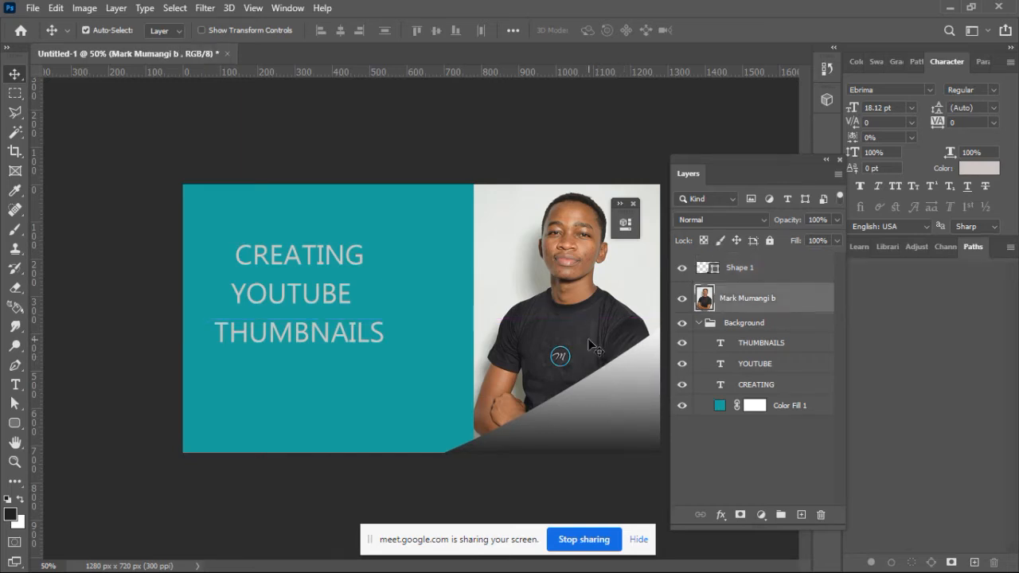
left_click_drag(589, 344, 373, 347)
key("ctrl")
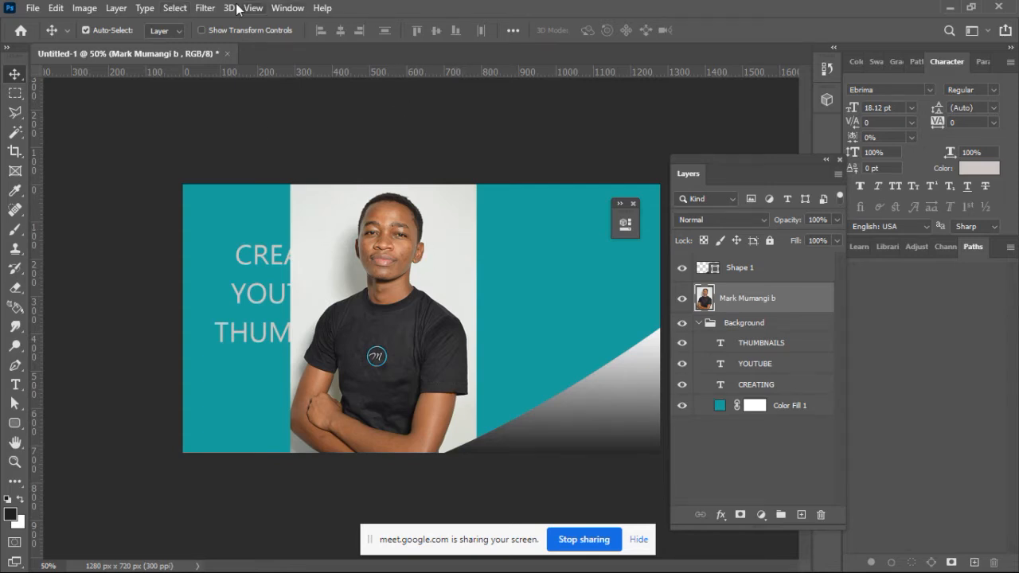
left_click(174, 10)
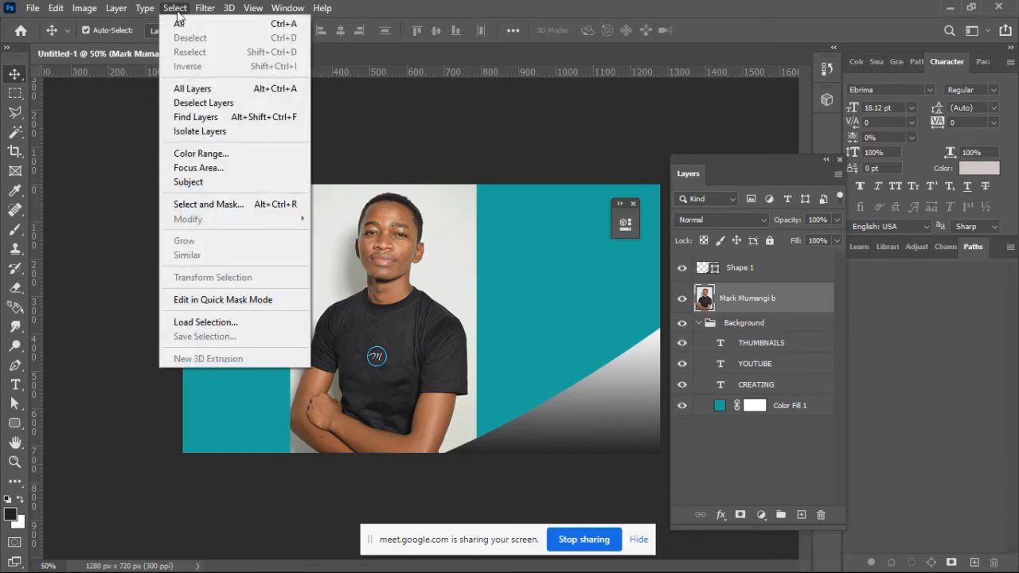
left_click(218, 188)
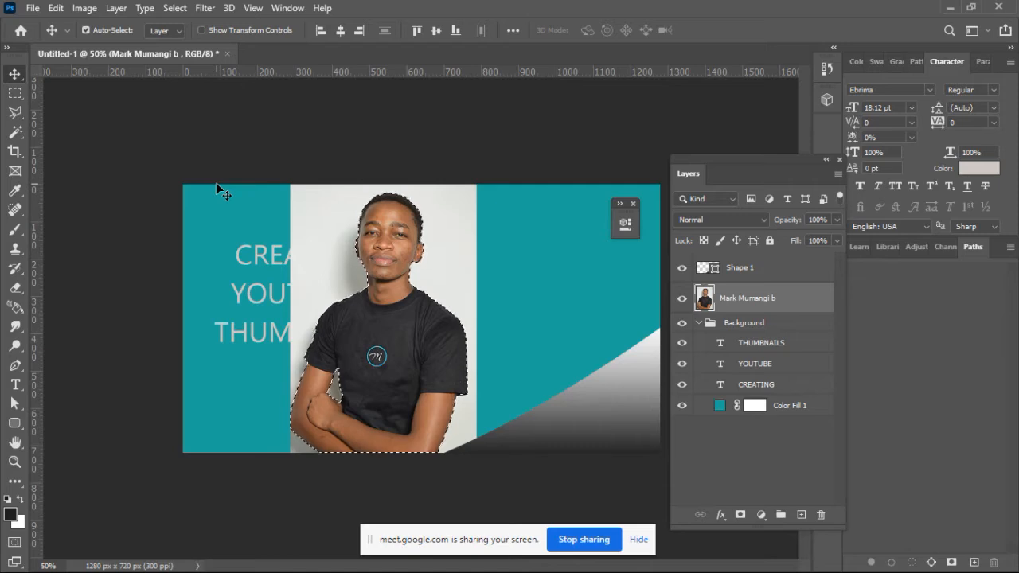
Step: Copy the selected subject to its own layer with Layer Via Copy and hide the original photo layer
left_click(21, 132)
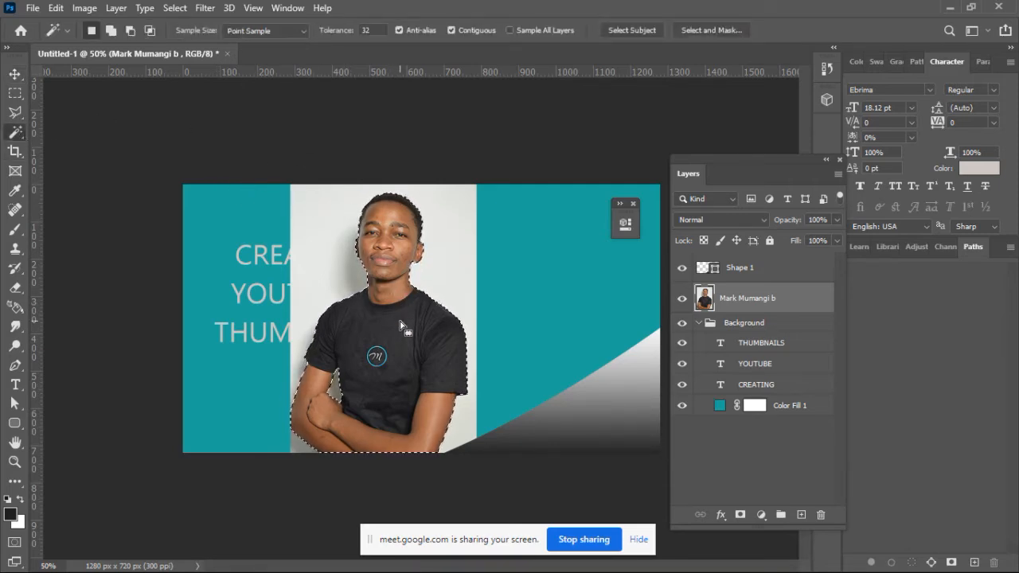
right_click(403, 242)
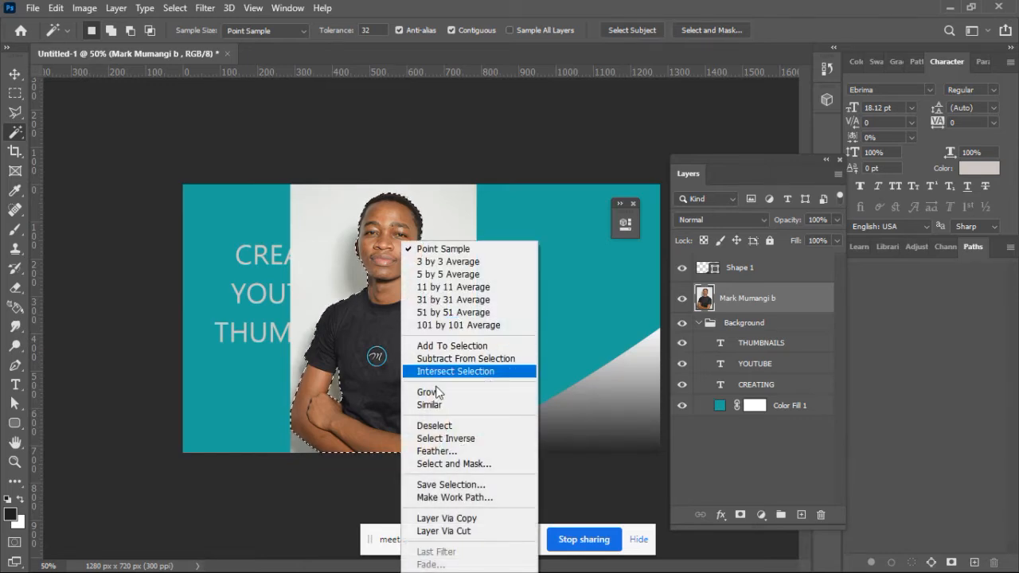
left_click(467, 522)
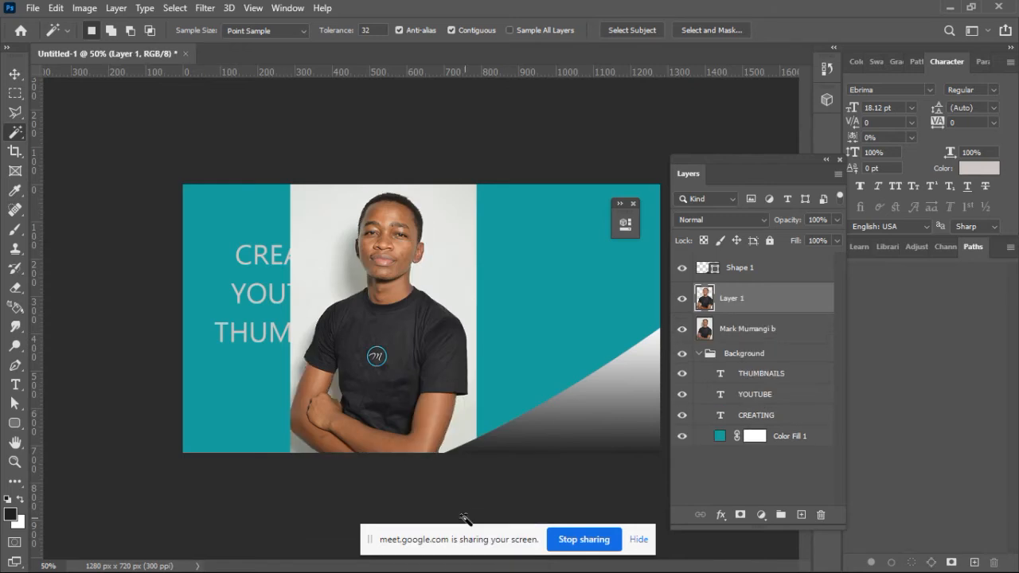
left_click(686, 335)
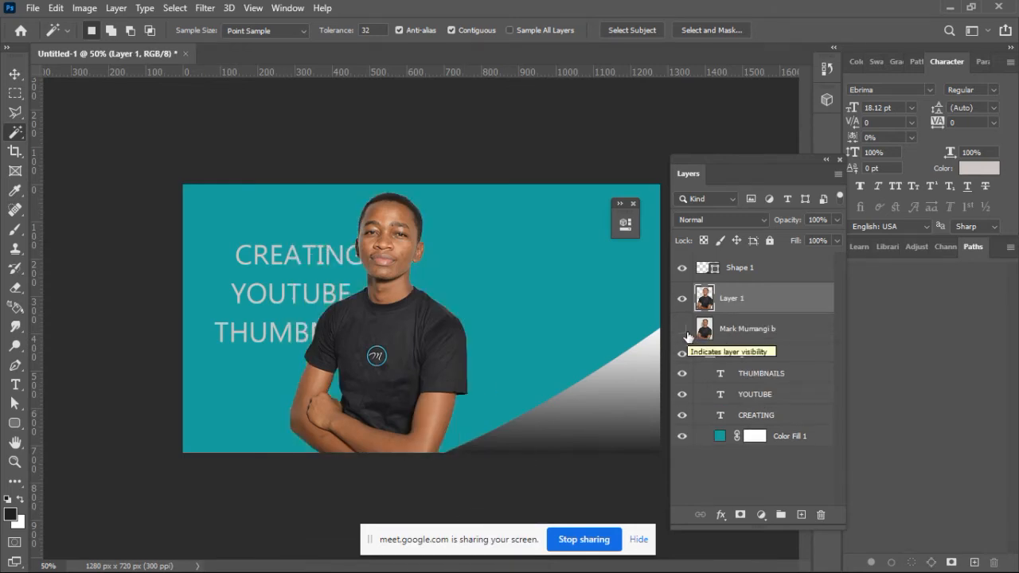
Step: Move the cut-out portrait to the right of the title and scale it to 102.31% to span the canvas height
left_click(14, 73)
left_click_drag(385, 360, 527, 360)
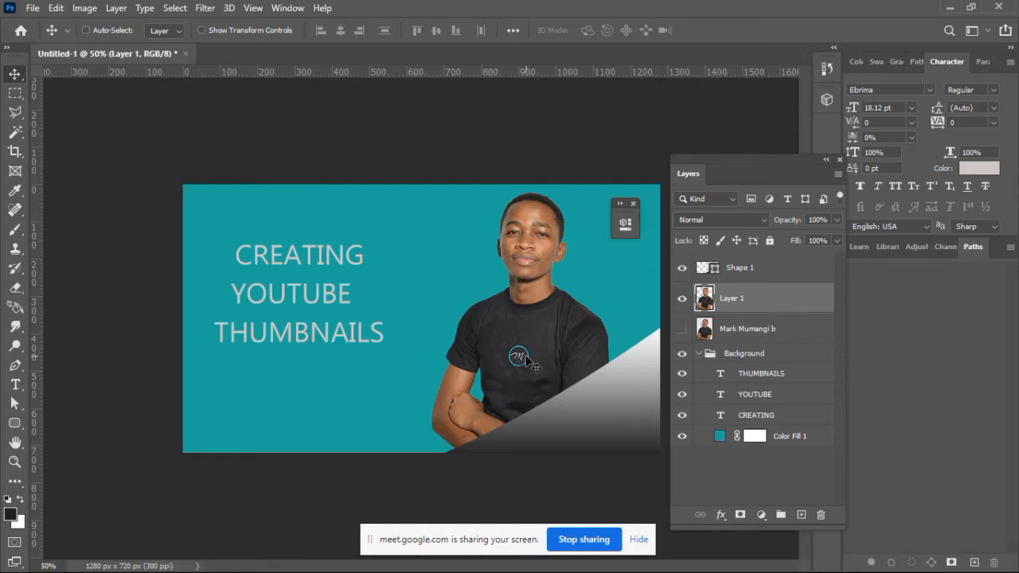
key("ctrl+t")
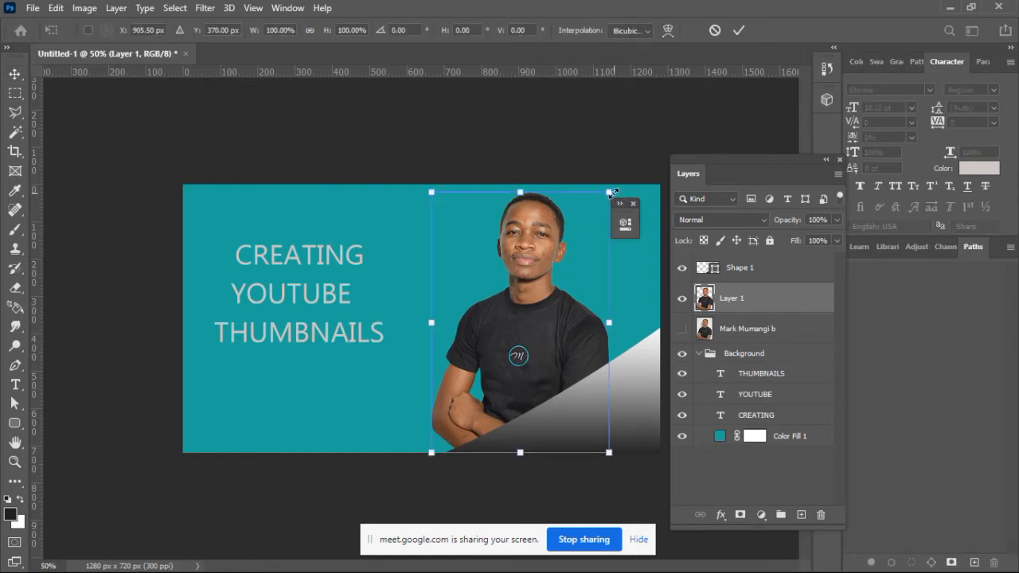
left_click_drag(610, 192, 612, 186)
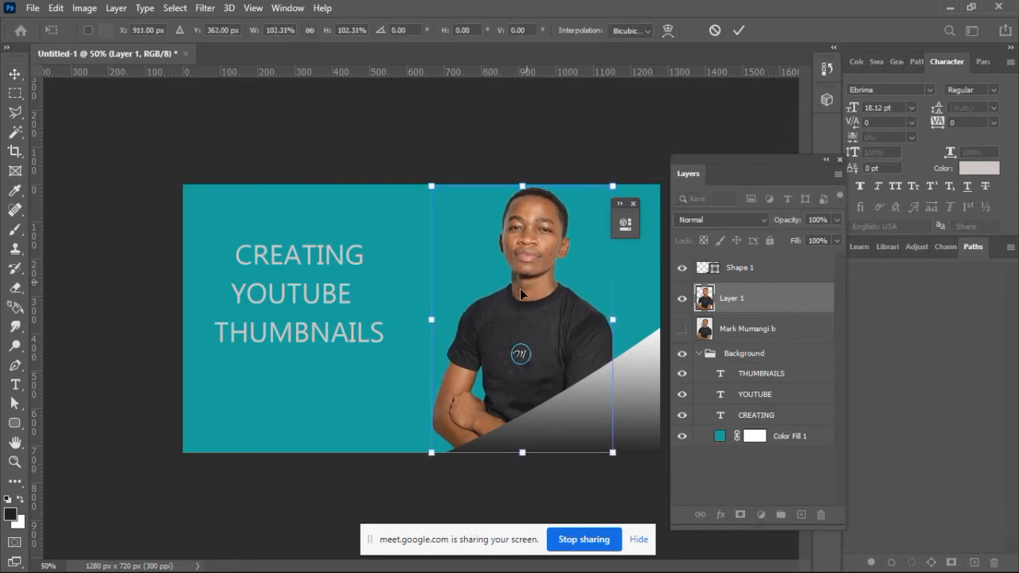
left_click_drag(538, 338, 536, 338)
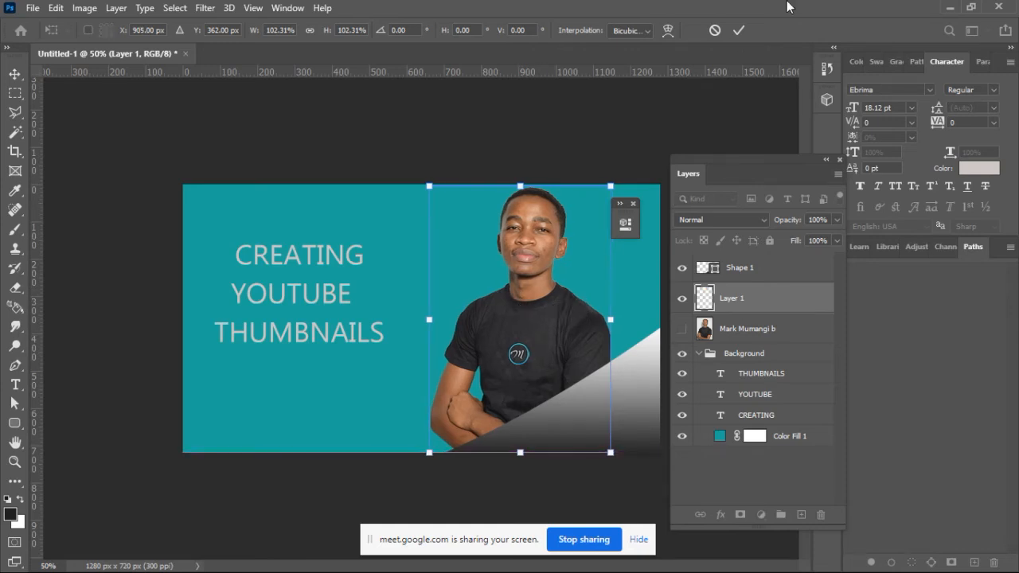
left_click(736, 31)
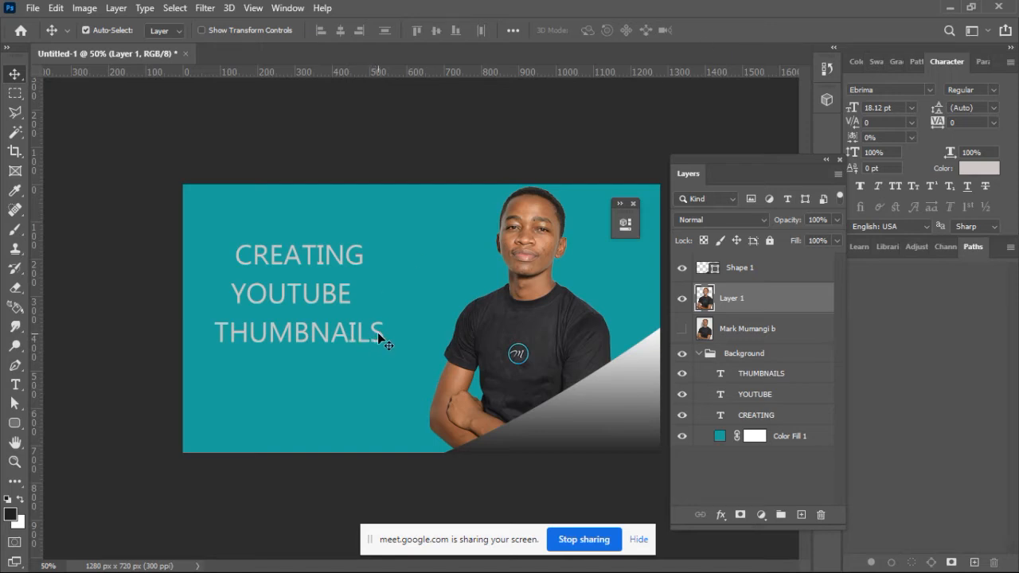
Step: Move the THUMBNAILS and YOUTUBE lines lower and set the CREATING text to Bold at 40 pt
left_click_drag(377, 332, 377, 384)
left_click_drag(332, 300, 341, 355)
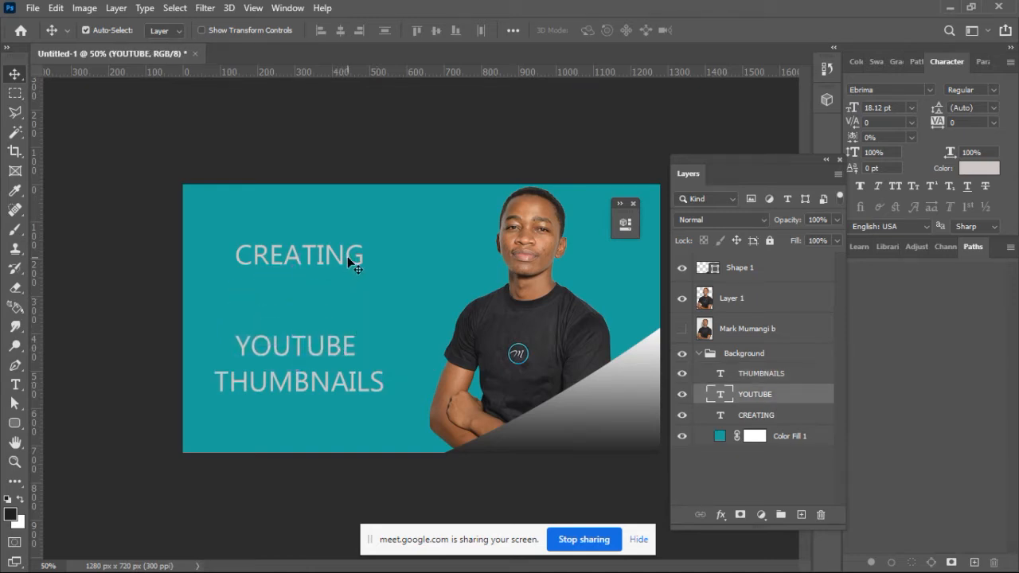
double_click(347, 256)
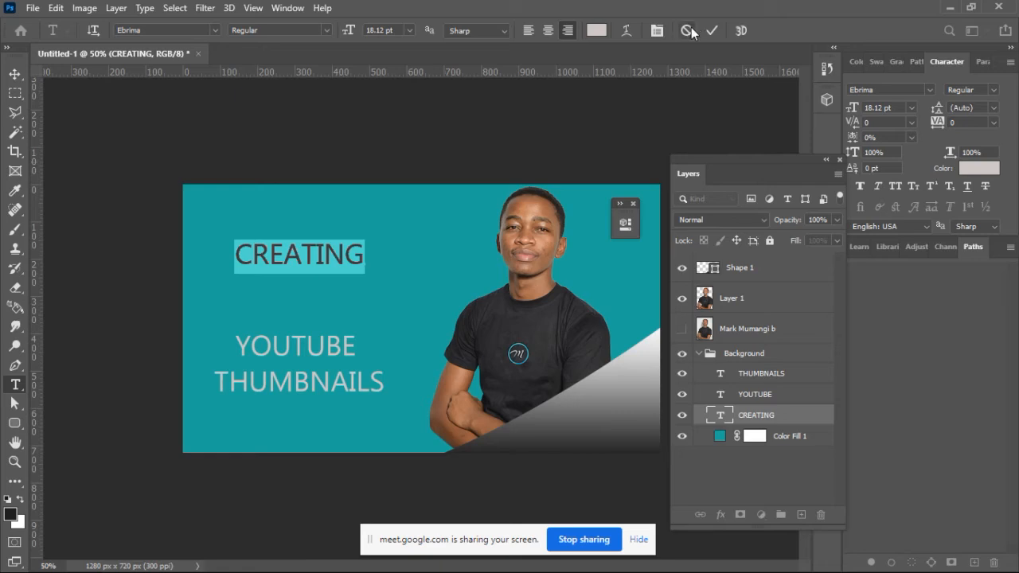
left_click(689, 31)
key("v")
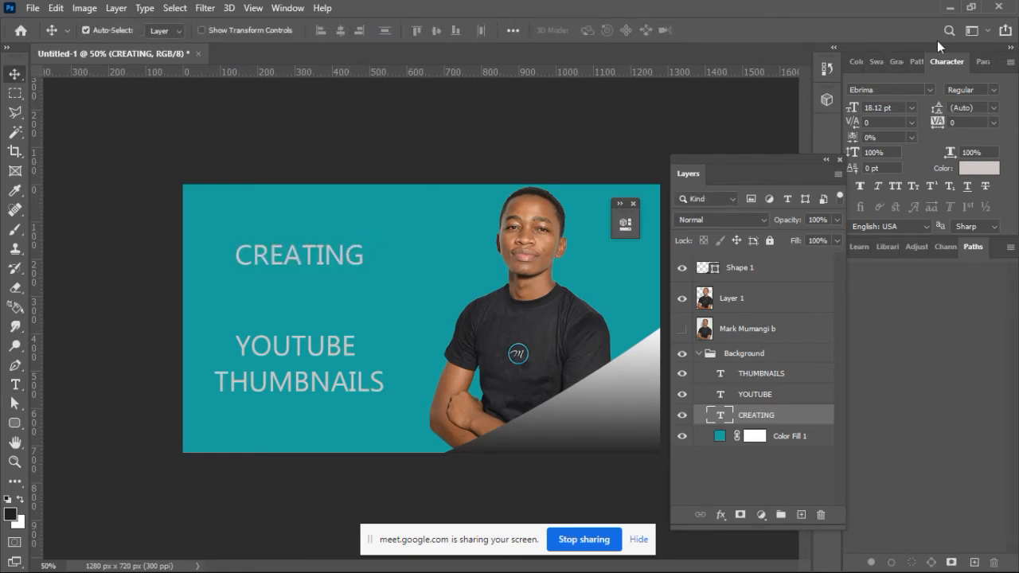
left_click(991, 90)
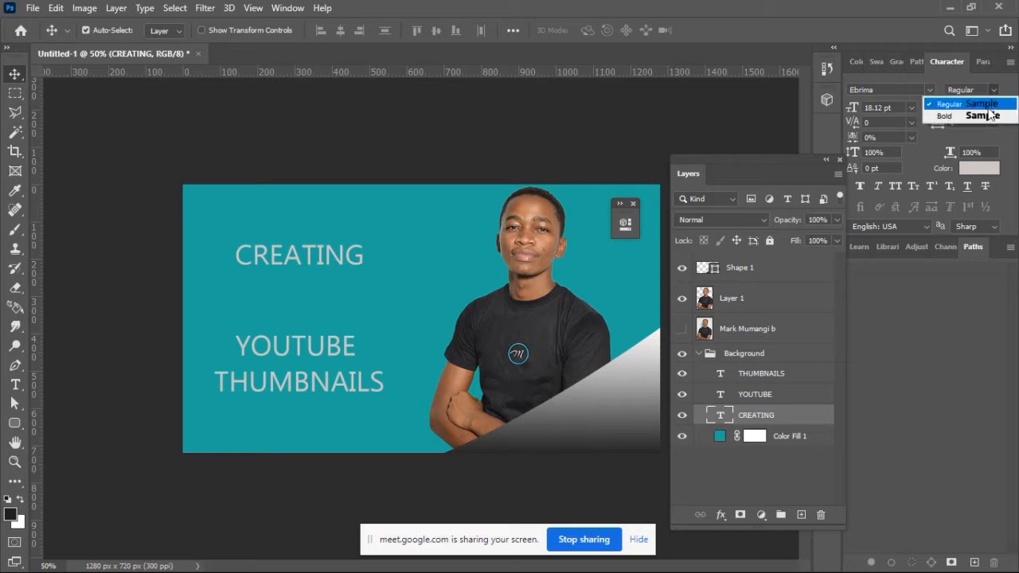
left_click(990, 115)
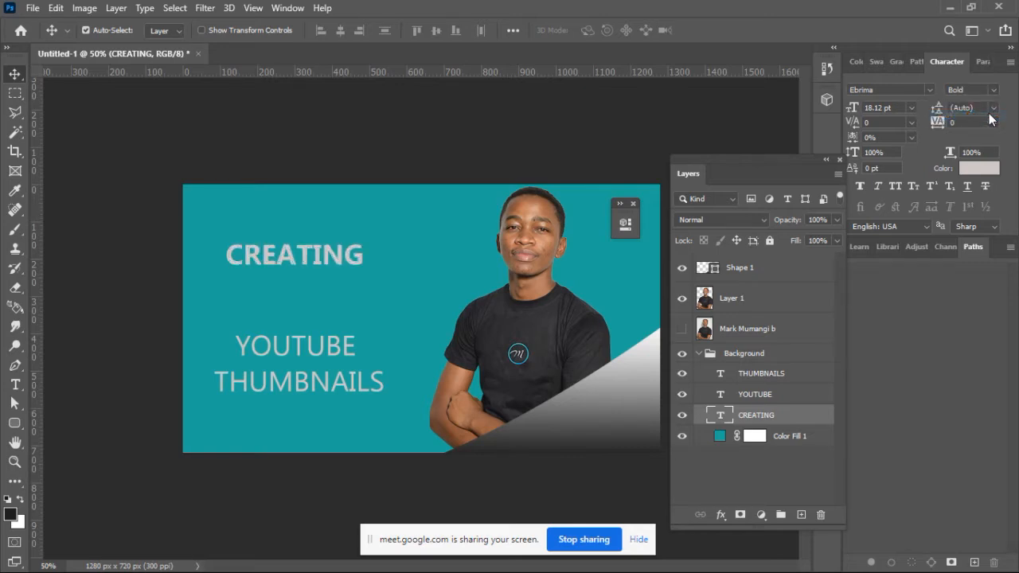
left_click_drag(855, 108, 870, 107)
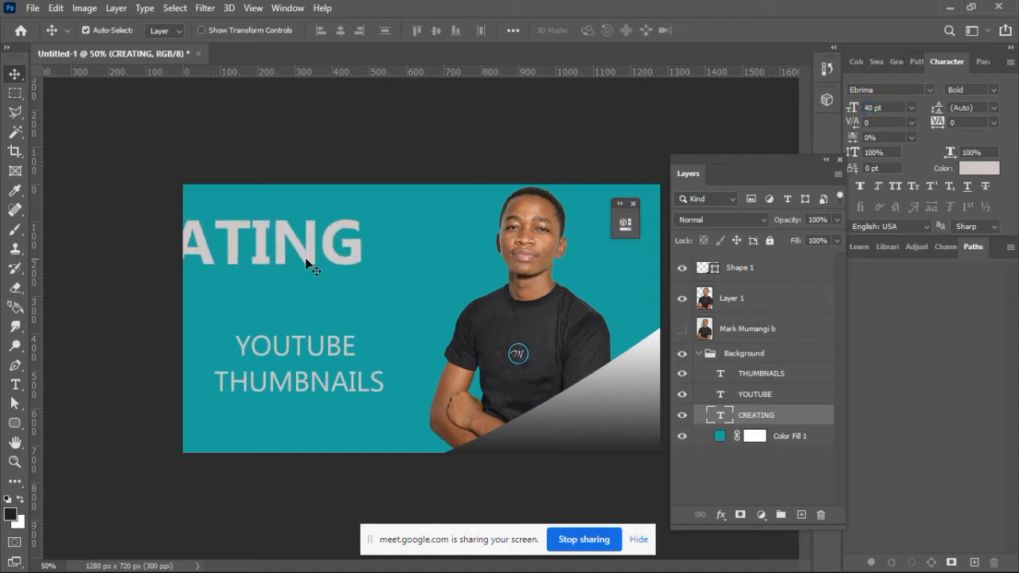
Step: Place the CREATING line across the upper-left of the canvas and shift the portrait right and slightly down to clear it
left_click_drag(331, 253, 448, 251)
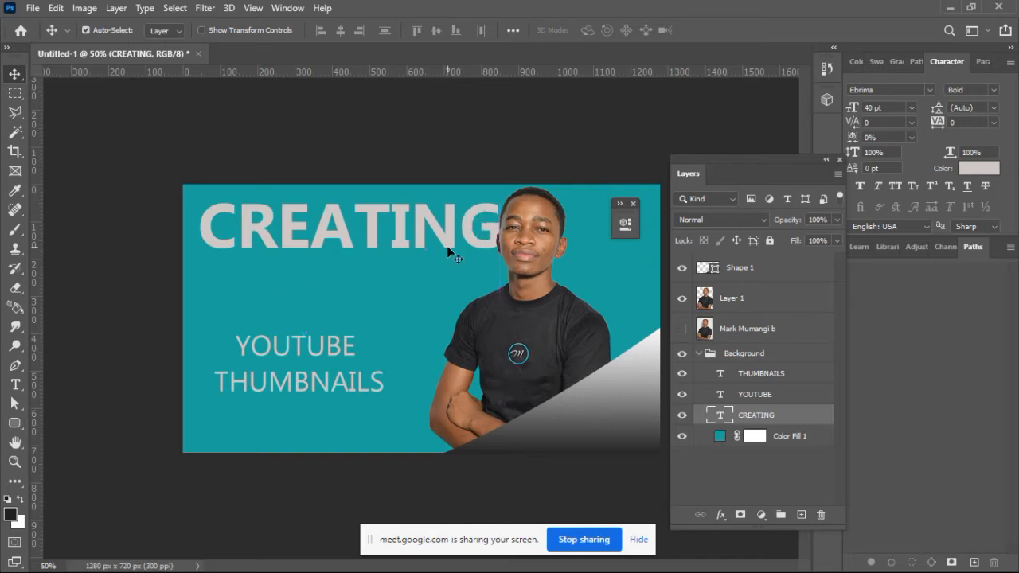
left_click_drag(450, 250, 447, 251)
left_click_drag(536, 339, 557, 351)
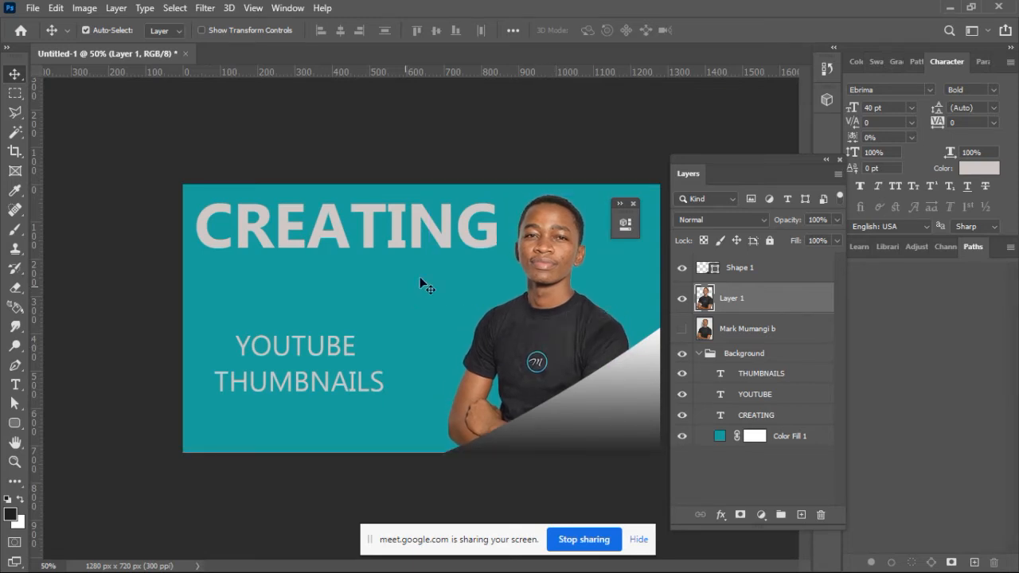
left_click_drag(445, 250, 446, 254)
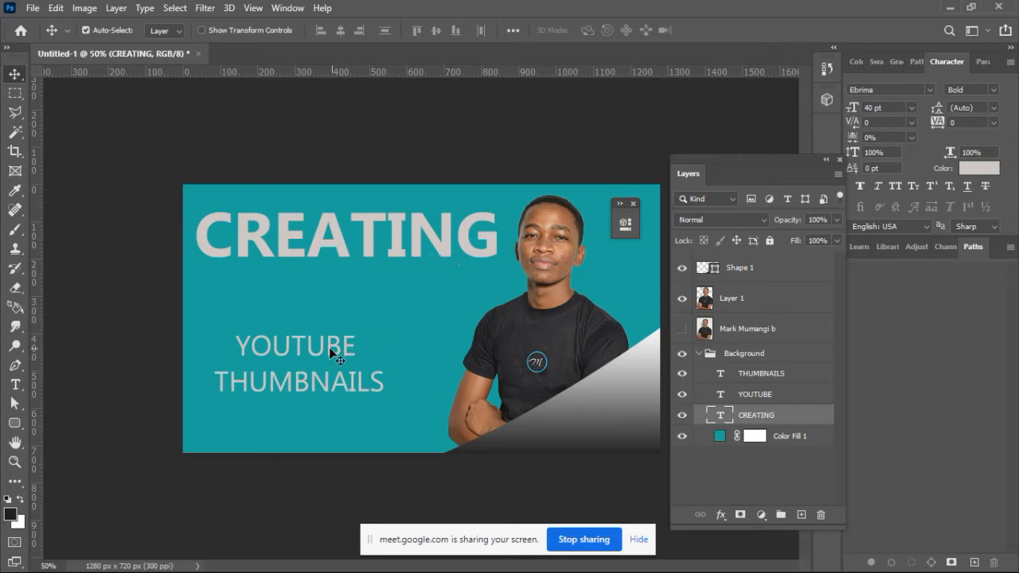
Step: Move the YOUTUBE line up beneath CREATING and set its font size to 35 pt
left_click_drag(327, 347, 357, 320)
left_click(869, 107)
type("30")
key("Return")
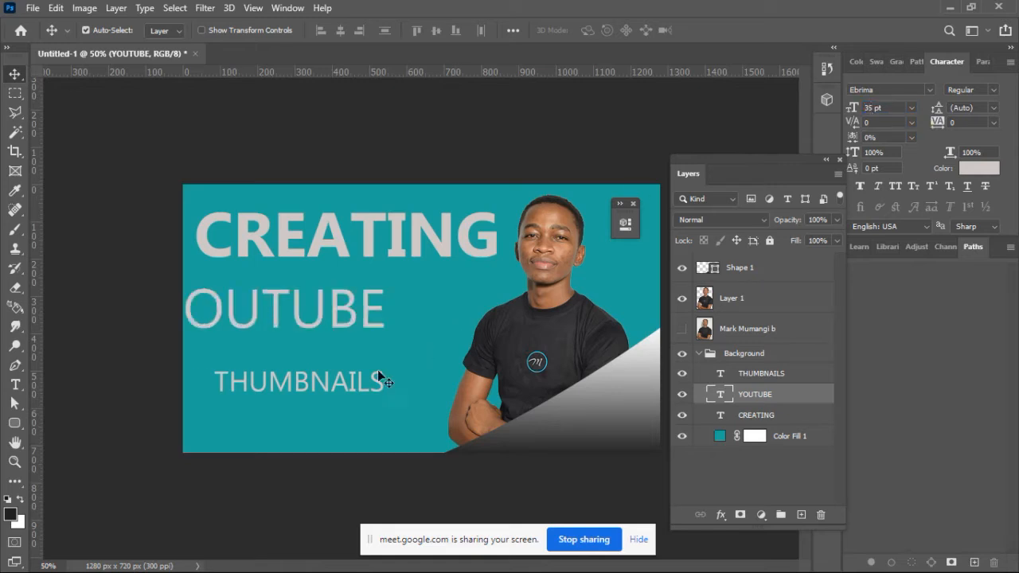
Step: Set the THUMBNAILS text to 35 pt and move the YOUTUBE line right beneath CREATING
left_click(359, 388)
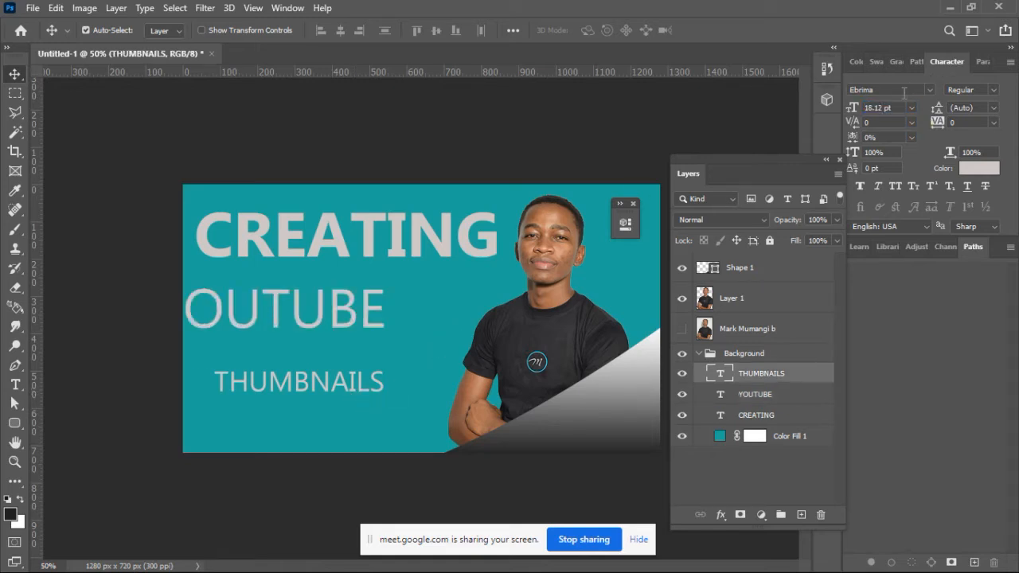
left_click(872, 108)
type("35pt")
key("Return")
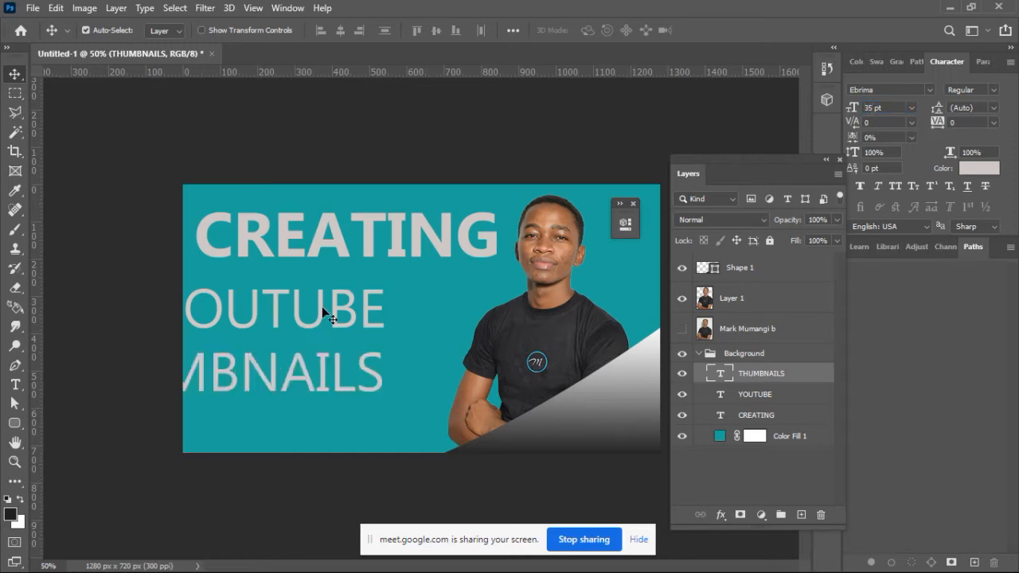
left_click_drag(351, 328, 414, 331)
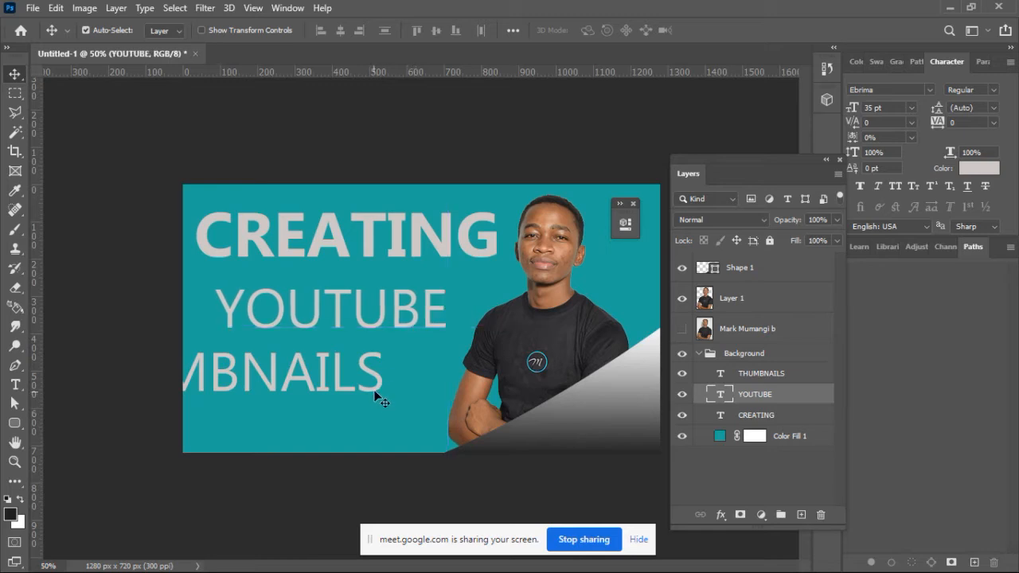
Step: Move the THUMBNAILS line right until it reaches the portrait's arm, staying at its current height
left_click(376, 387)
double_click(378, 388)
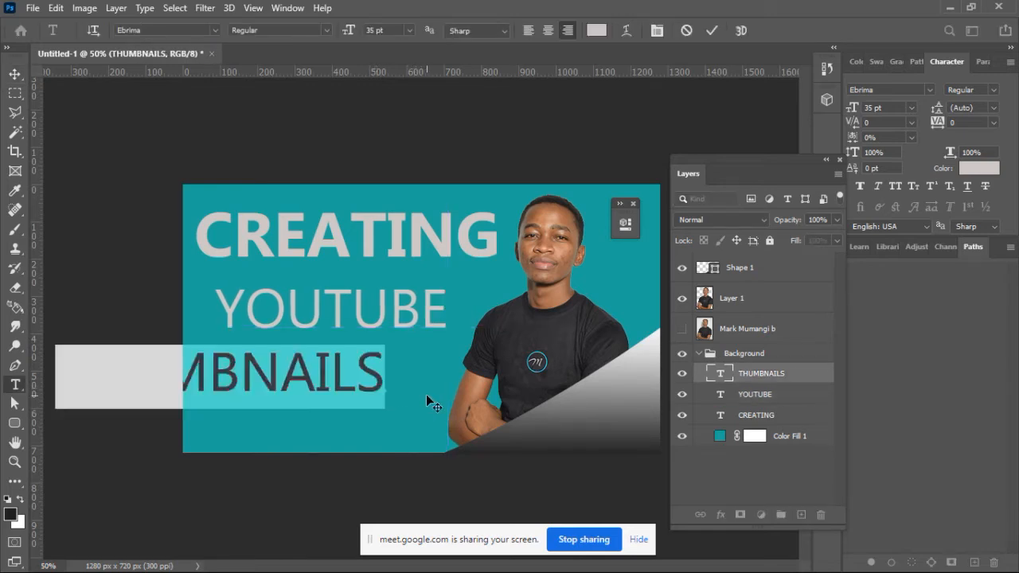
left_click(711, 30)
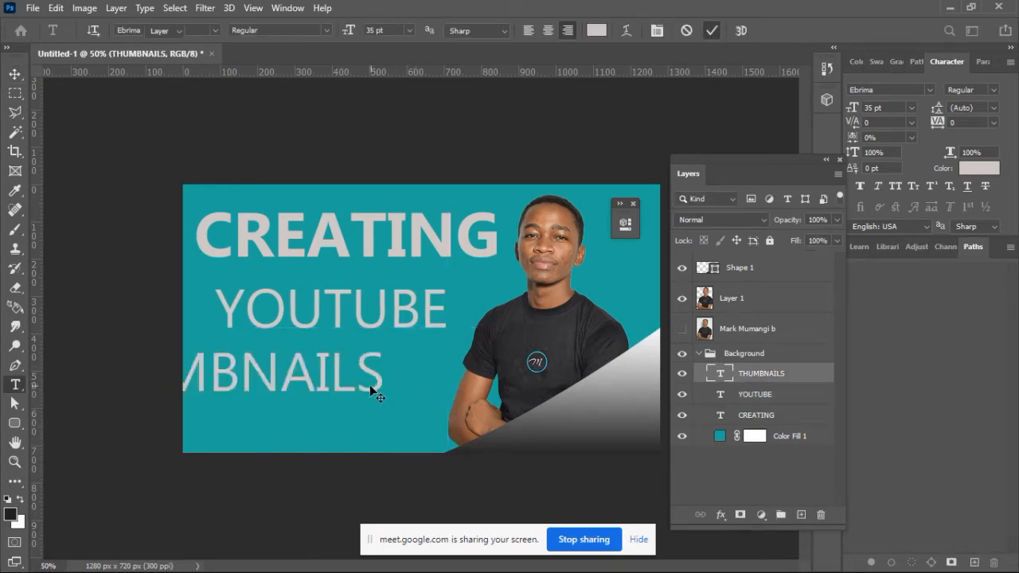
key("v")
left_click_drag(418, 386, 497, 387)
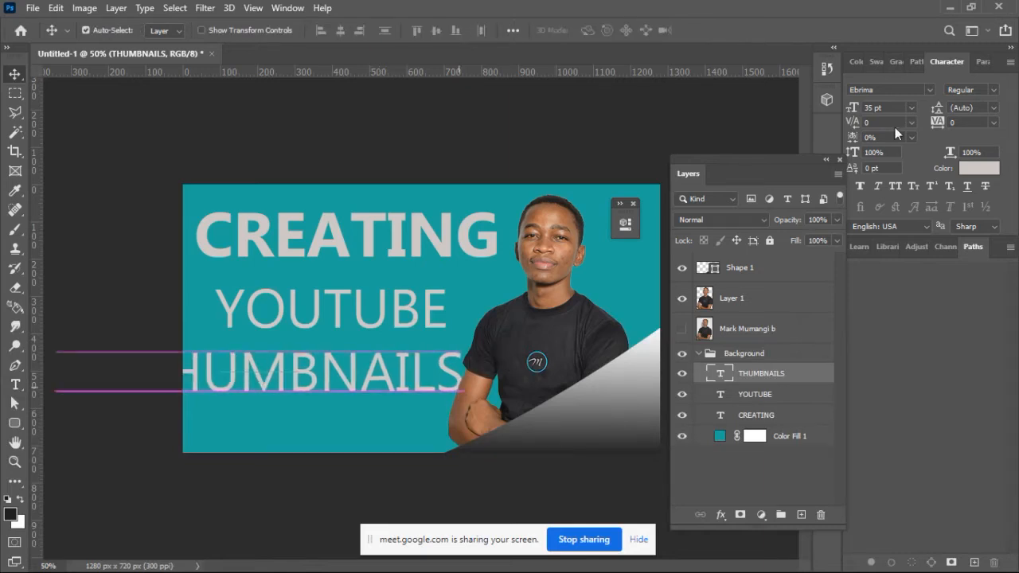
Step: Set the THUMBNAILS text to Bold at 26 pt and shift the line slightly left of the portrait's arm
left_click_drag(857, 109, 851, 107)
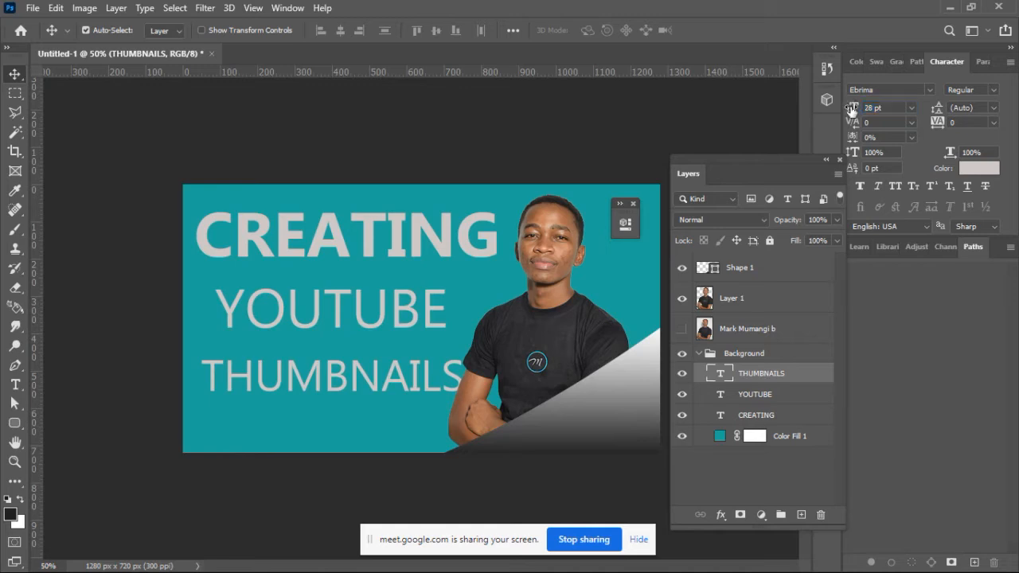
left_click_drag(425, 382, 421, 383)
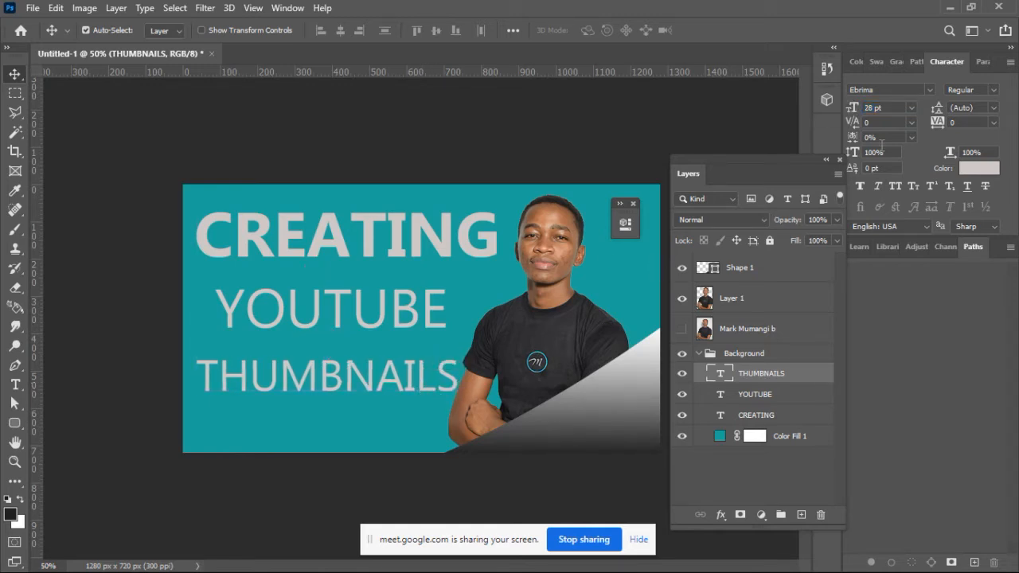
left_click_drag(856, 109, 853, 108)
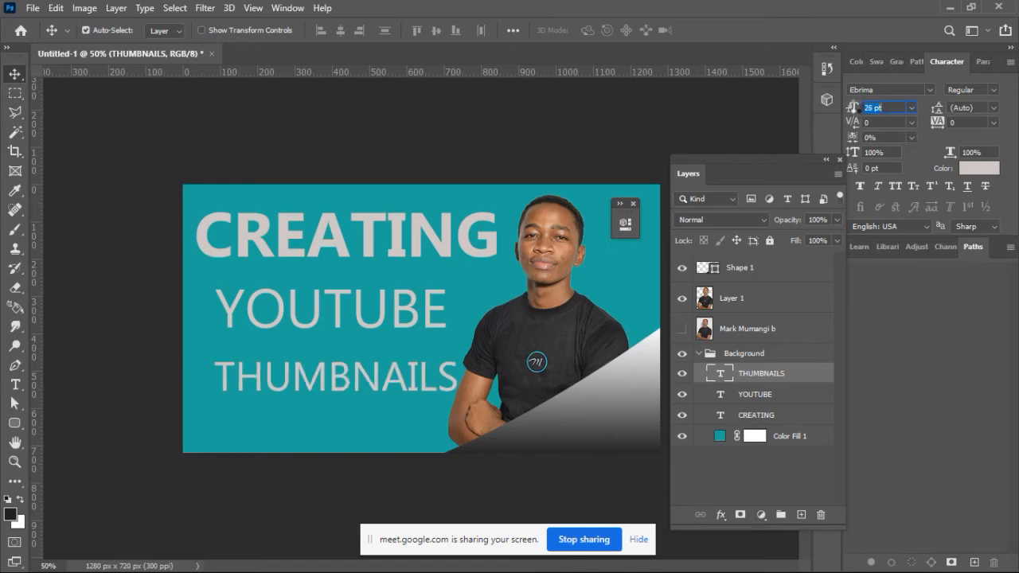
left_click(994, 90)
left_click(993, 115)
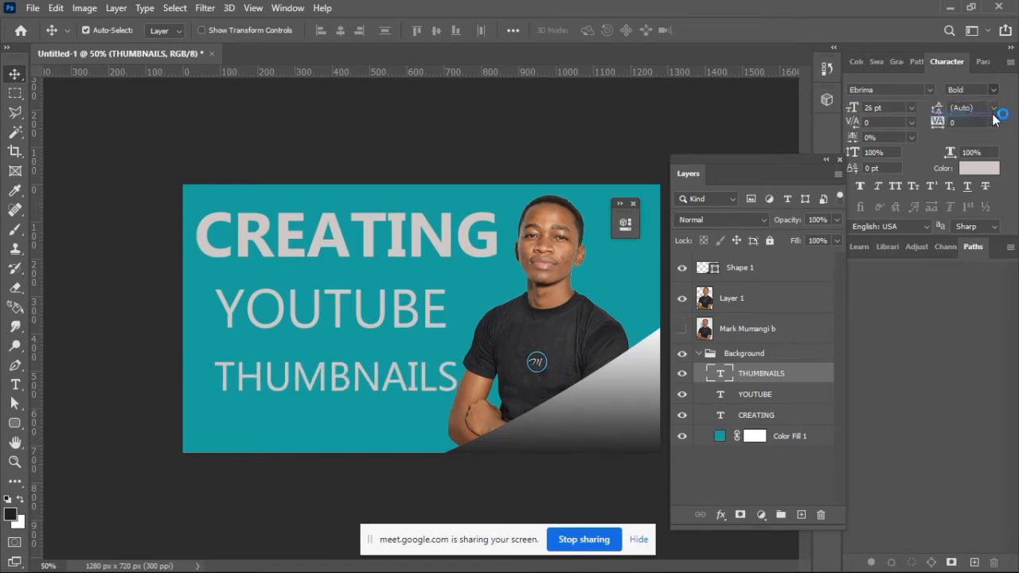
Step: Set the YOUTUBE text to 25 pt, position it midway between CREATING and THUMBNAILS, and nudge the THUMBNAILS line
left_click(408, 329)
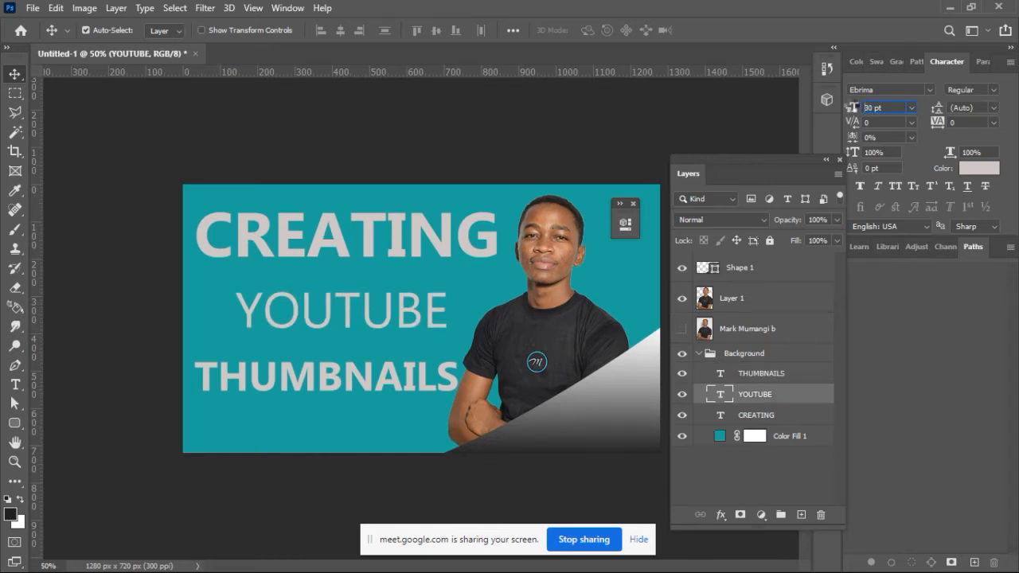
left_click_drag(854, 106, 846, 104)
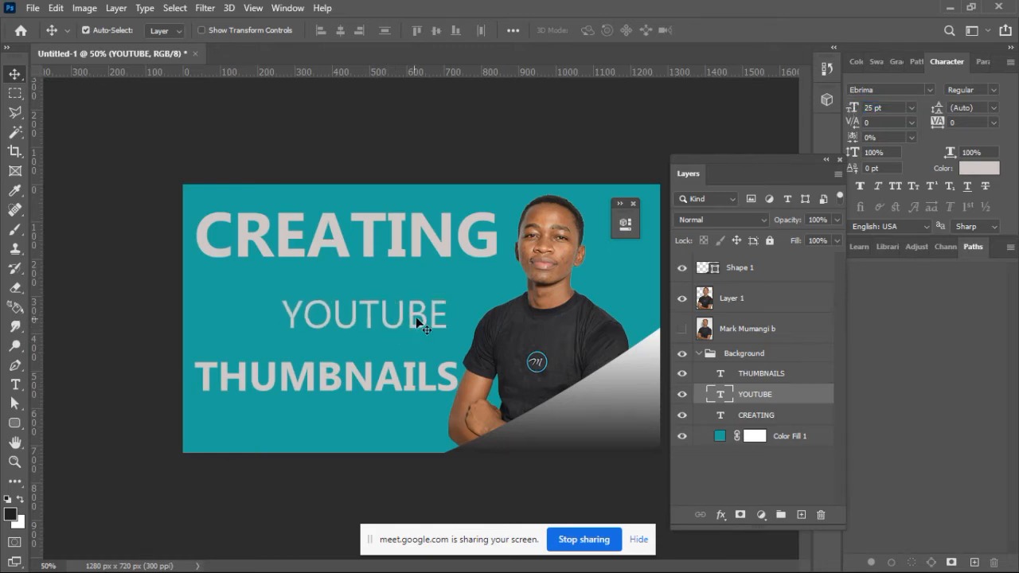
left_click_drag(412, 318, 391, 322)
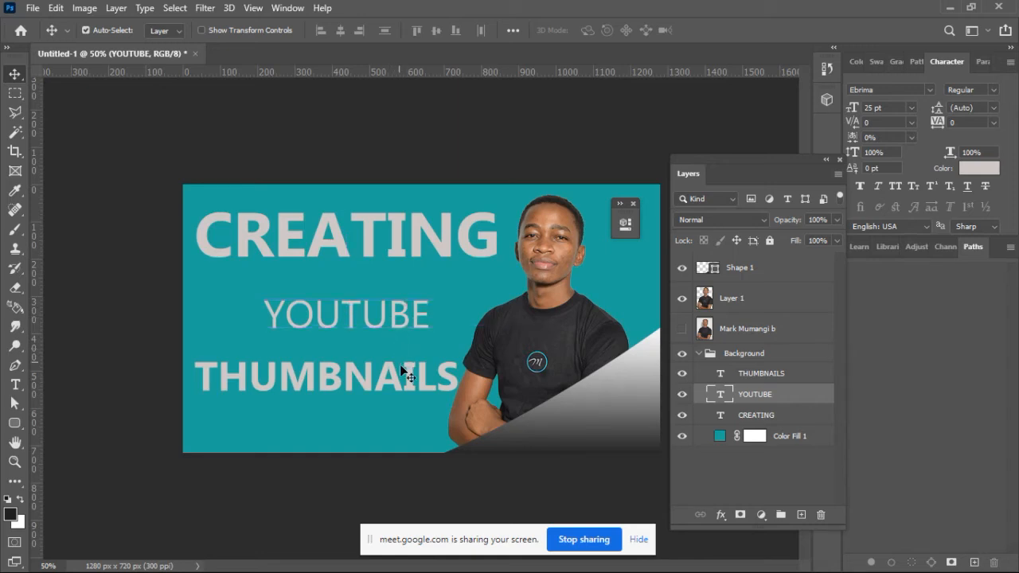
left_click_drag(408, 374, 410, 374)
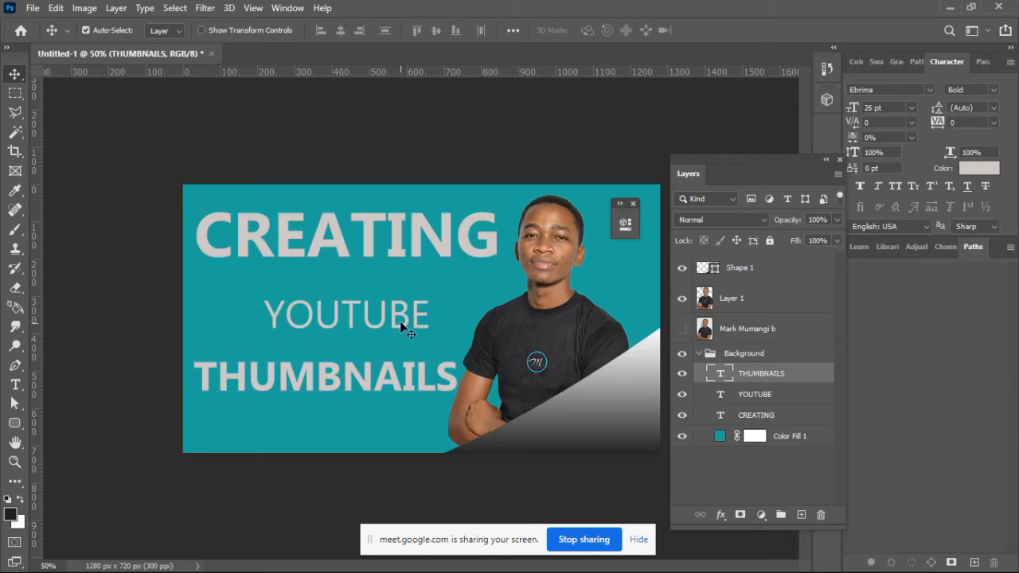
Step: Change the YOUTUBE text's paragraph alignment to centered
left_click(407, 322)
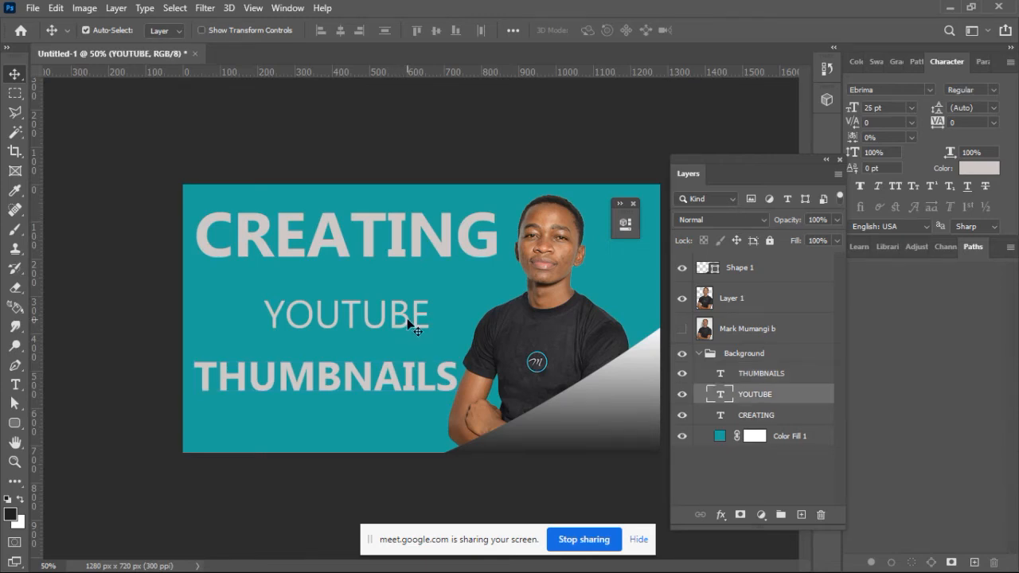
double_click(408, 322)
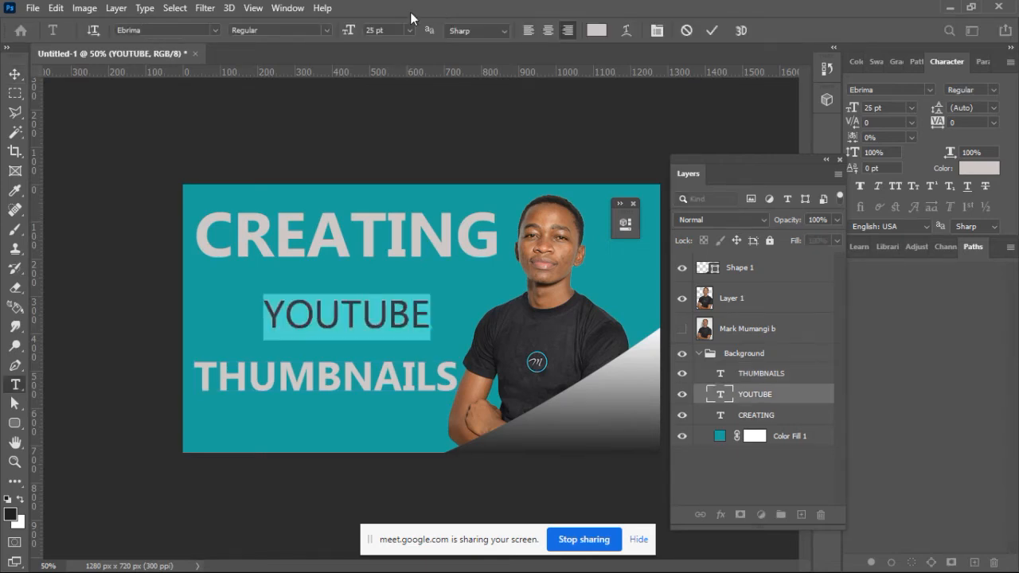
left_click(547, 31)
left_click(712, 30)
key("v")
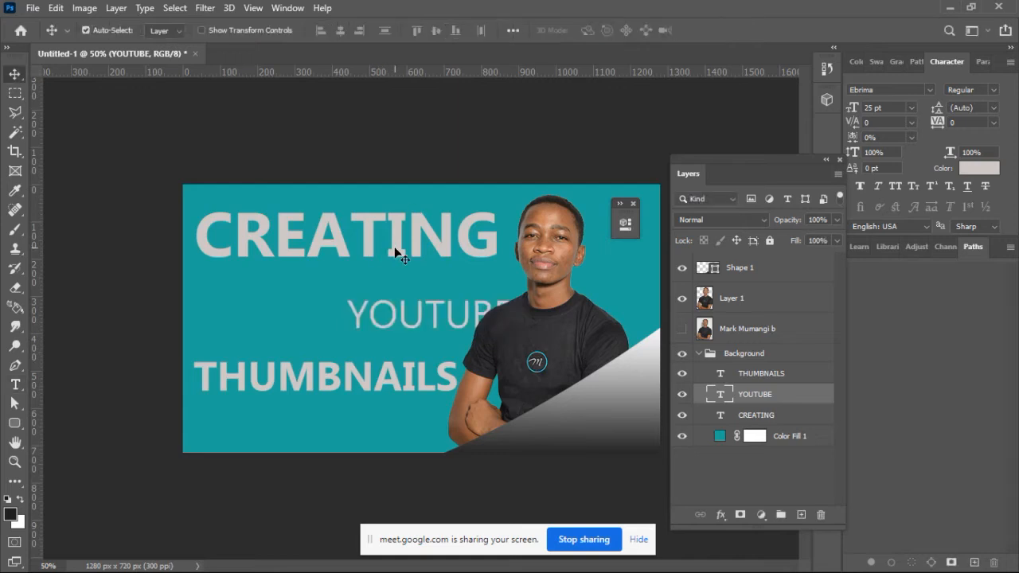
Step: Change the CREATING text's paragraph alignment to centered
left_click(395, 250)
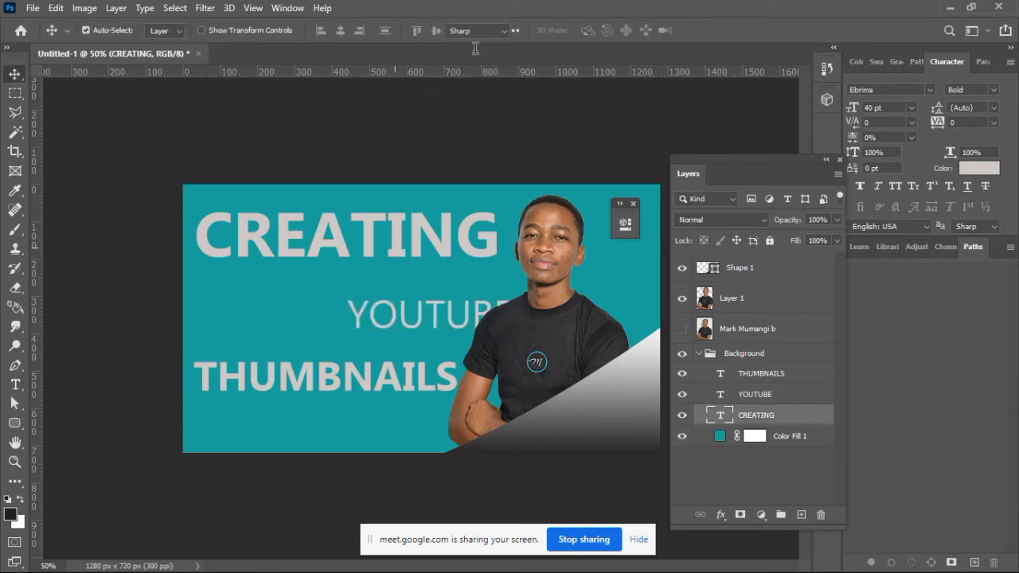
key("Return")
left_click(547, 31)
left_click(714, 31)
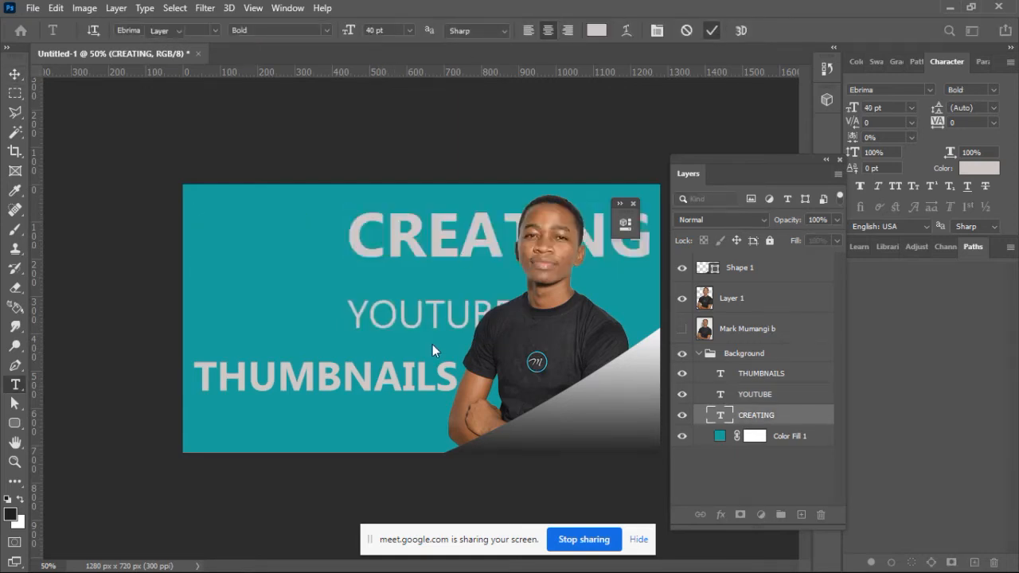
key("v")
Step: Change the THUMBNAILS text's paragraph alignment to centered
left_click(423, 380)
key("t")
key("Return")
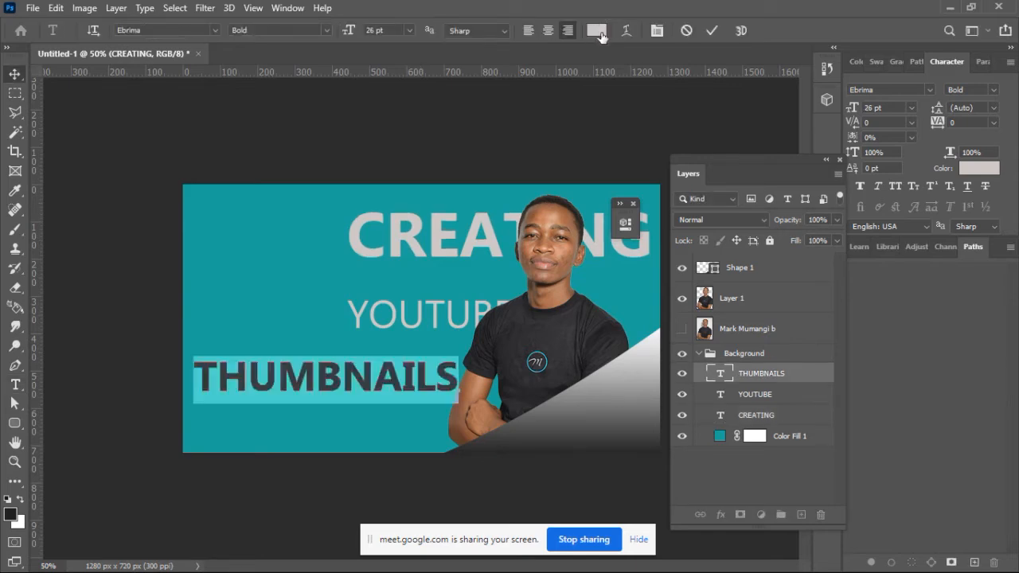
left_click(547, 31)
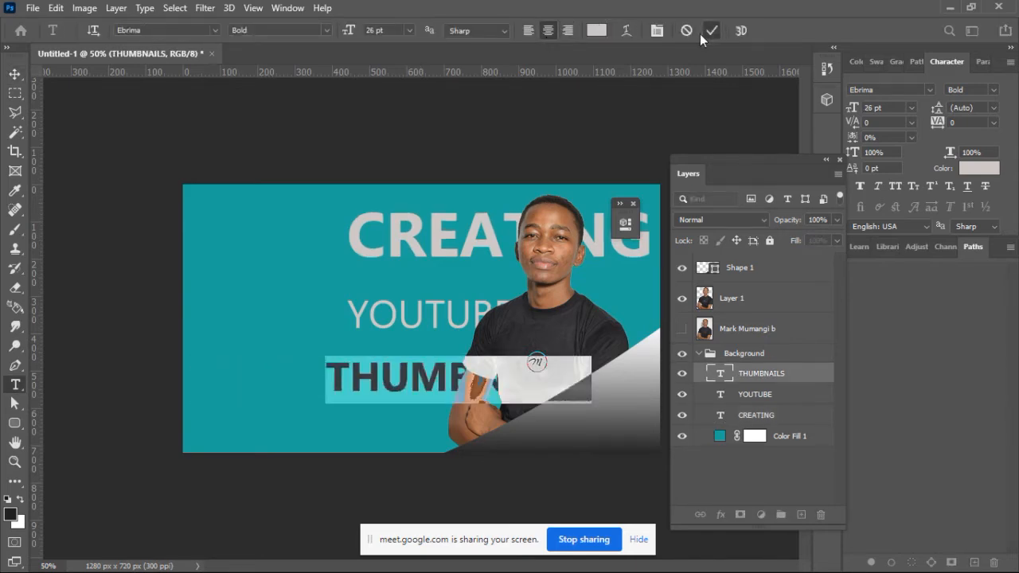
left_click(711, 30)
key("v")
Step: Move the CREATING line back to the canvas's upper-left and replace its text with "HOW TO CREATE YOUTUBE THIMBNAILS"
left_click_drag(436, 248, 281, 256)
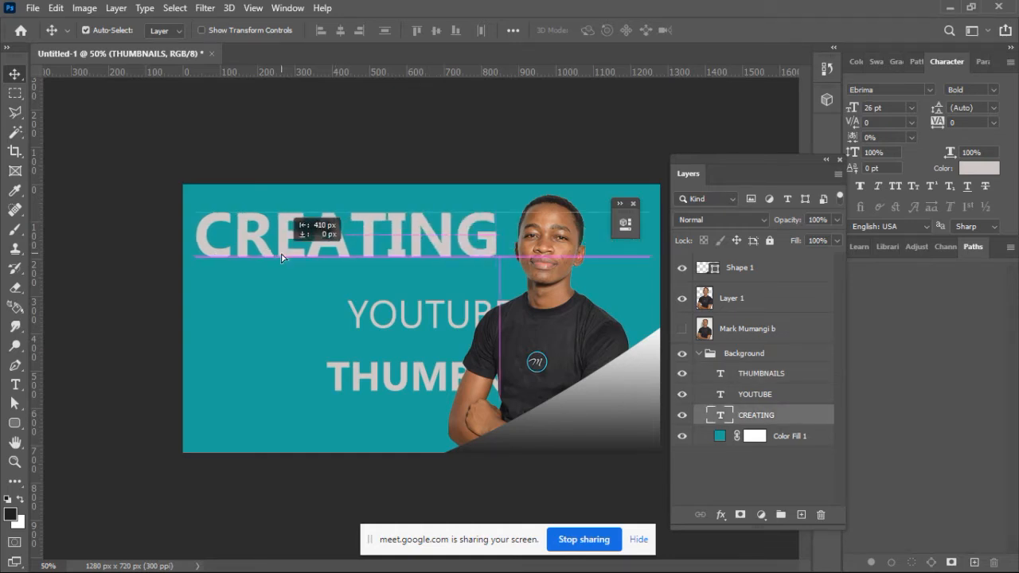
left_click_drag(281, 256, 282, 254)
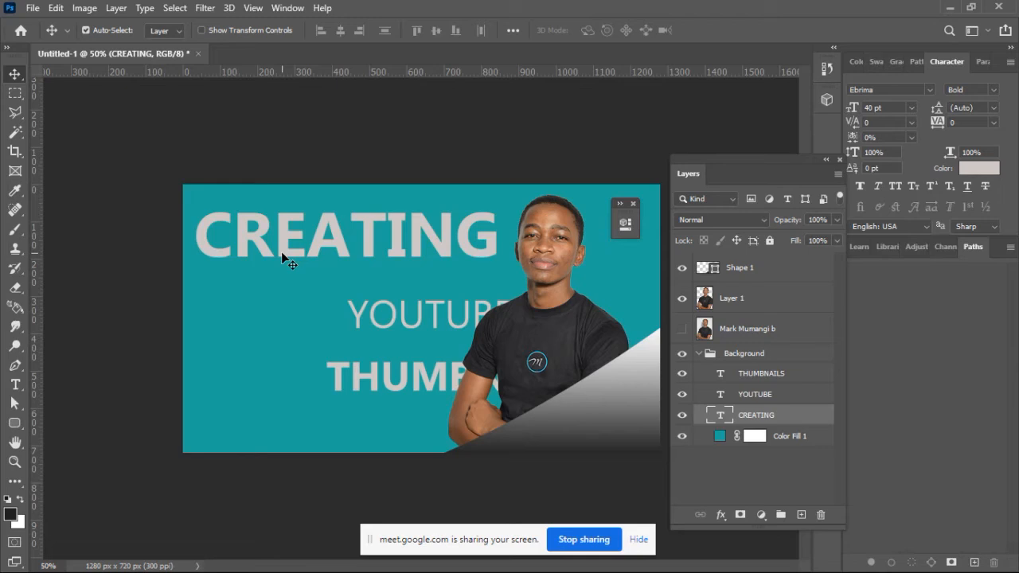
double_click(494, 253)
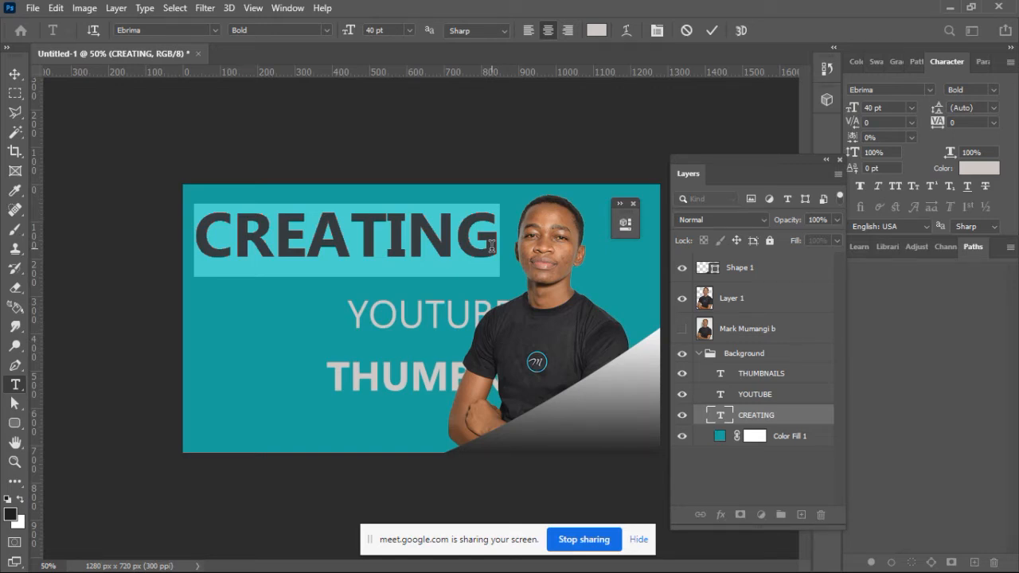
type("HOW TO")
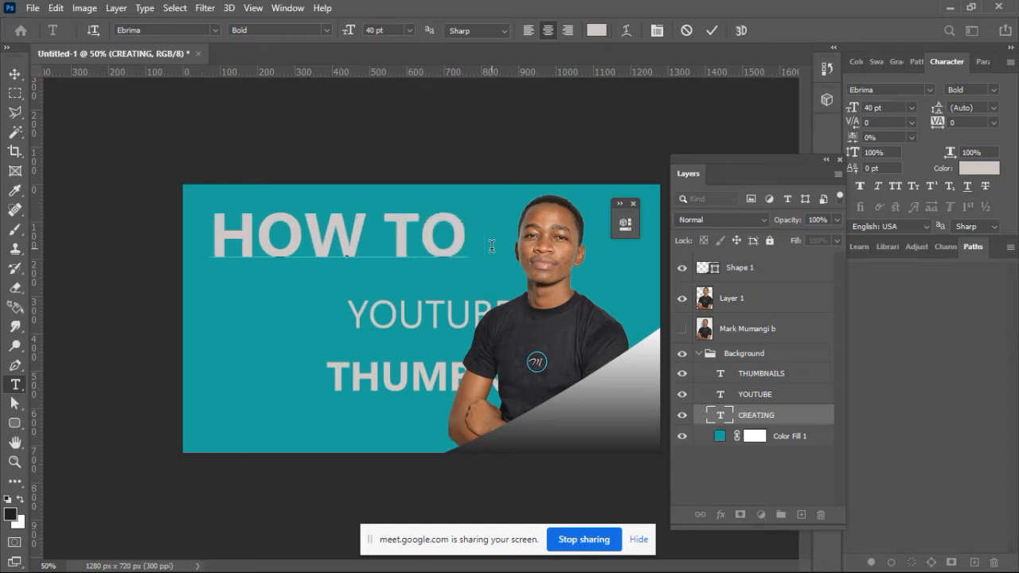
type(" CREATE")
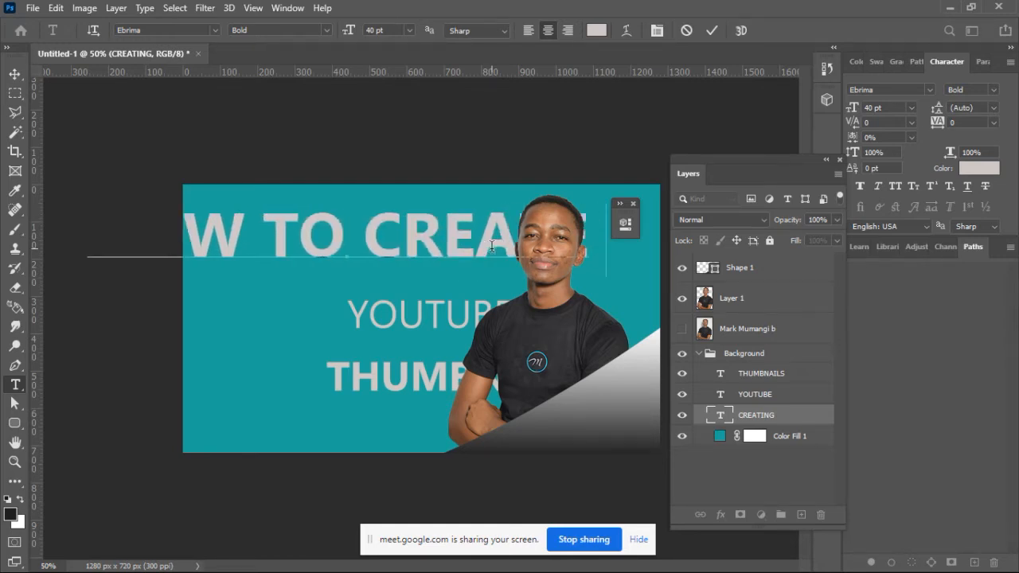
type(" YOU")
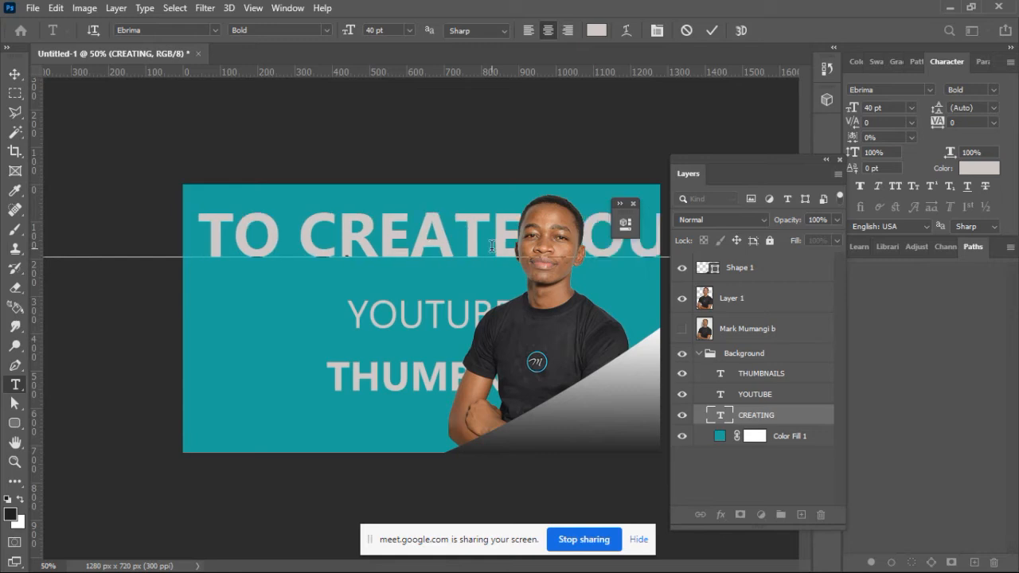
type("TU")
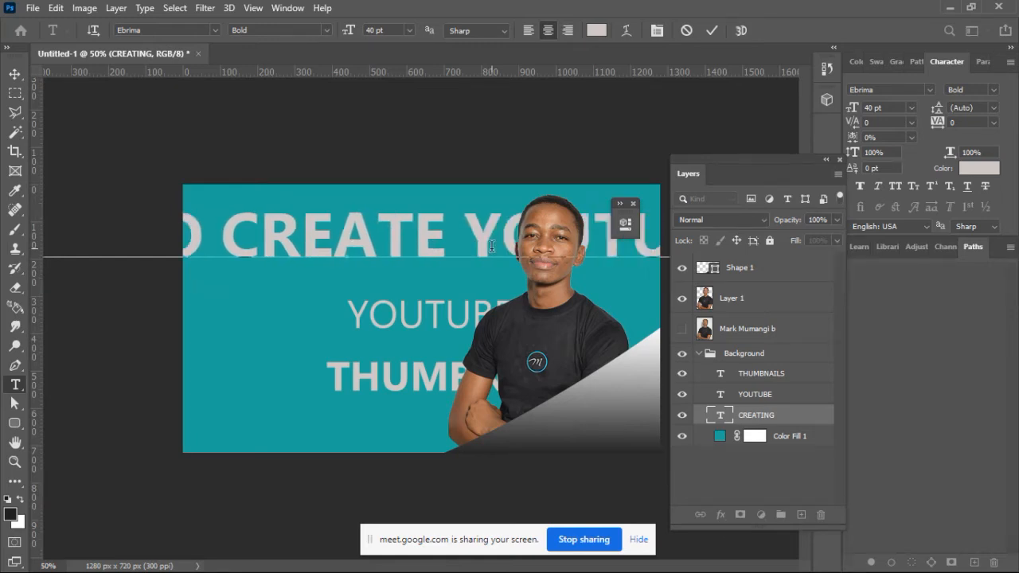
type("BE THUMBNAILS")
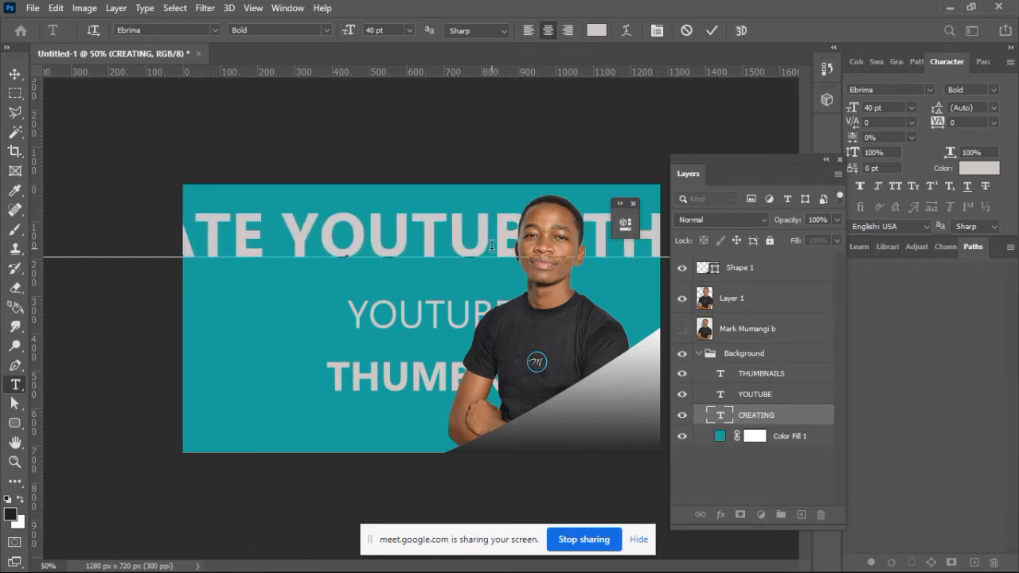
Step: Set the whole HOW TO CREATE line to 10 pt so it fits beside the portrait
key("ctrl")
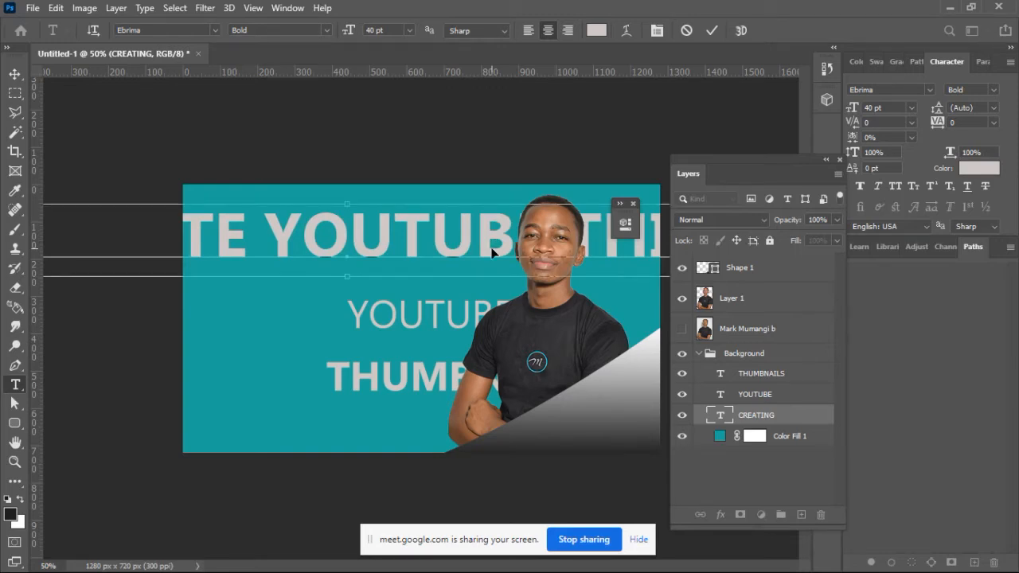
key("ctrl+a")
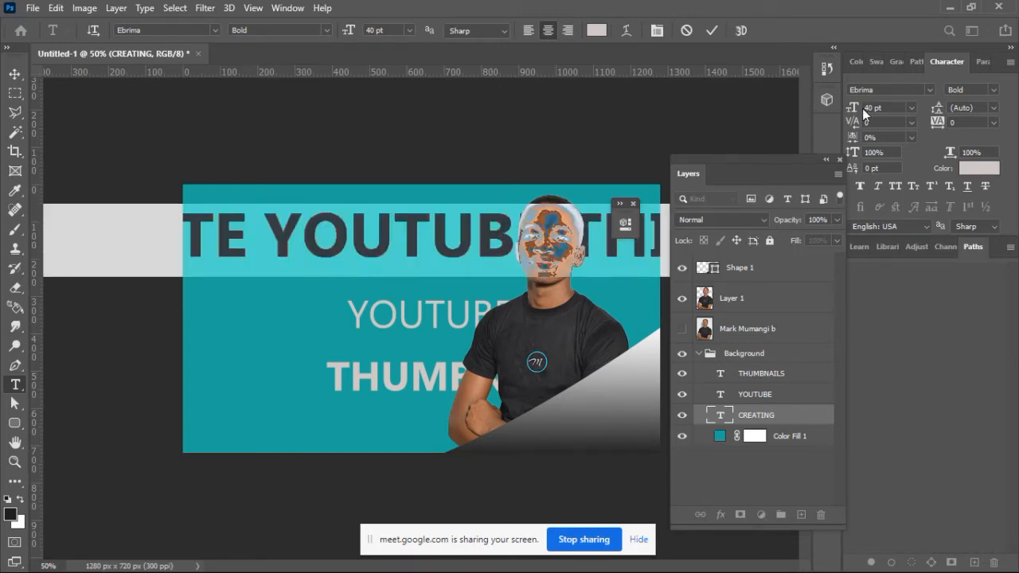
left_click_drag(857, 109, 837, 113)
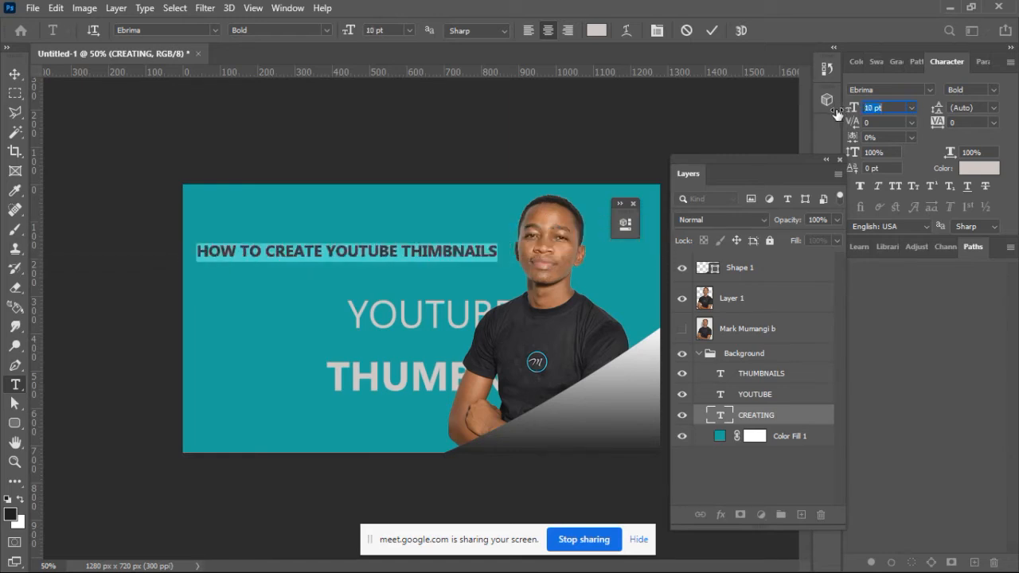
left_click(711, 31)
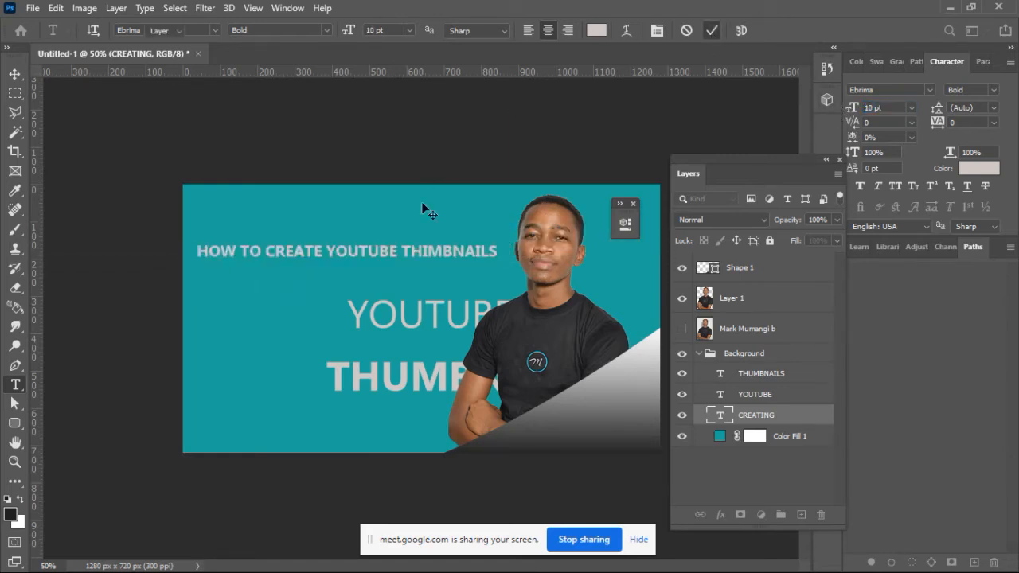
key("v")
Step: Correct the misspelled word THIMBNAILS in the HOW TO CREATE line to THUMBNAILS
double_click(426, 252)
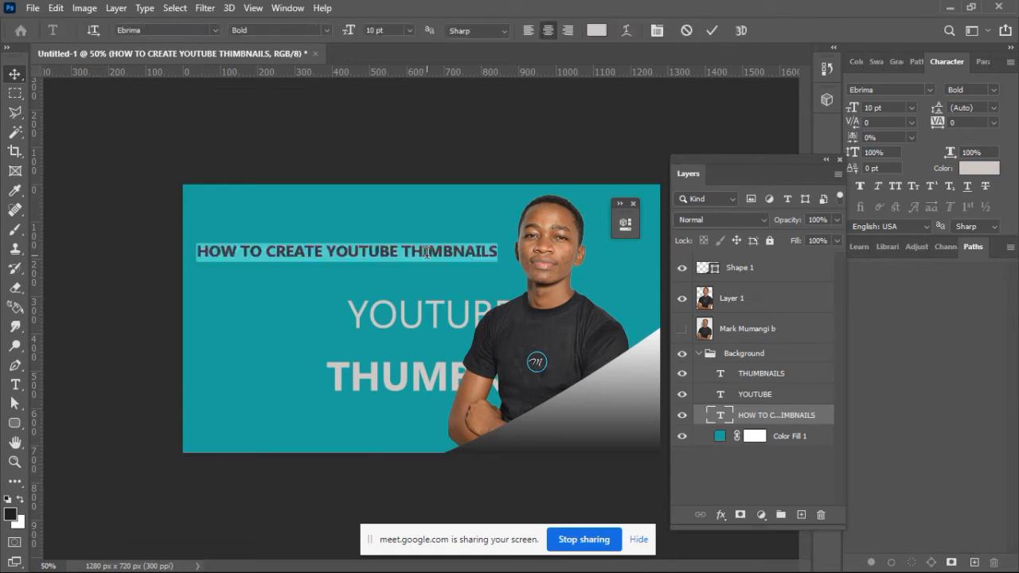
left_click(426, 251)
key("BackSpace")
type("U")
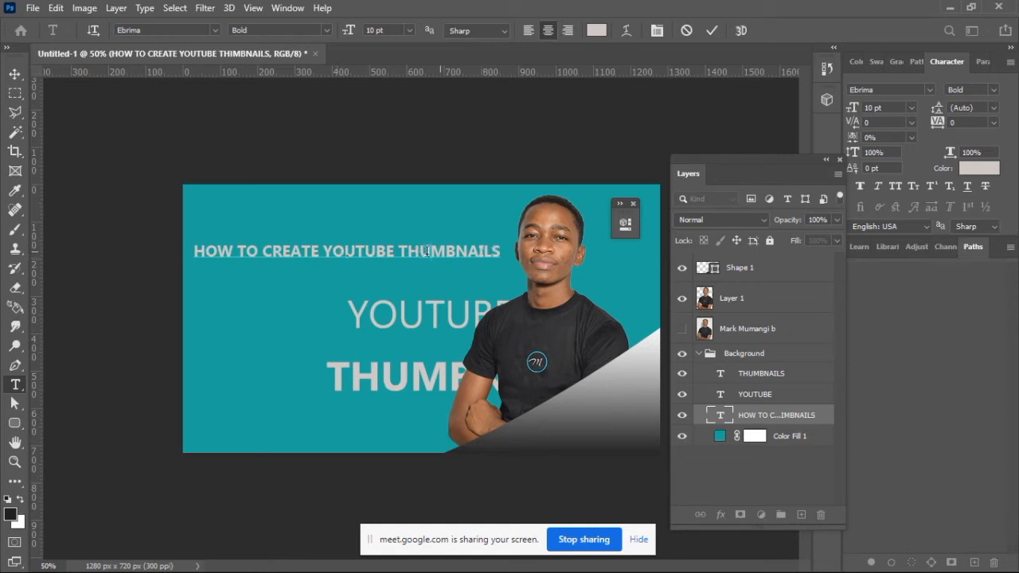
Step: Remove the words YOUTUBE THUMBNAILS from the HOW TO CREATE line and commit the text
left_click_drag(324, 251, 572, 262)
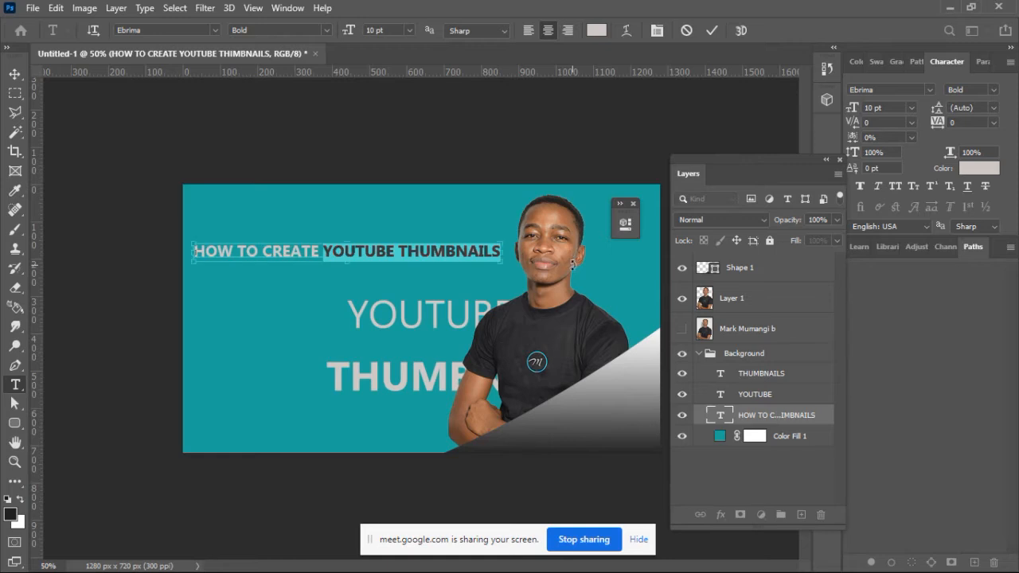
key("BackSpace")
left_click(711, 30)
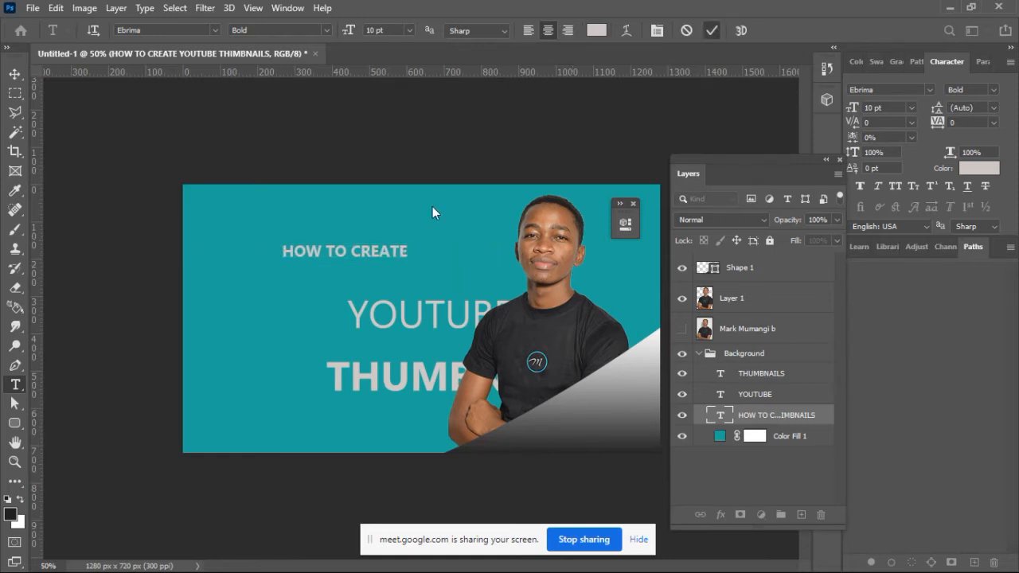
Step: Delete the separate YOUTUBE text layer and move THUMBNAILS out from behind the portrait into the free space beside it
key("v")
left_click(435, 325)
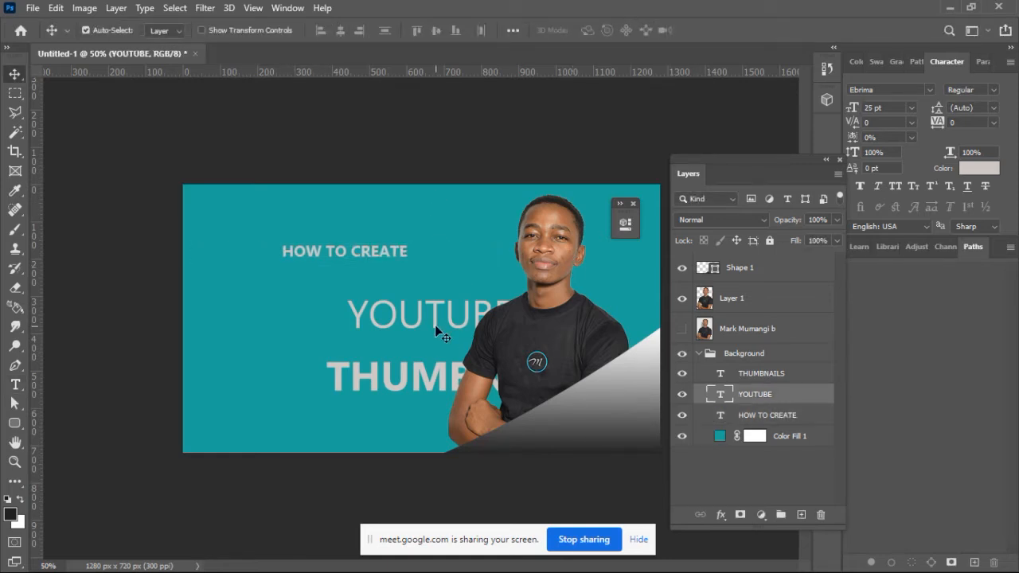
key("Delete")
left_click_drag(441, 374, 317, 359)
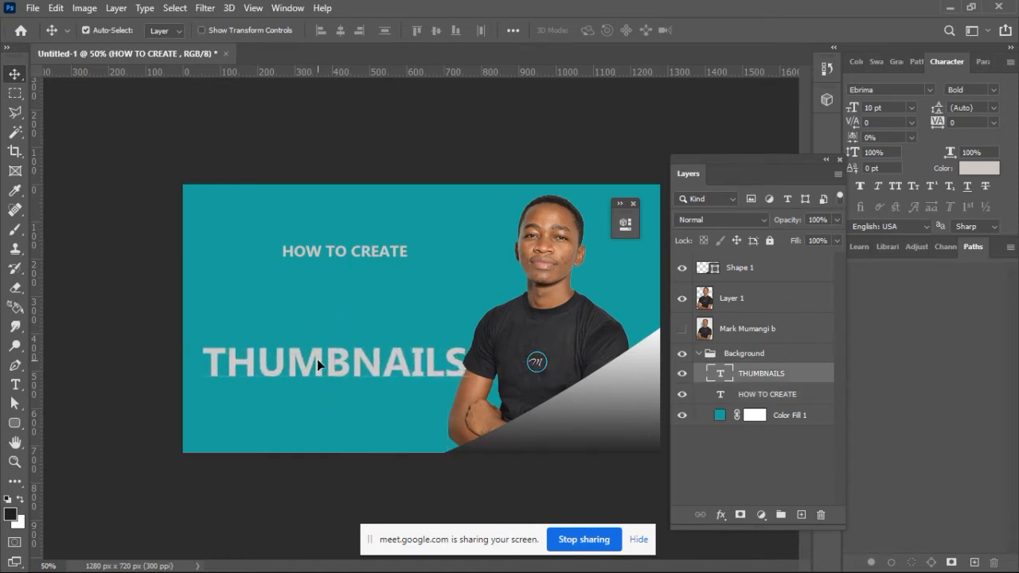
Step: Set the HOW TO CREATE line's font size to 21 pt
left_click(392, 250)
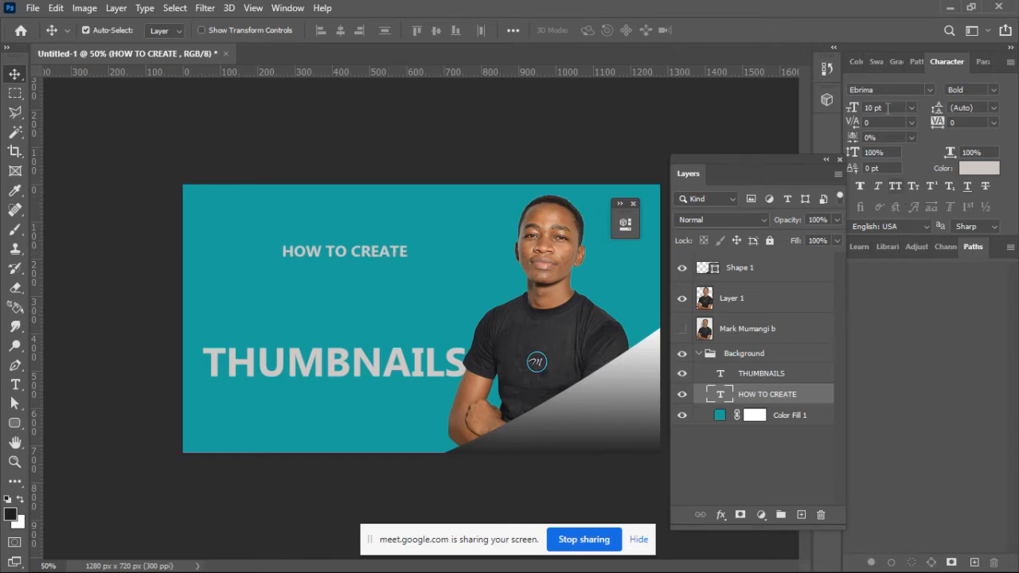
left_click(867, 107)
type("21")
key("Return")
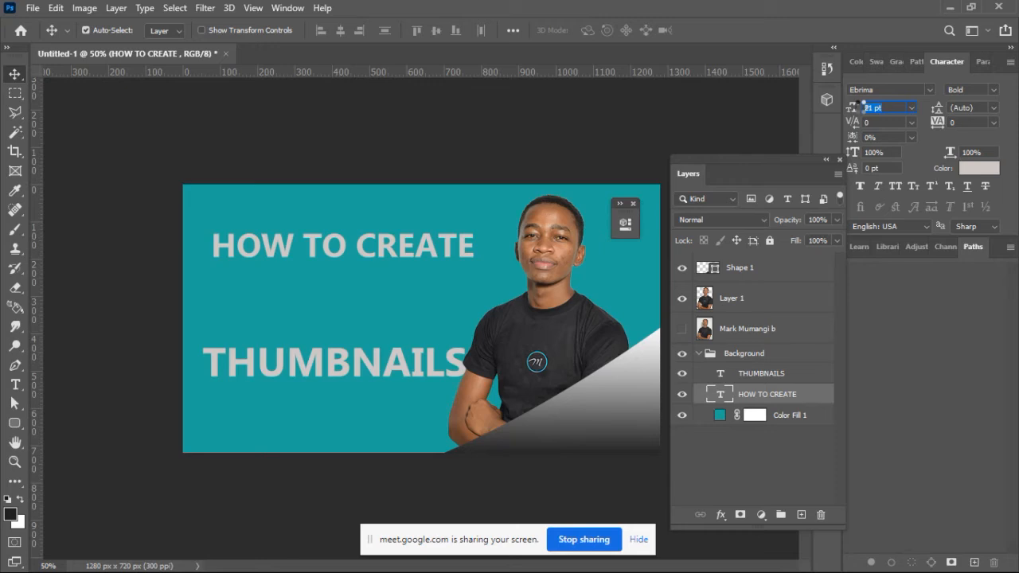
key("Return")
Step: Duplicate the HOW TO CREATE line just below itself and replace the copy's text with YOUTUBE
left_click_drag(447, 246, 413, 307)
double_click(413, 307)
type("YOUTUBE THUMBNAILS")
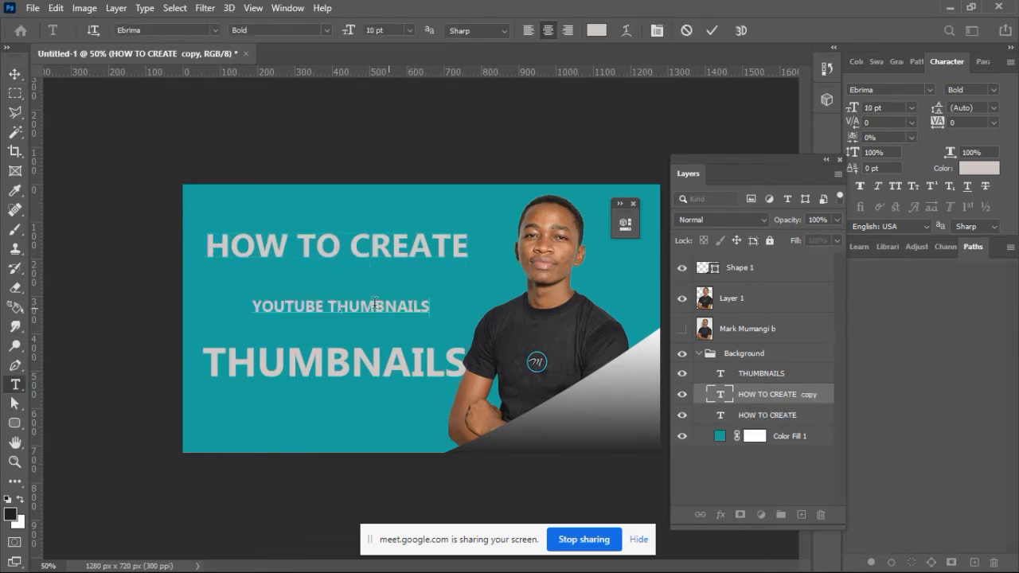
left_click_drag(327, 307, 507, 301)
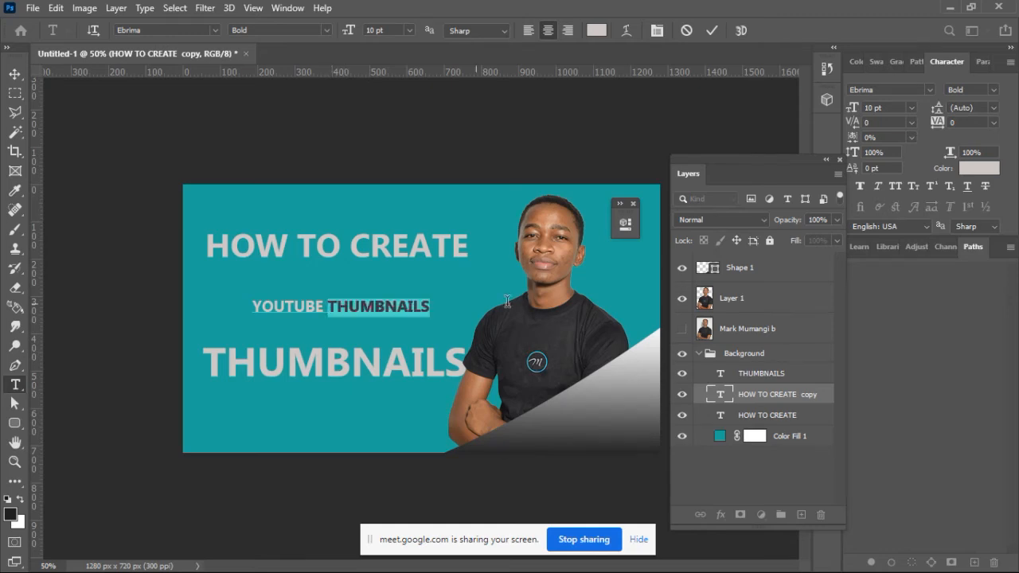
key("BackSpace")
key("BackSpace")
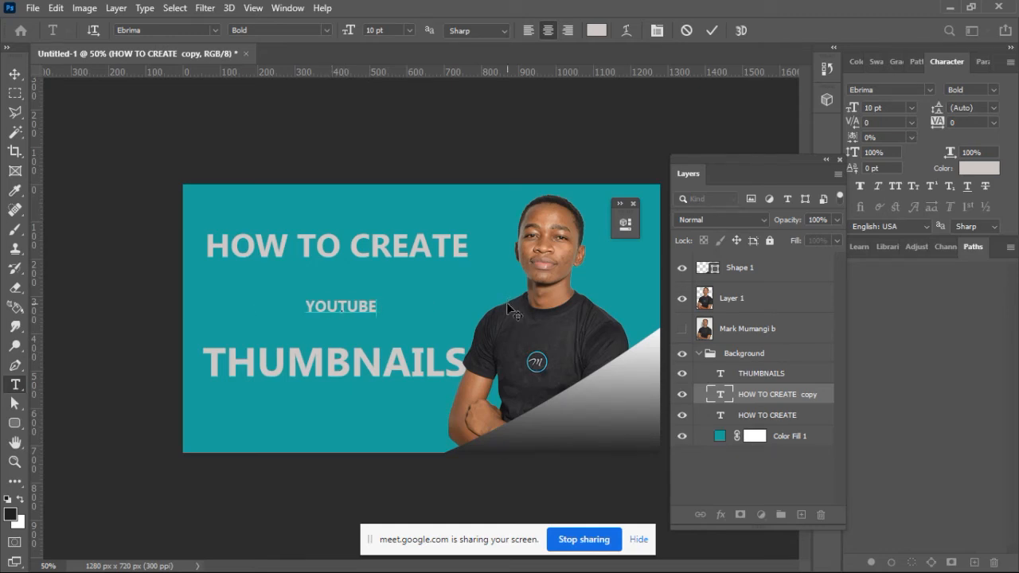
left_click(712, 31)
Step: Set the YOUTUBE text to 23 pt and move the YOUTUBE and THUMBNAILS lines lower on the canvas
key("v")
left_click_drag(852, 116, 865, 116)
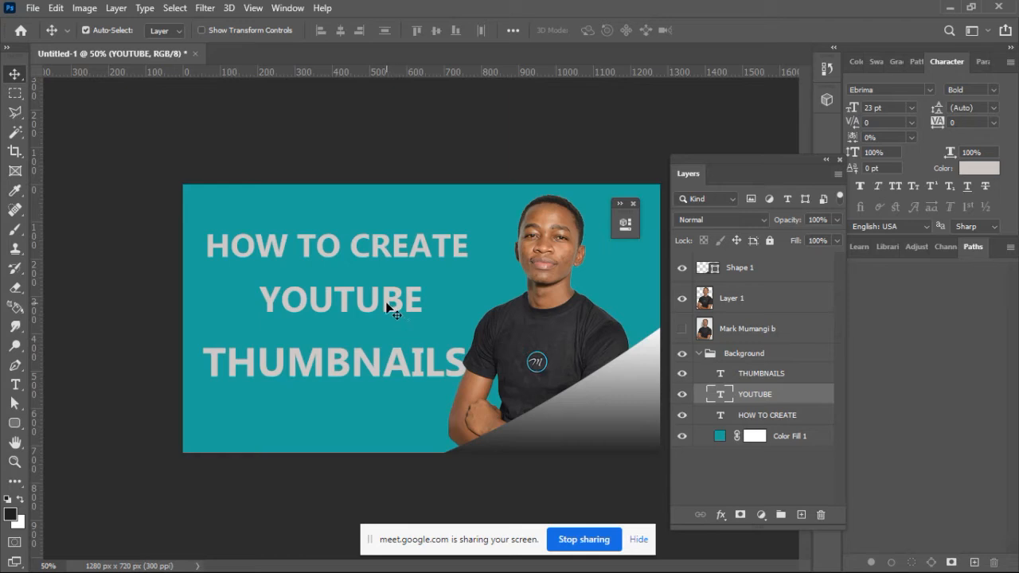
left_click_drag(386, 304, 382, 383)
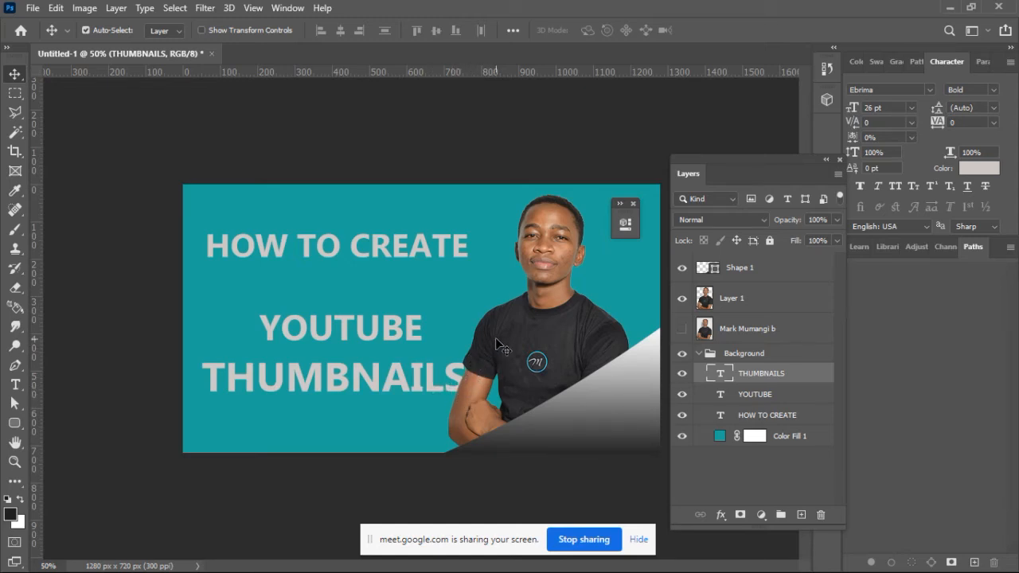
Step: Set the THUMBNAILS text to 25 pt, shift it slightly away from the portrait, and move YOUTUBE up between the other lines
double_click(292, 384)
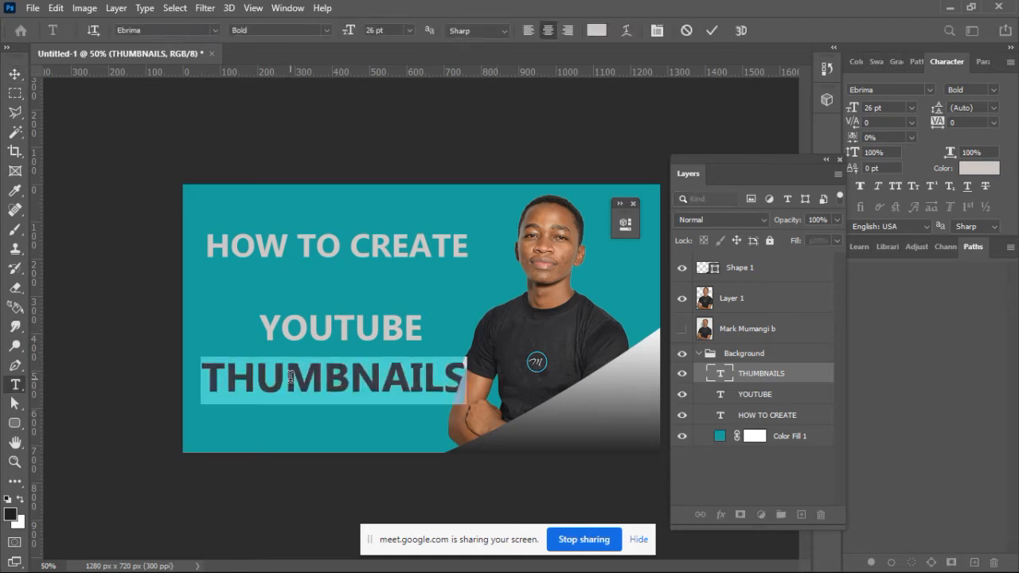
left_click_drag(857, 109, 854, 110)
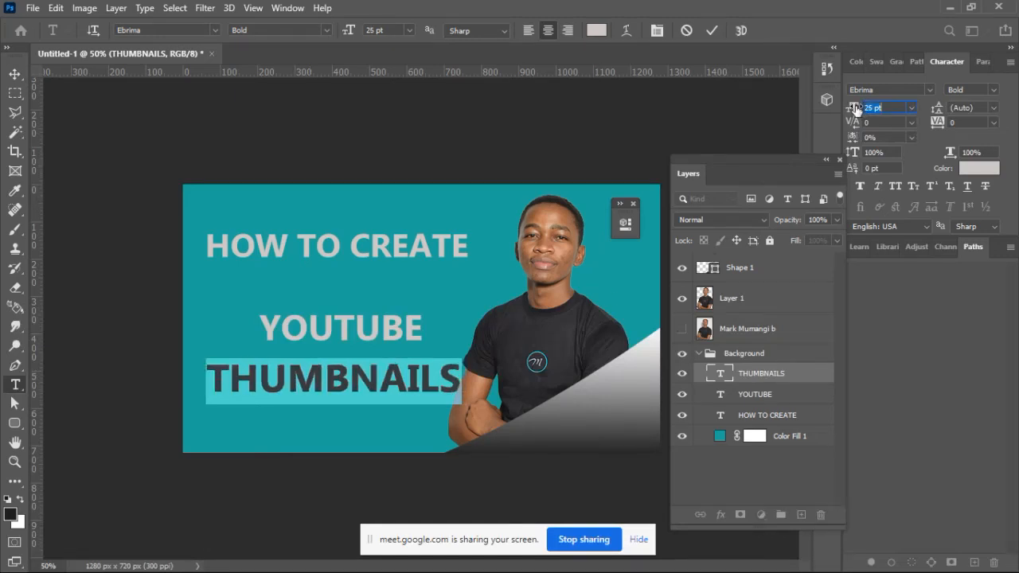
left_click(716, 30)
key("v")
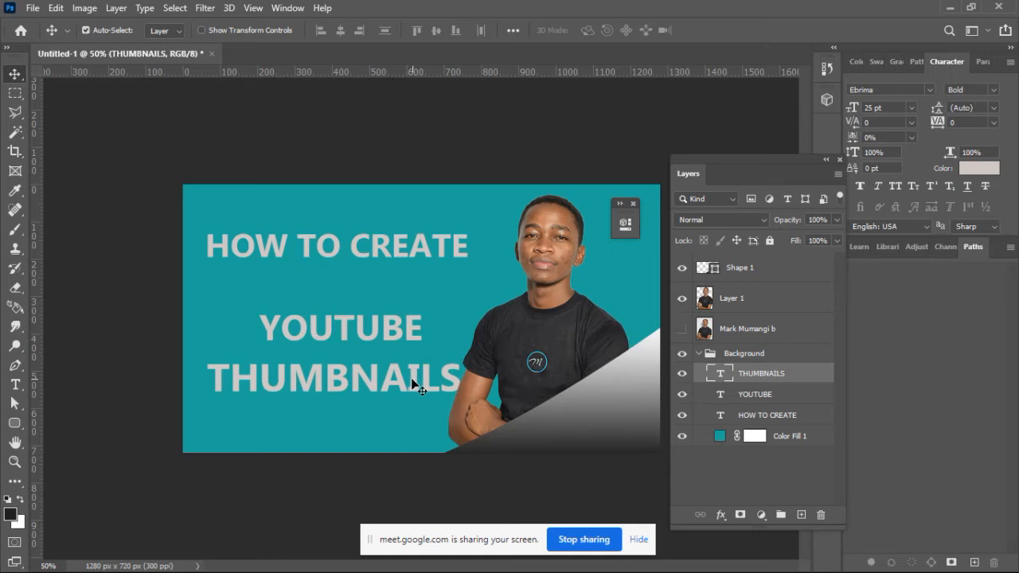
left_click_drag(410, 381, 406, 385)
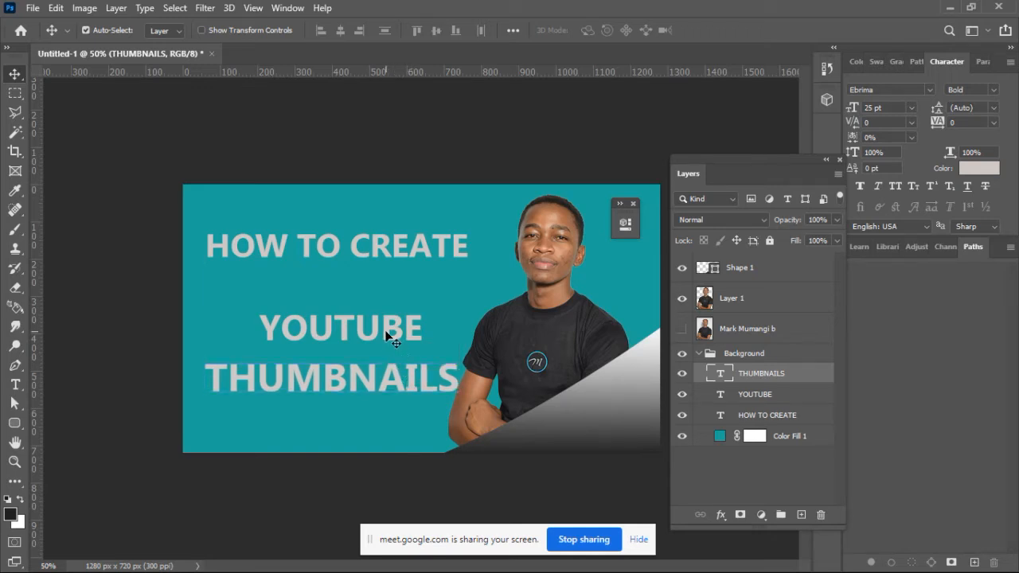
left_click_drag(389, 333, 377, 313)
Step: Set the HOW TO CREATE line to 25 pt and reposition it fully inside the canvas beside the portrait's head
left_click(400, 251)
left_click_drag(398, 252, 394, 244)
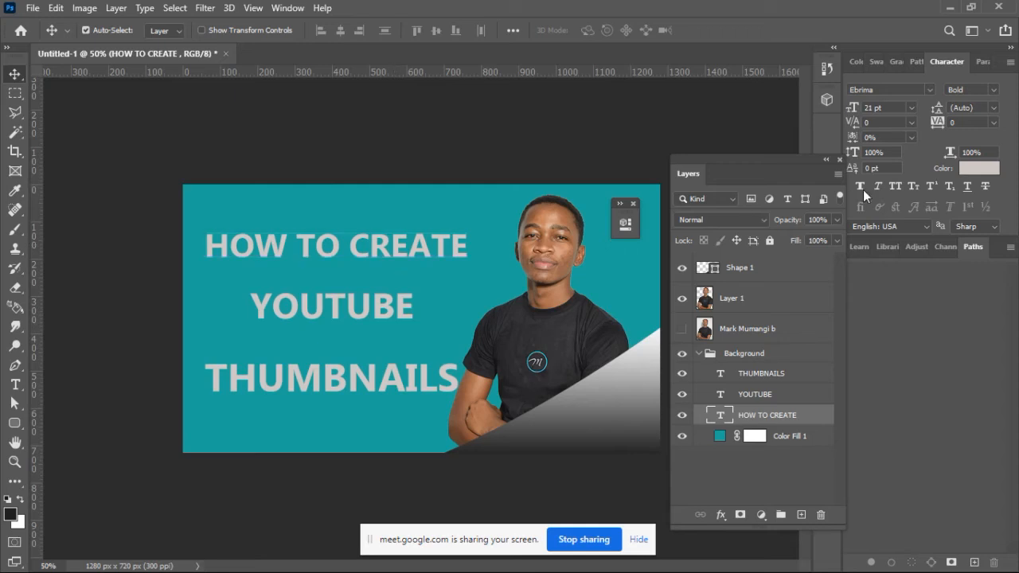
left_click_drag(851, 112, 855, 108)
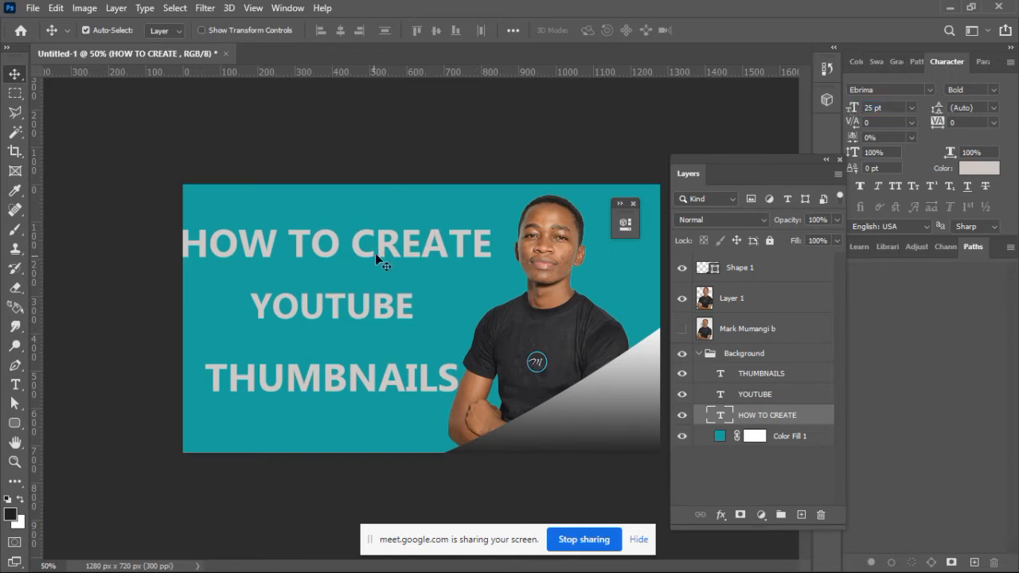
left_click_drag(381, 249, 397, 253)
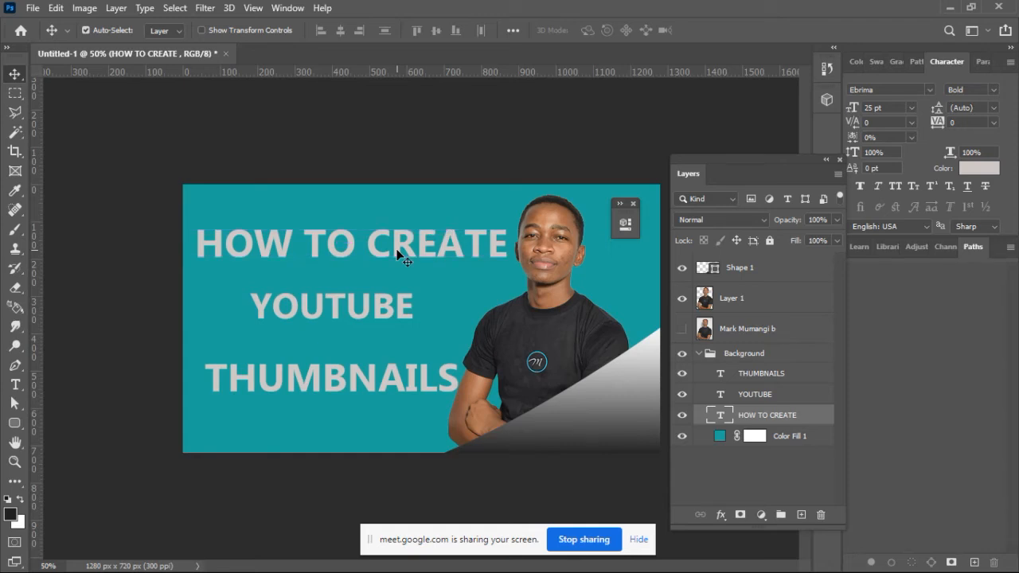
left_click_drag(398, 252, 397, 252)
Step: Change the HOW TO CREATE line's text to CREATING and commit it
double_click(372, 251)
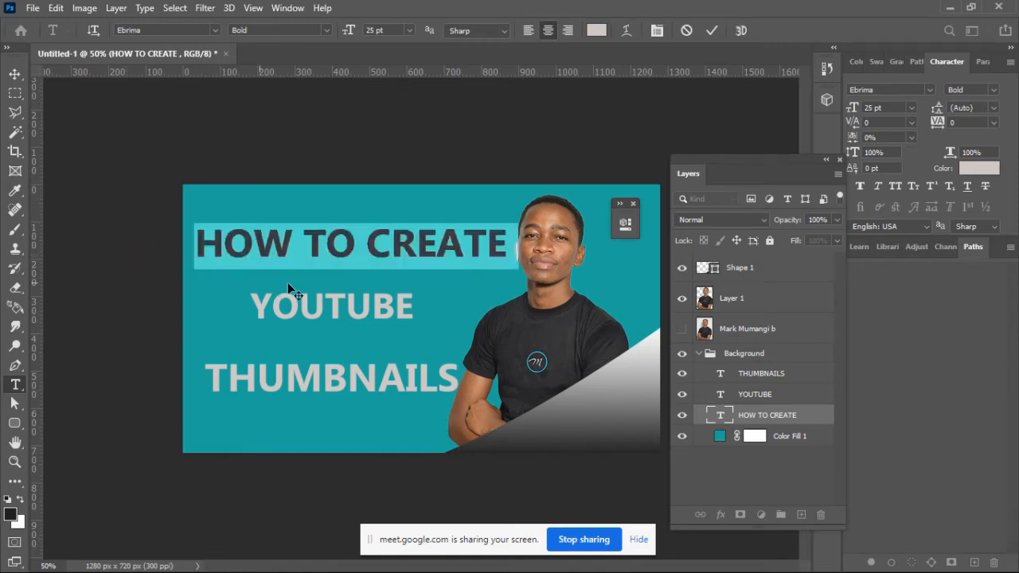
left_click(366, 246)
left_click_drag(367, 247, 119, 247)
key("BackSpace")
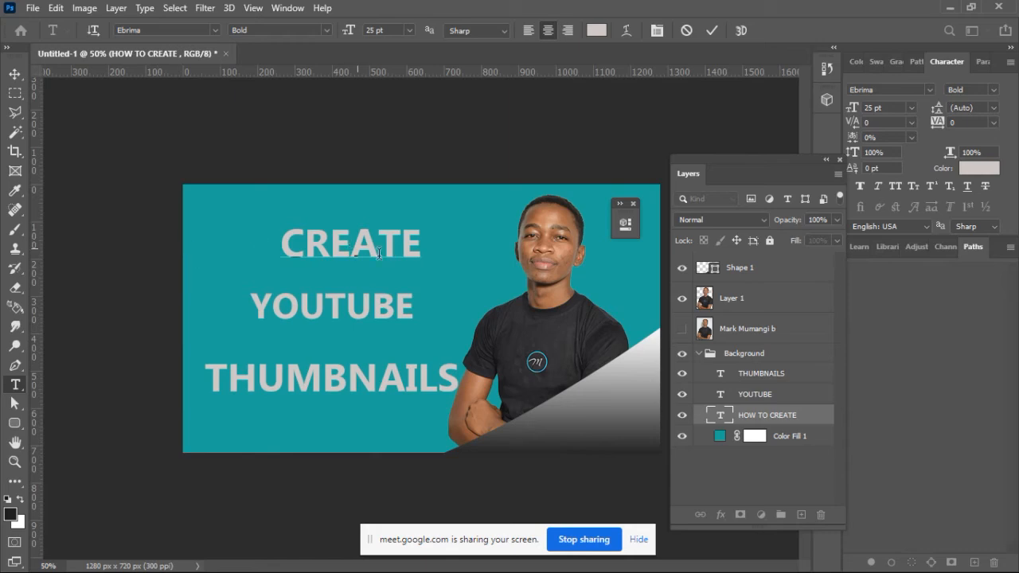
left_click(427, 255)
key("BackSpace")
type("ING")
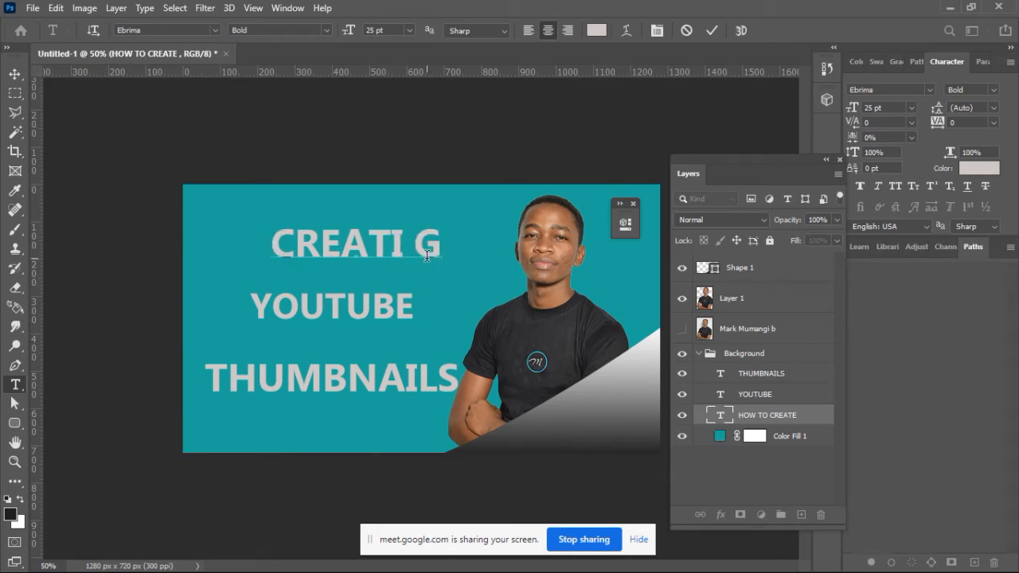
key("Left")
type("N")
key("Left")
key("BackSpace")
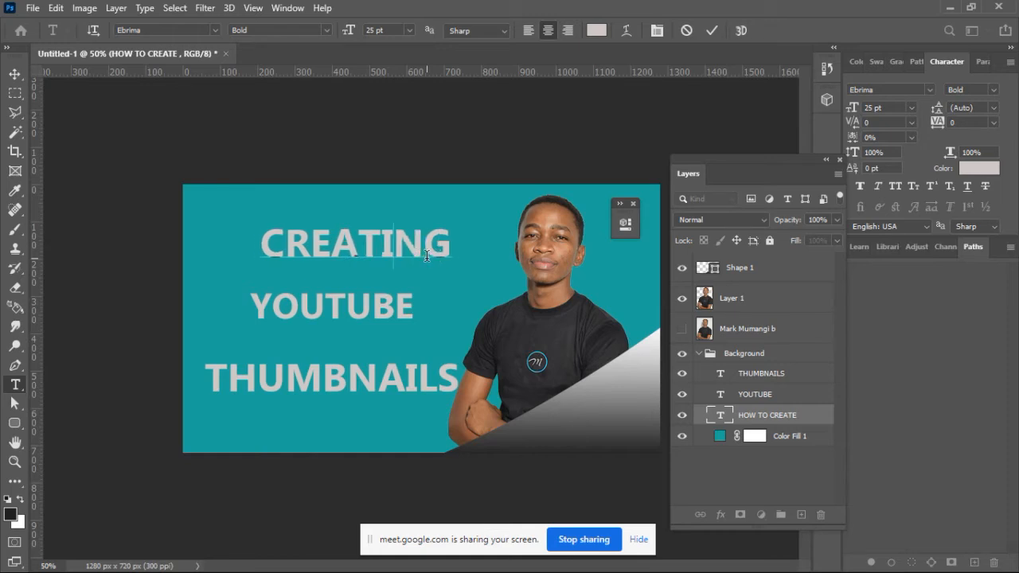
left_click(711, 35)
Step: Set the CREATING text to 33 pt, position it above YOUTUBE, and move YOUTUBE down midway between CREATING and THUMBNAILS
left_click_drag(855, 112, 856, 113)
left_click_drag(451, 241, 431, 254)
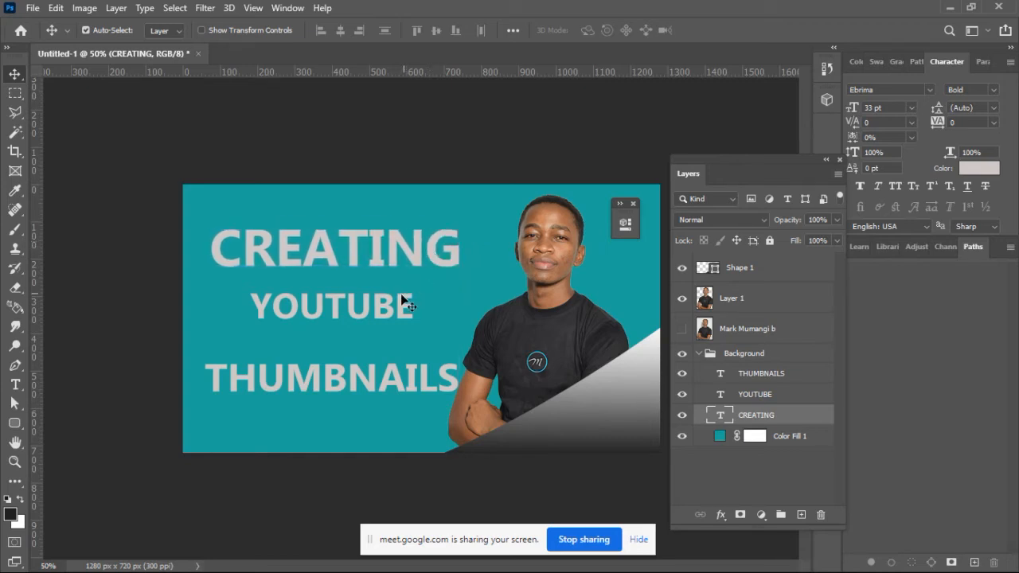
left_click_drag(379, 304, 380, 327)
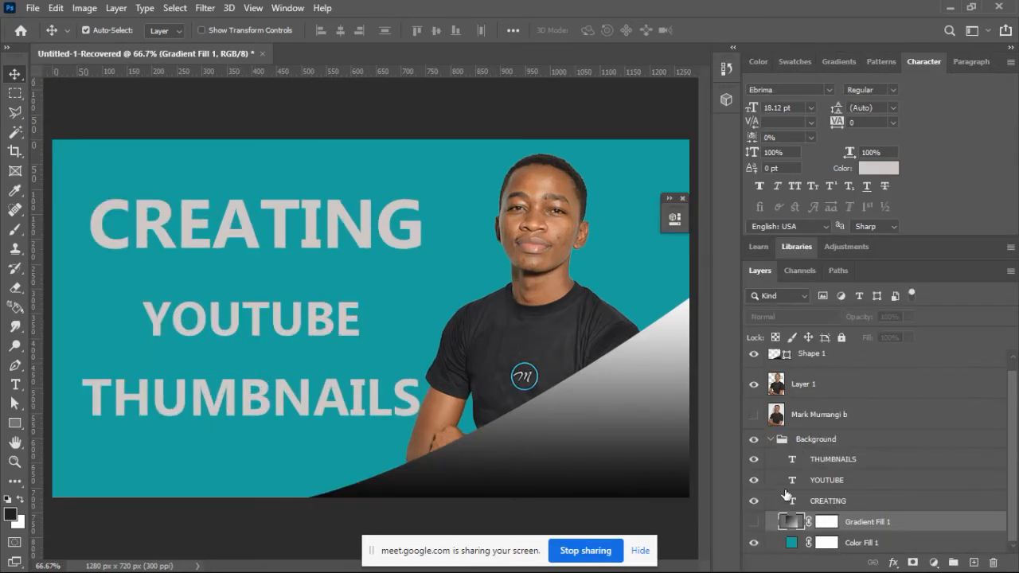
Step: Dismiss the hidden gradient fill's settings unchanged and recolor the teal background fill to near-black 000a09
double_click(790, 521)
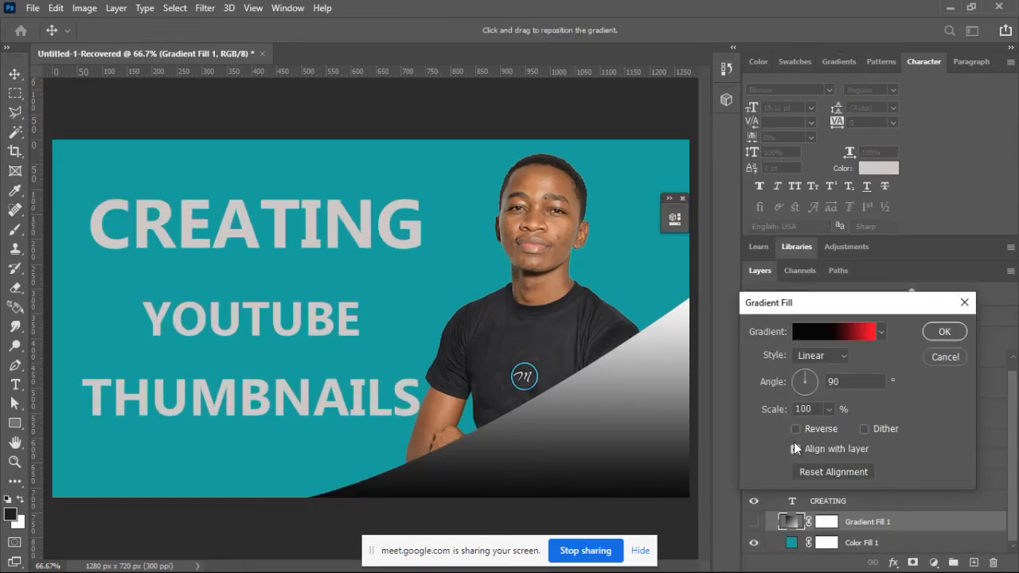
left_click(945, 357)
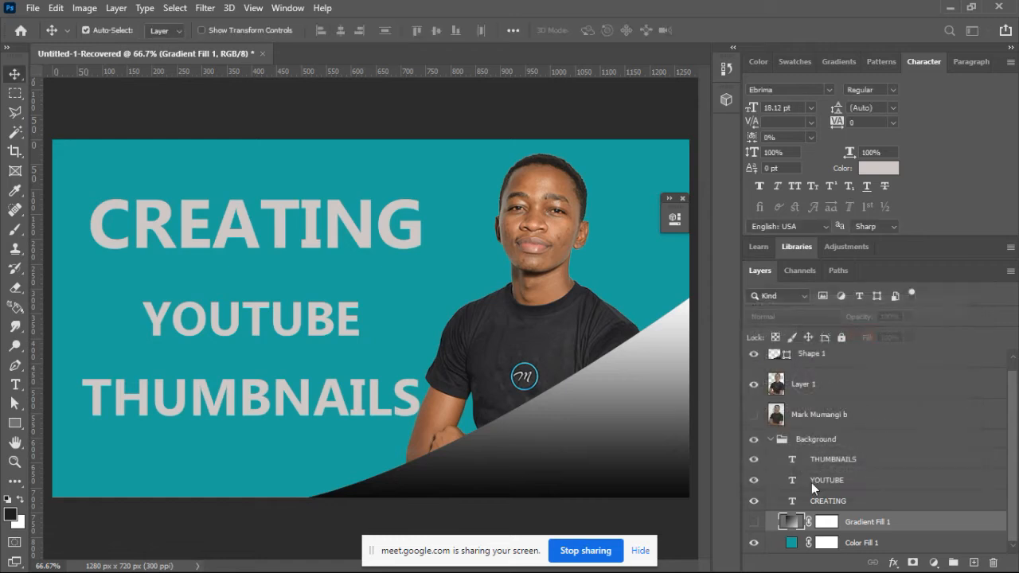
left_click(792, 544)
double_click(792, 544)
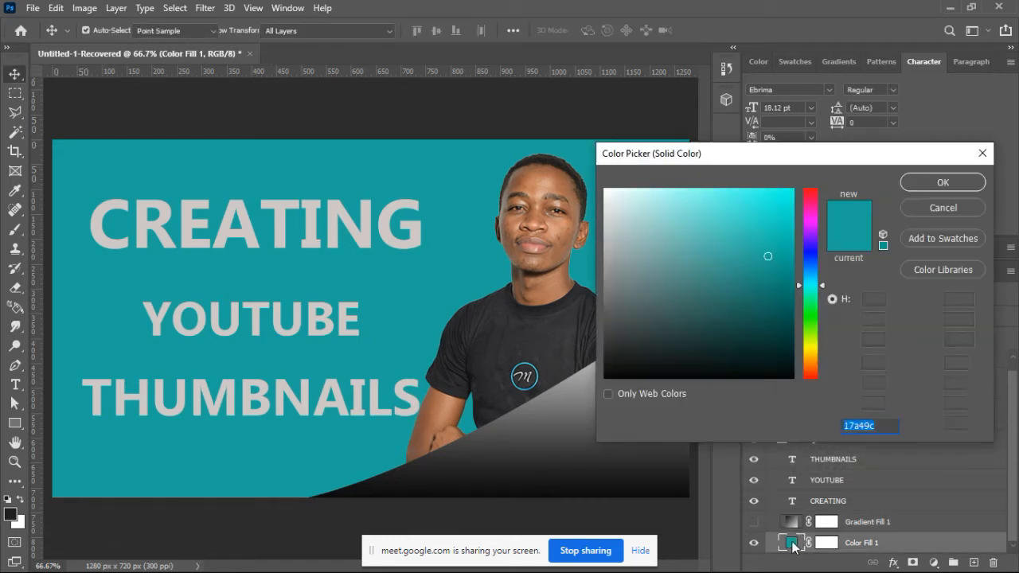
left_click(773, 348)
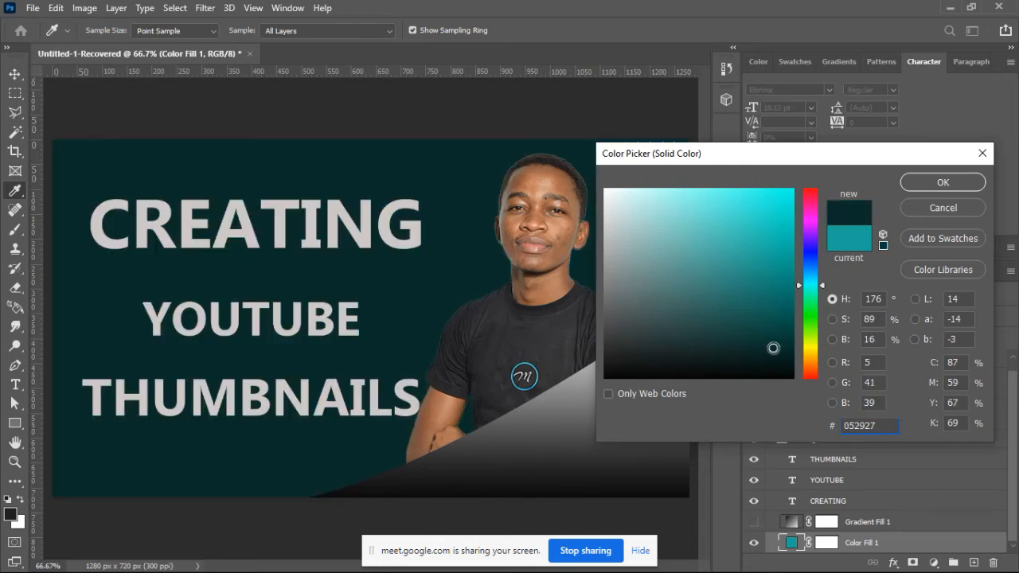
left_click_drag(776, 360, 788, 372)
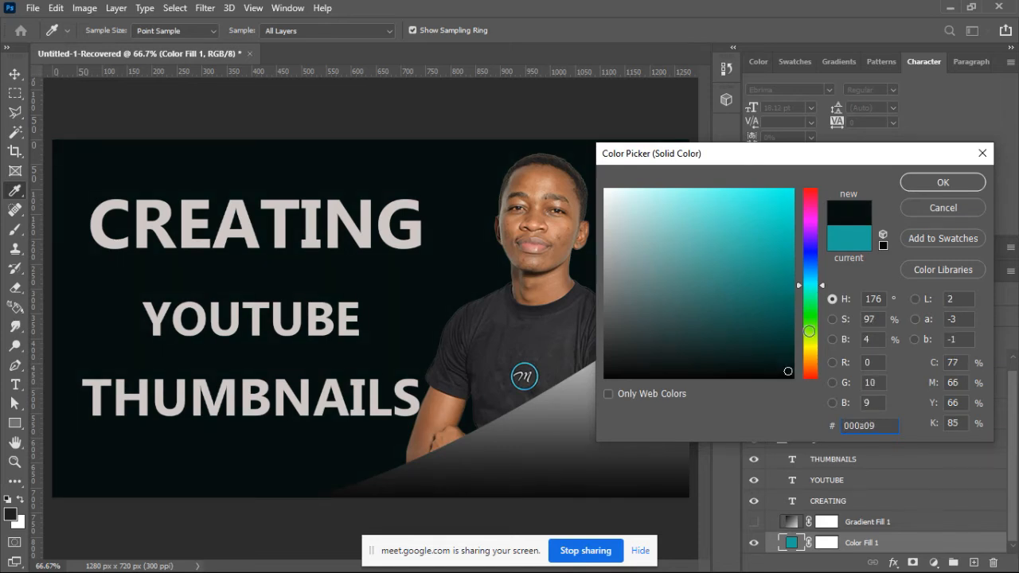
left_click(926, 183)
Step: Move the cut-out portrait slightly farther from the title text
left_click(541, 192)
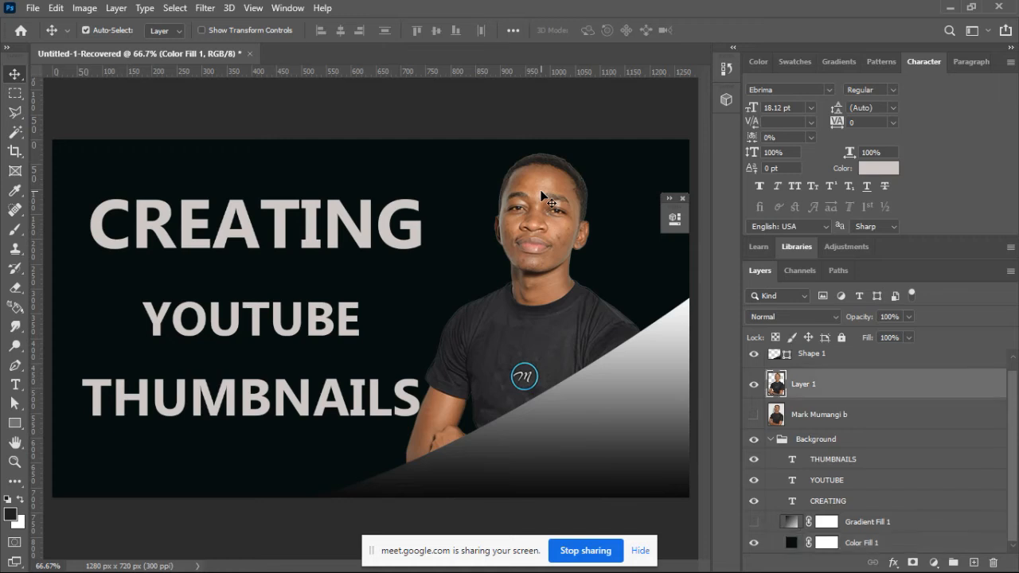
left_click_drag(542, 194, 547, 186)
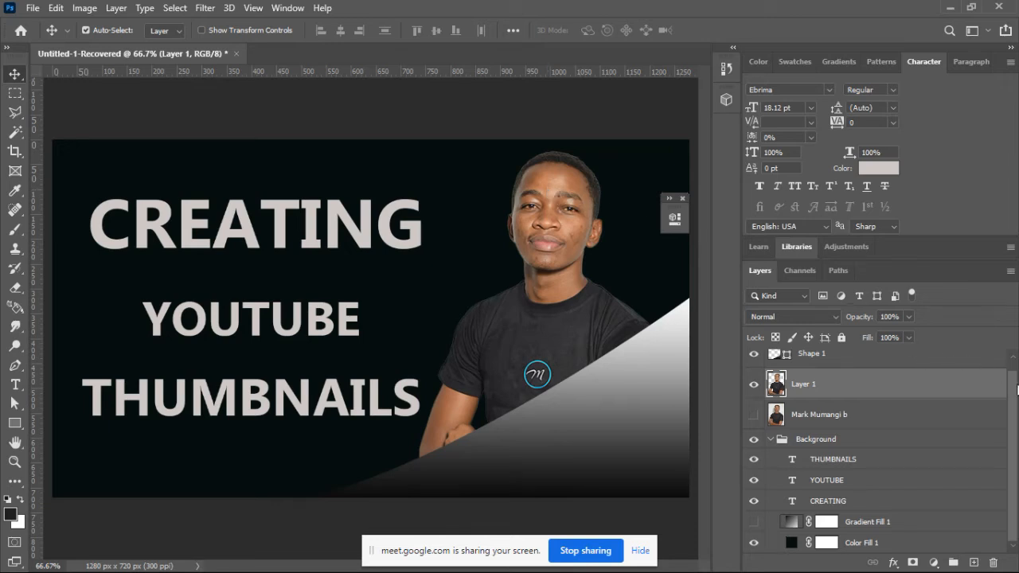
Step: Duplicate the THUMBNAILS, YOUTUBE and CREATING text layers together
left_click(832, 498)
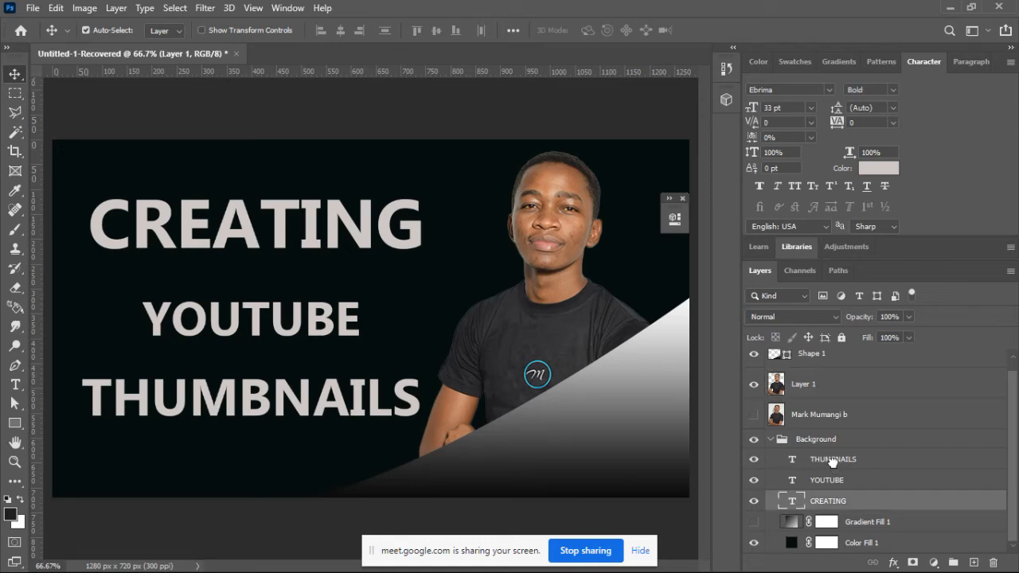
left_click(831, 460)
left_click(828, 477, "shift")
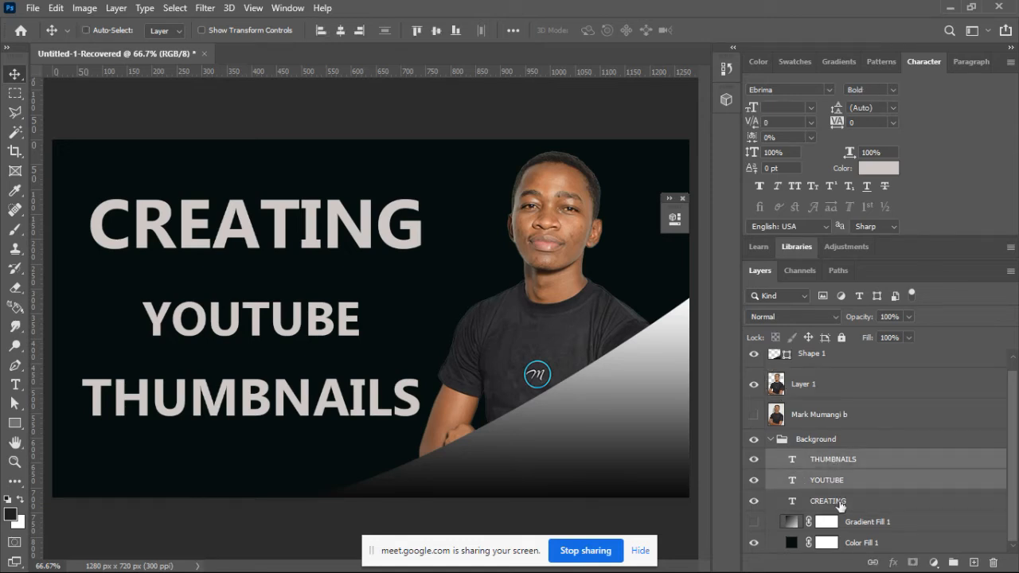
left_click(839, 502, "shift")
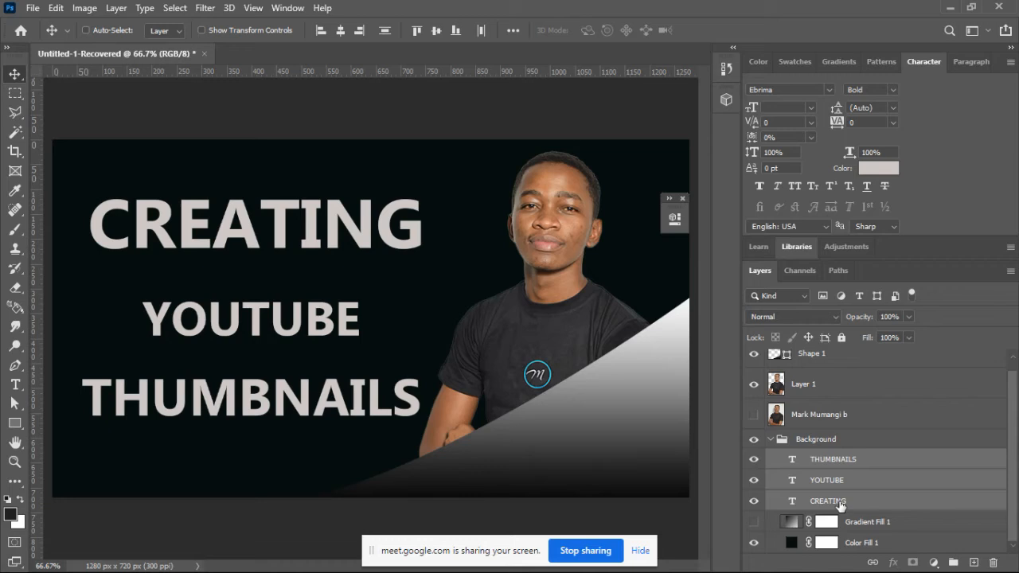
key("ctrl+j")
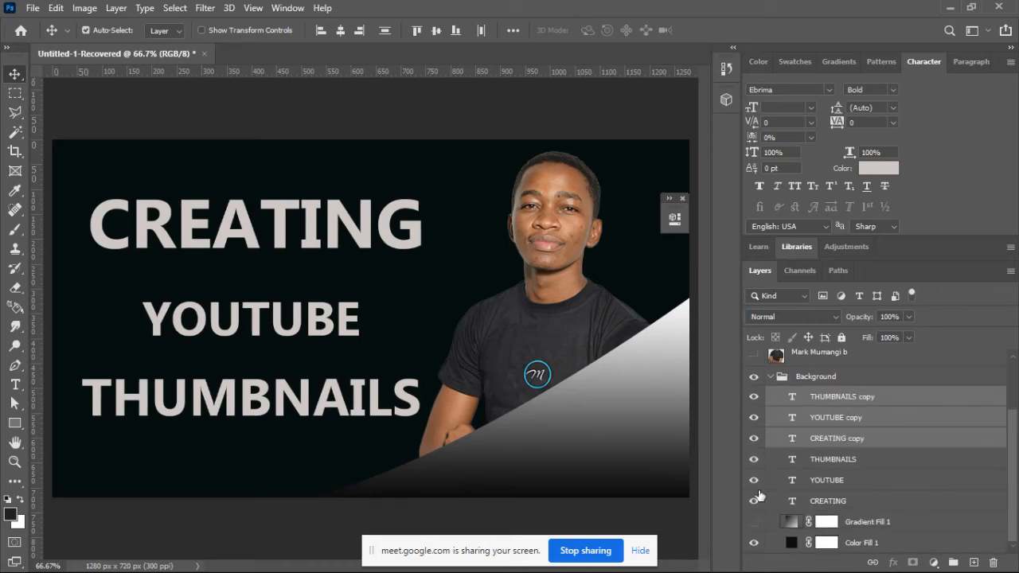
Step: Hide the original CREATING, YOUTUBE and THUMBNAILS text layers, keeping their copies visible
left_click(753, 501)
left_click(754, 480)
left_click(754, 459)
Step: Convert the CREATING copy, YOUTUBE copy and THUMBNAILS copy text layers to shapes, one at a time
left_click(393, 231)
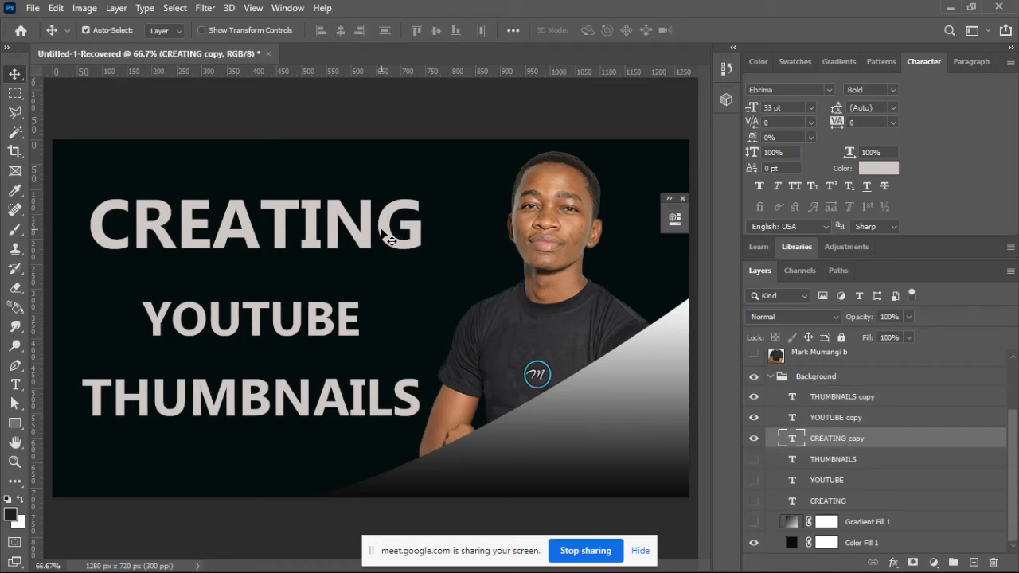
right_click(875, 437)
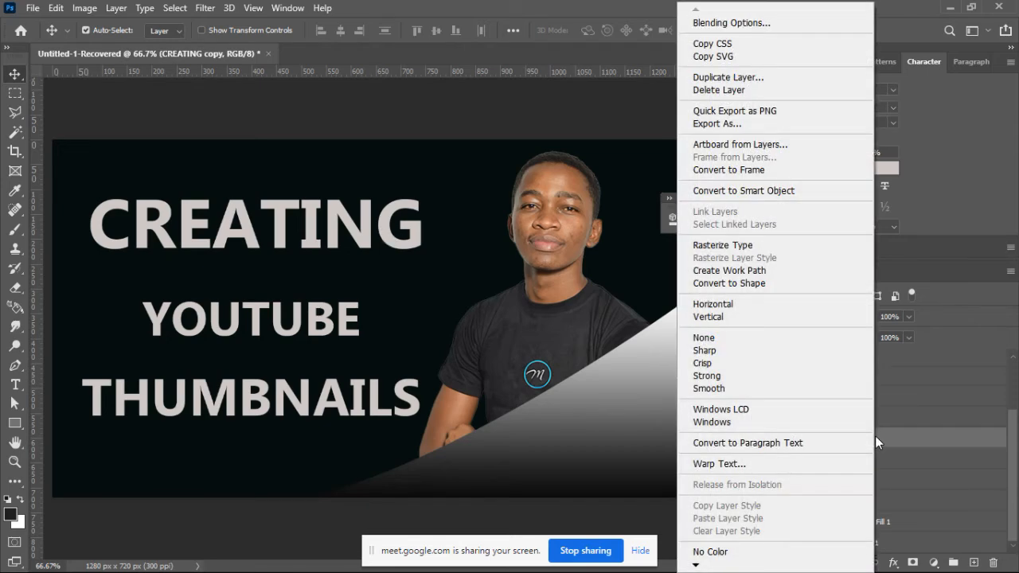
left_click(750, 283)
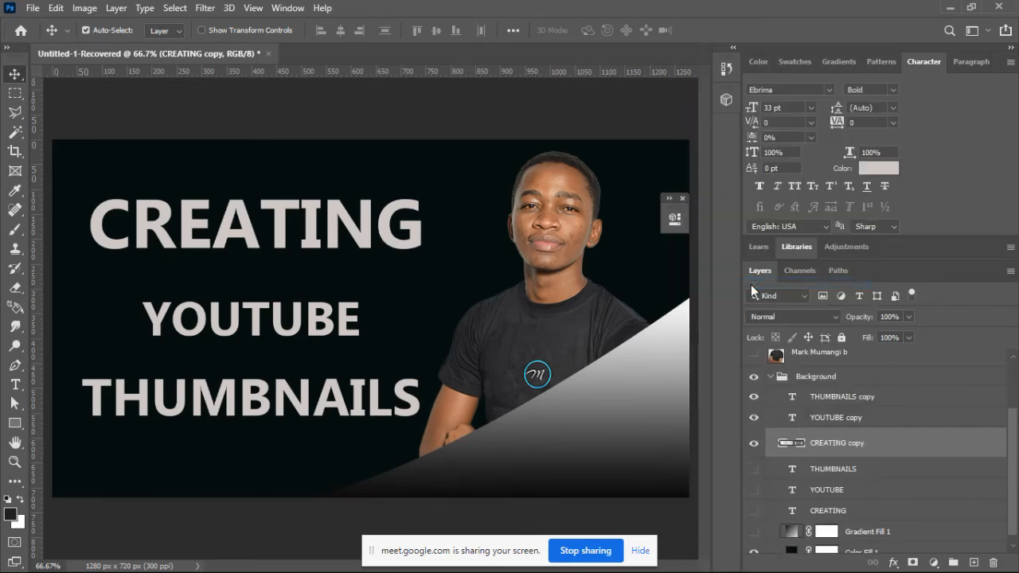
right_click(858, 419)
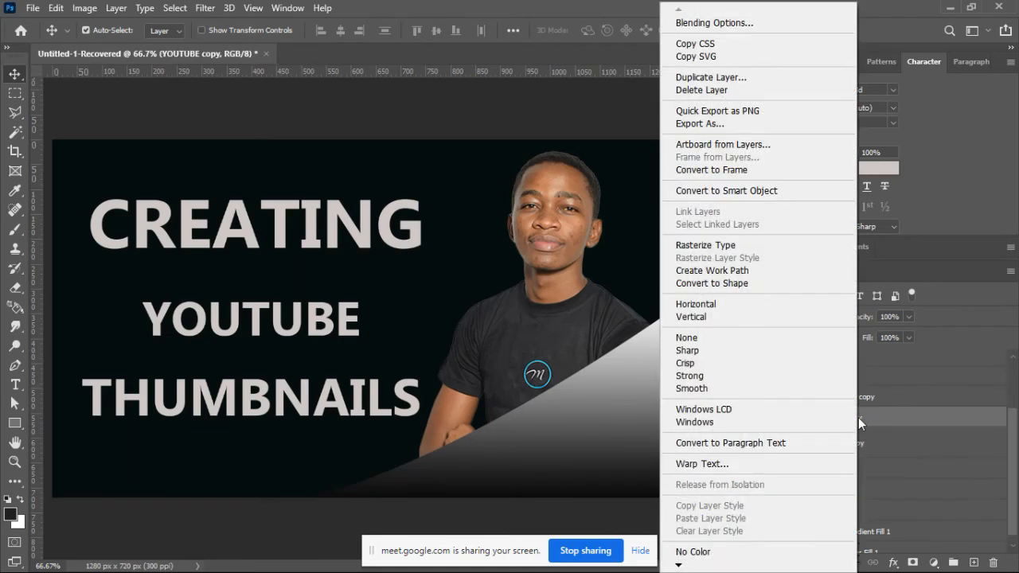
left_click(738, 283)
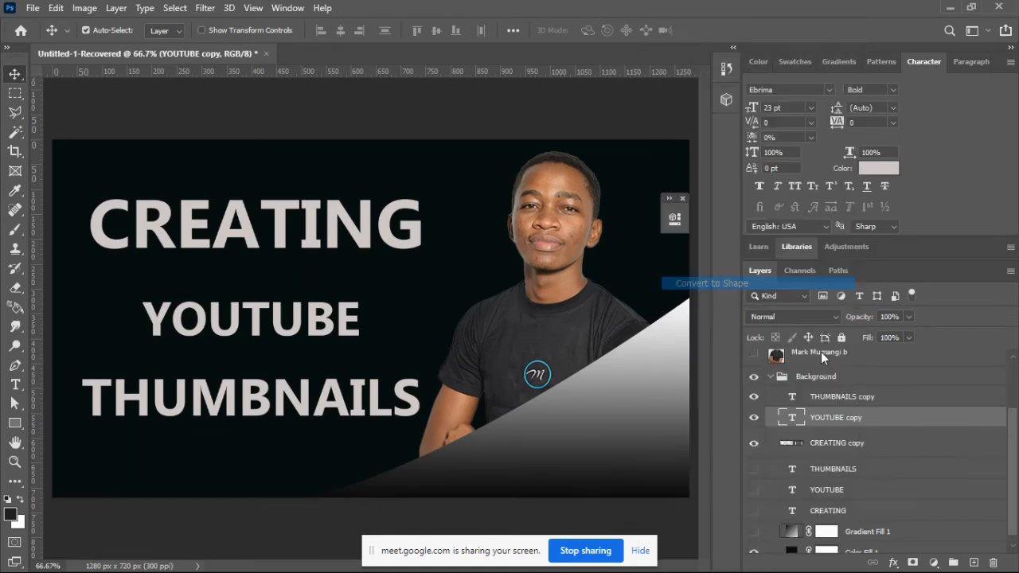
right_click(852, 397)
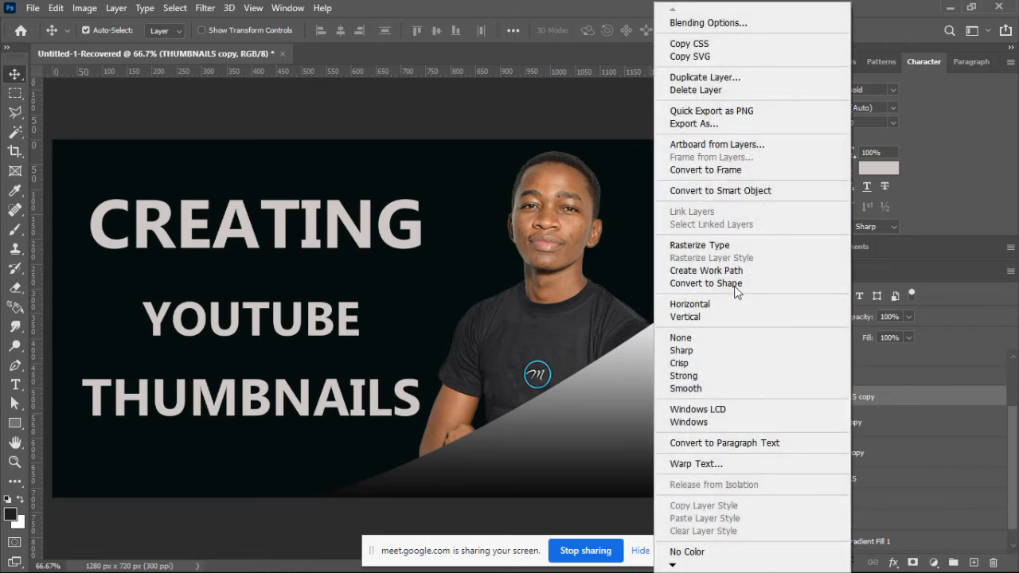
left_click(731, 285)
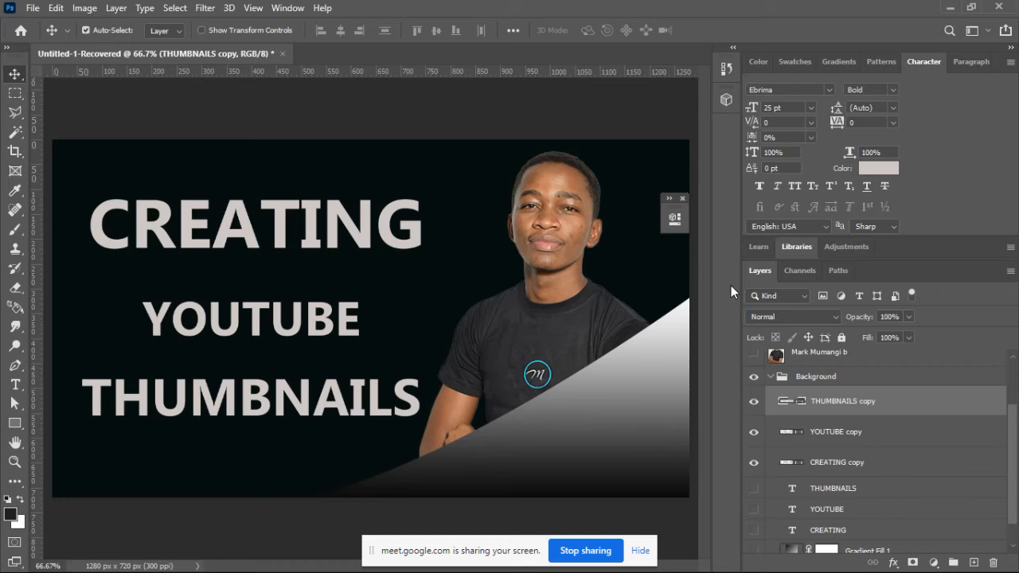
Step: Remove the fill from the CREATING copy shape so that only its outline path remains
left_click(837, 434)
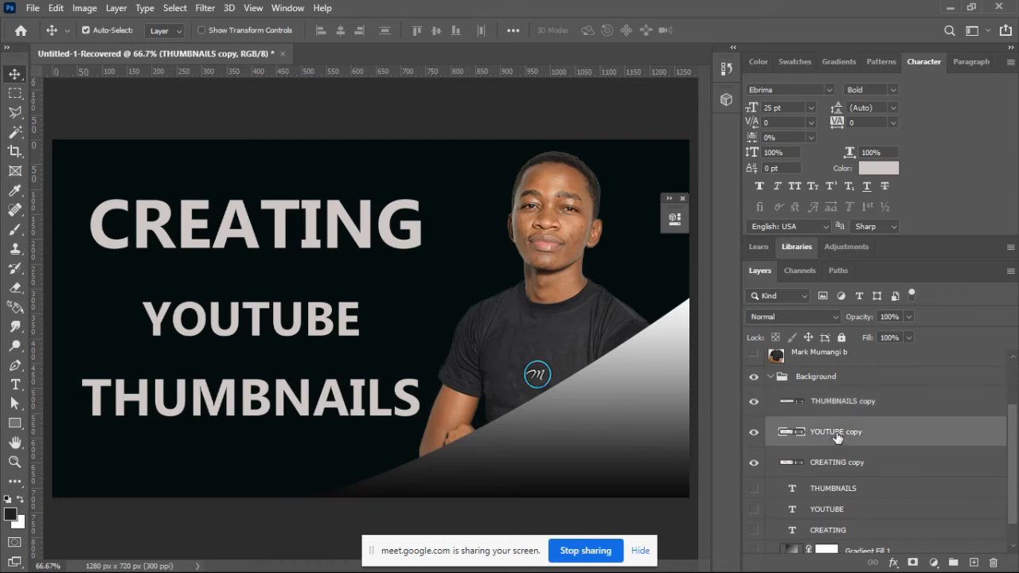
left_click(838, 463)
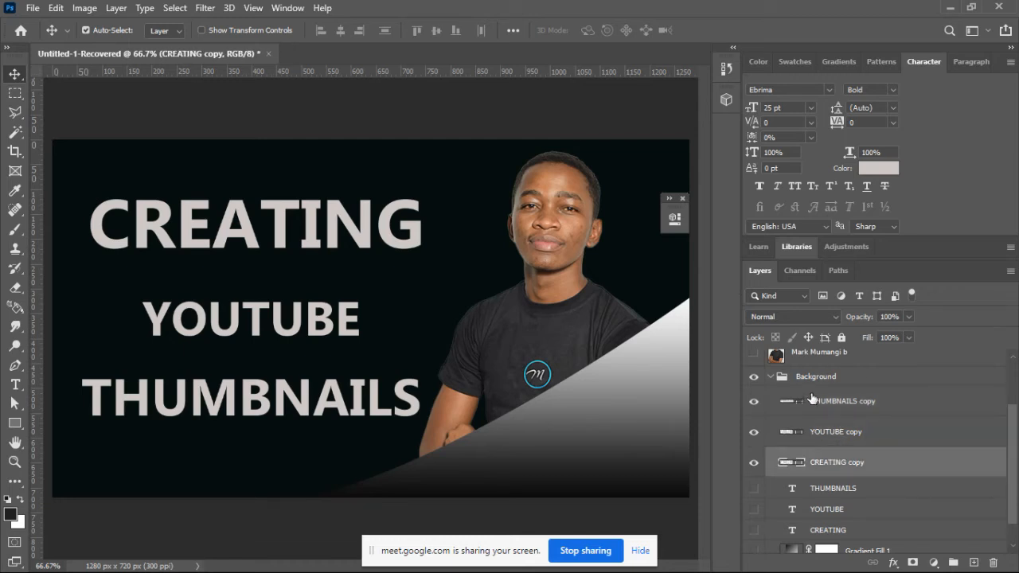
left_click(14, 423)
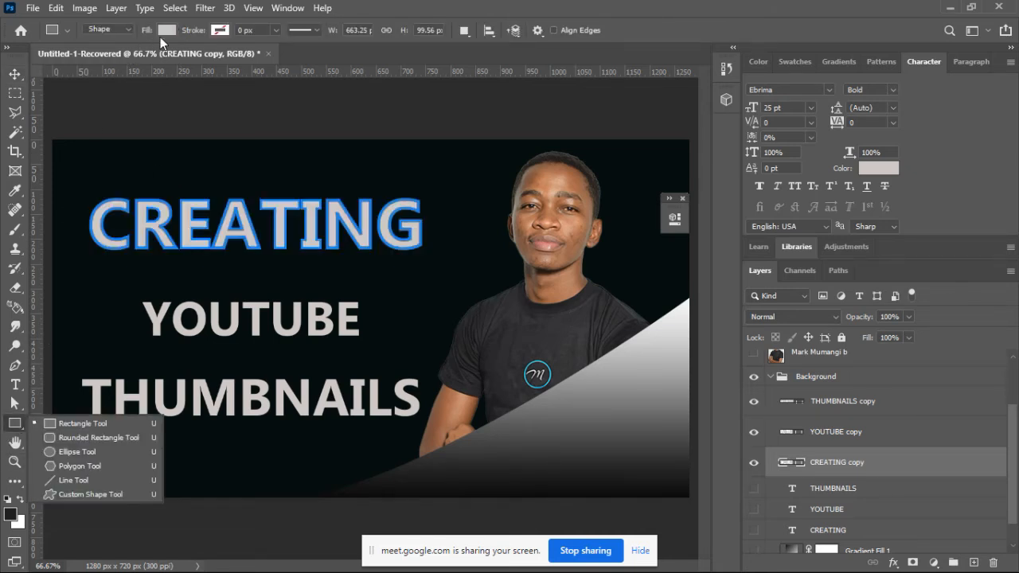
left_click(160, 36)
left_click(83, 56)
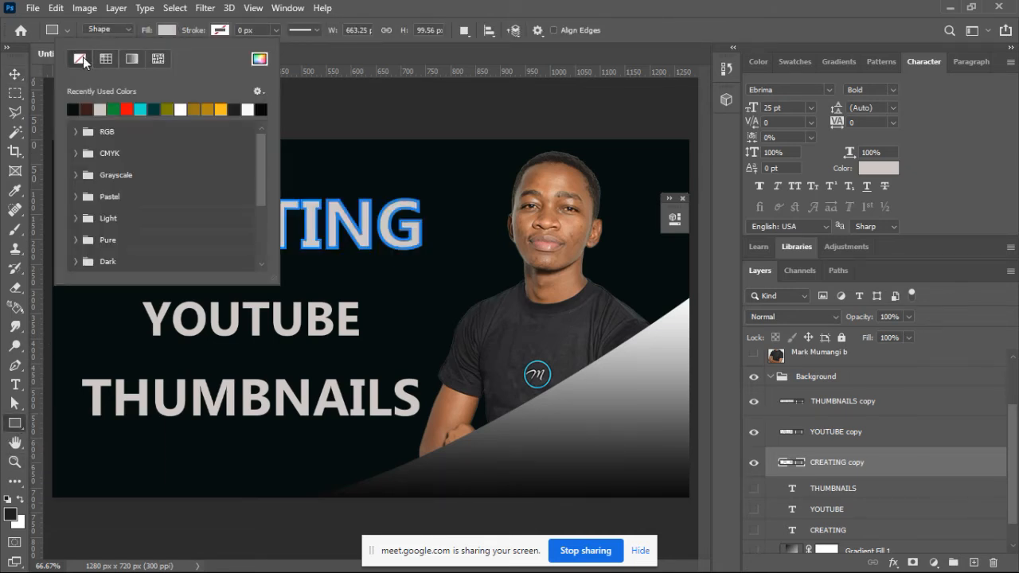
left_click(974, 467)
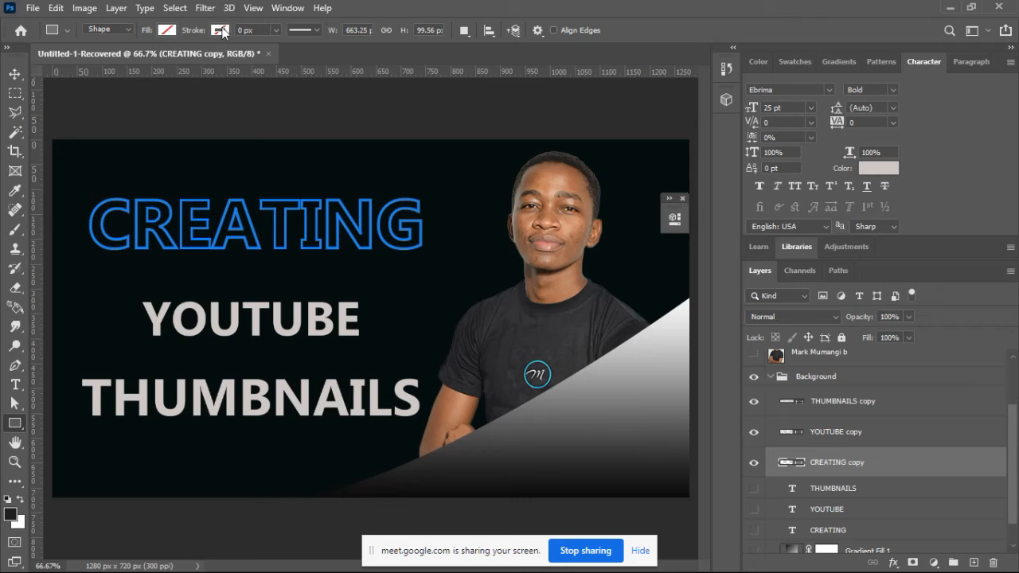
Step: Enable an Outer Glow layer style on the CREATING copy shape and show its settings
double_click(995, 469)
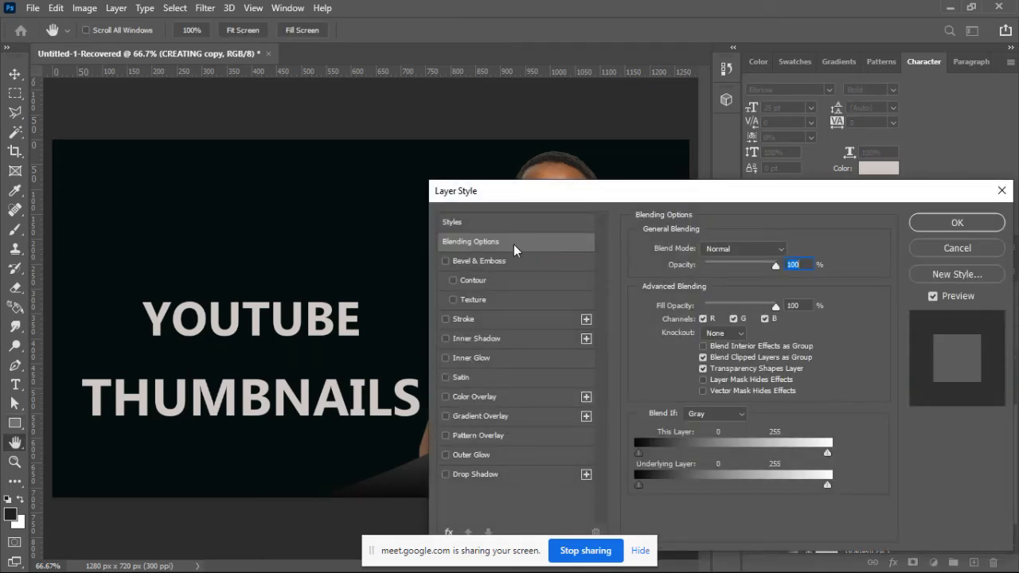
left_click(447, 454)
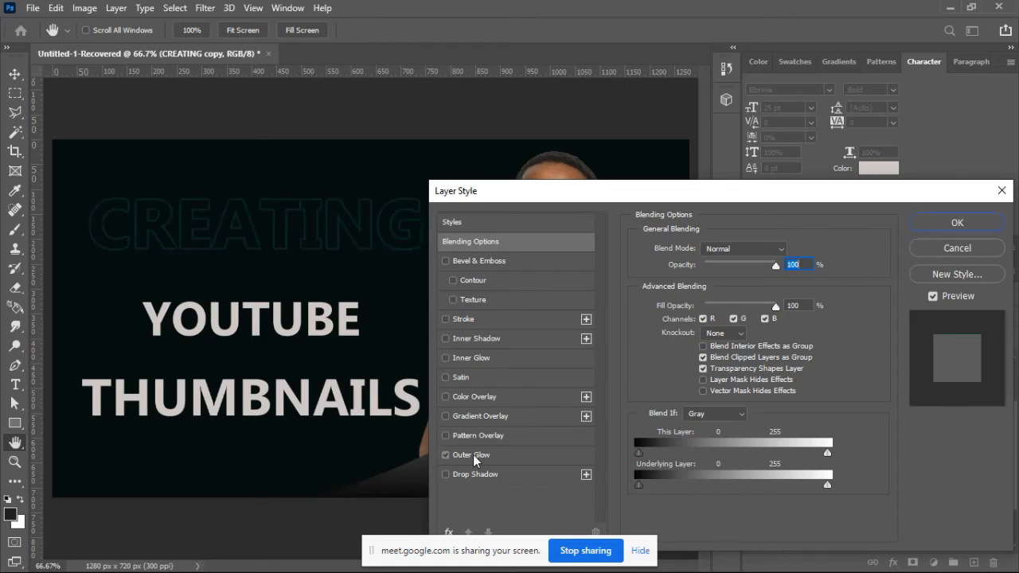
left_click(473, 455)
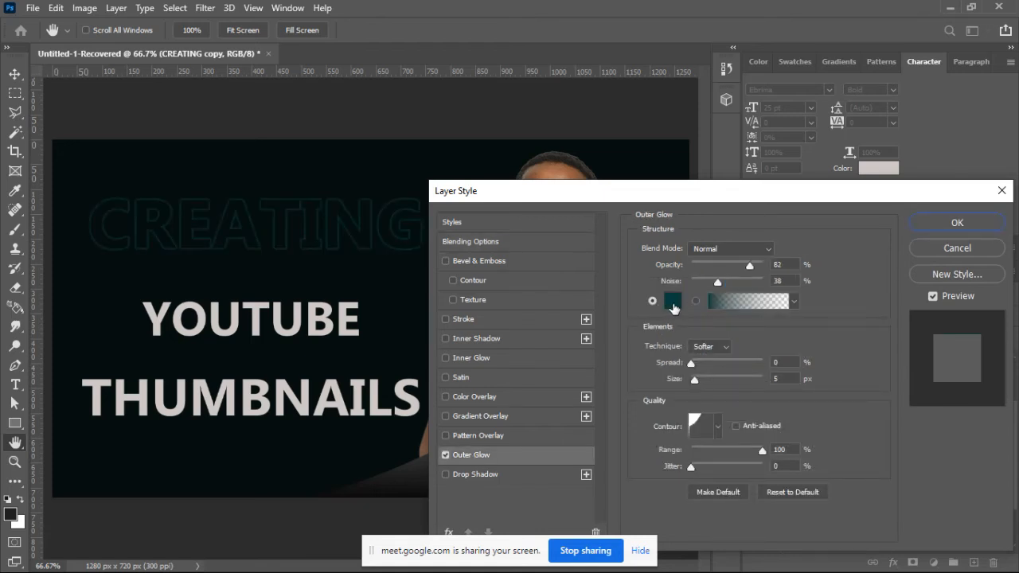
Step: Set the outer glow color of the CREATING copy shape to bright yellow-green #deff03 and apply the layer style
left_click(673, 301)
left_click(721, 302)
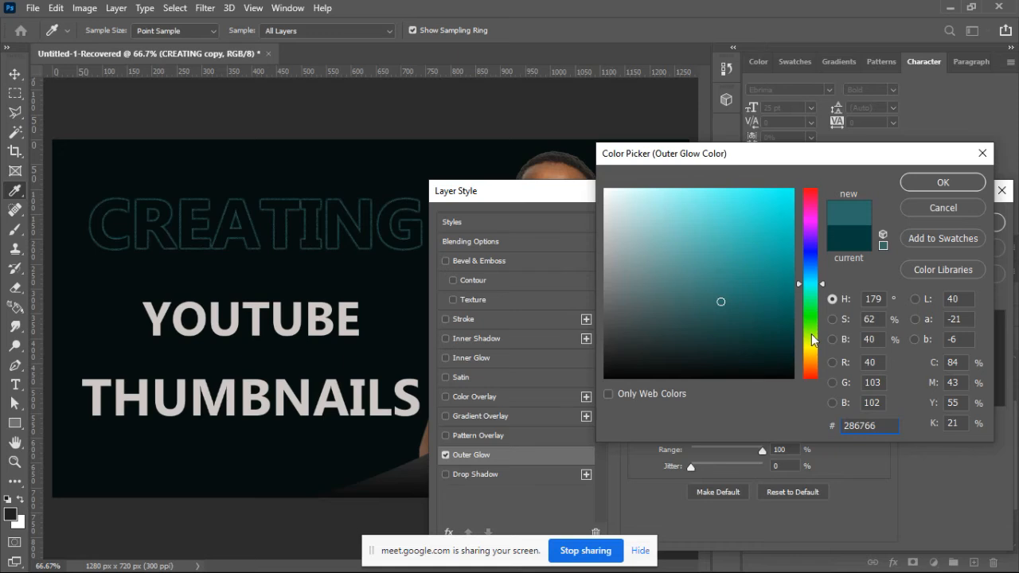
left_click(811, 333)
left_click_drag(776, 292, 793, 191)
left_click(809, 342)
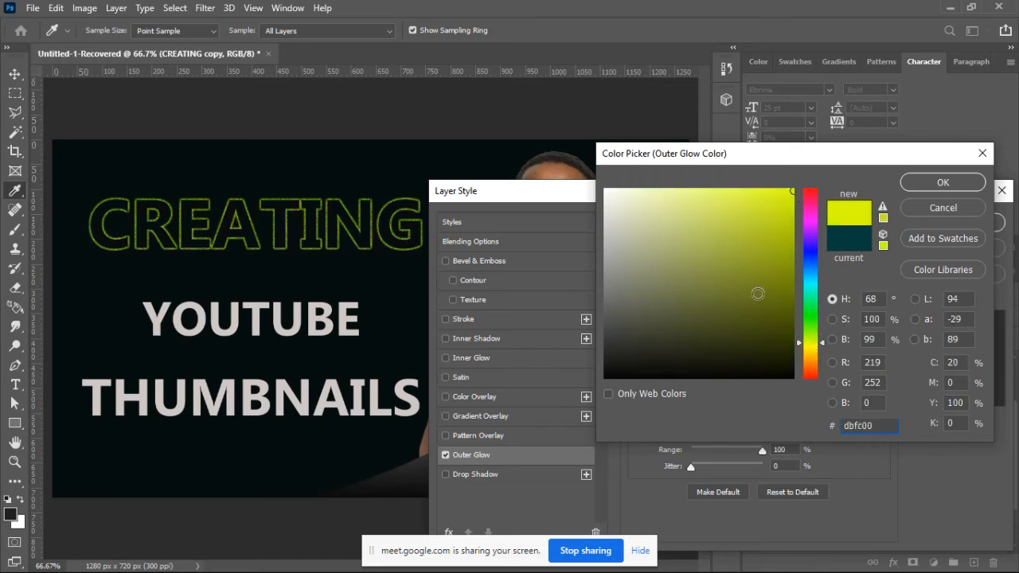
mouse_move(757, 292)
left_mouse_down()
mouse_move(770, 225)
mouse_move(791, 189)
left_mouse_up()
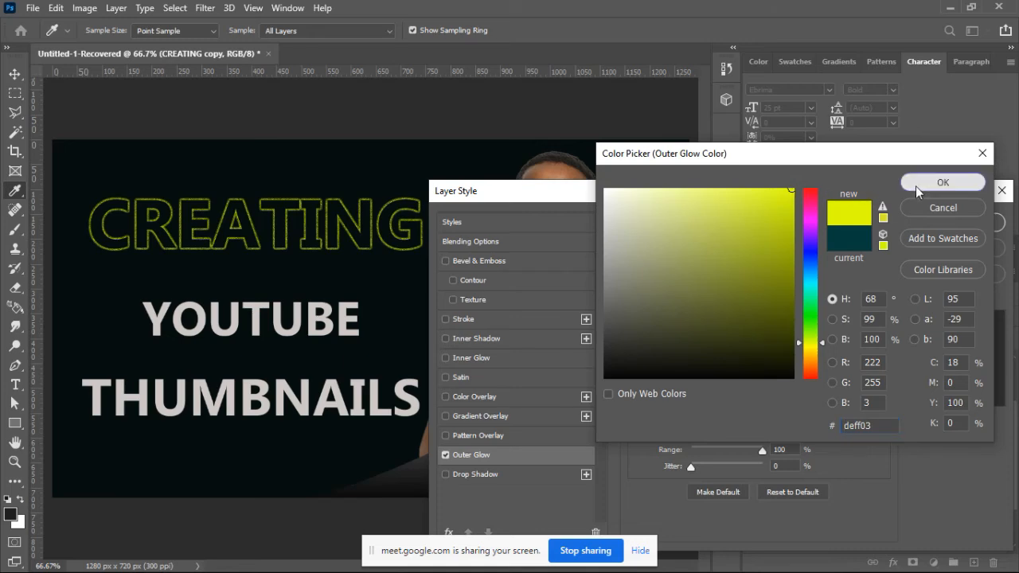
left_click(915, 186)
left_click(932, 226)
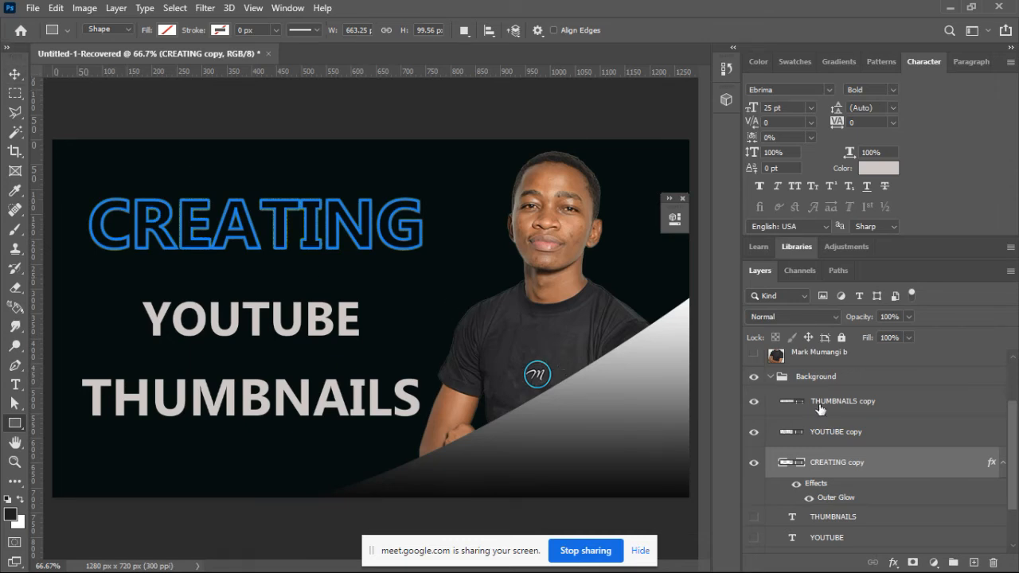
Step: Copy the layer style of the CREATING copy shape and paste it onto the THUMBNAILS copy shape
left_click(841, 411)
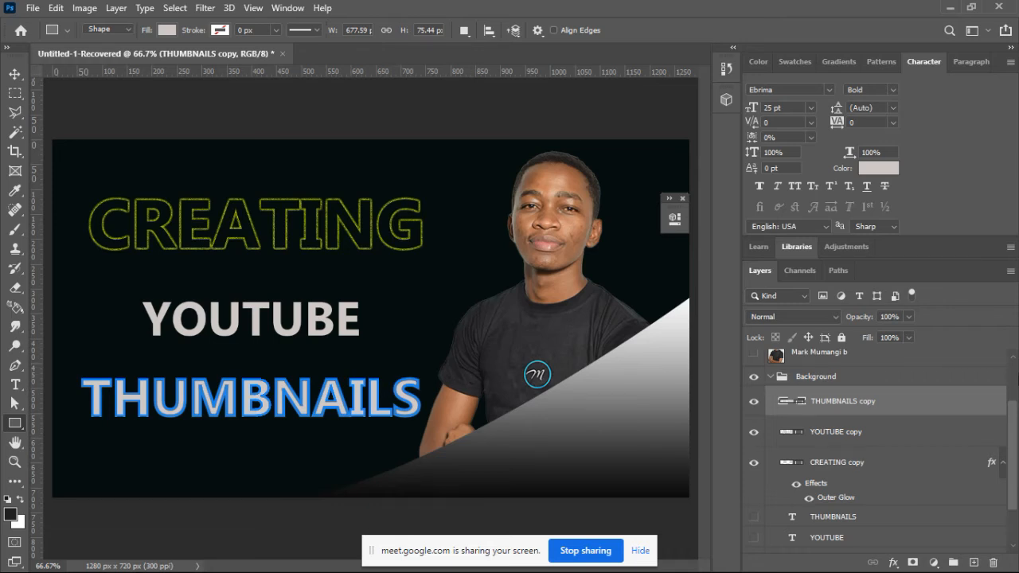
left_click(987, 462)
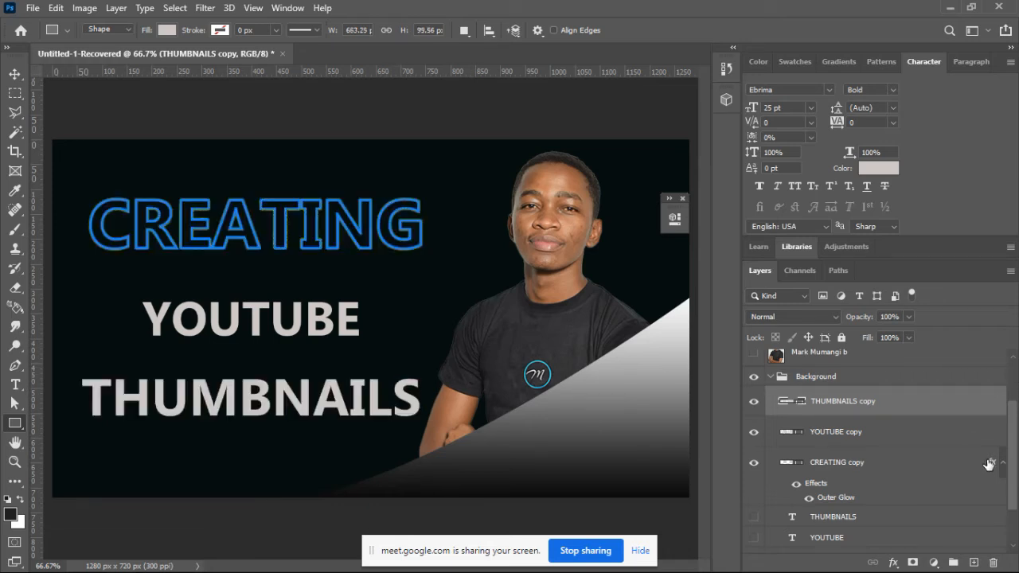
right_click(988, 463)
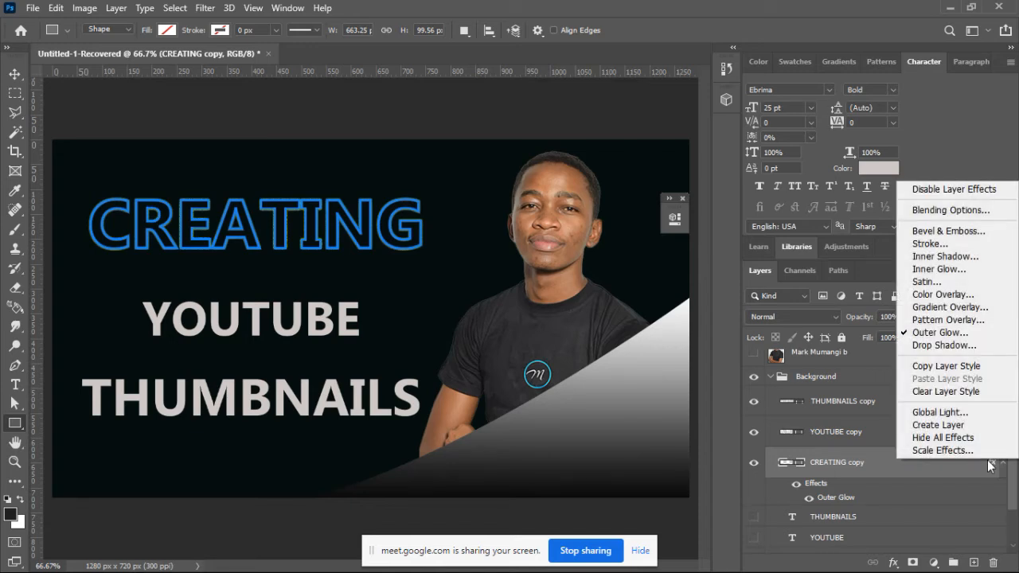
left_click(964, 367)
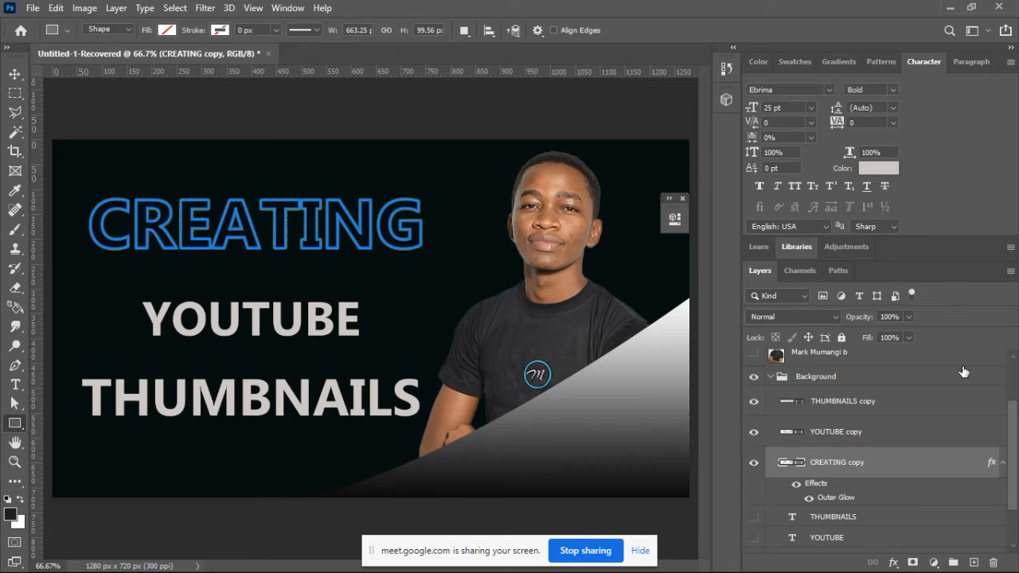
left_click(976, 404)
right_click(977, 404)
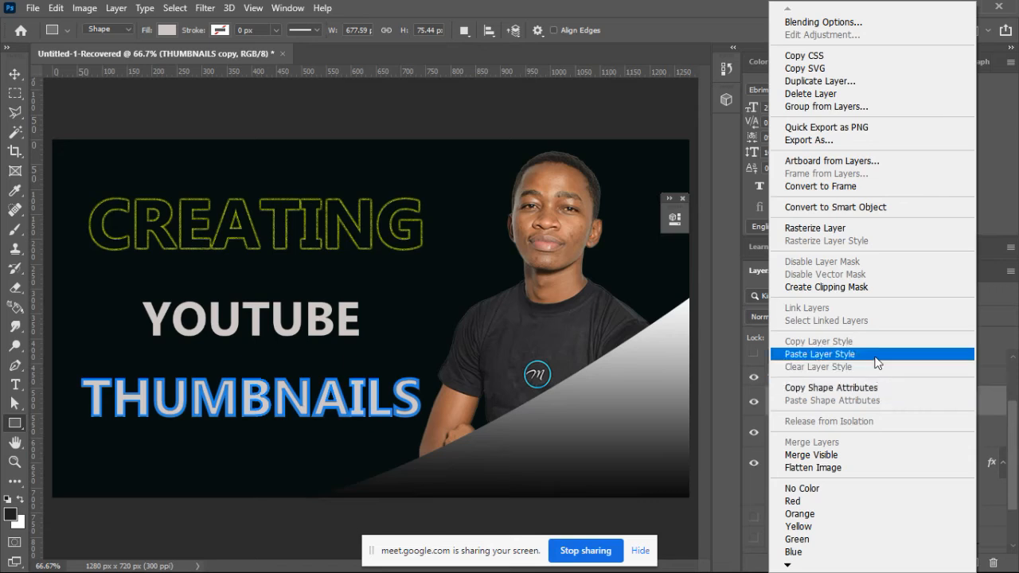
left_click(819, 354)
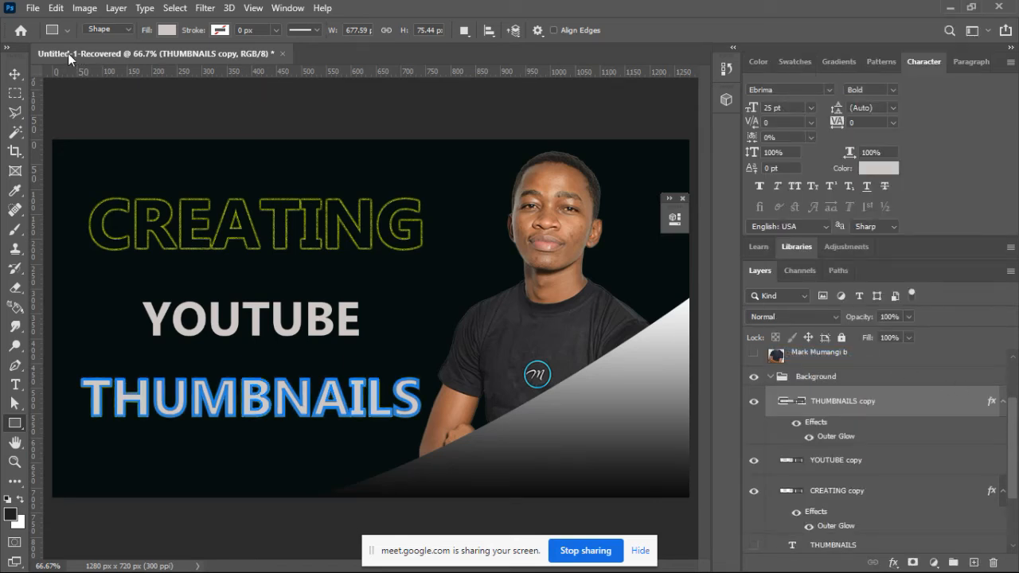
Step: Remove the fill from the THUMBNAILS copy shape, leaving only its glowing outline
left_click(165, 30)
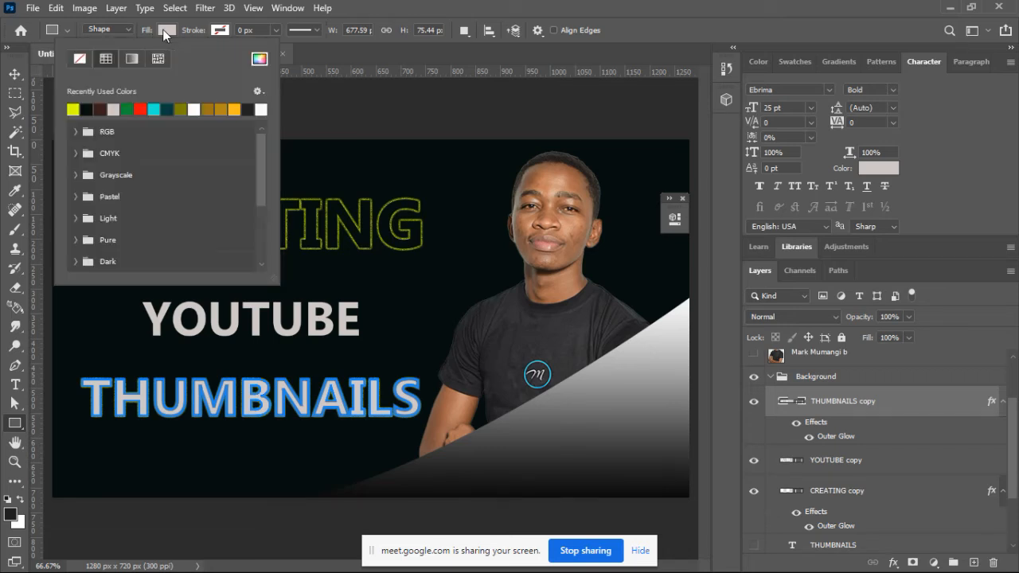
left_click(79, 58)
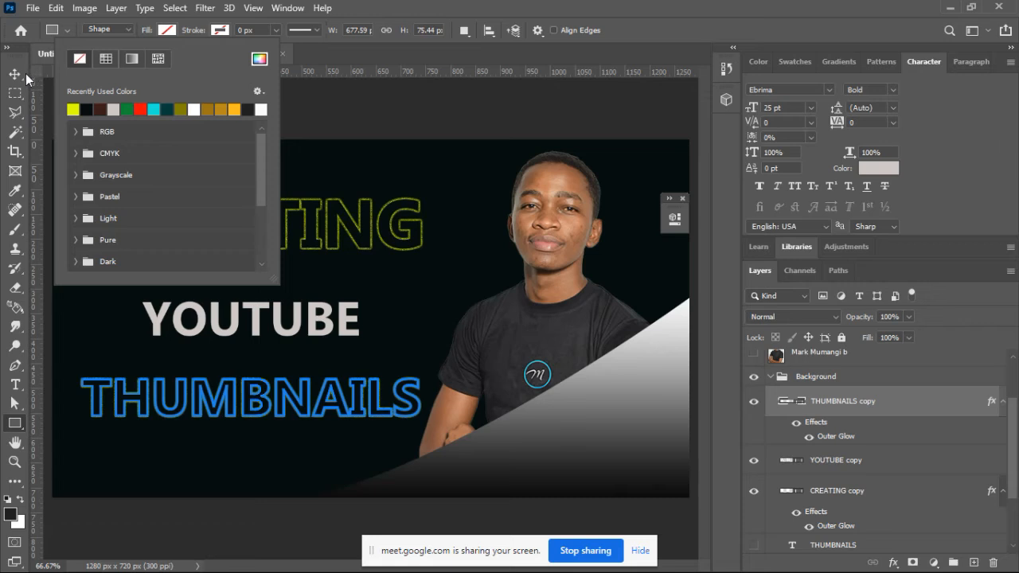
left_click(14, 76)
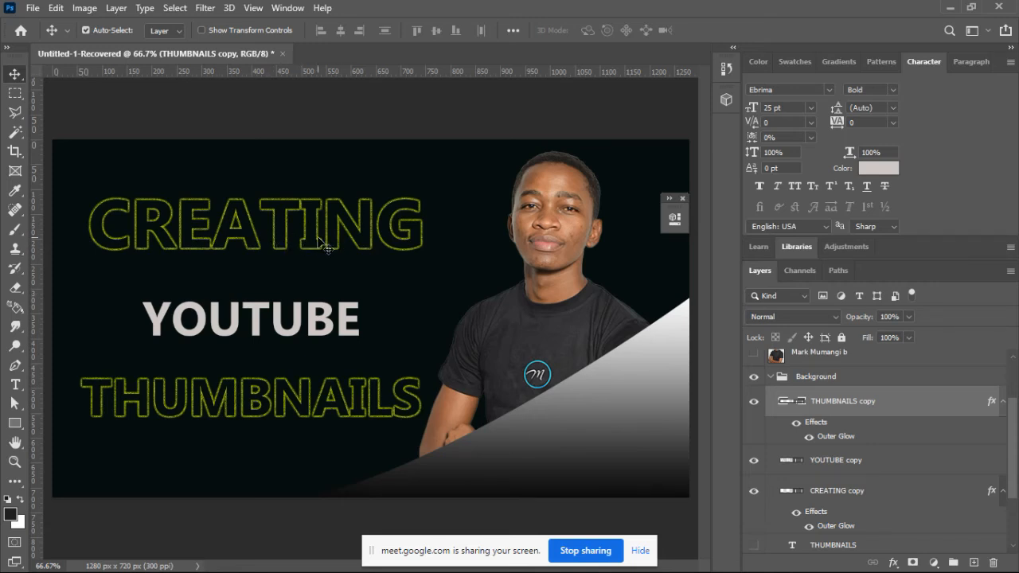
Step: Set the black stop of the Shape 1 corner gradient to the near-black sampled from the thumbnail background
left_click(258, 326)
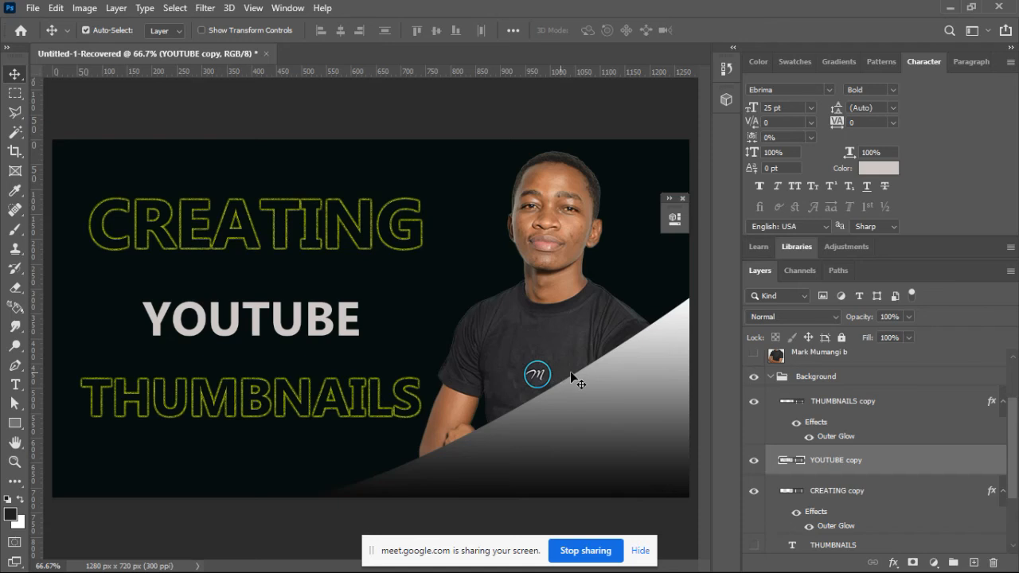
left_click(639, 359)
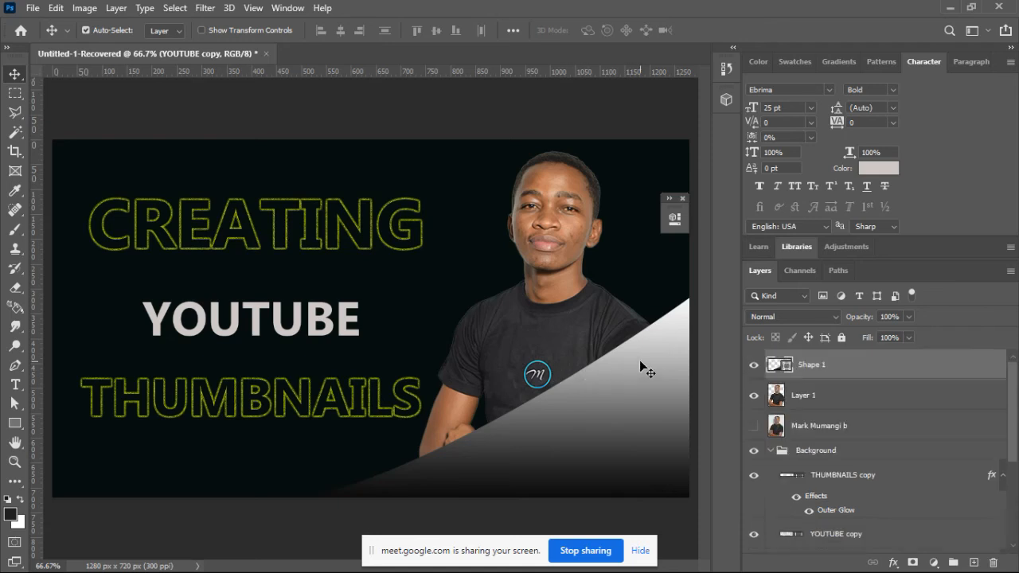
double_click(773, 366)
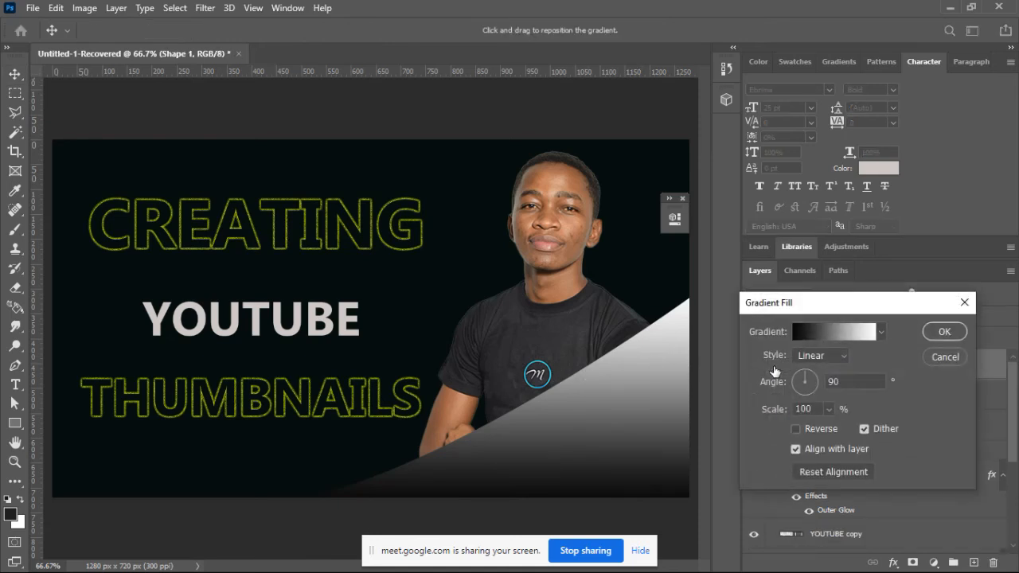
left_click(814, 335)
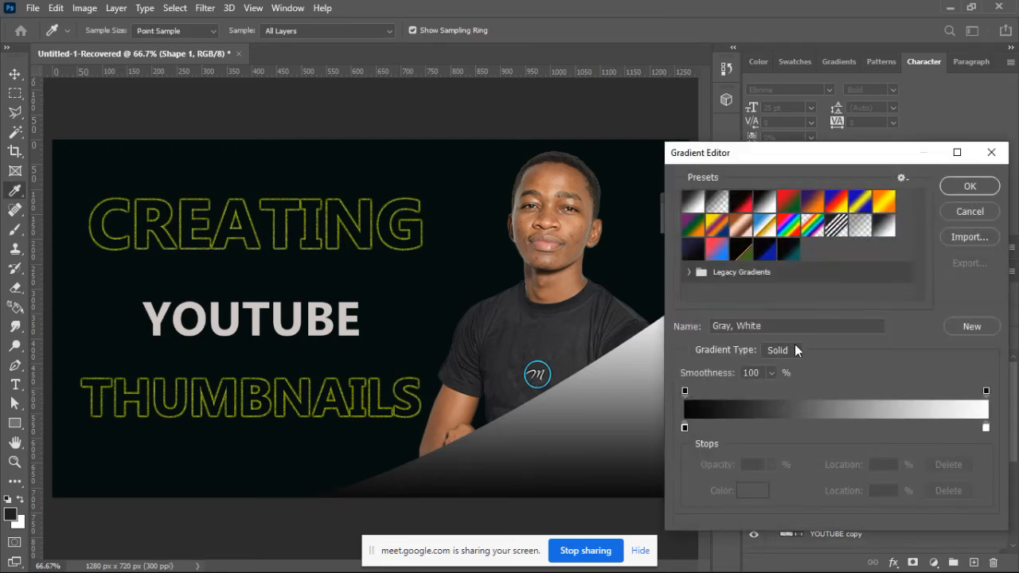
left_click(683, 427)
left_click(294, 467)
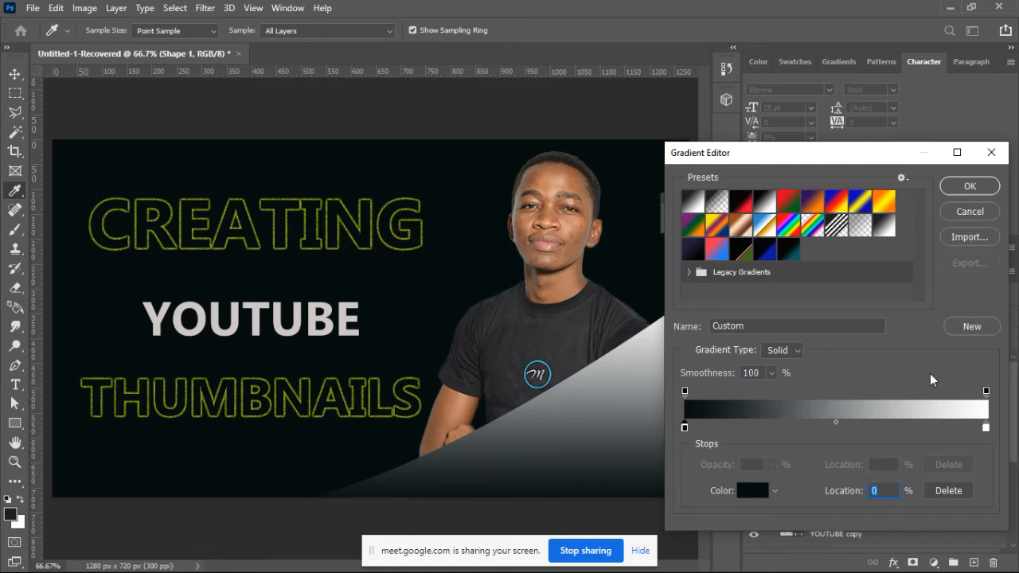
Step: Set the white stop of the Shape 1 corner gradient to dark gray #313434 and apply the gradient fill
left_click(986, 428)
left_click(752, 490)
left_click(525, 350)
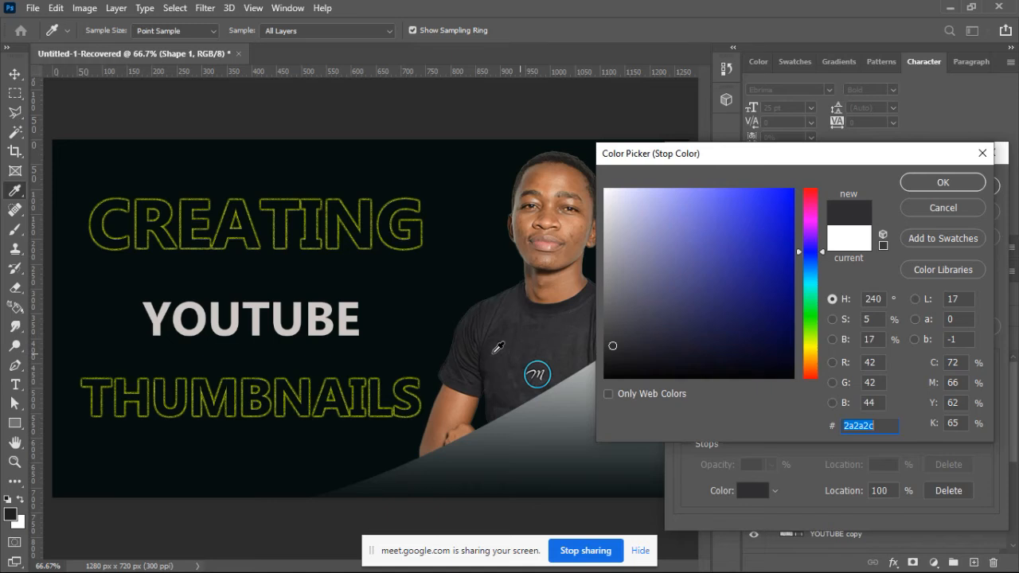
left_click(273, 428)
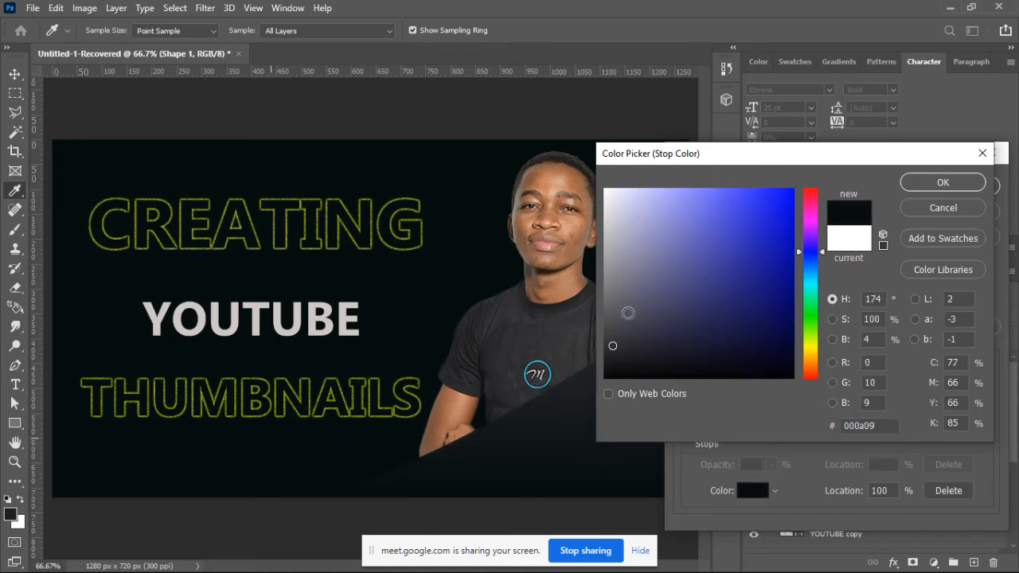
left_click_drag(609, 356, 613, 340)
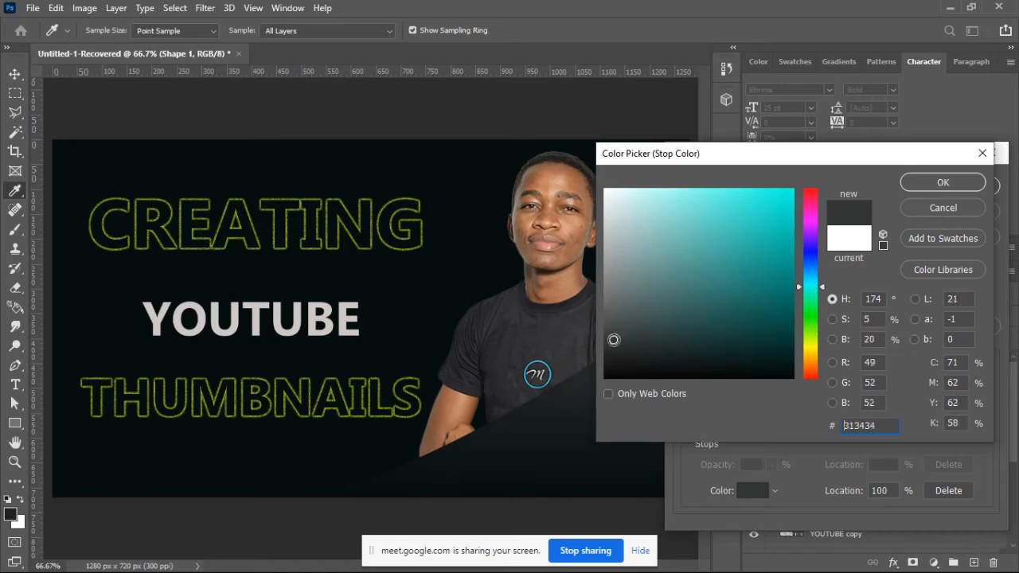
left_click(923, 187)
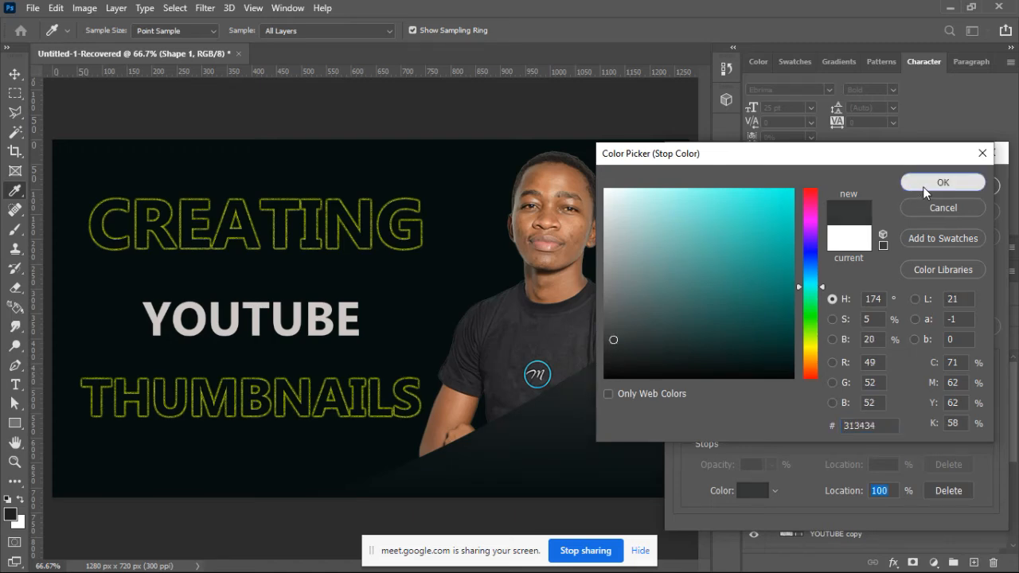
left_click(956, 183)
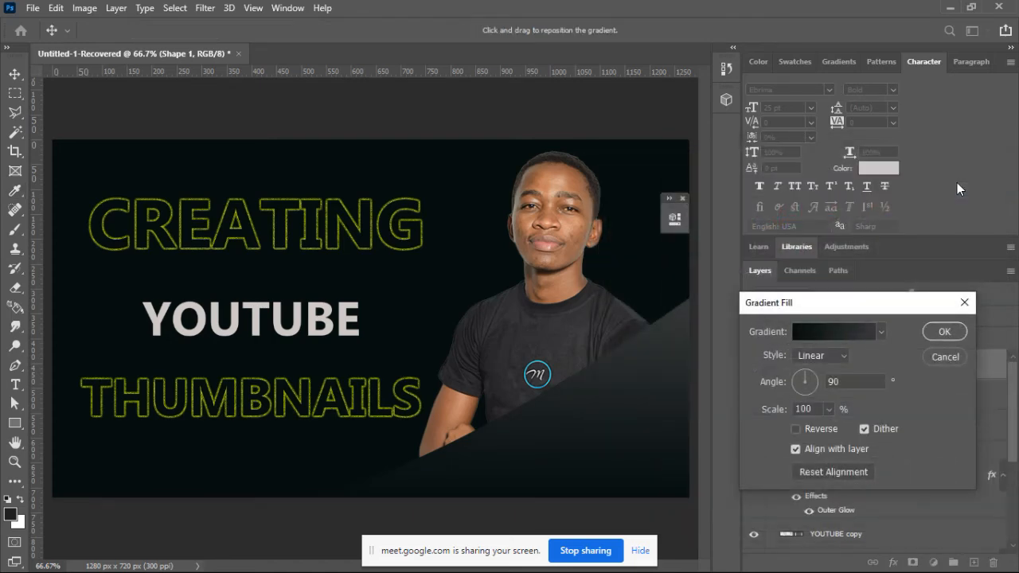
left_click(944, 332)
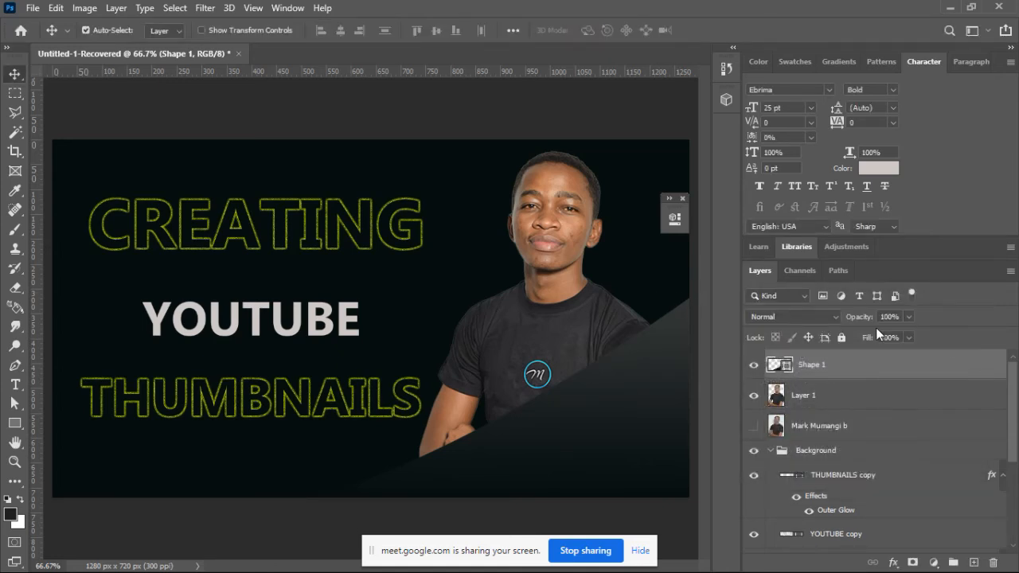
Step: Move the CREATING, YOUTUBE and THUMBNAILS text layers and their shape copies out of the Background group and into a new group
left_click(820, 398)
left_click(771, 450)
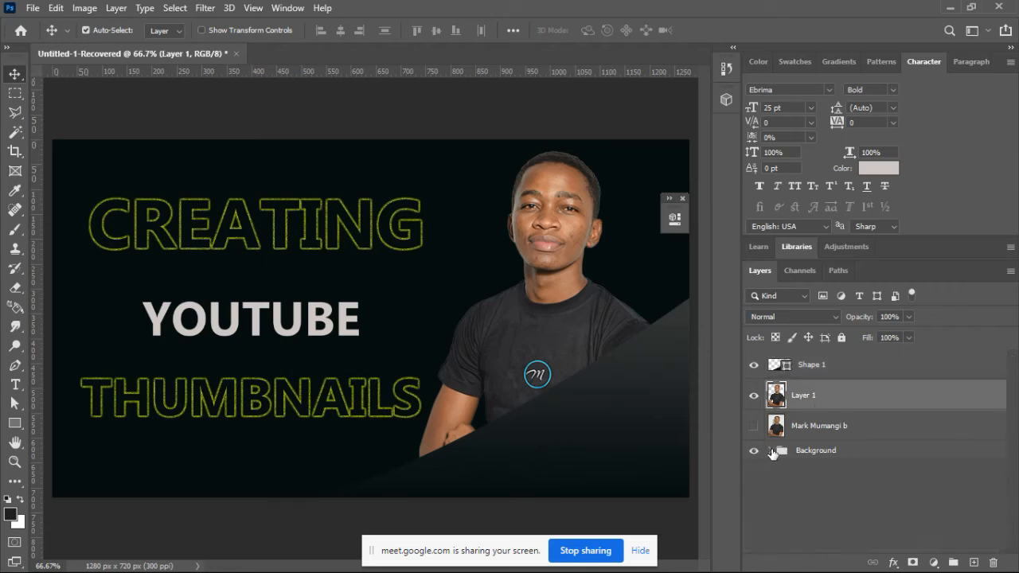
left_click(771, 451)
left_click_drag(1015, 407, 1016, 493)
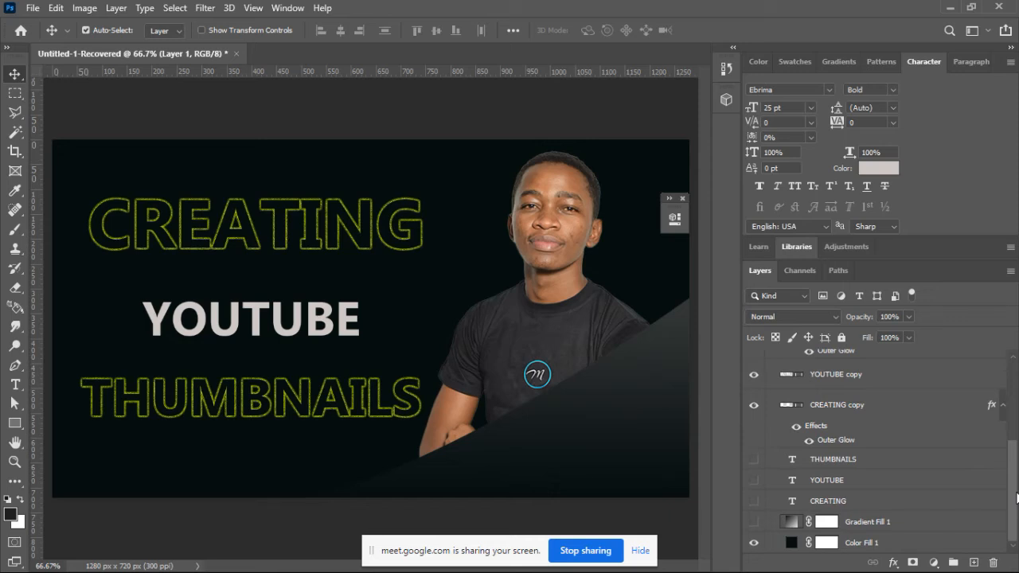
left_click(859, 496)
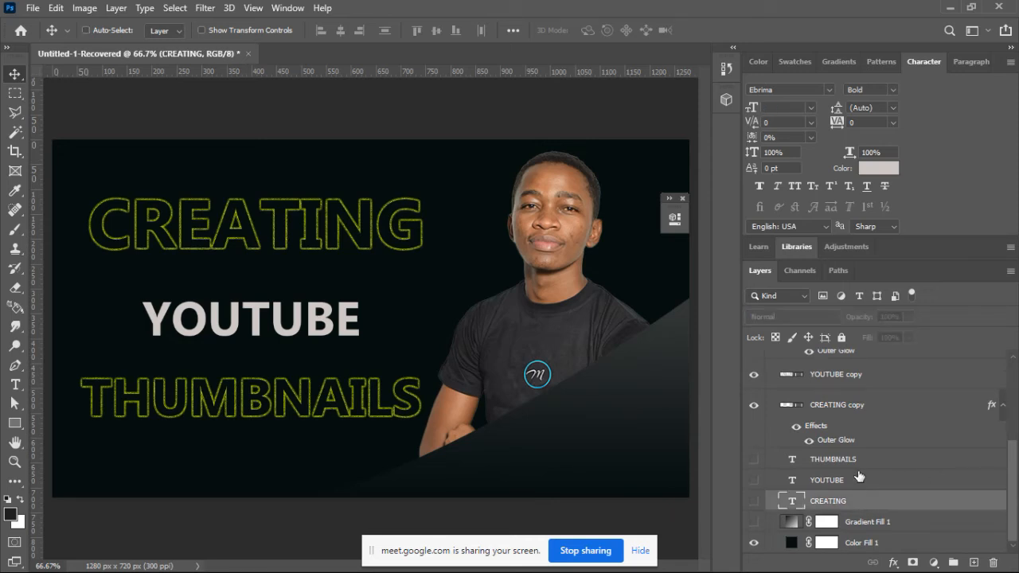
left_click(858, 480, "shift")
left_click(856, 459, "shift")
left_click(856, 410, "shift")
left_click(873, 381, "shift")
left_click_drag(1014, 457, 1012, 395)
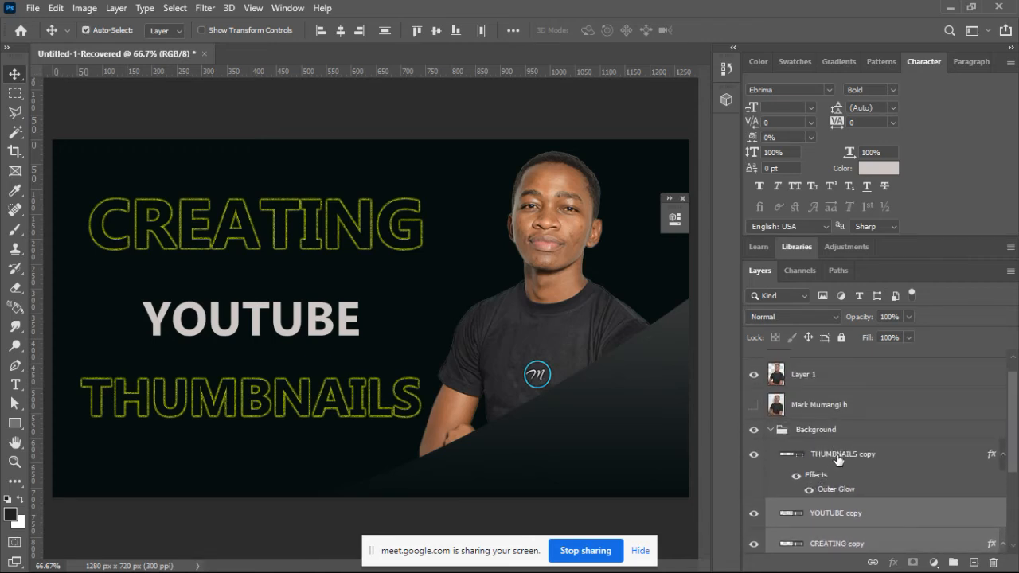
left_click(838, 455, "ctrl")
left_click_drag(845, 457, 835, 415)
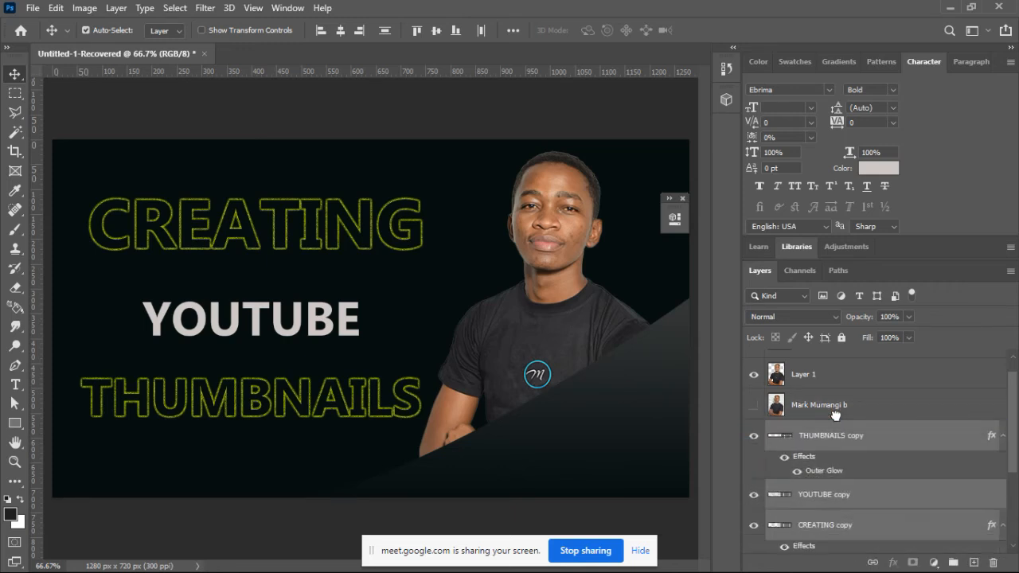
key("ctrl+g")
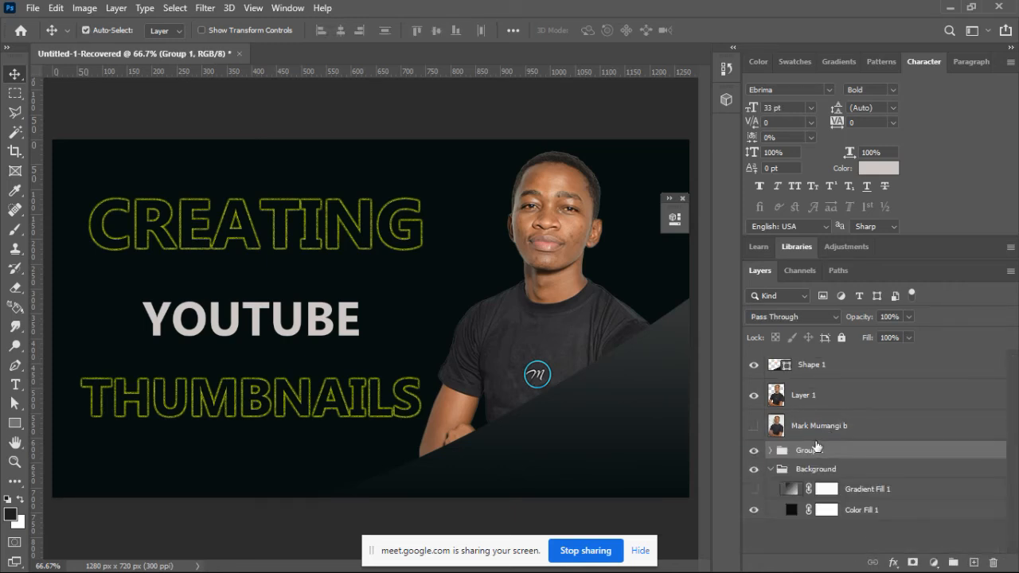
Step: Rename the new title group as Text and collapse the Background group
double_click(809, 450)
type("Text")
key("Return")
left_click(763, 469)
left_click(768, 469)
left_click(754, 471)
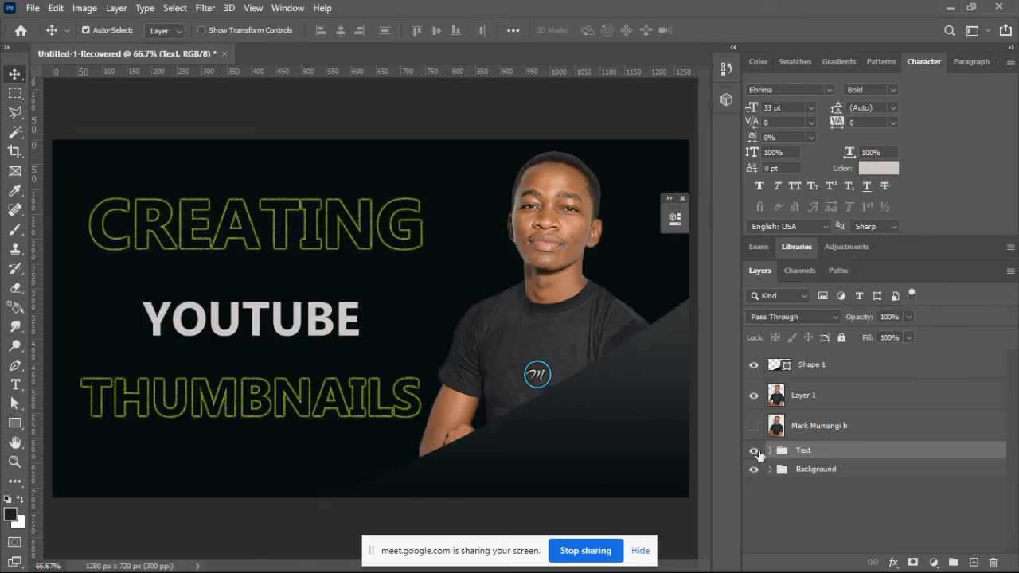
Step: Group Layer 1 with the hidden original portrait layer and name the group Image
left_click(811, 428)
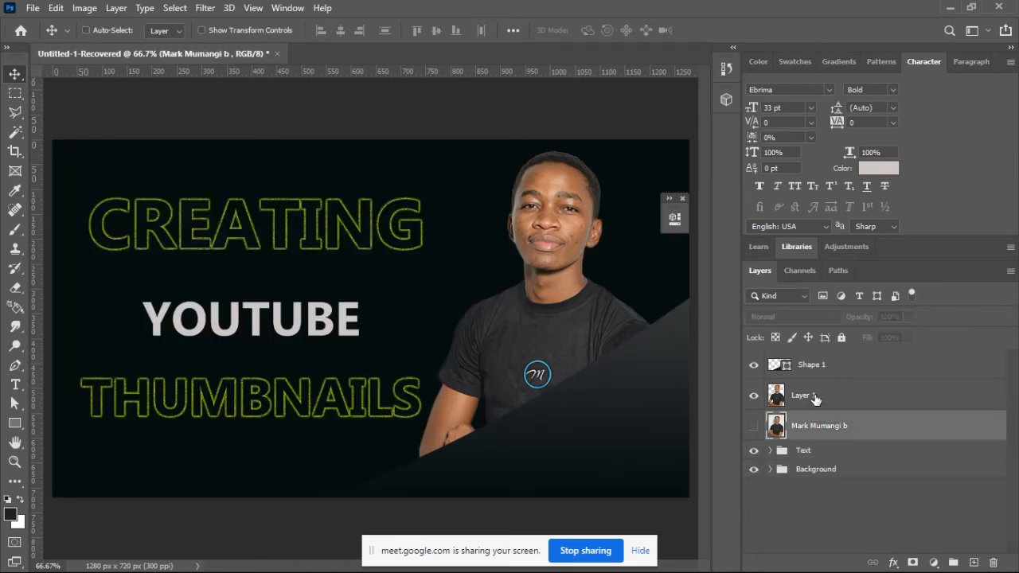
left_click(815, 398, "shift")
key("ctrl+g")
double_click(806, 390)
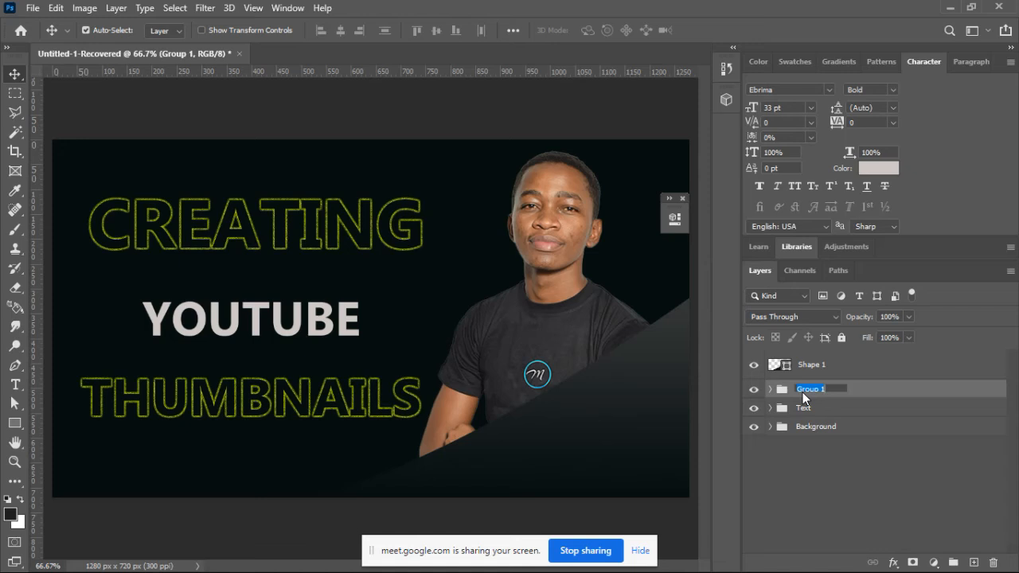
type("Image")
key("Return")
Step: Put the Shape 1 layer in its own group named Design
left_click(836, 374)
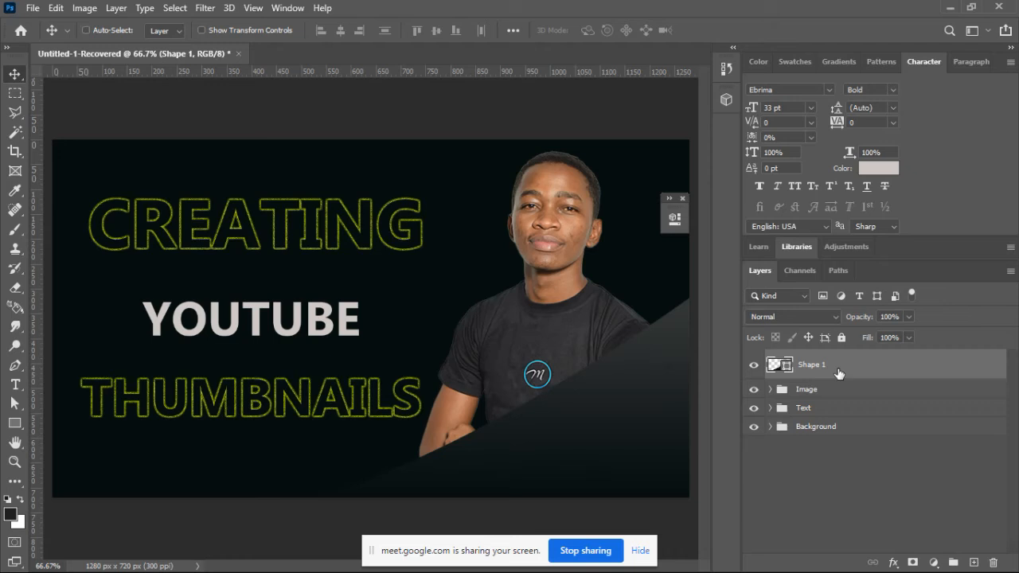
key("ctrl+g")
double_click(809, 359)
type("De")
key("Return")
left_click(770, 359)
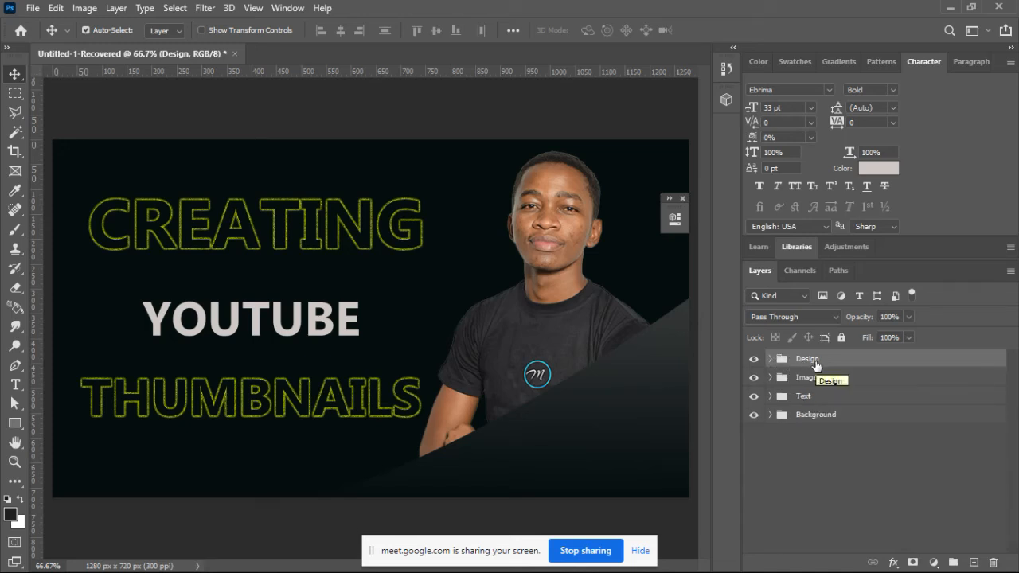
Step: Shift the cut-out portrait towards the canvas center and place Layer 1 above the Design group so its edges are uncovered
left_click(570, 182)
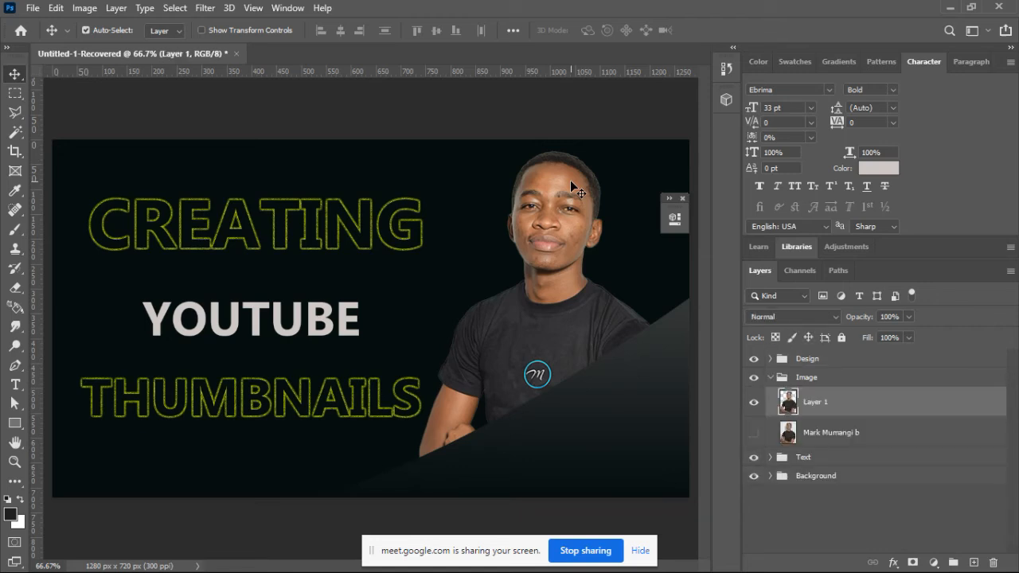
left_click_drag(570, 179, 443, 198)
scroll(442, 192, "up", 1)
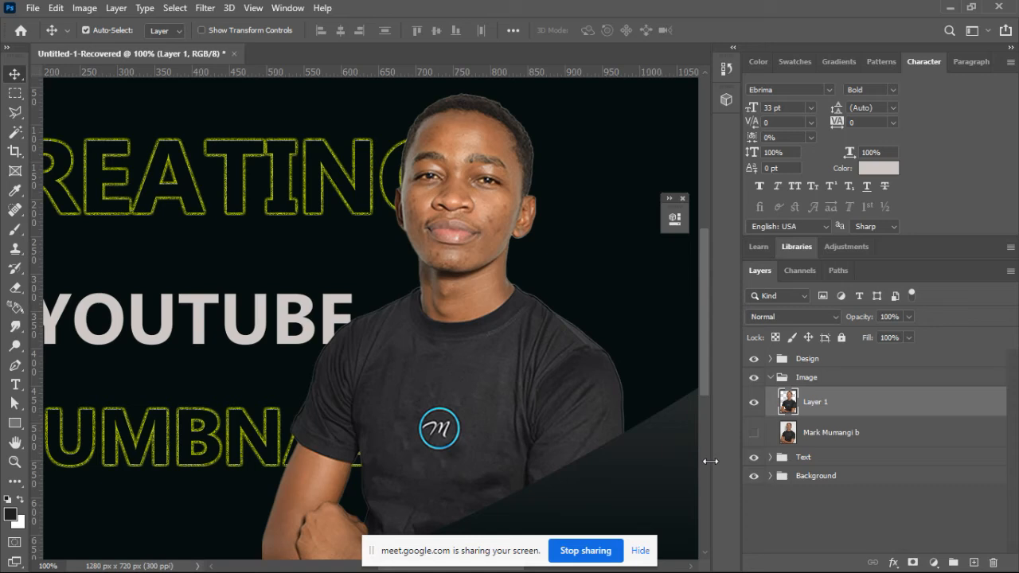
left_click(637, 561)
left_click_drag(514, 570, 536, 571)
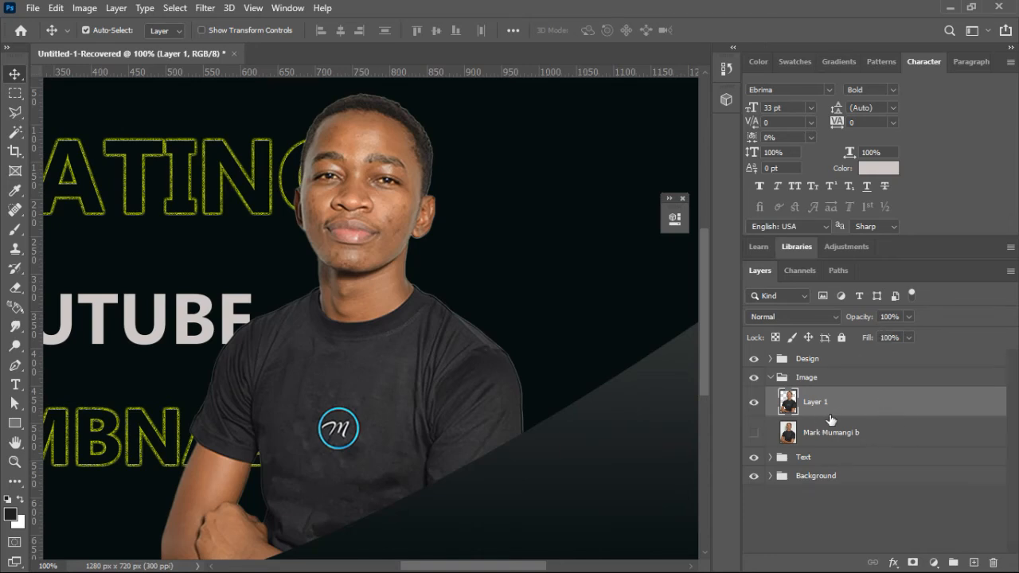
left_click_drag(843, 403, 842, 355)
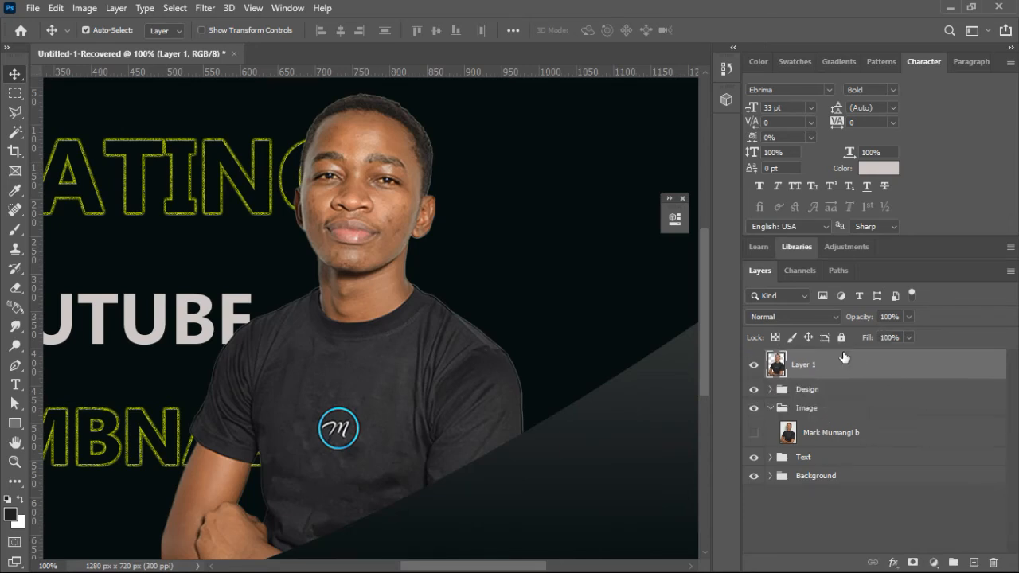
Step: Erase the pale fringe around the portrait's hair on Layer 1 with a 5 px eraser
left_click_drag(705, 358, 705, 352)
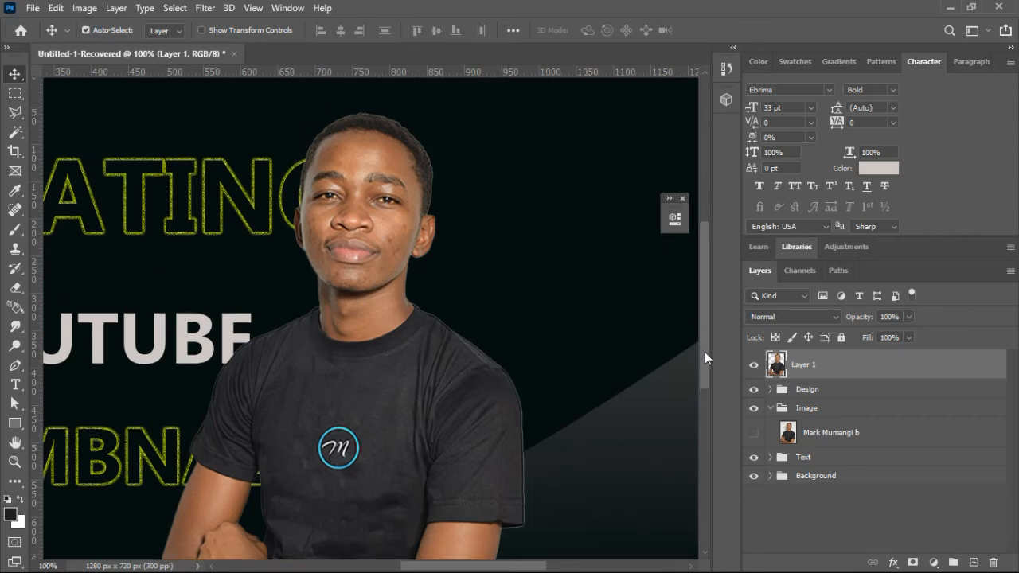
key("ctrl+plus")
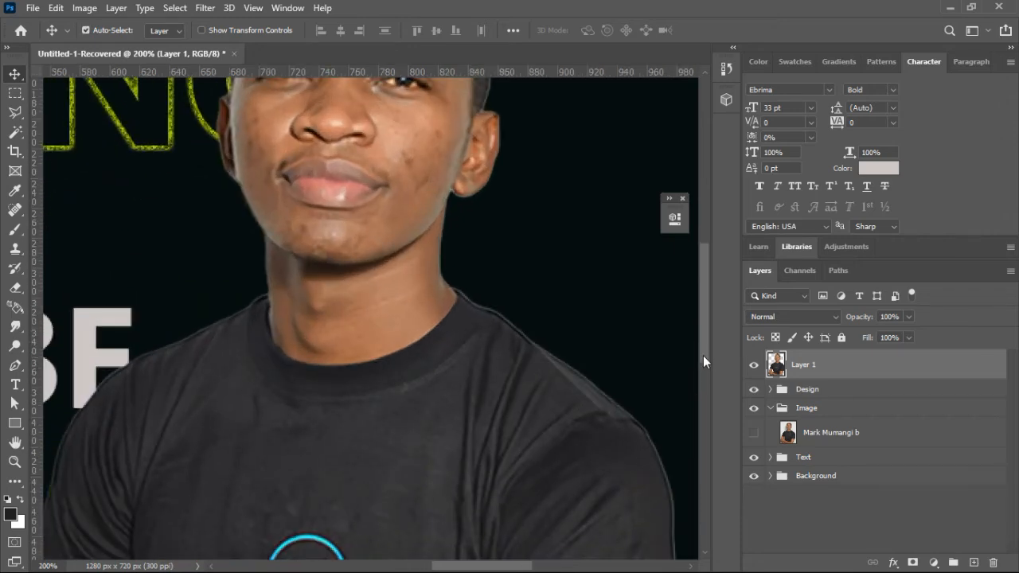
left_click_drag(703, 355, 704, 305)
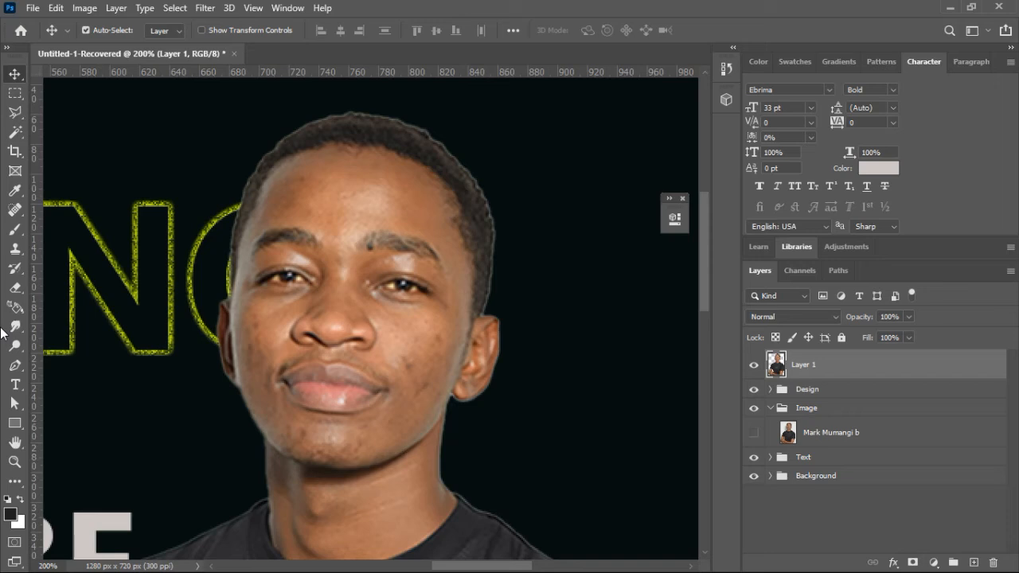
left_click(15, 287)
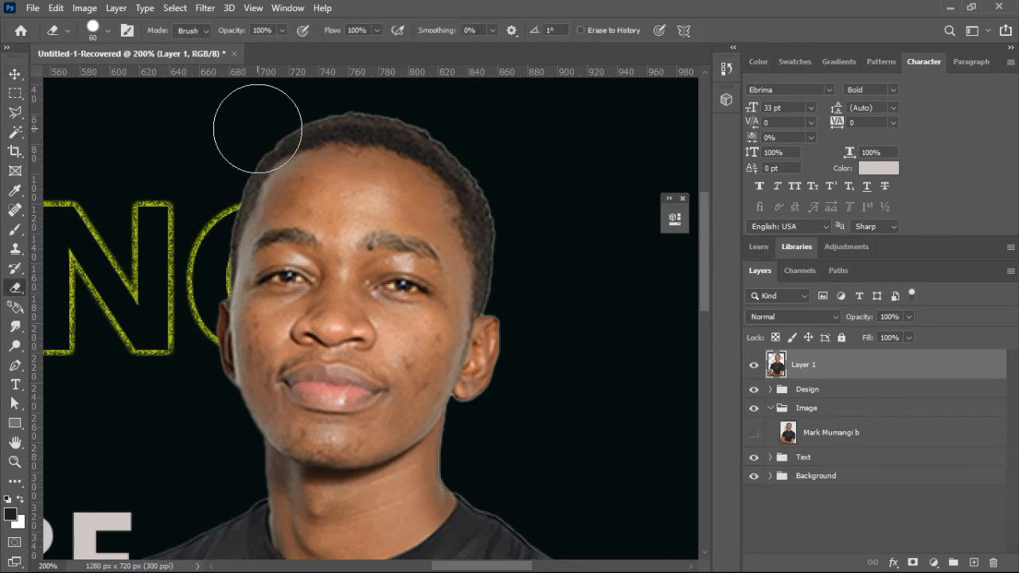
key("bracketleft")
key("bracketleft")
key("bracketleft")
key("bracketleft")
key("bracketleft")
key("bracketleft")
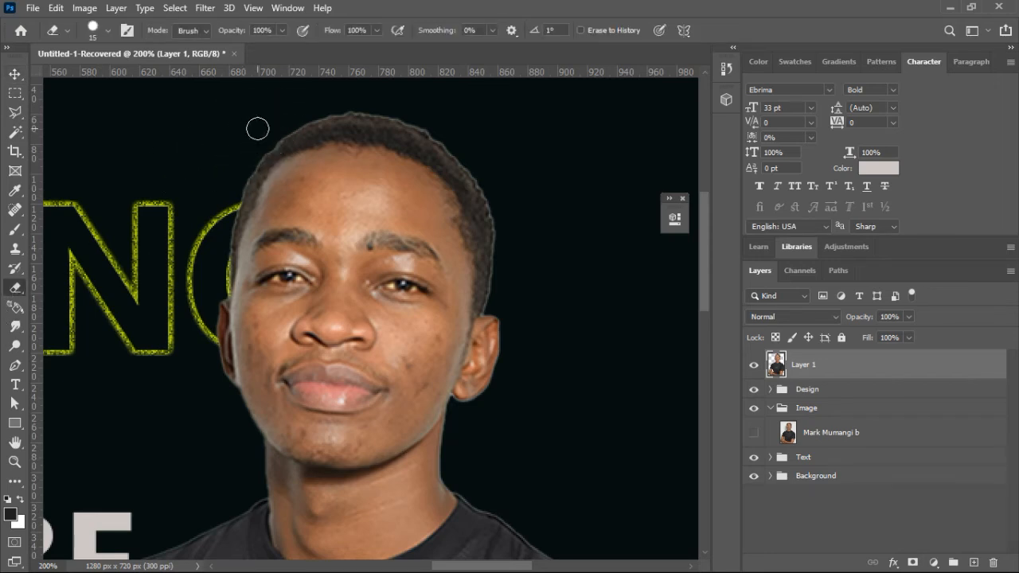
key("bracketleft")
key("ctrl+plus")
left_click_drag(705, 281, 702, 258)
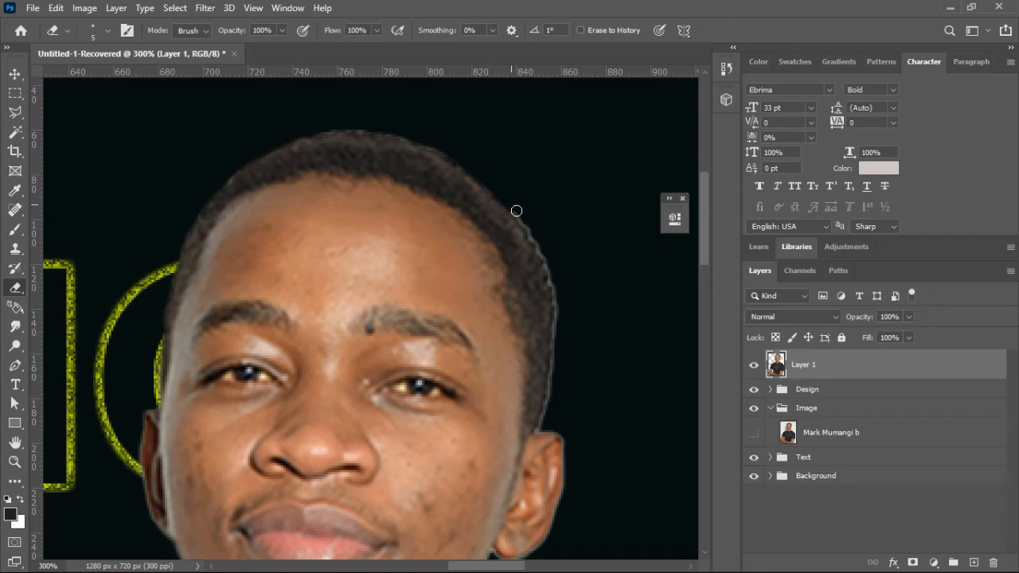
mouse_move(549, 264)
left_mouse_down()
mouse_move(557, 326)
mouse_move(542, 427)
mouse_move(548, 422)
left_mouse_up()
Step: Erase the pale fringe along the portrait's neck and shoulder with a 4 px eraser, undoing the last shoulder stroke
left_click_drag(705, 246, 701, 285)
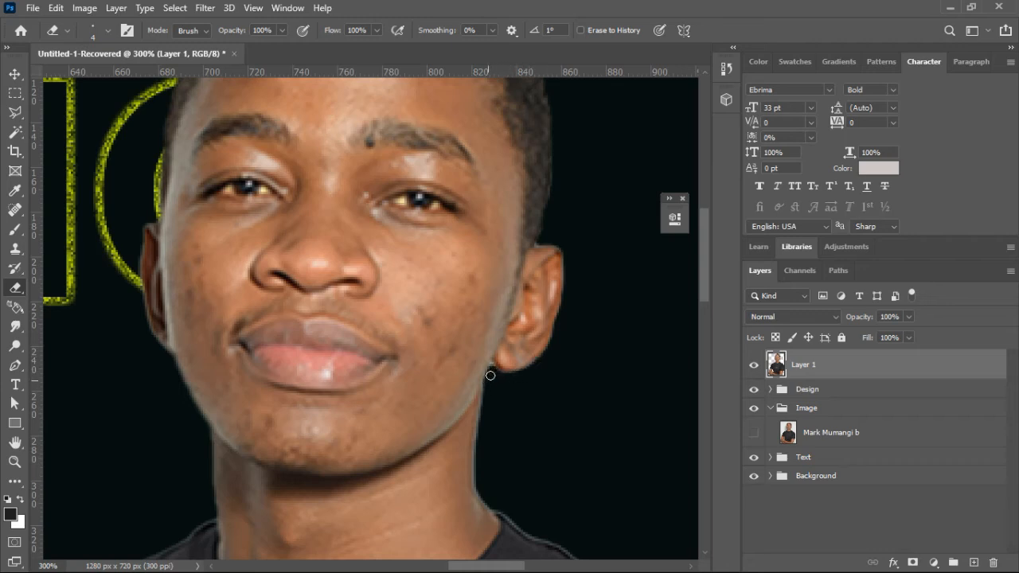
mouse_move(480, 438)
left_mouse_down()
mouse_move(484, 500)
mouse_move(530, 536)
mouse_move(568, 548)
left_mouse_up()
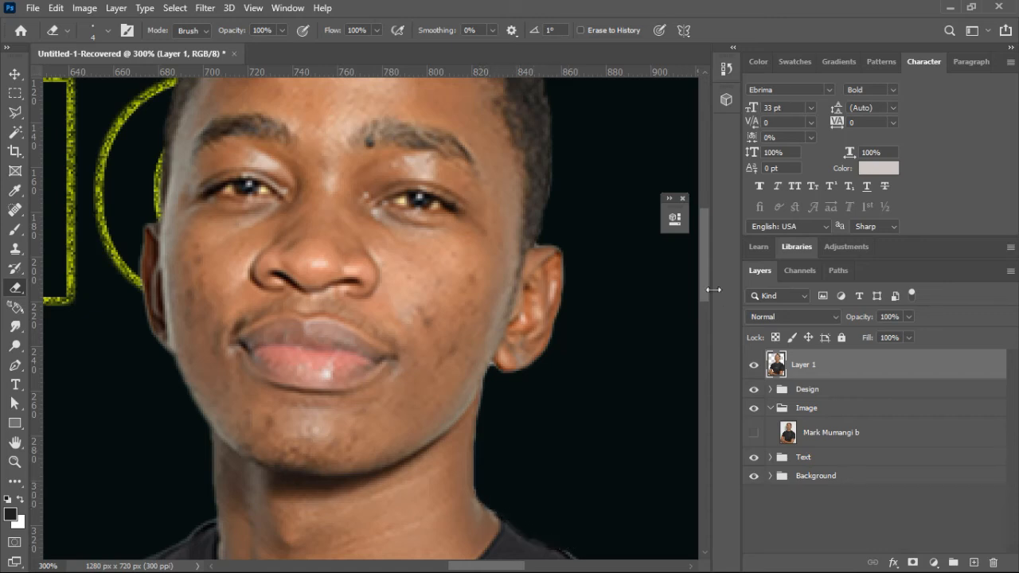
left_click_drag(705, 287, 704, 333)
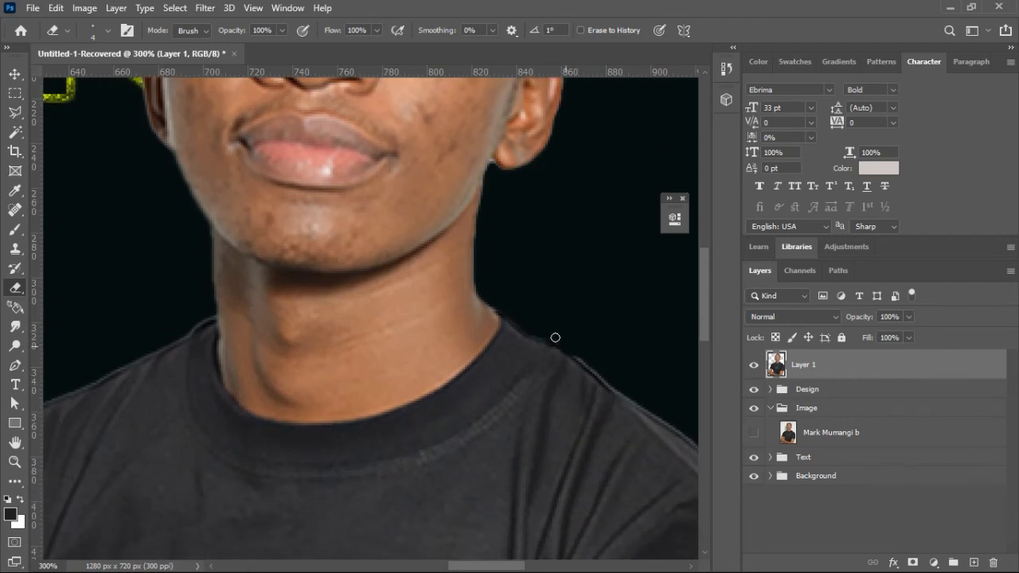
left_click_drag(601, 373, 567, 349)
key("ctrl+z")
left_click_drag(484, 571, 509, 571)
key("ctrl+minus")
key("ctrl+minus")
key("ctrl+minus")
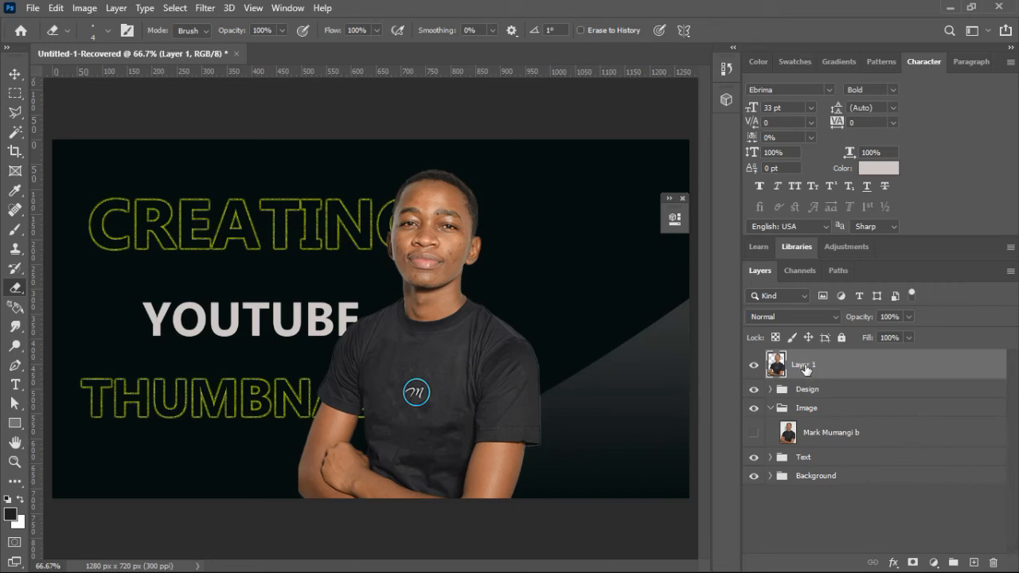
Step: Return Layer 1 to the Image group and move the portrait back to the right of the title text
left_click_drag(826, 365, 825, 391)
key("ctrl+z")
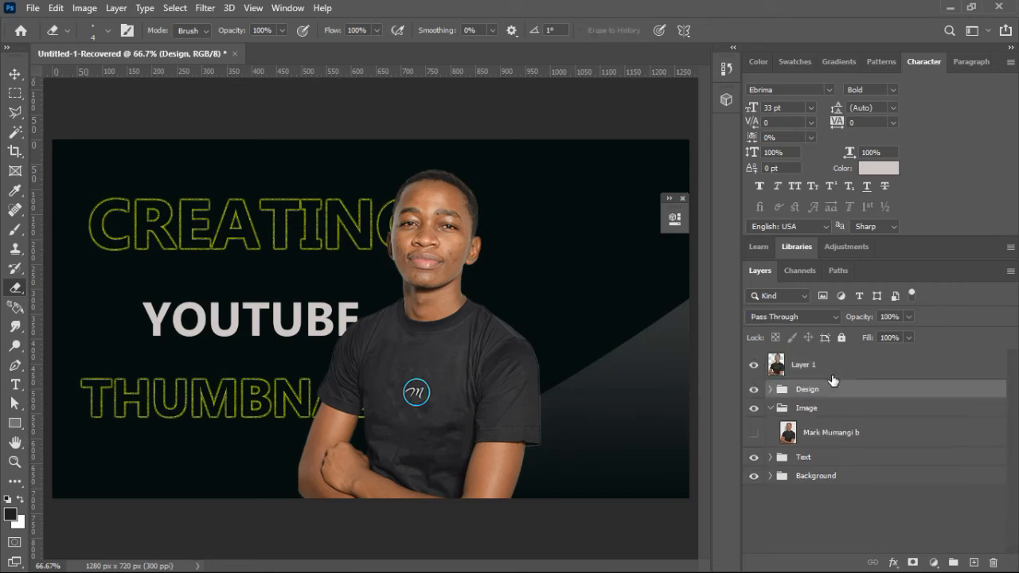
left_click(828, 367)
left_click_drag(826, 365, 784, 415)
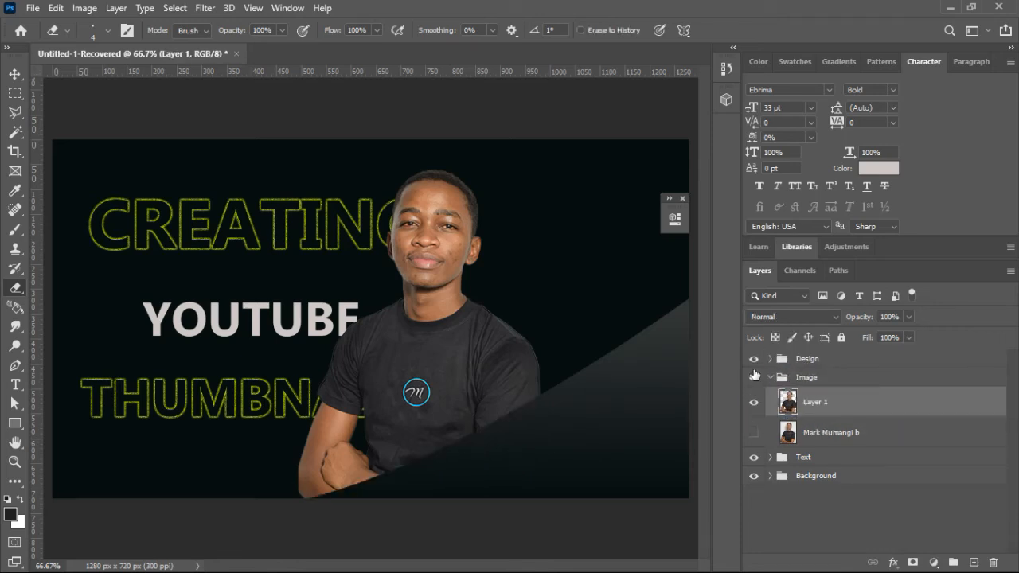
left_click(14, 74)
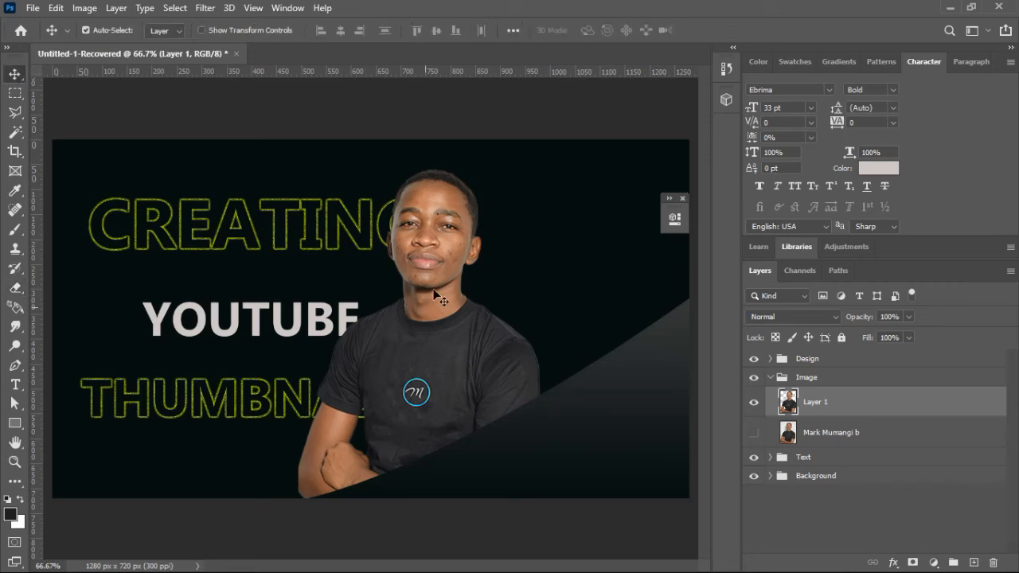
left_click_drag(432, 197, 539, 191)
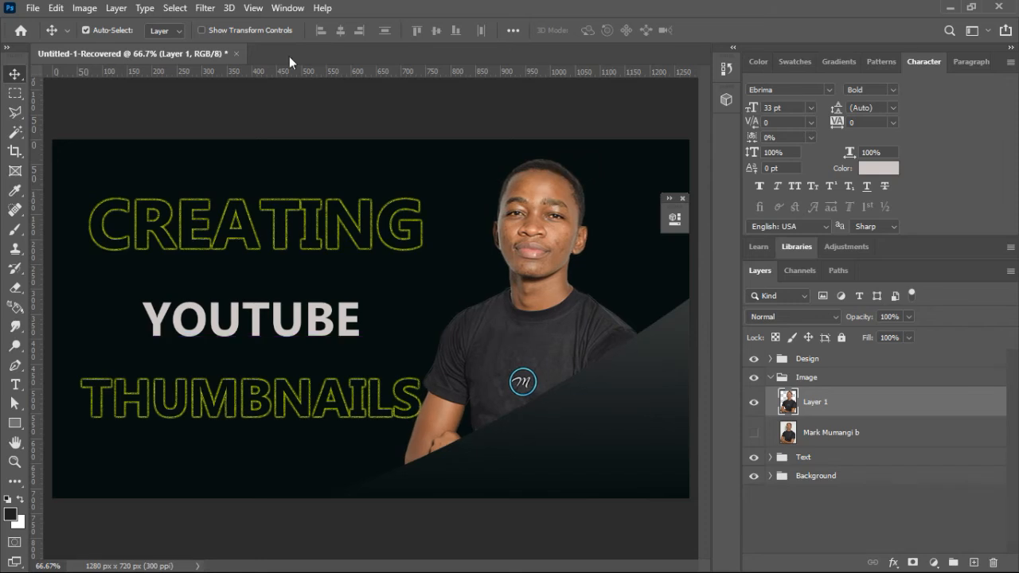
Step: Try Auto Tone and Auto Contrast on the portrait in Layer 1, undoing each correction
left_click(83, 8)
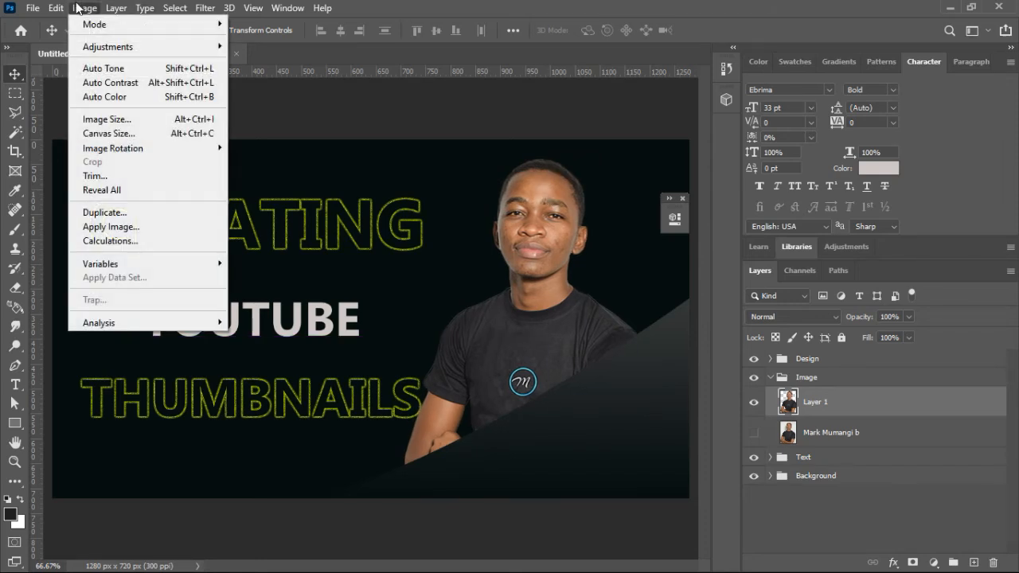
left_click(112, 70)
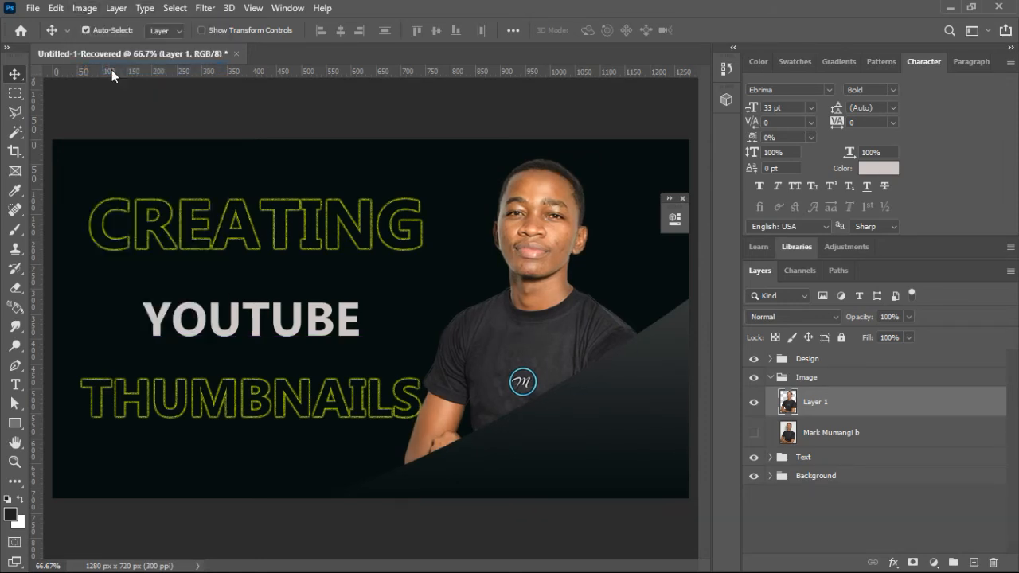
key("ctrl+z")
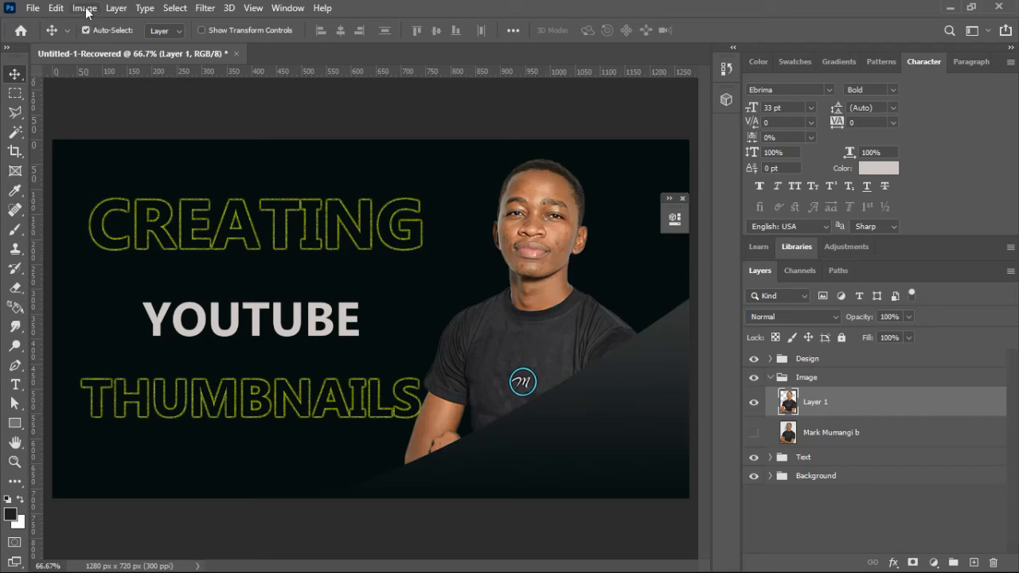
left_click(86, 9)
left_click(116, 84)
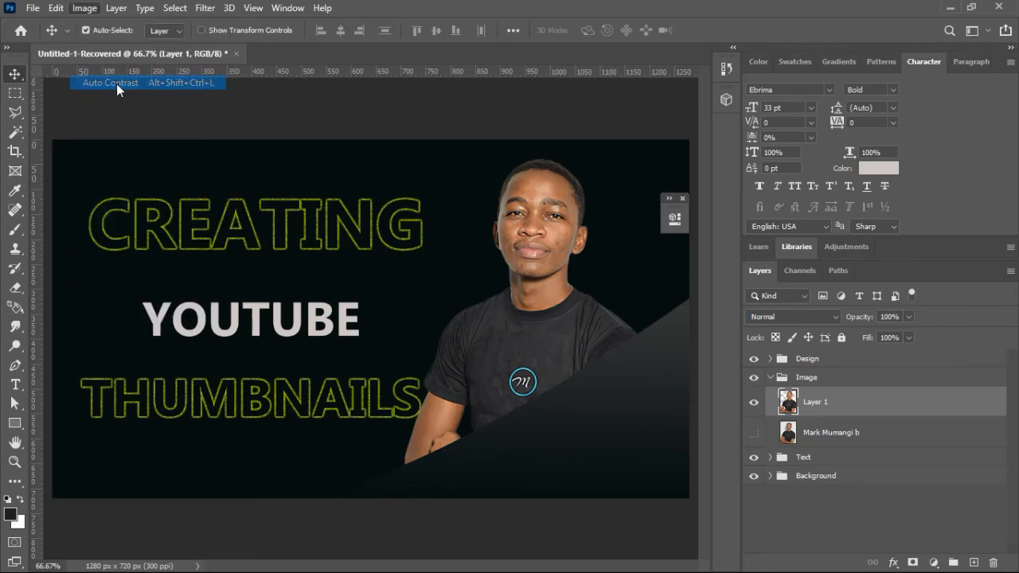
key("ctrl+z")
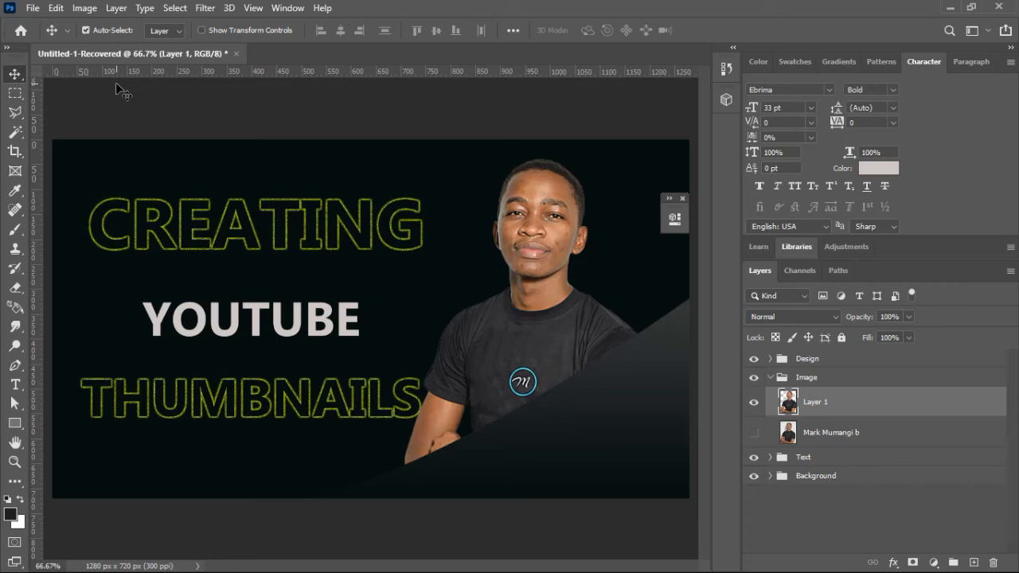
Step: Try Auto Color on the portrait in Layer 1 and undo it
left_click(84, 8)
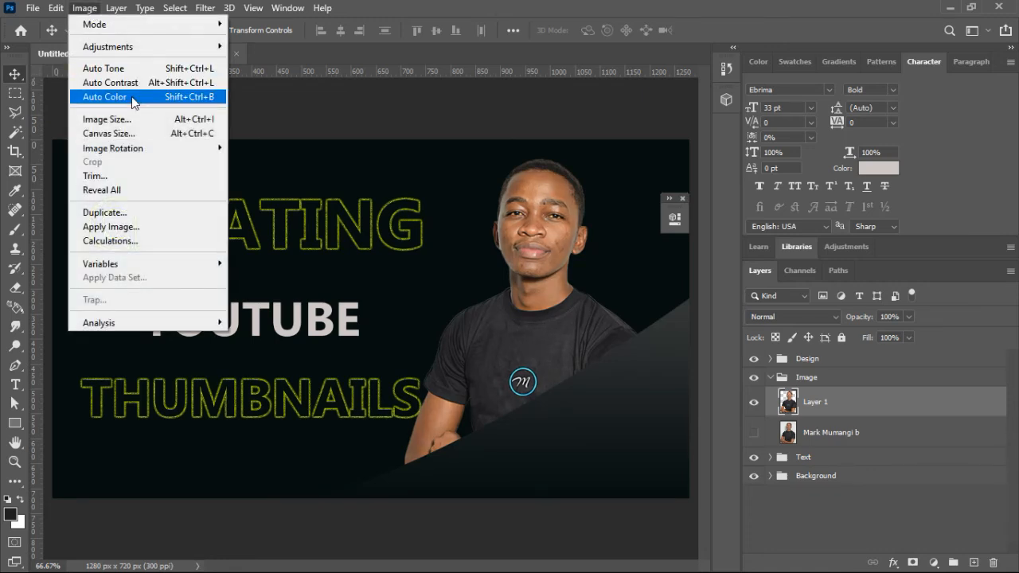
left_click(135, 98)
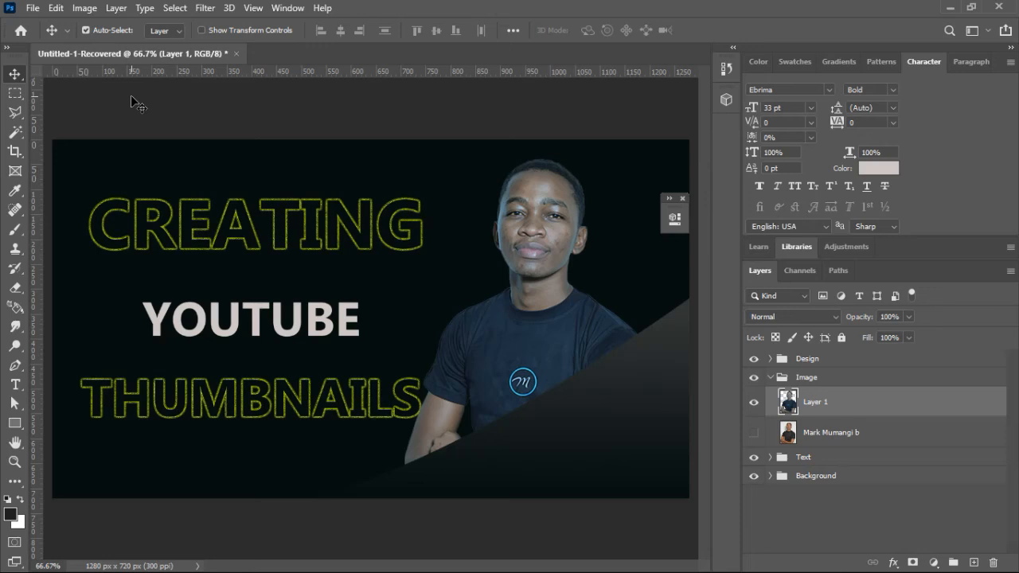
key("ctrl+z")
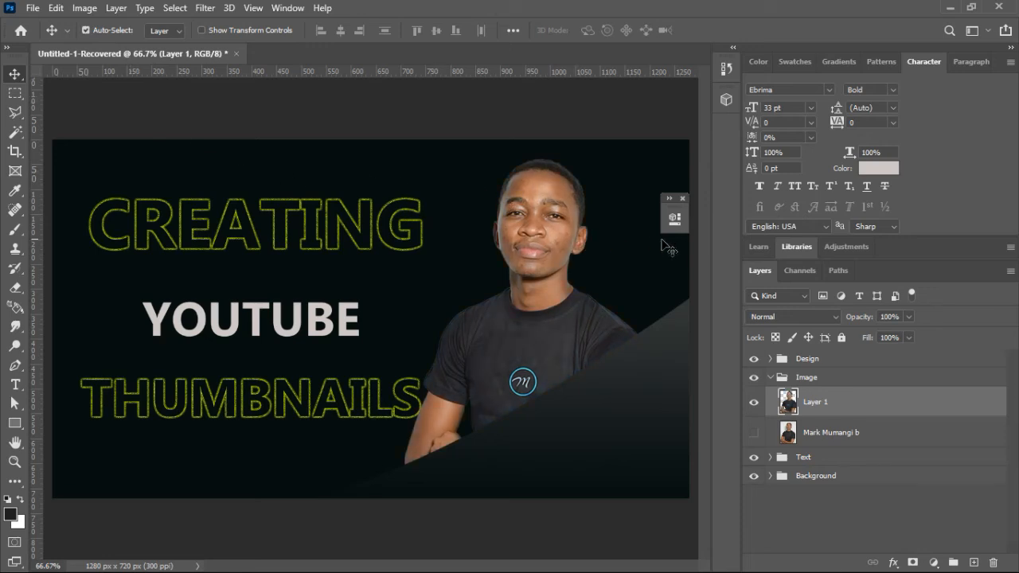
Step: Preview blend modes such as Overlay and Luminosity on Layer 1 and restore it to Normal
left_click(833, 318)
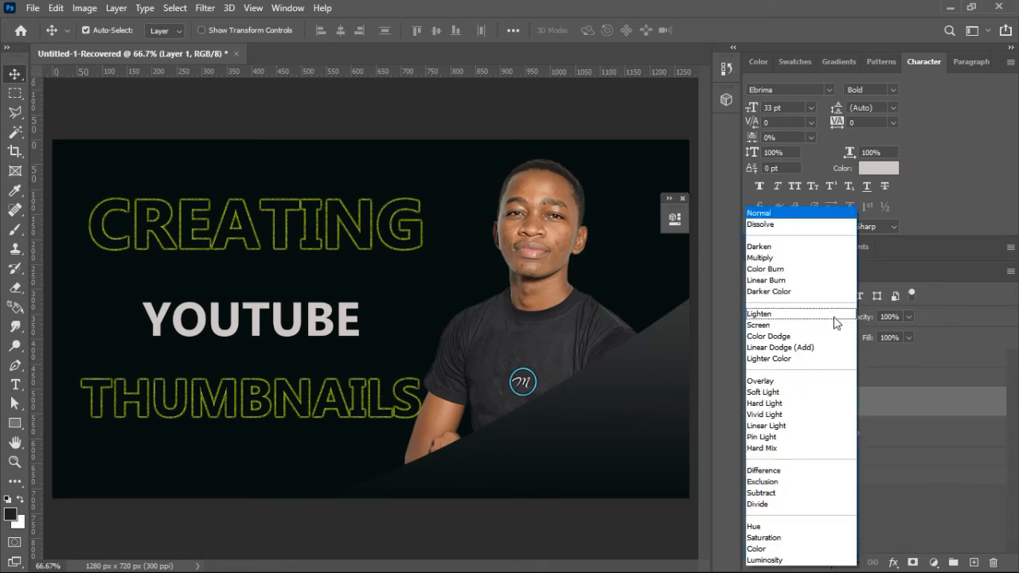
key("Up")
key("Up")
key("Up")
key("Up")
key("Up")
key("Down")
key("Down")
key("Down")
key("Down")
key("Down")
key("Down")
key("Down")
key("Down")
key("Down")
key("Down")
key("Down")
key("Down")
key("Down")
key("Down")
key("Down")
key("Down")
key("Down")
key("Down")
key("Down")
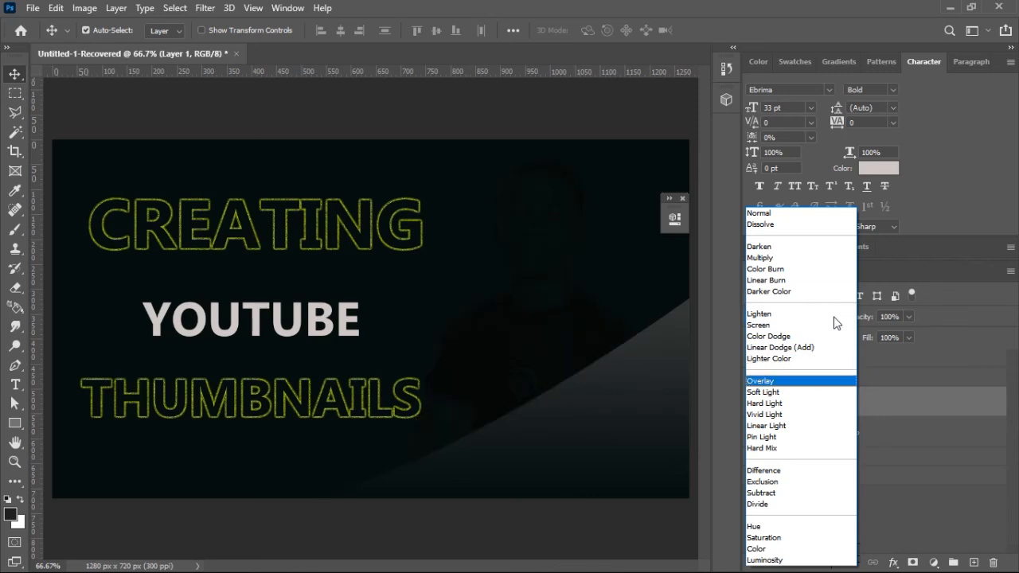
key("Down")
key("Down")
key("Down")
key("Down")
key("Down")
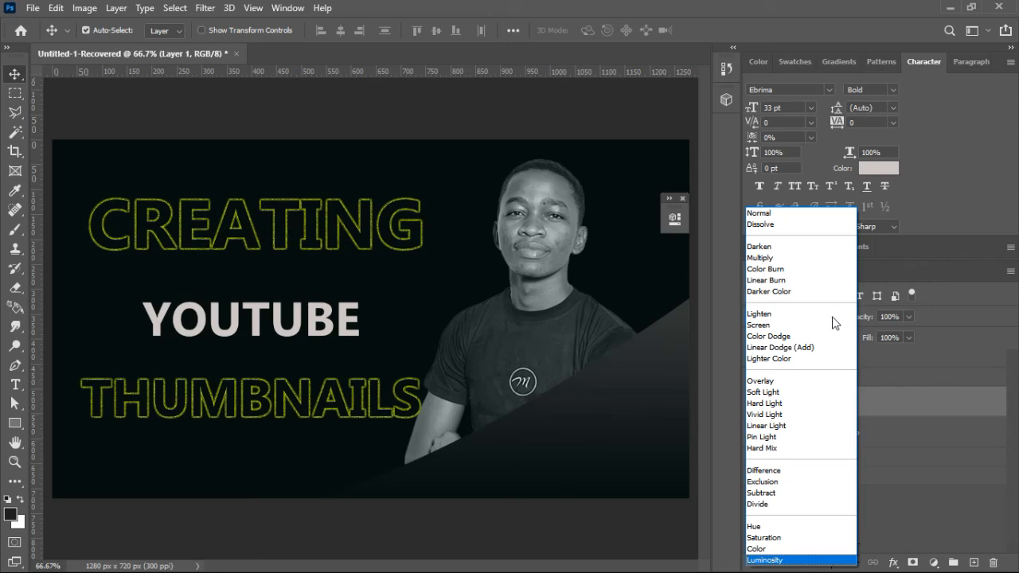
left_click(788, 213)
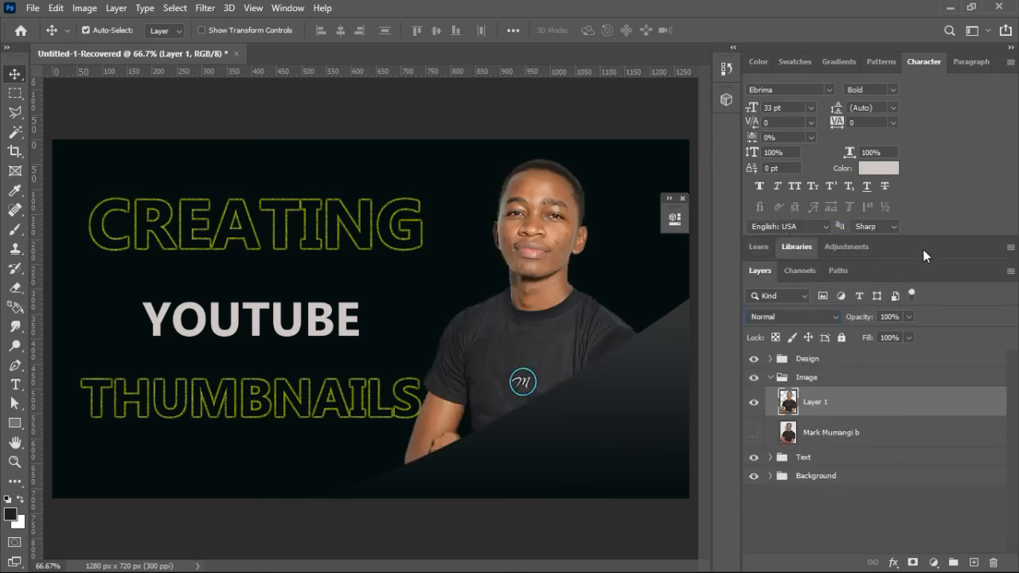
Step: Convert the portrait in Layer 1 to black and white with the Default preset of the Black & White adjustment
left_click(84, 8)
mouse_move(108, 47)
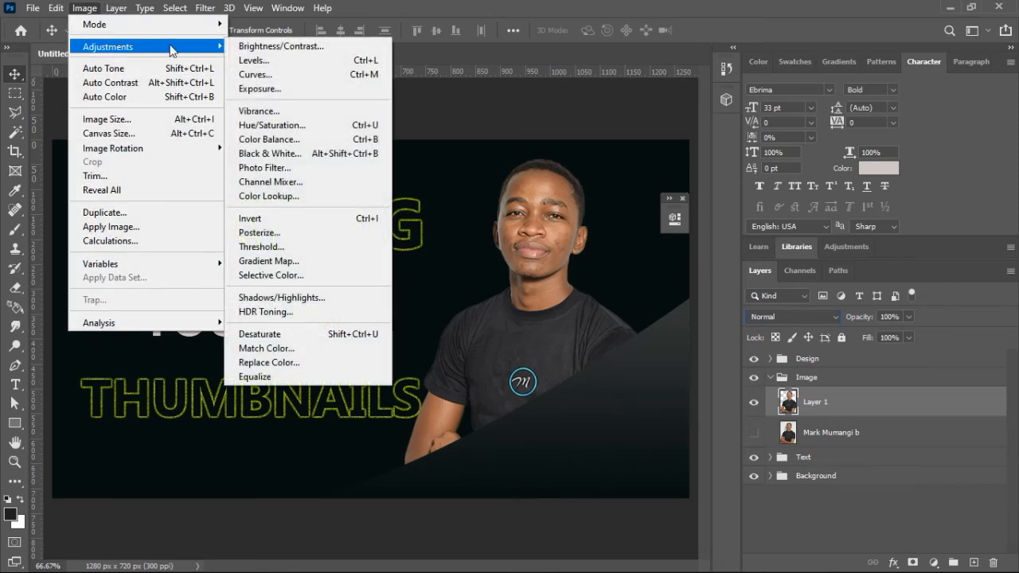
left_click(268, 154)
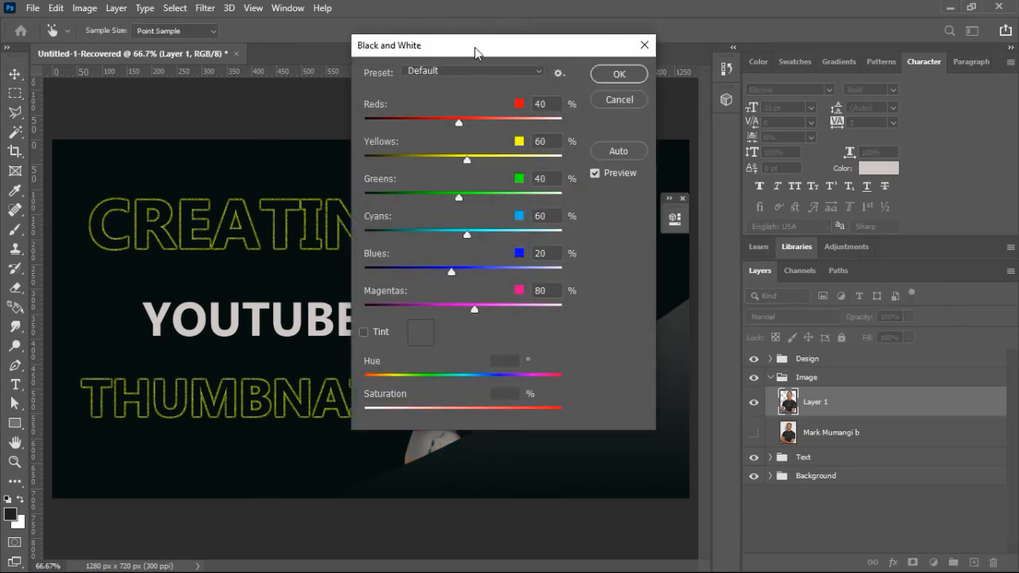
left_click_drag(476, 46, 807, 141)
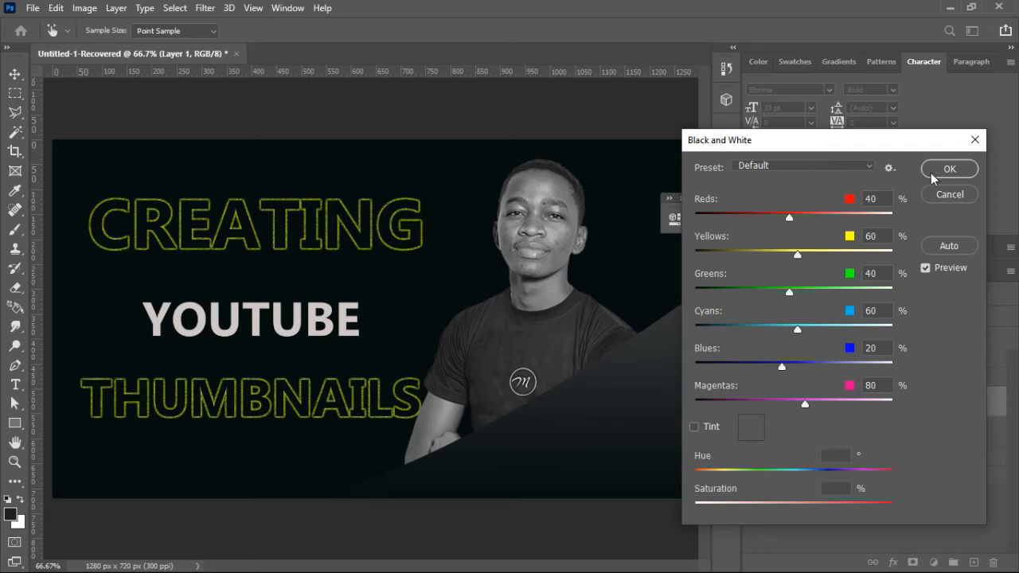
left_click(953, 172)
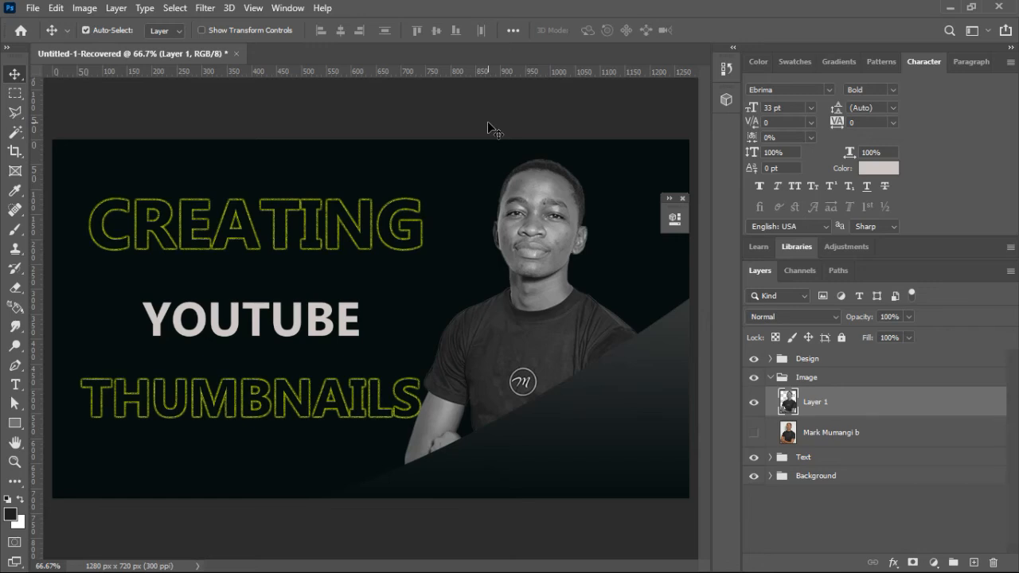
Step: Apply a Hue/Saturation adjustment to the portrait with hue +11, saturation +19 and lightness -20
left_click(86, 8)
mouse_move(171, 47)
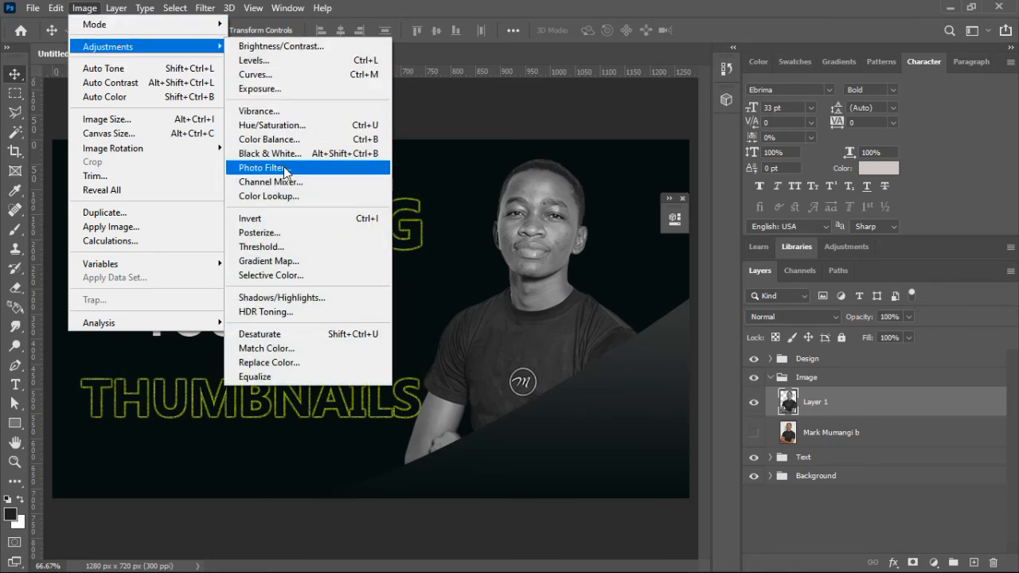
left_click(285, 125)
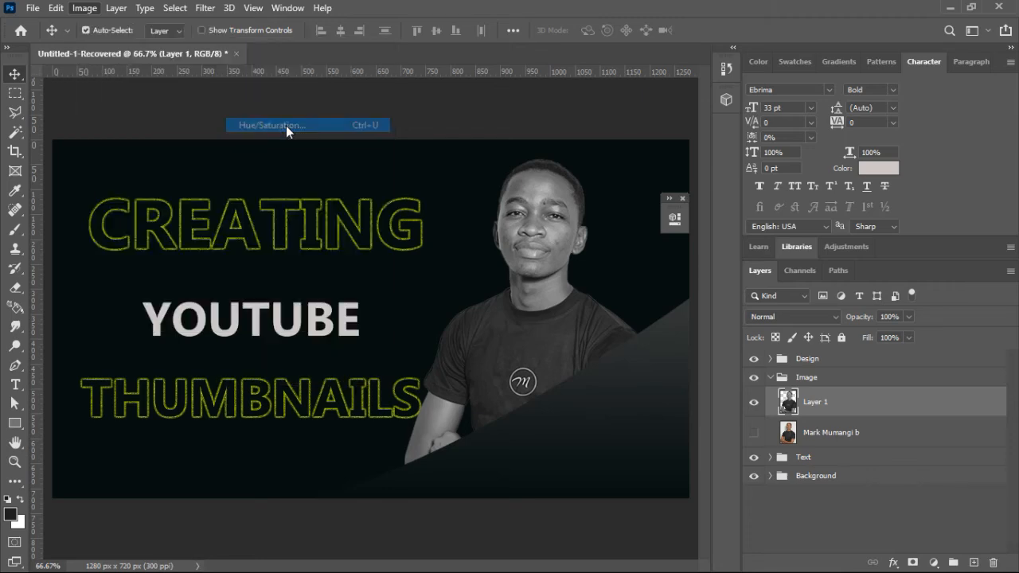
left_click_drag(448, 97, 770, 155)
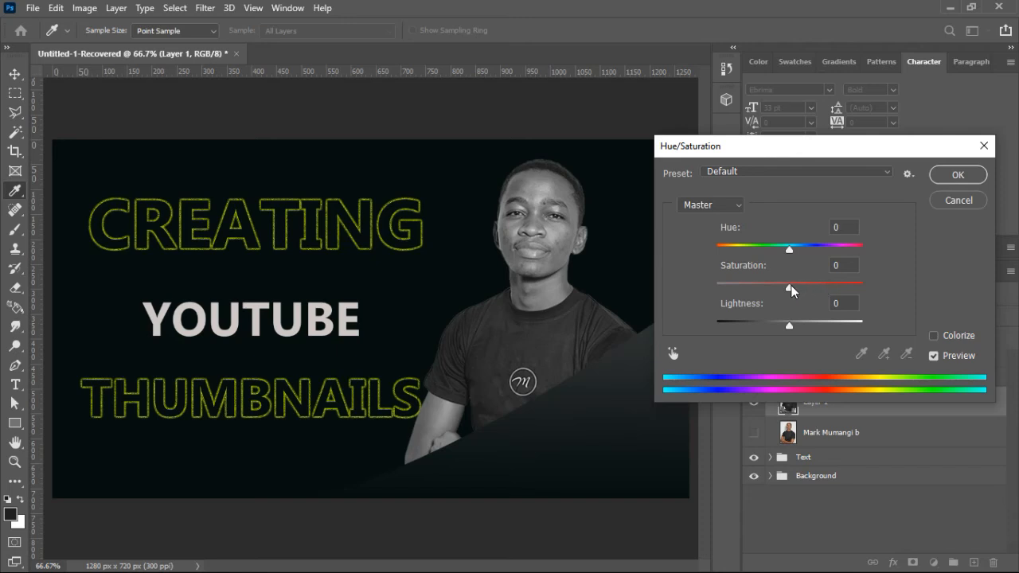
mouse_move(790, 287)
left_mouse_down()
mouse_move(771, 287)
mouse_move(808, 288)
left_mouse_up()
left_click_drag(789, 327, 775, 327)
left_click_drag(809, 289, 804, 285)
left_click_drag(790, 250, 798, 250)
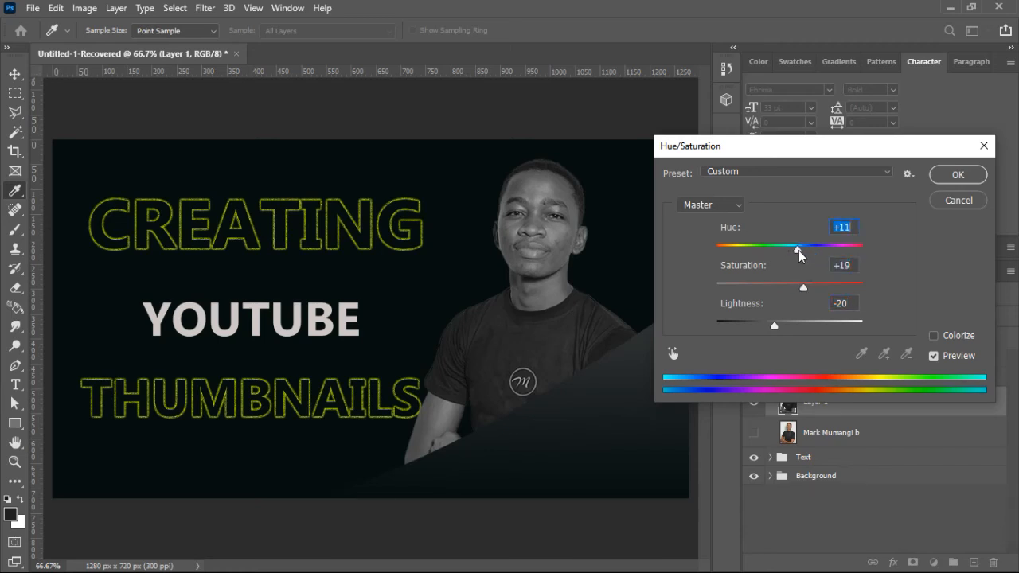
left_click(948, 175)
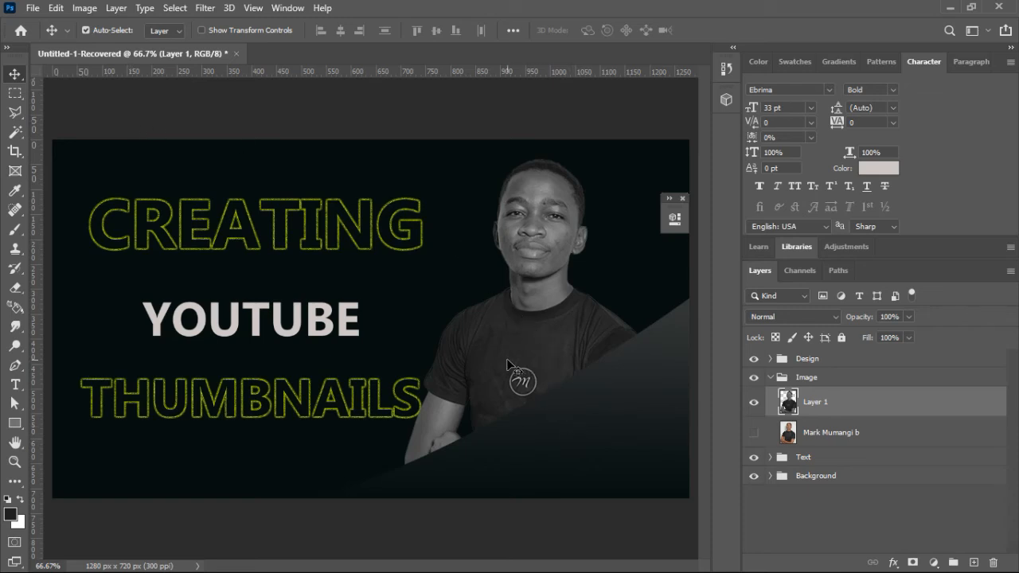
Step: Move the portrait in Layer 1 slightly to the right, away from the title text
left_click_drag(506, 359, 525, 342)
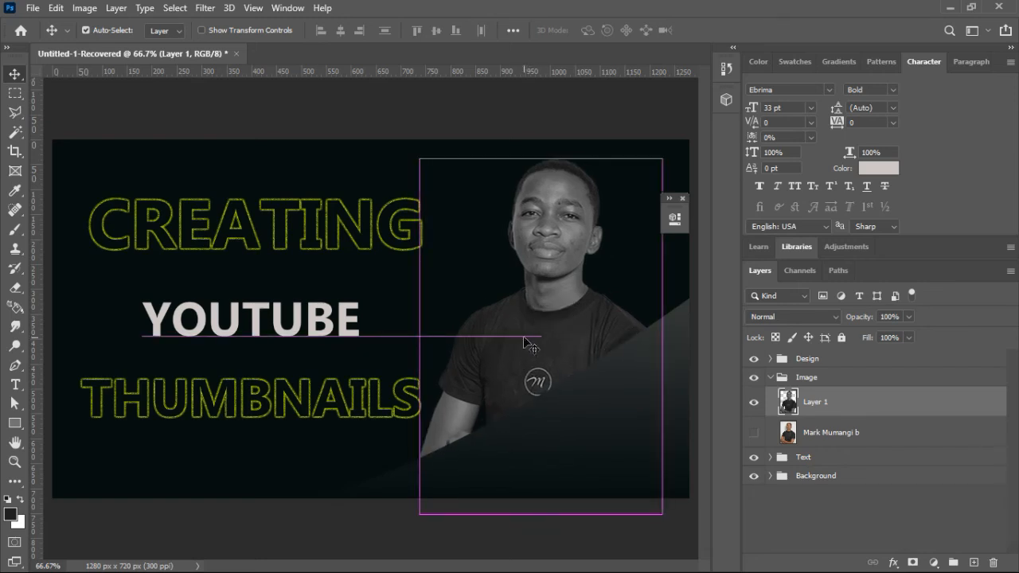
left_click_drag(559, 248, 556, 252)
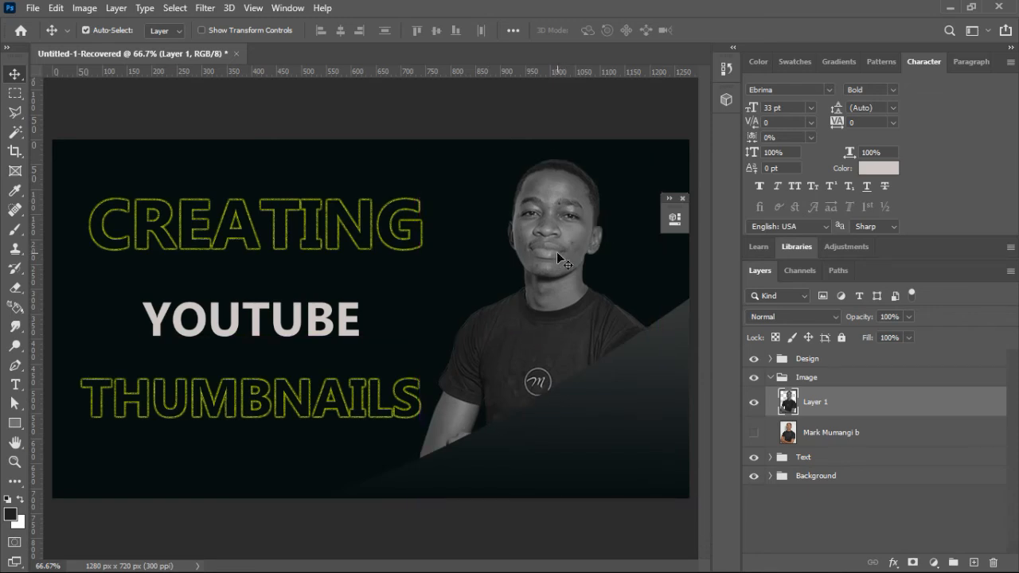
Step: Examine the overall balance between the title text and the portrait at several zoom levels
key("ctrl+minus")
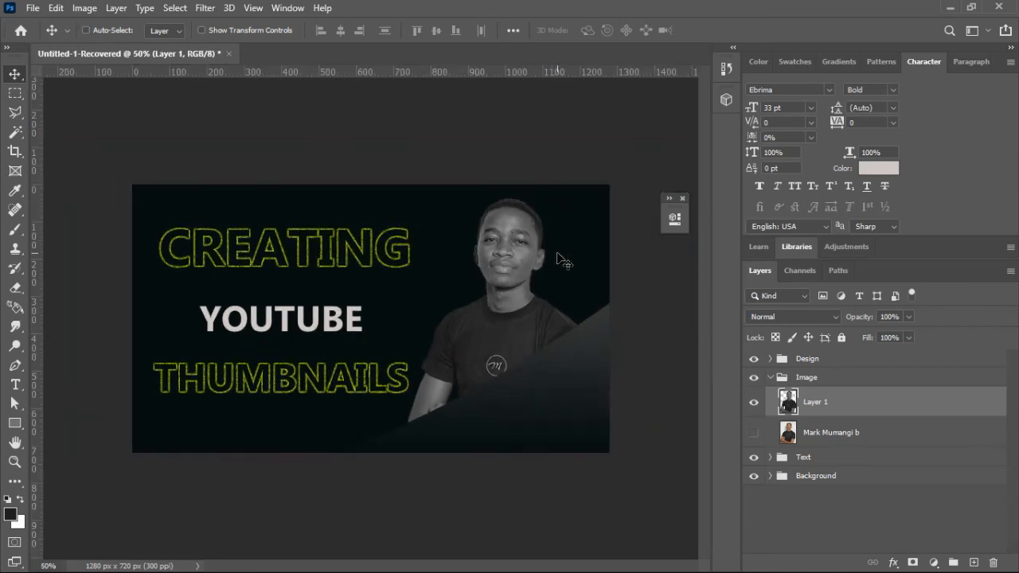
key("ctrl+plus")
key("ctrl+minus")
key("ctrl+minus")
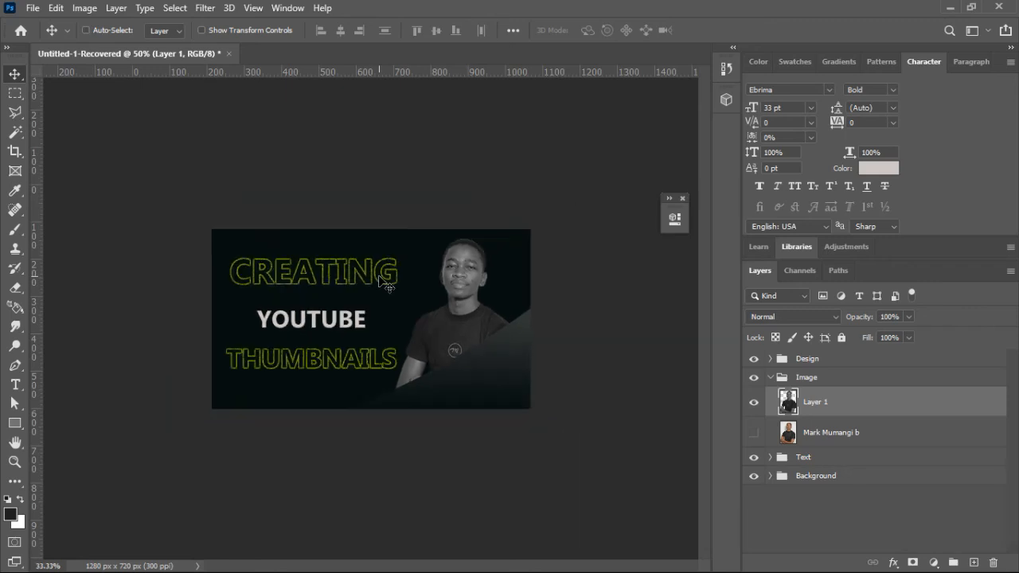
key("ctrl+plus")
key("ctrl+plus")
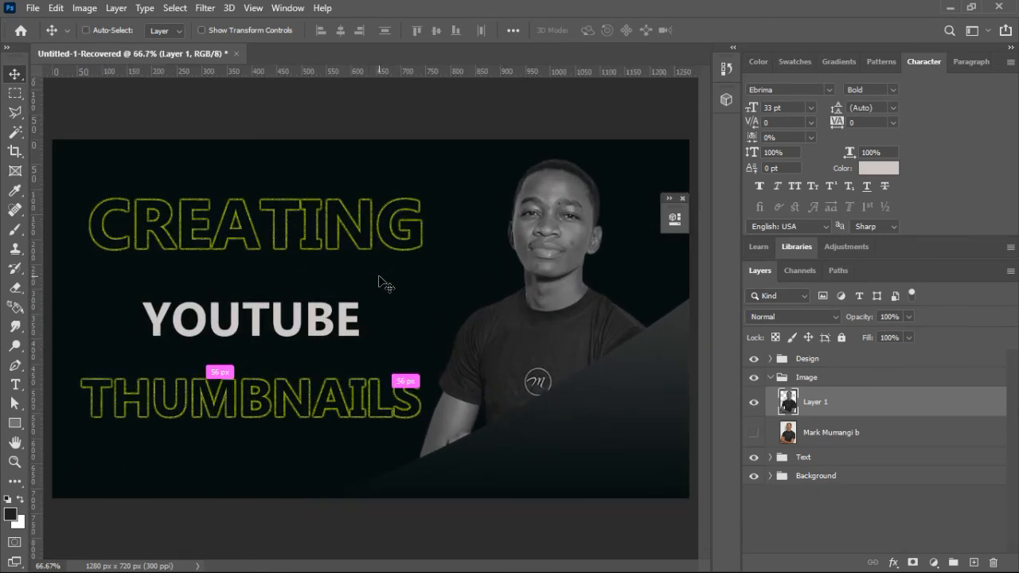
key("ctrl+minus")
key("ctrl+minus")
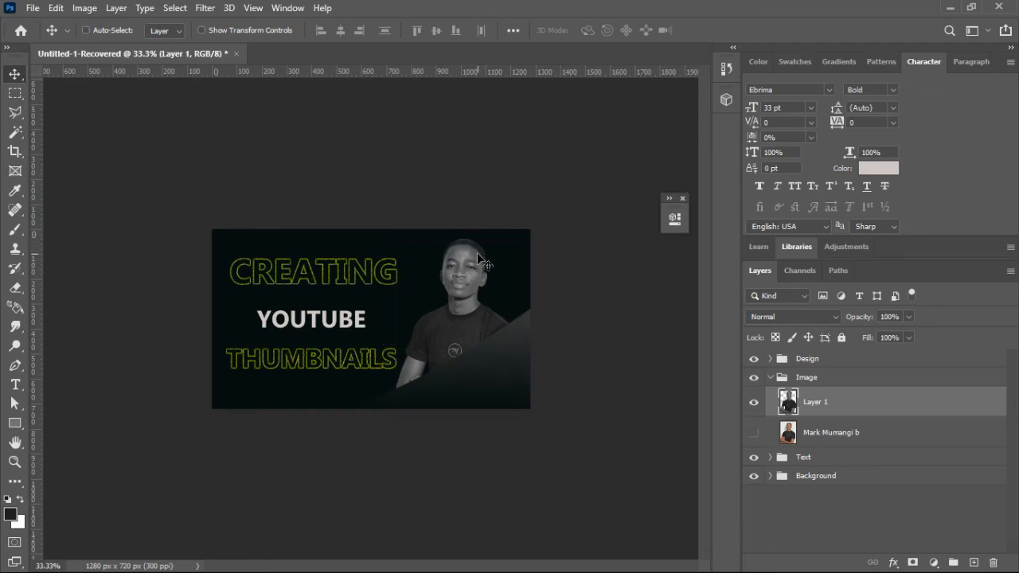
Step: Examine the edge of the portrait's hair at 300% zoom with the Eraser tool active
key("ctrl+plus")
key("ctrl+plus")
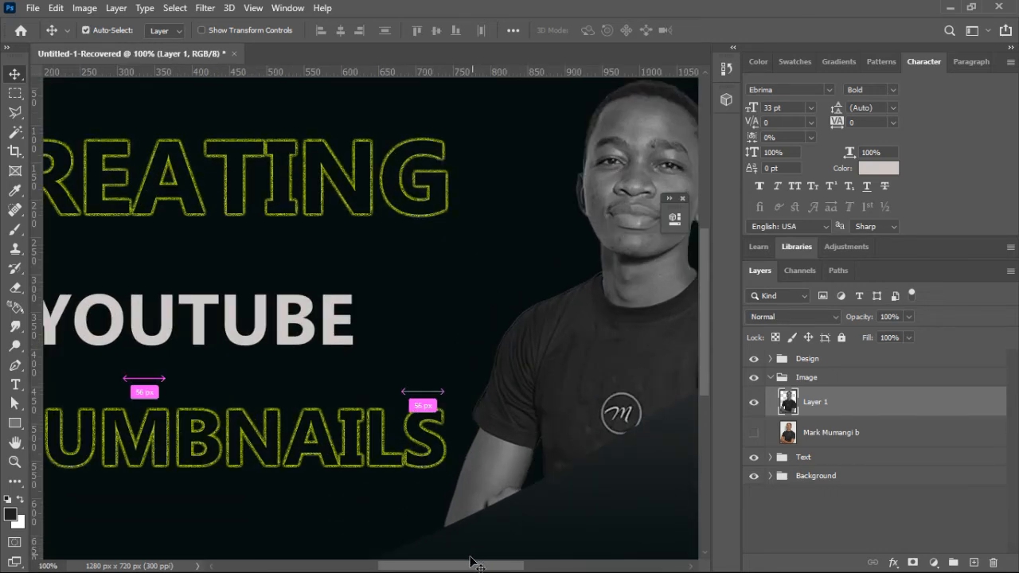
scroll(465, 568, "right", 5)
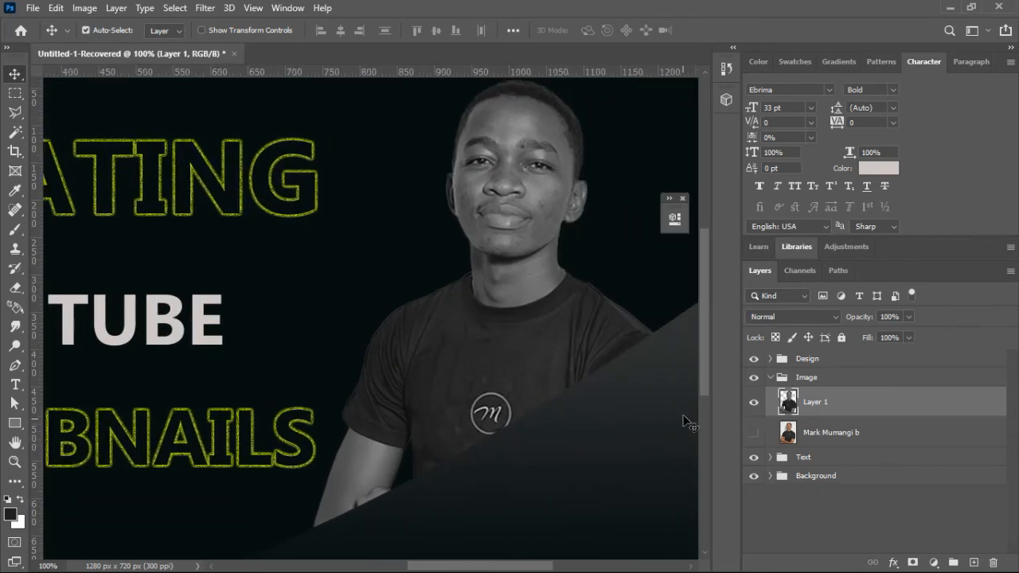
left_click_drag(702, 389, 707, 304)
key("ctrl+plus")
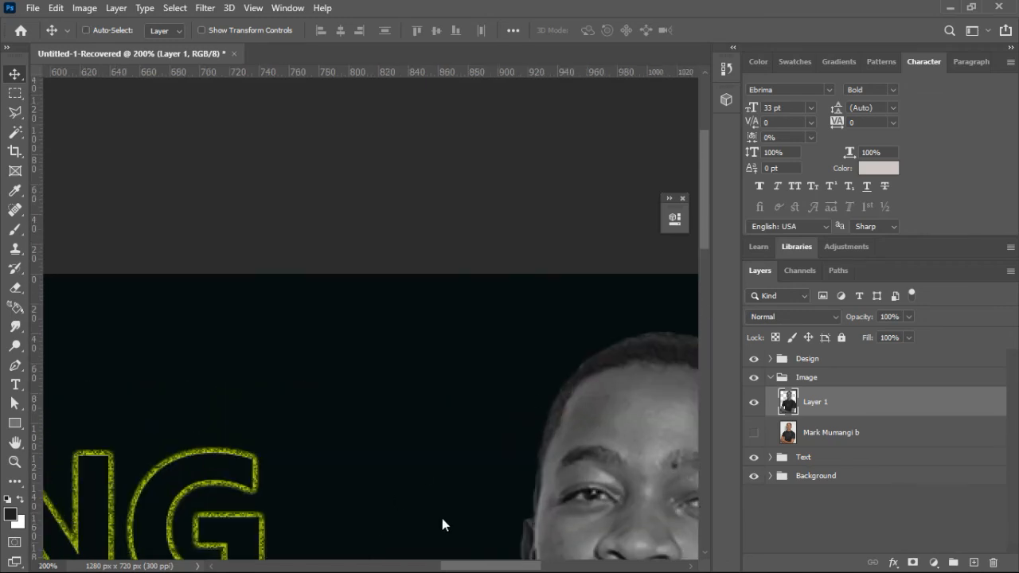
left_click_drag(450, 565, 484, 565)
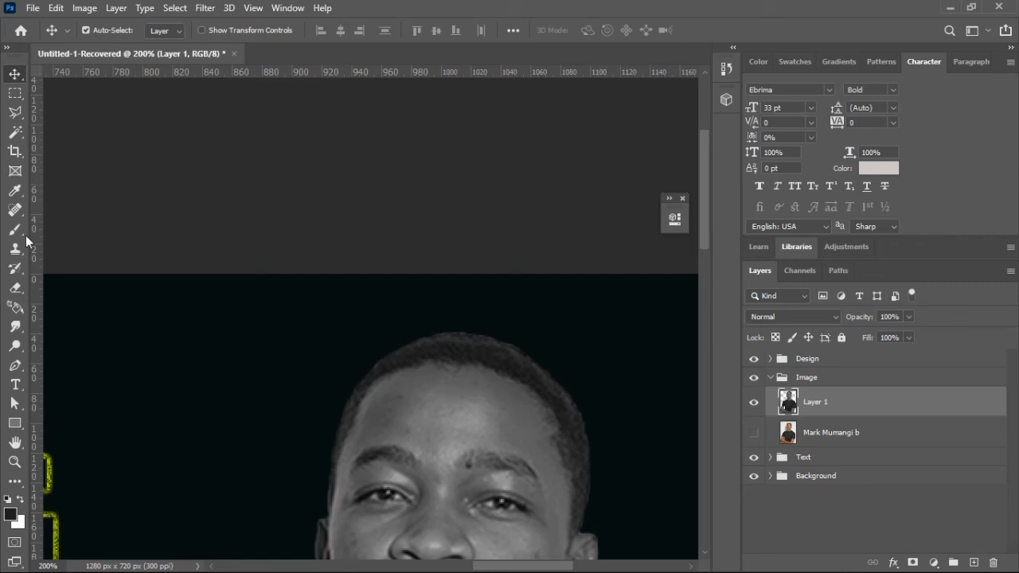
left_click(15, 287)
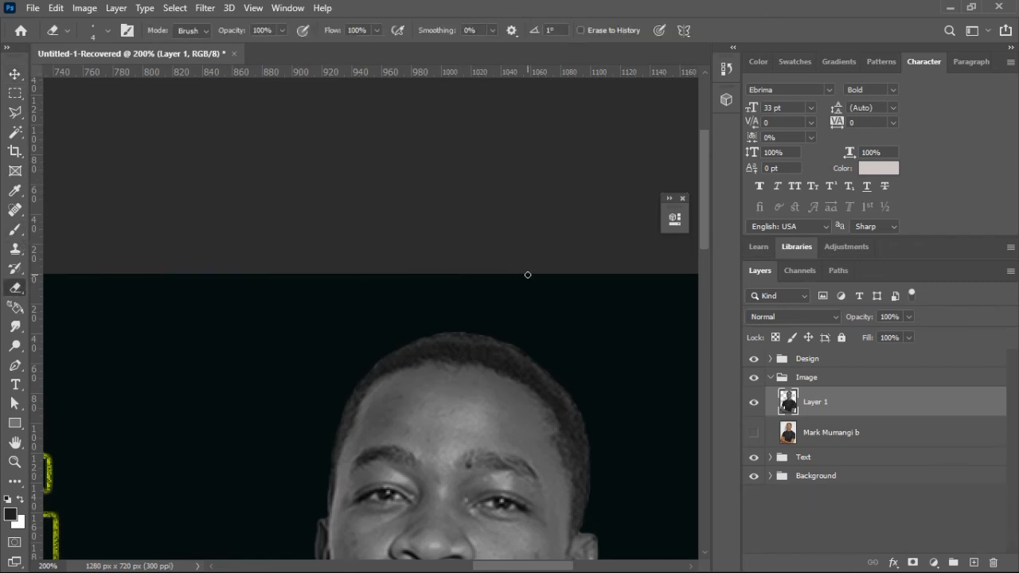
key("ctrl+plus")
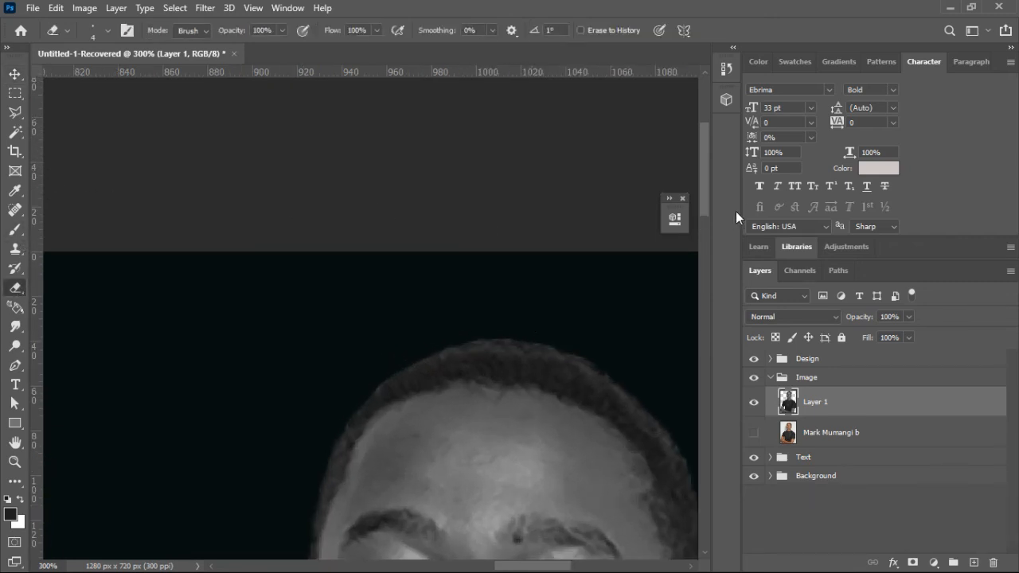
left_click_drag(708, 185, 704, 205)
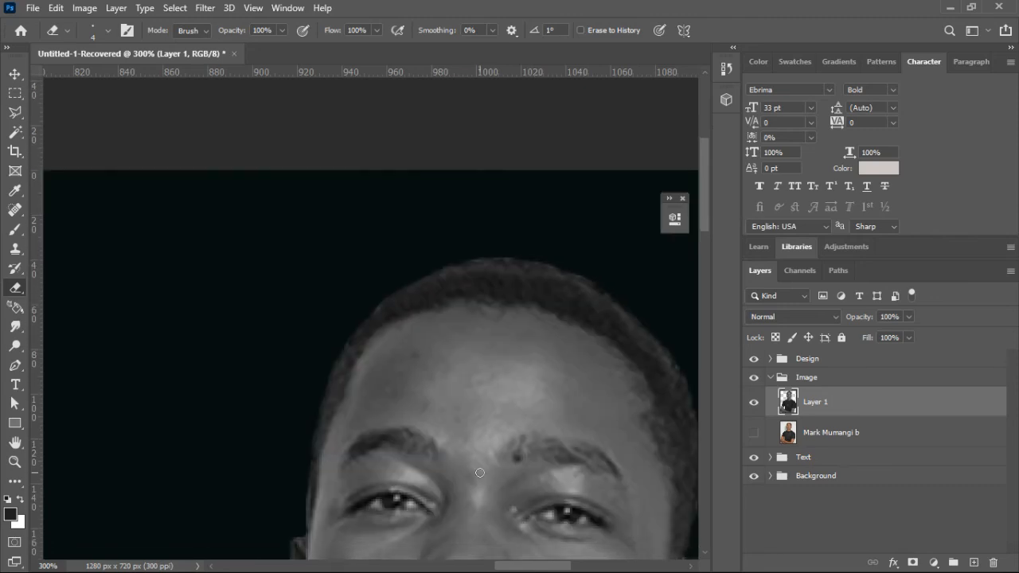
left_click_drag(524, 568, 535, 568)
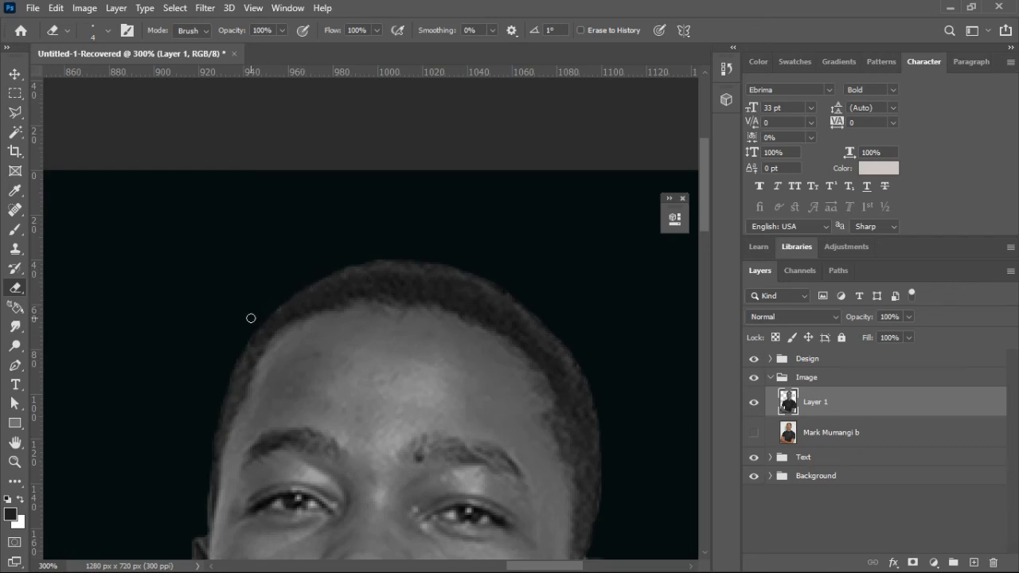
Step: Apply a Brightness/Contrast adjustment to the portrait in Layer 1 with brightness -22 and contrast 22
key("ctrl+minus")
key("ctrl+minus")
key("ctrl+minus")
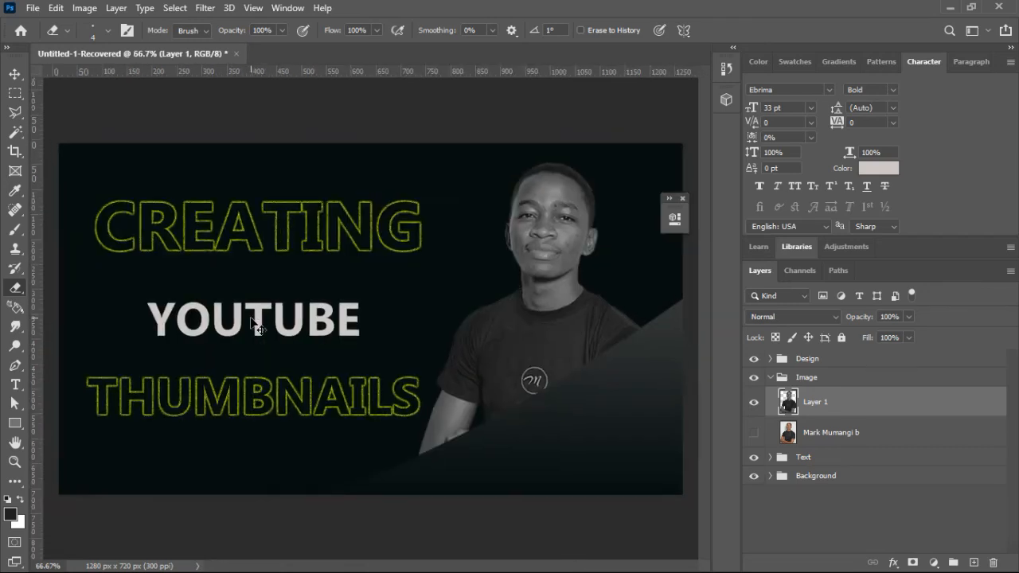
key("ctrl+minus")
key("ctrl+minus")
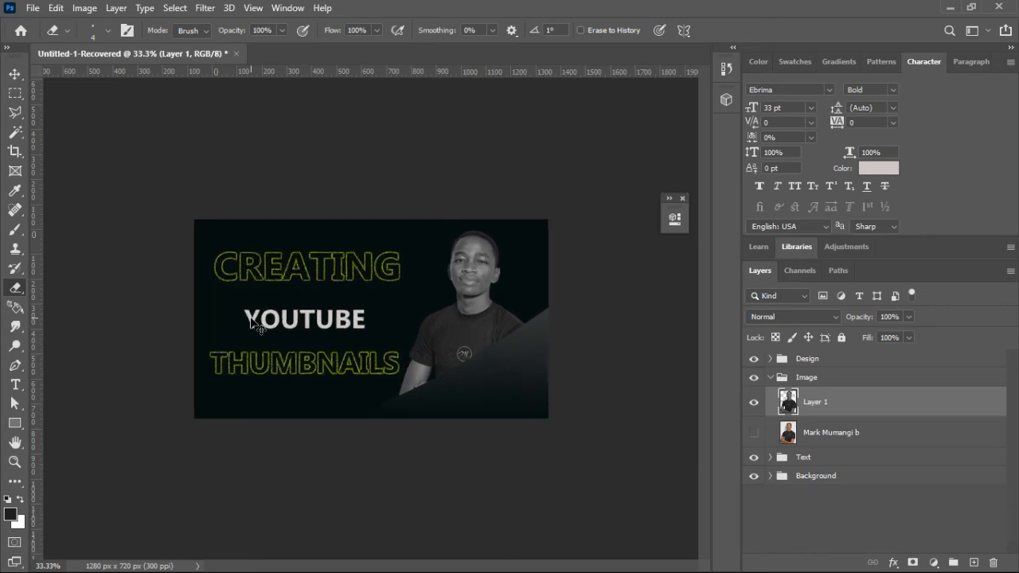
key("ctrl+plus")
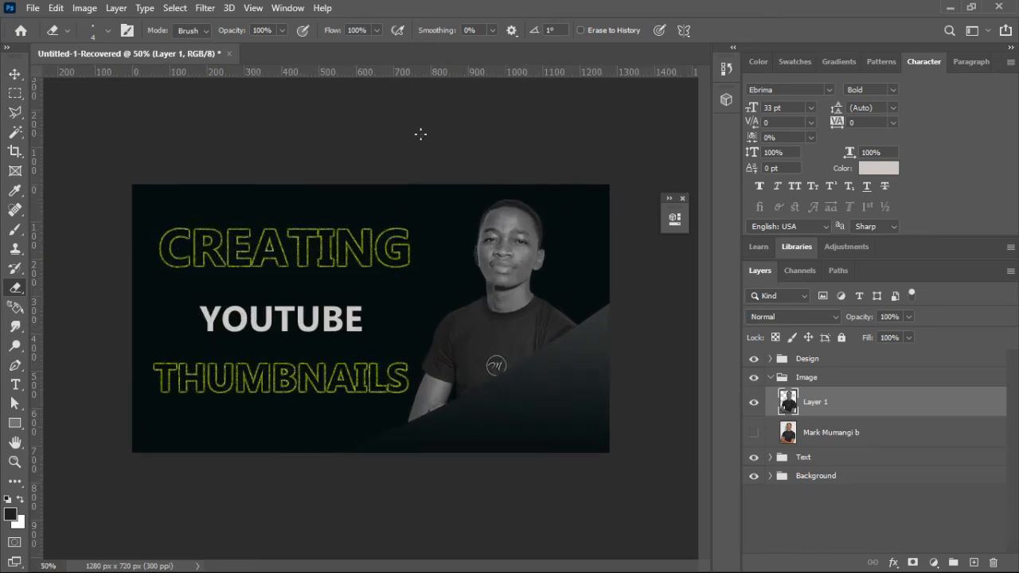
left_click(83, 8)
mouse_move(139, 46)
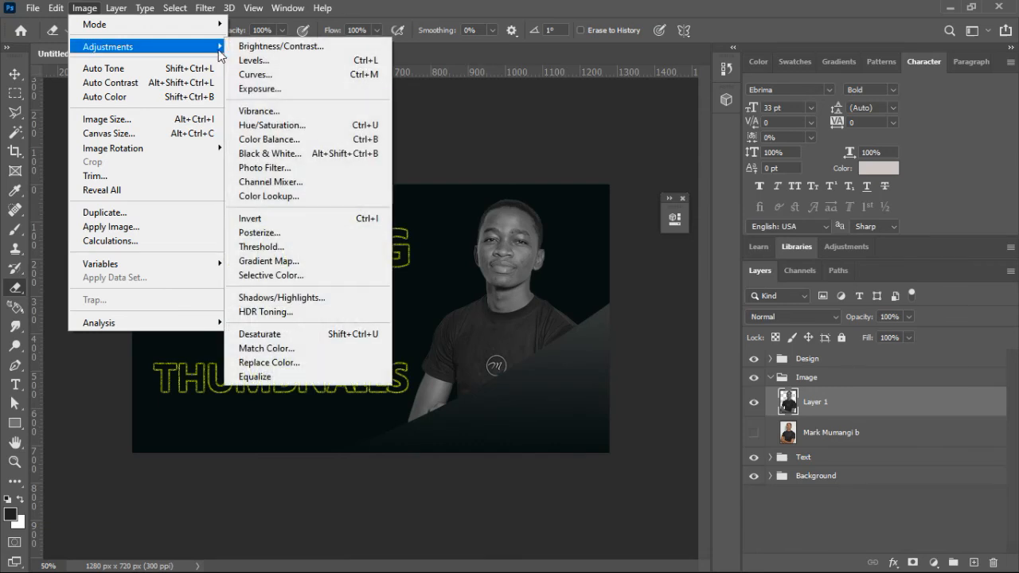
left_click(244, 48)
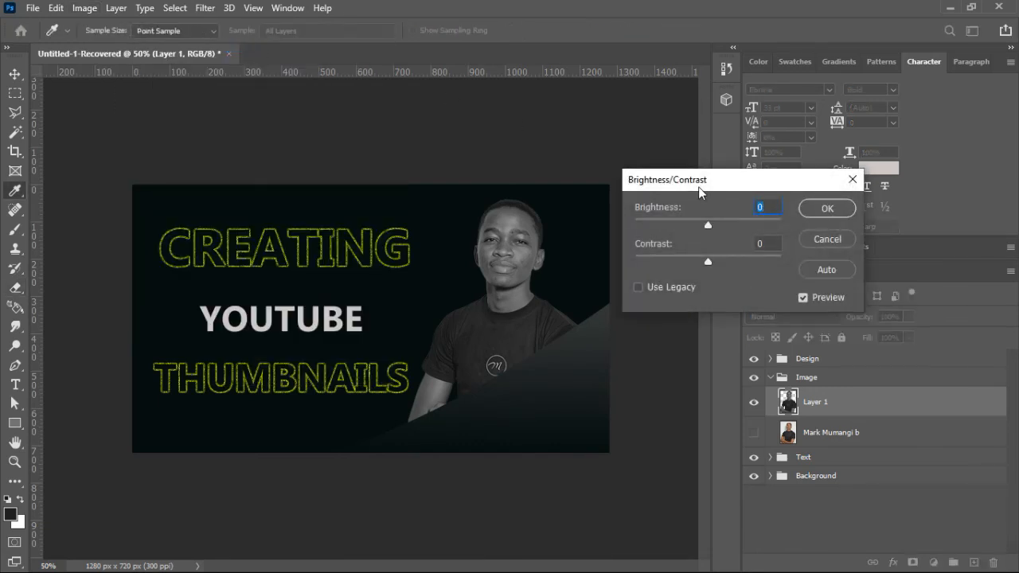
left_click_drag(676, 209, 670, 209)
mouse_move(673, 245)
left_mouse_down()
mouse_move(659, 247)
mouse_move(700, 252)
mouse_move(686, 254)
left_mouse_up()
left_click(658, 208)
mouse_move(658, 211)
left_mouse_down()
mouse_move(673, 212)
mouse_move(649, 213)
left_mouse_up()
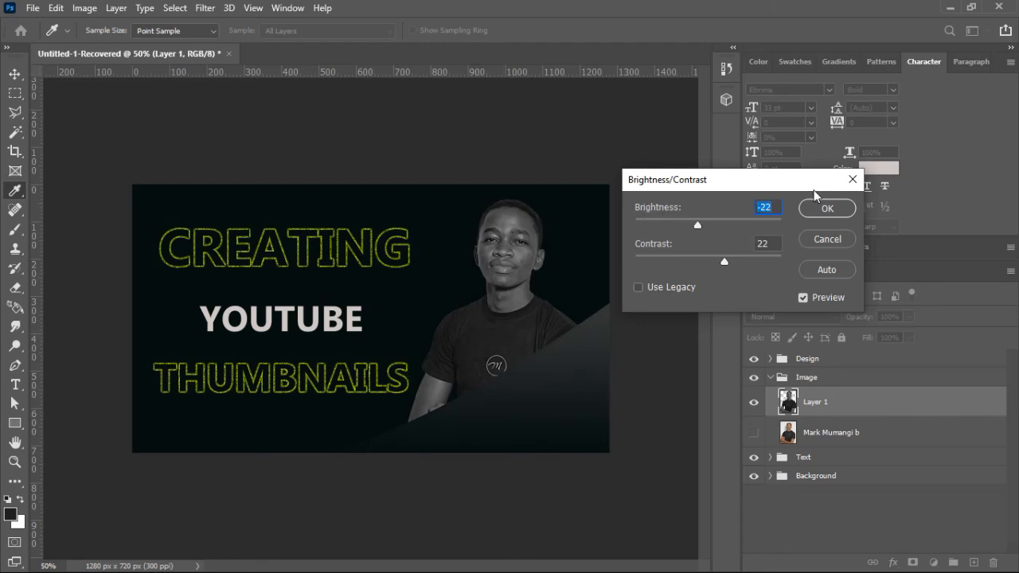
left_click(825, 208)
key("e")
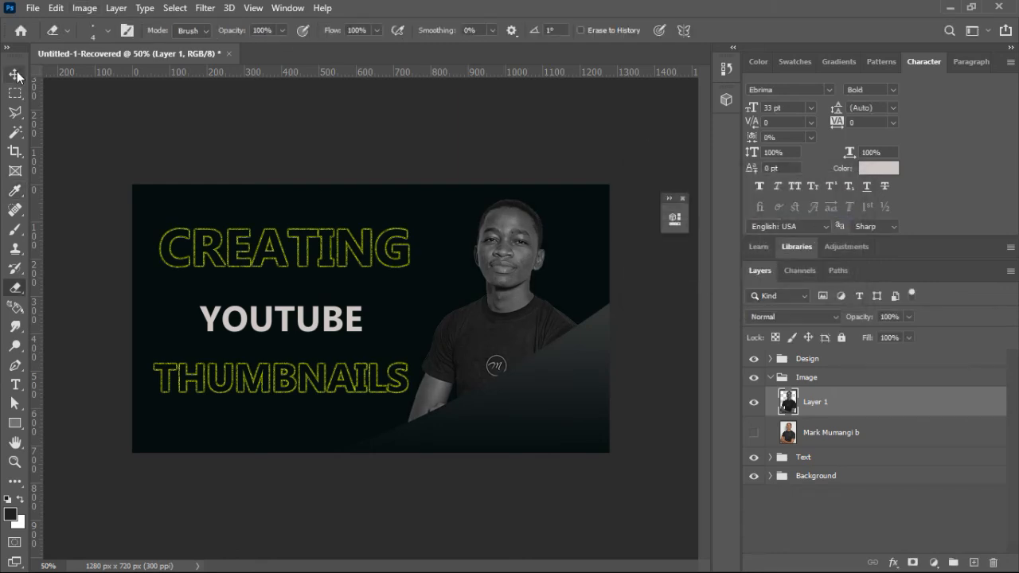
Step: Reposition the dark gradient corner shape slightly lower so it still covers the lower part of the portrait
left_click(15, 74)
left_click(555, 402)
left_click_drag(553, 382, 563, 427)
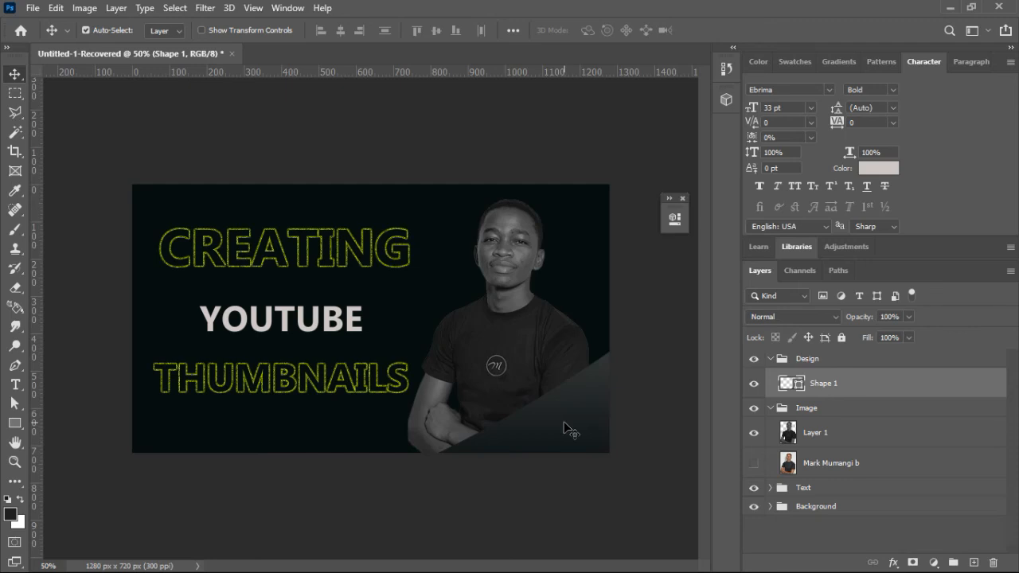
left_click_drag(562, 437, 550, 416)
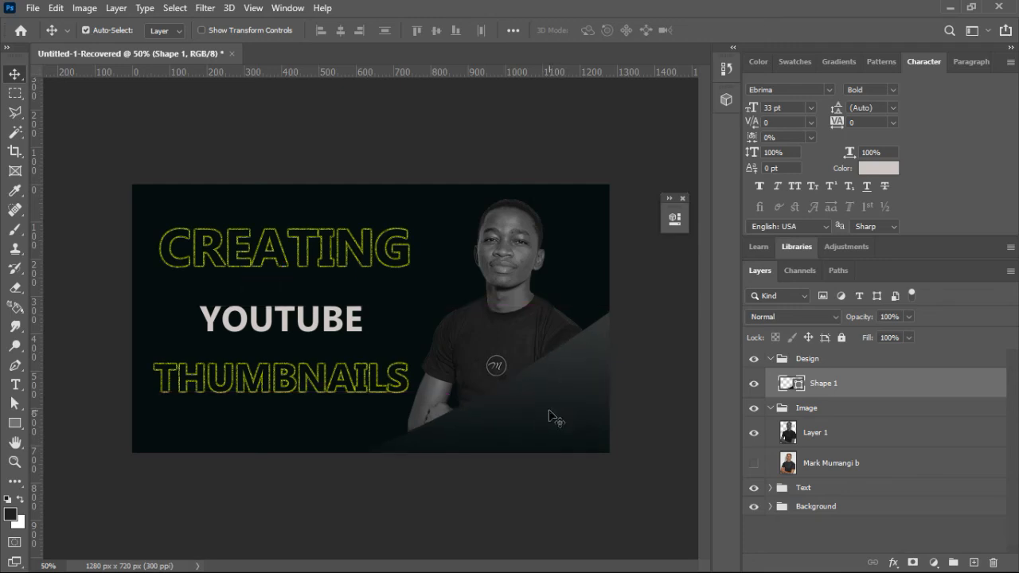
key("ctrl+plus")
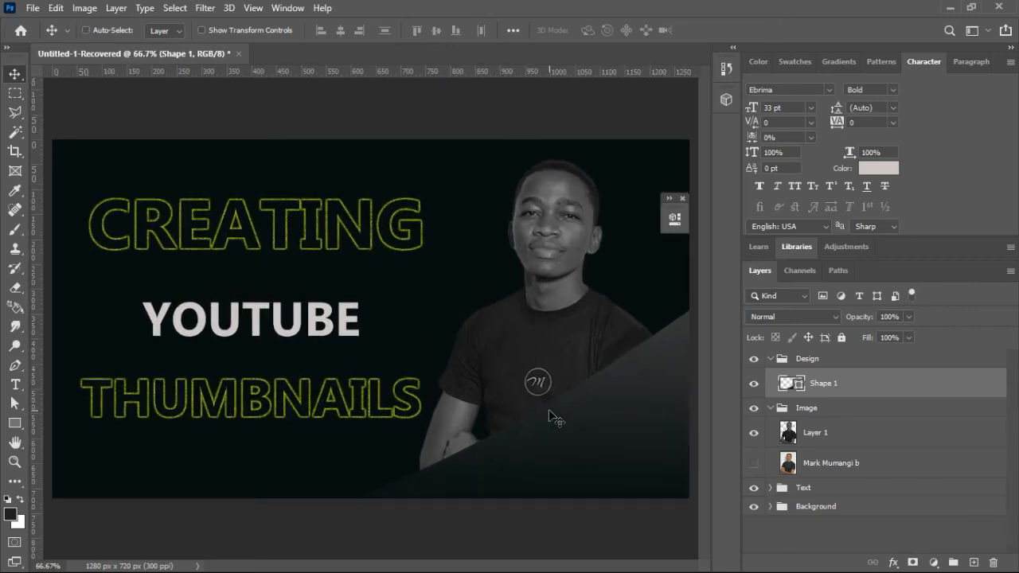
key("ctrl+minus")
Step: Add the creator's social media handle as a 9 pt text line below THUMBNAILS
left_click(15, 384)
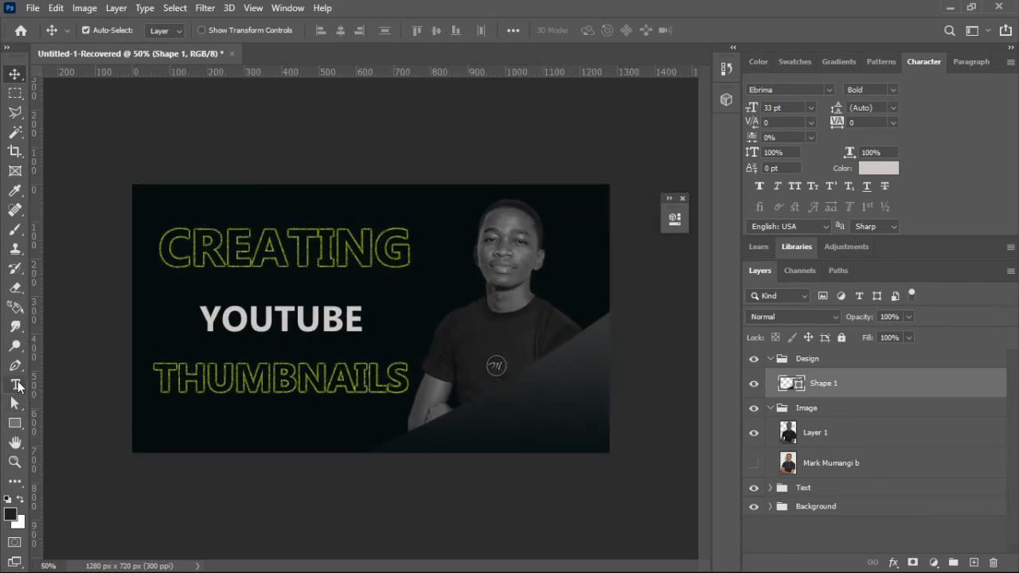
left_click(269, 436)
type("@")
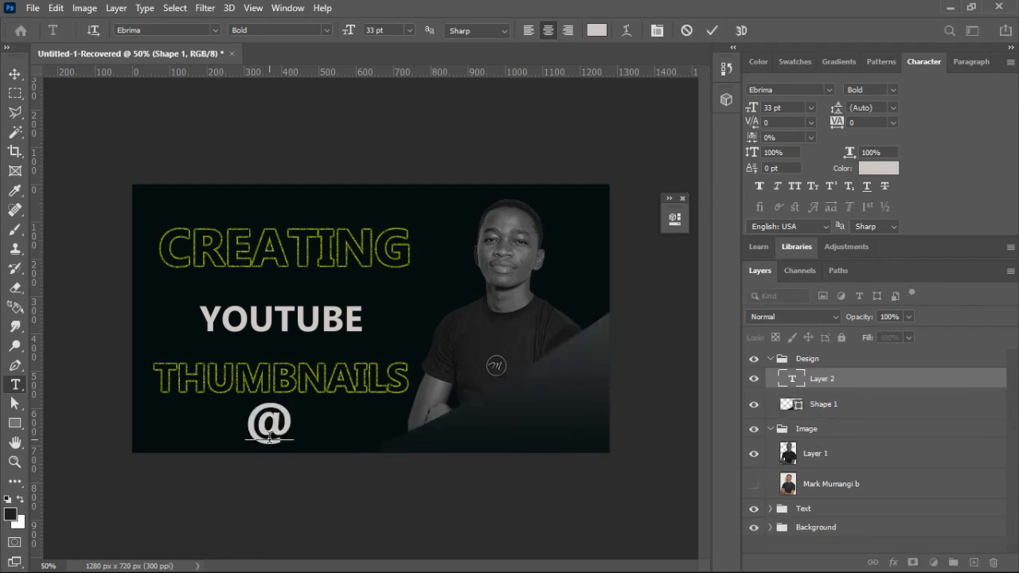
key("ctrl+a")
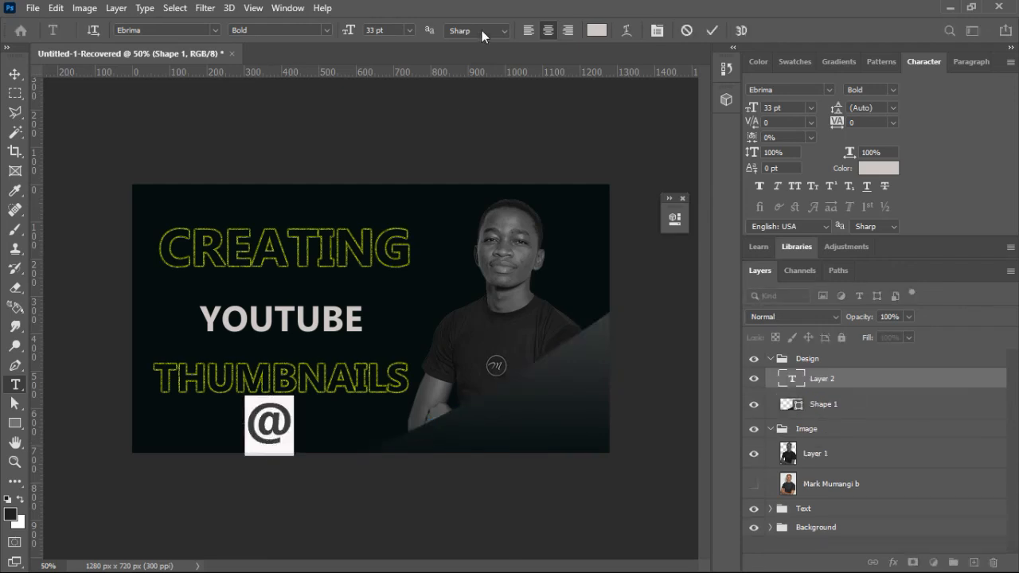
left_click_drag(346, 31, 333, 35)
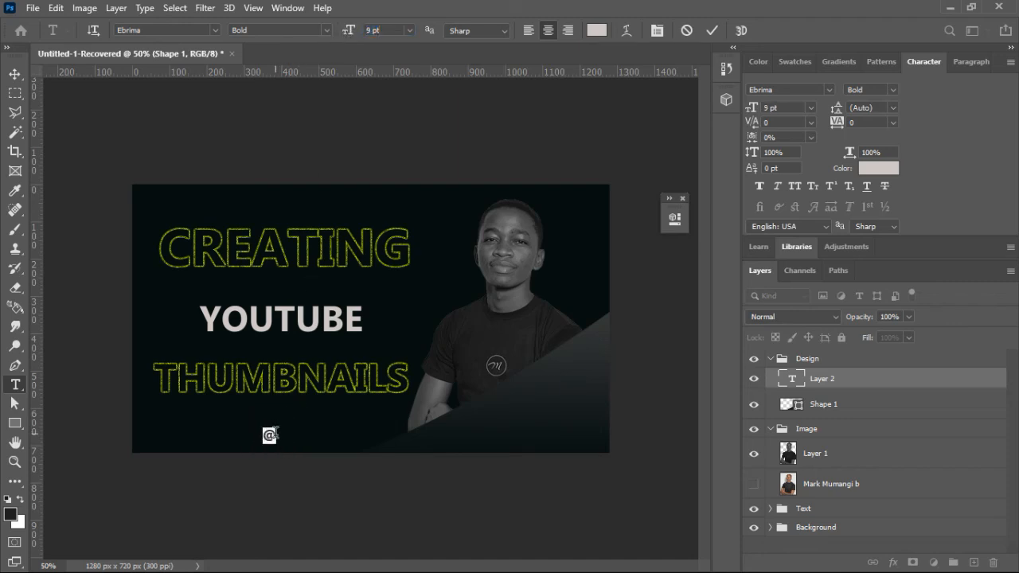
left_click(271, 434)
type("markmumangi")
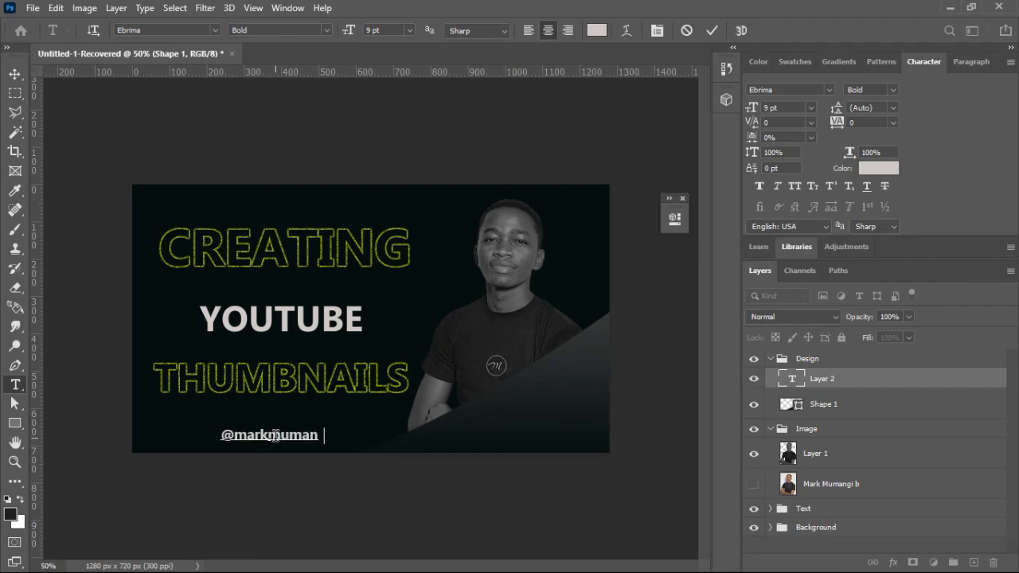
left_click(716, 32)
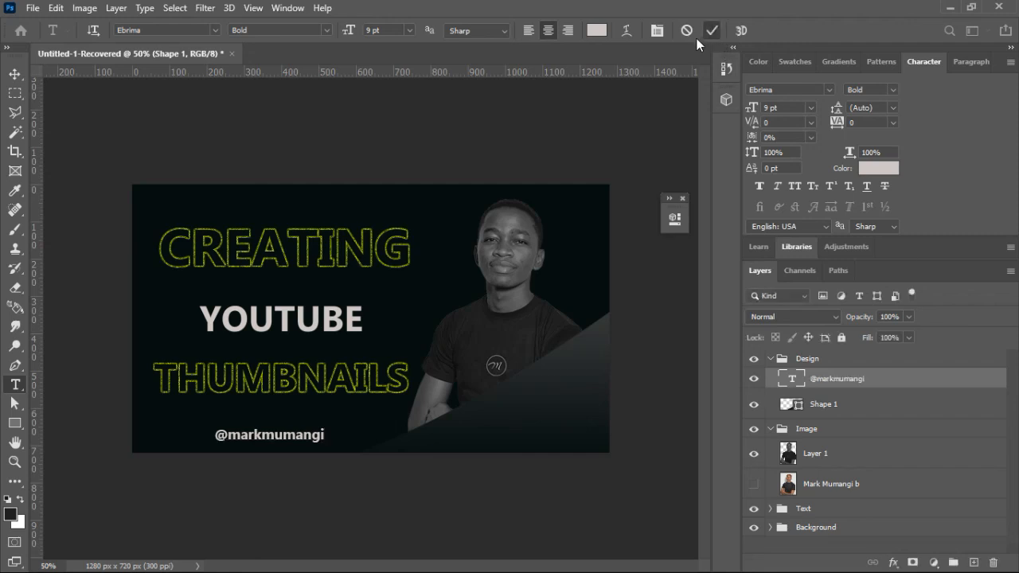
Step: Move the handle text onto the dark corner shape at the canvas's lower right and set its opacity to 88%
left_click(754, 108)
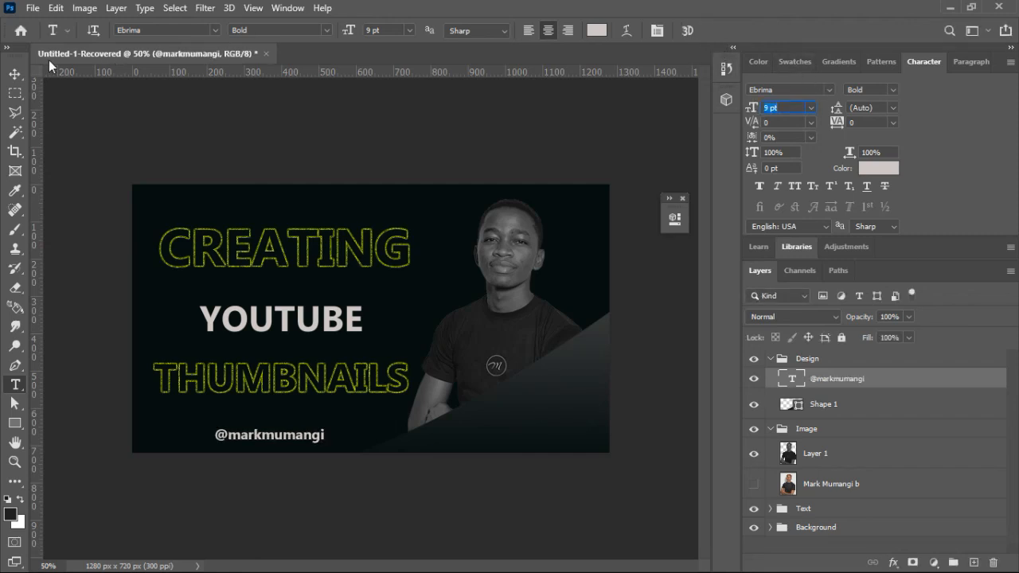
left_click(14, 74)
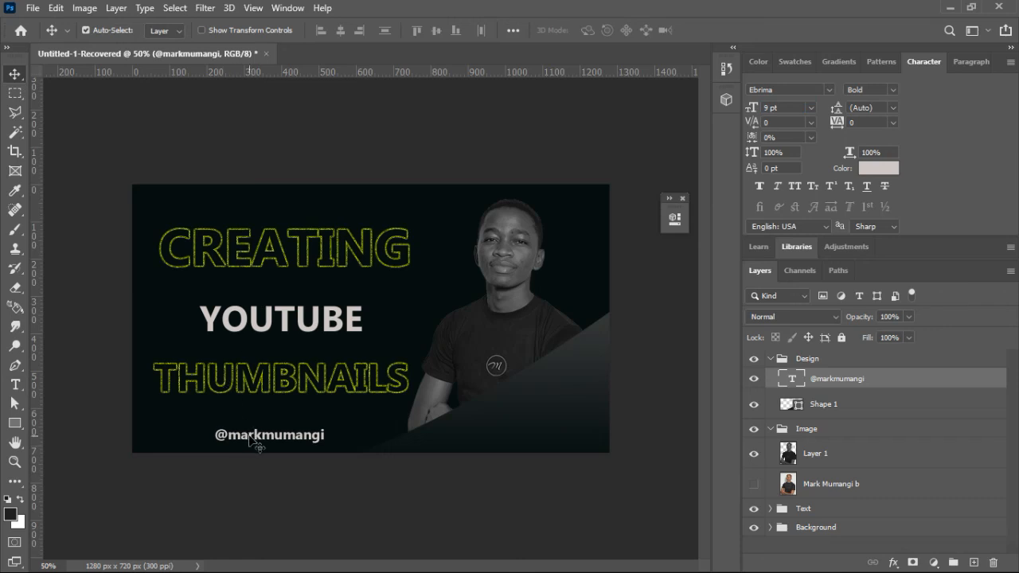
left_click_drag(257, 440, 510, 446)
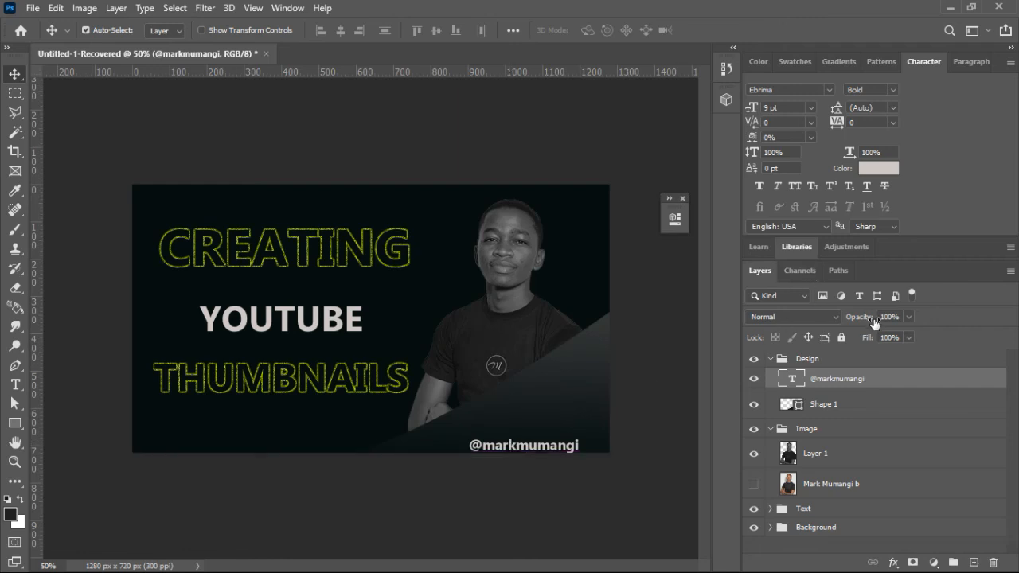
left_click_drag(870, 319, 862, 319)
Step: Fine-tune the handle text's position, slightly up and to the left, leaving a small margin above the canvas's bottom edge
key("Up")
key("Up")
key("Up")
key("Up")
key("Up")
key("Up")
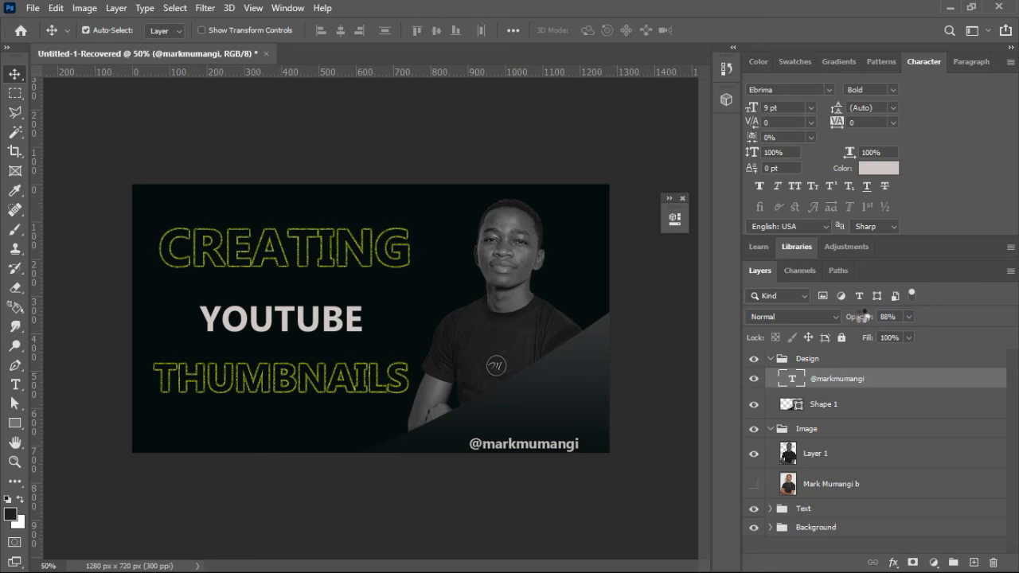
key("Left")
key("Left")
key("Left")
key("Left")
key("Left")
key("Left")
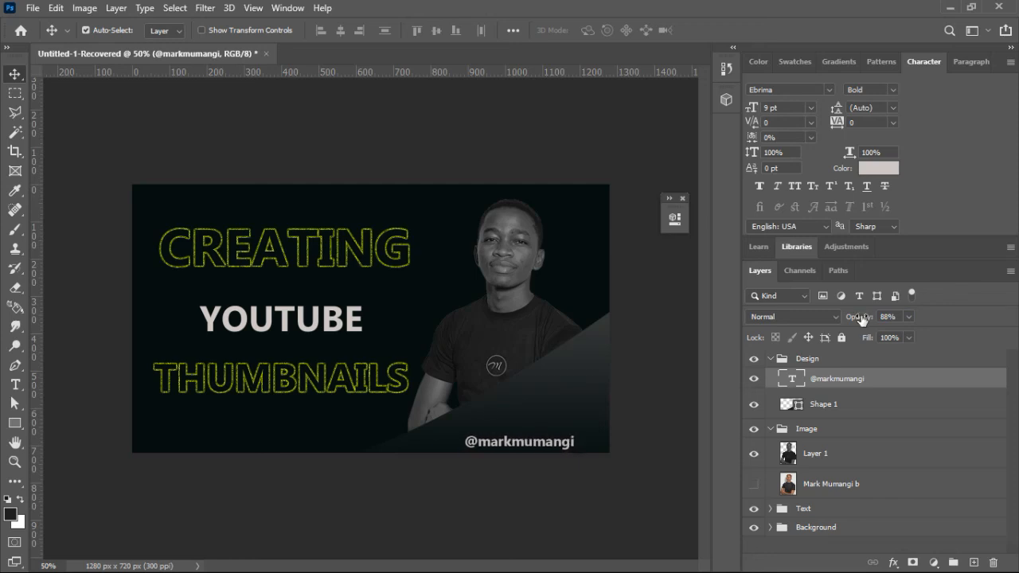
key("Up")
key("Up")
key("Left")
key("Left")
key("Left")
key("Left")
key("Left")
key("Left")
key("Down")
key("Down")
key("Down")
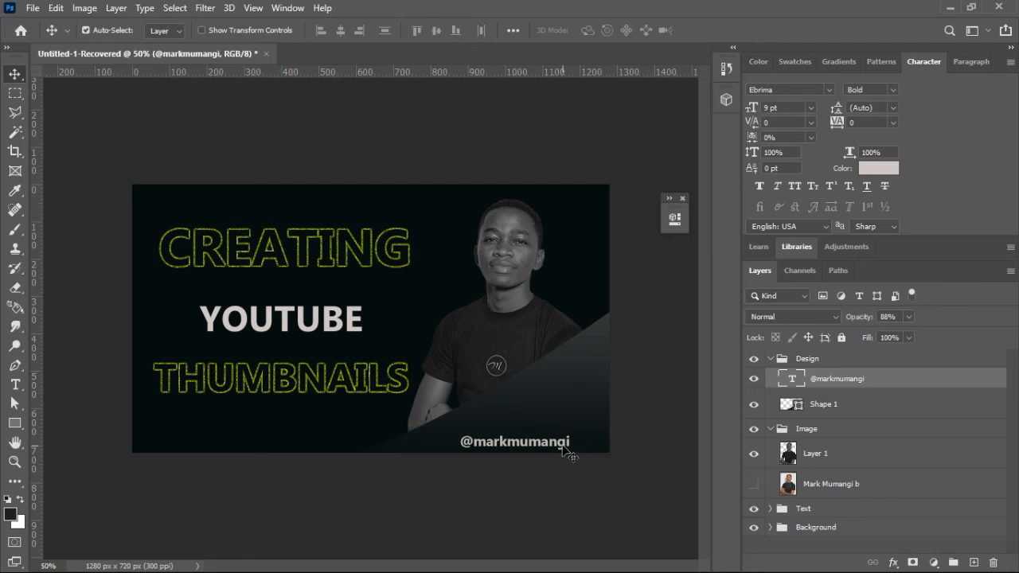
mouse_move(566, 450)
left_mouse_down()
mouse_move(306, 443)
mouse_move(550, 443)
mouse_move(538, 438)
mouse_move(573, 452)
left_mouse_up()
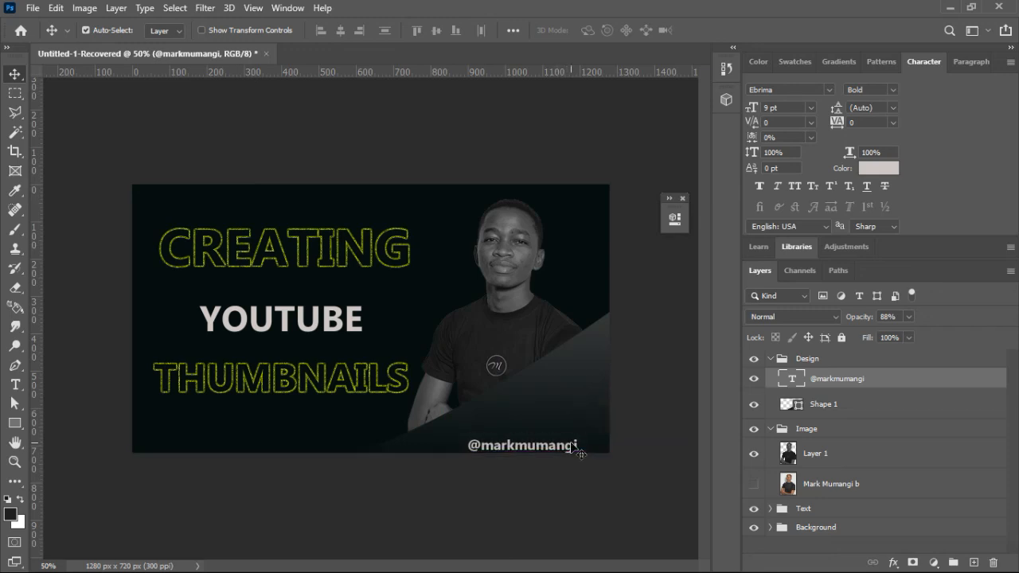
key("Up")
key("Up")
key("Up")
key("Up")
key("Up")
key("Up")
key("Up")
key("Up")
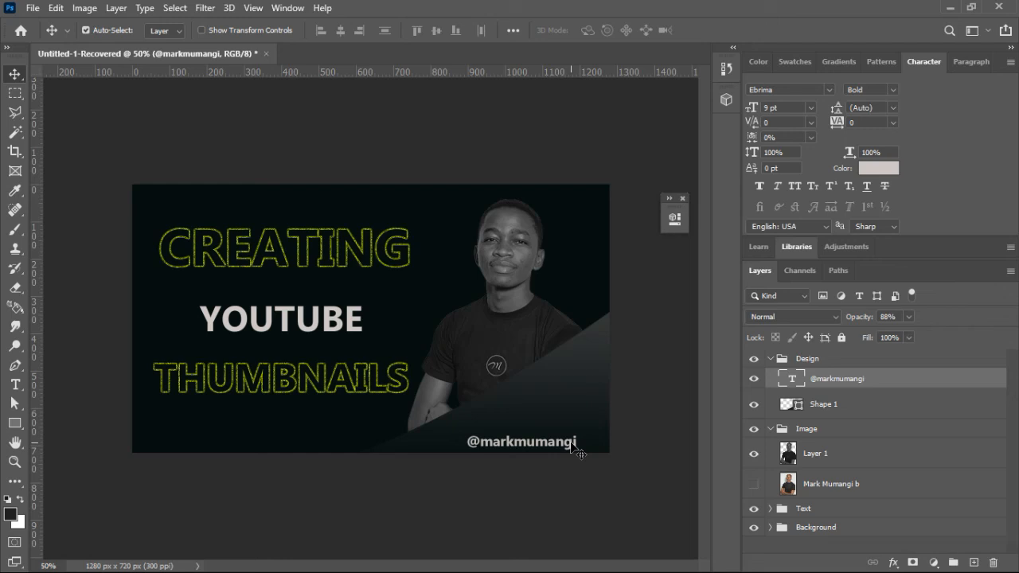
key("Left")
key("Left")
key("Left")
key("Left")
key("Left")
key("Left")
key("Left")
key("Left")
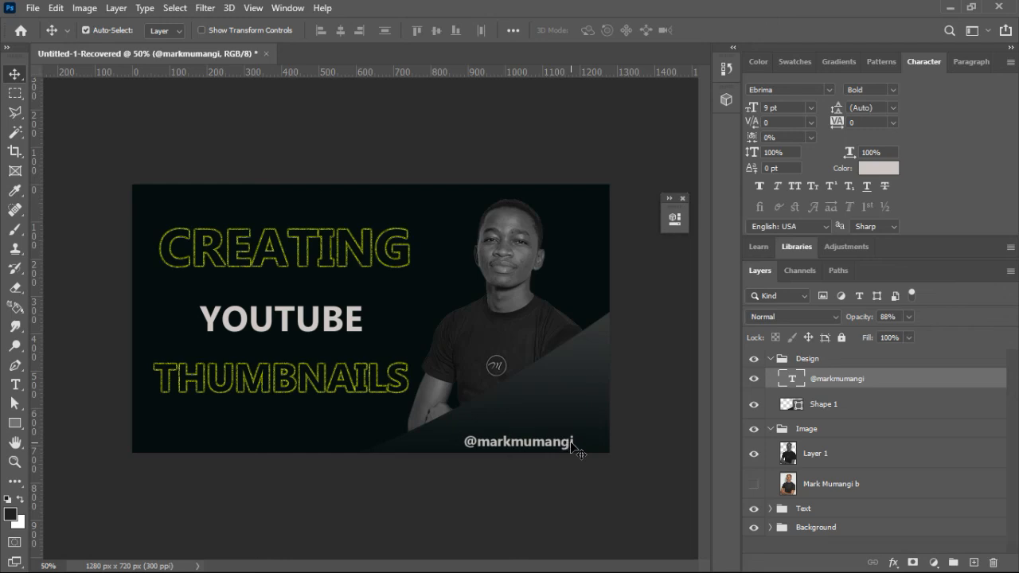
Step: Save the document on the computer in Photoshop format under the name Youtube Thumbnail
left_click(35, 10)
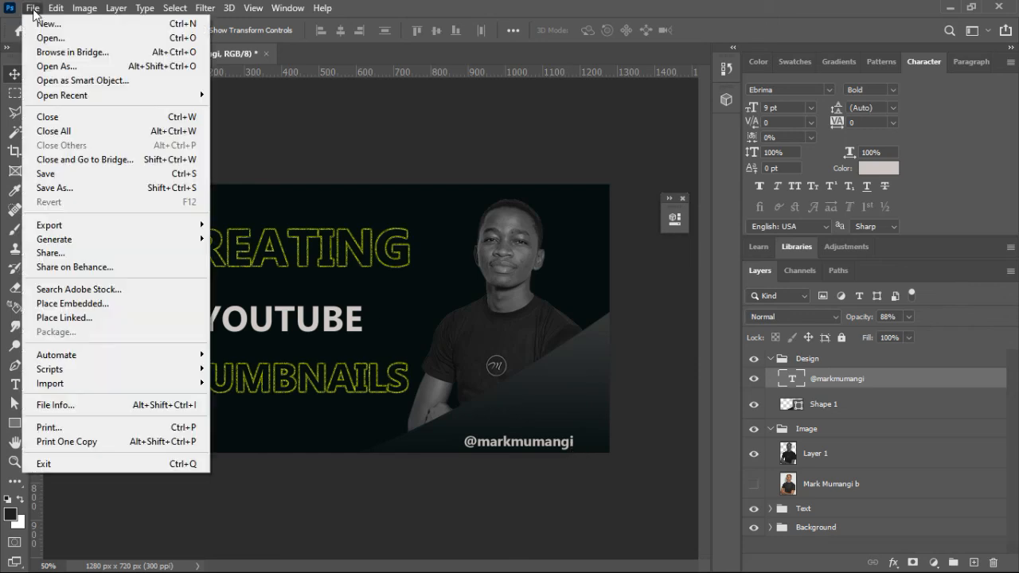
left_click(70, 190)
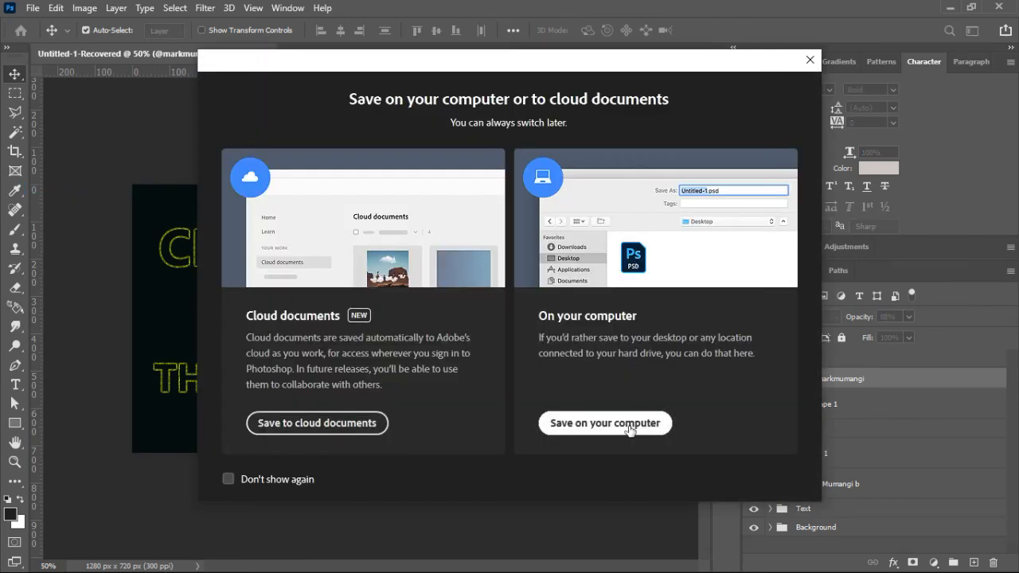
left_click(630, 424)
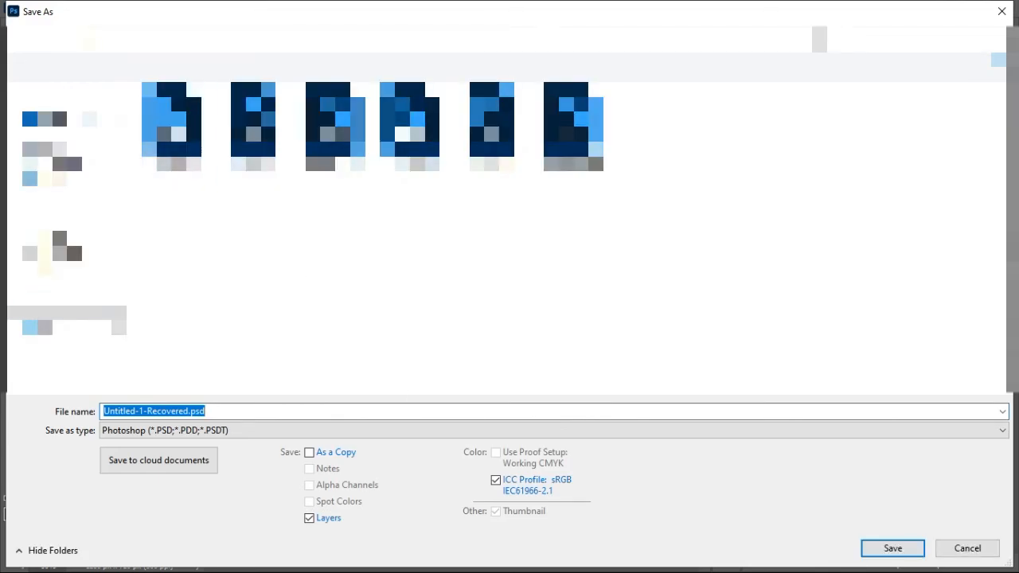
type("Y")
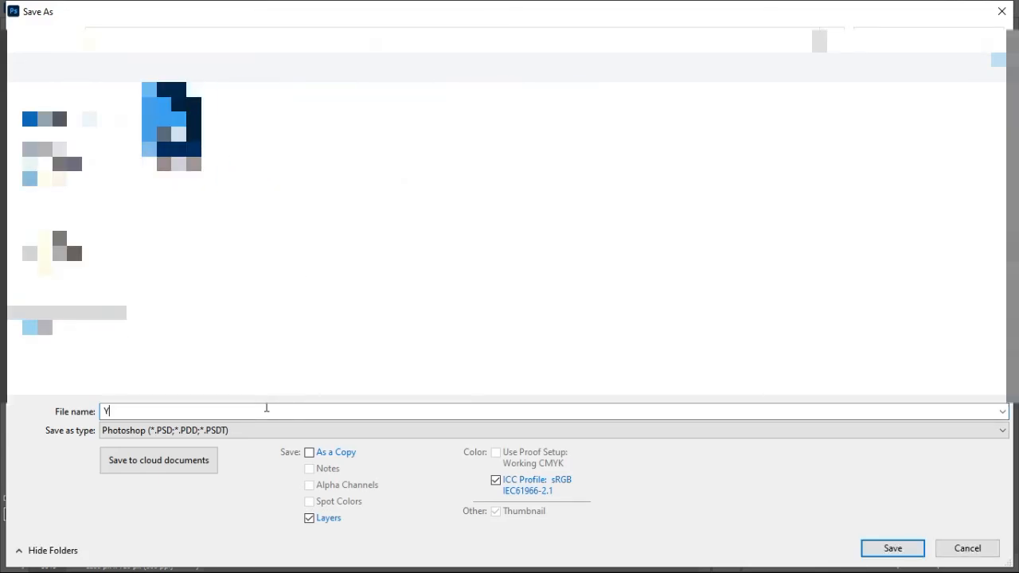
type("outube th")
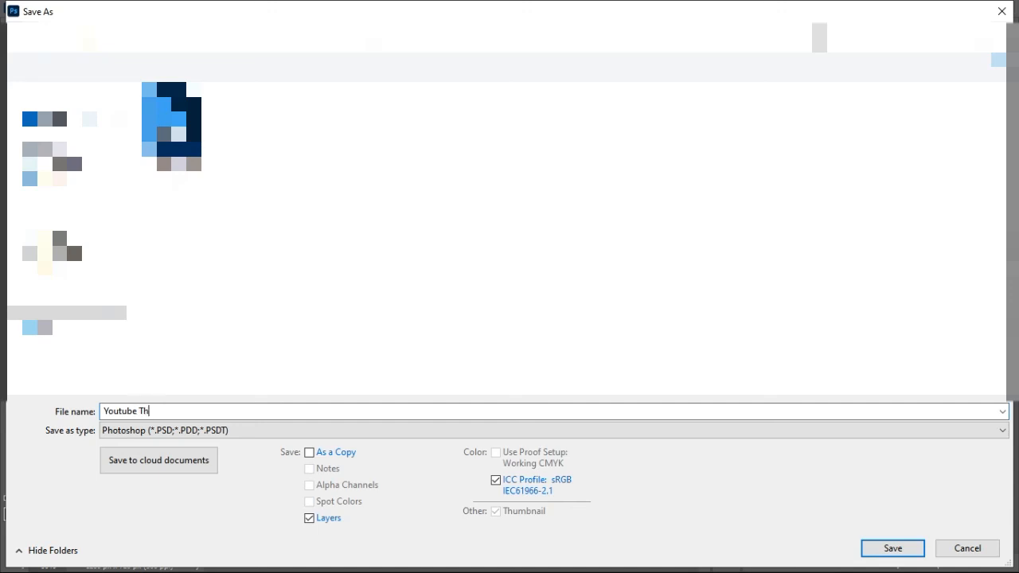
type("umbnail")
key("Return")
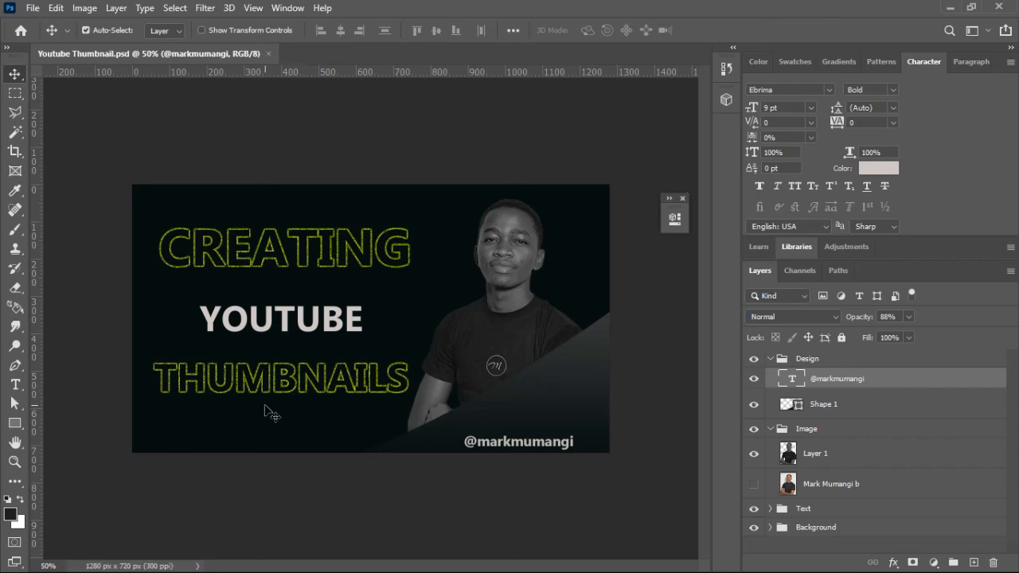
Step: Save a copy of the document on the computer in JPEG format under the name Youtube Thumbnail
left_click(34, 9)
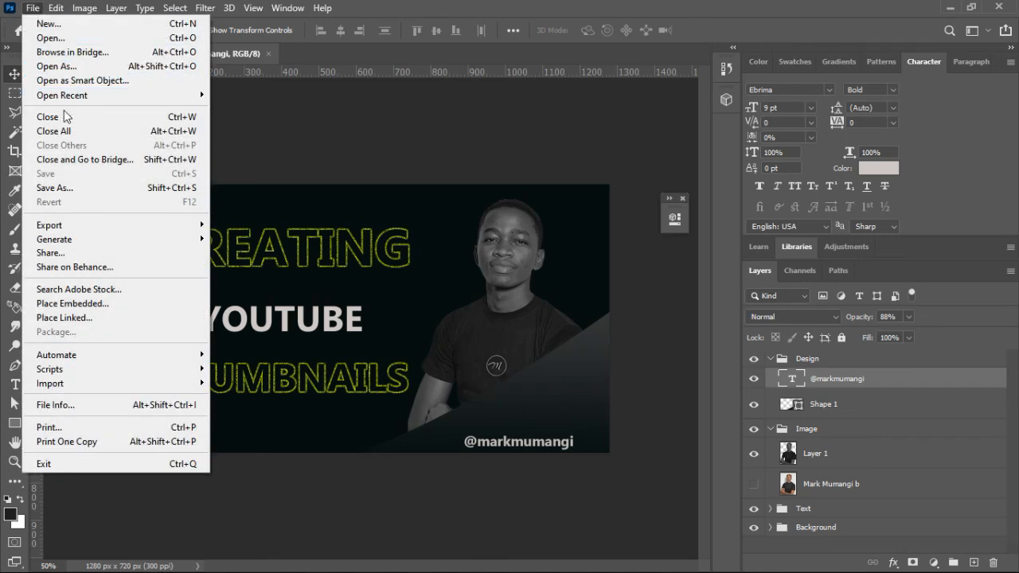
left_click(67, 190)
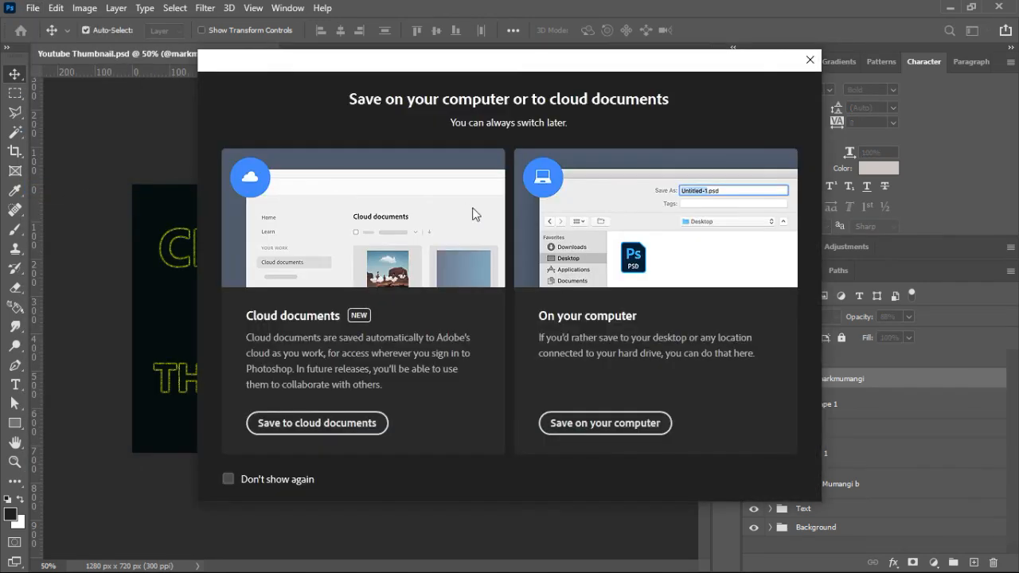
left_click(611, 427)
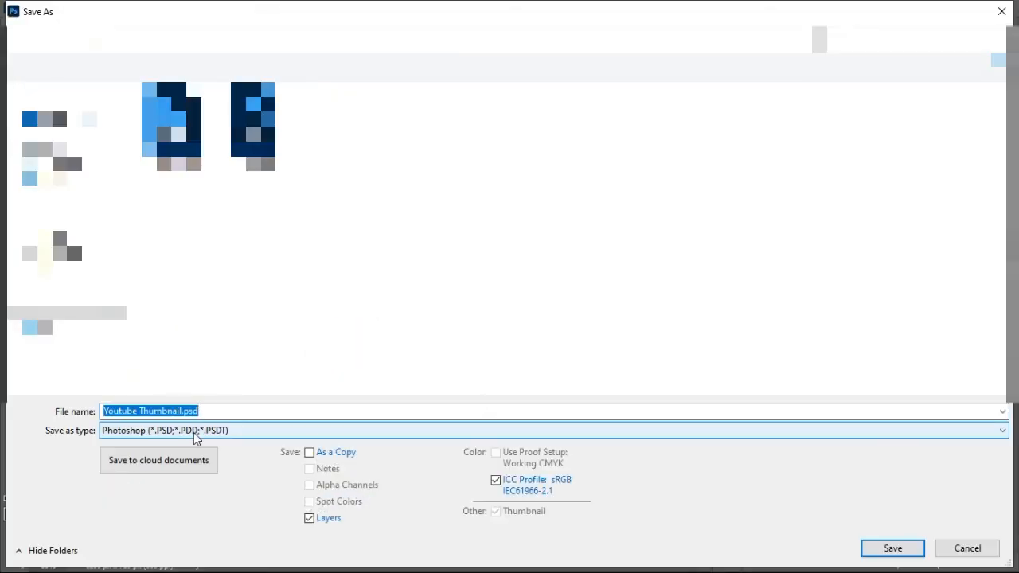
left_click(194, 431)
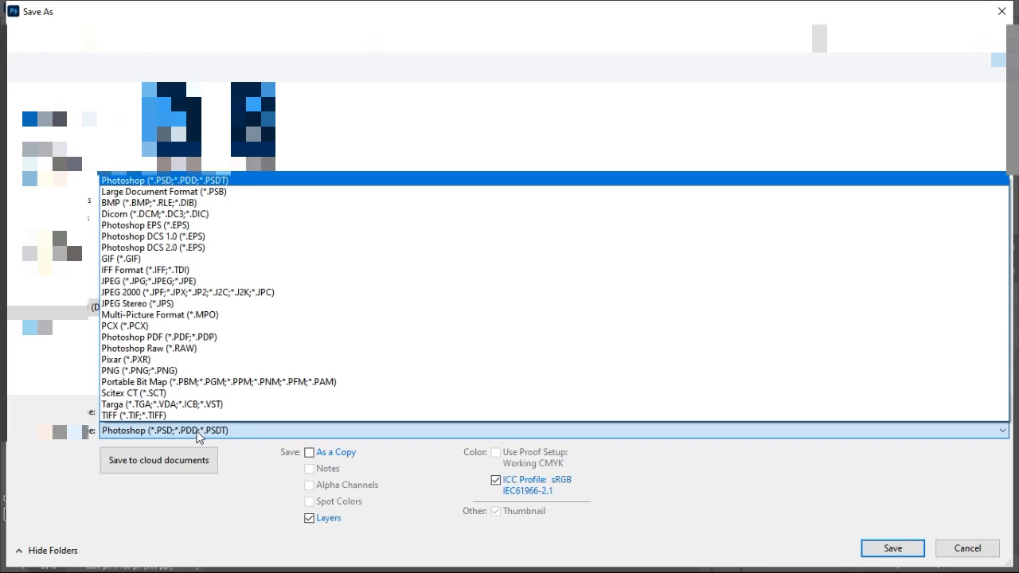
left_click(131, 281)
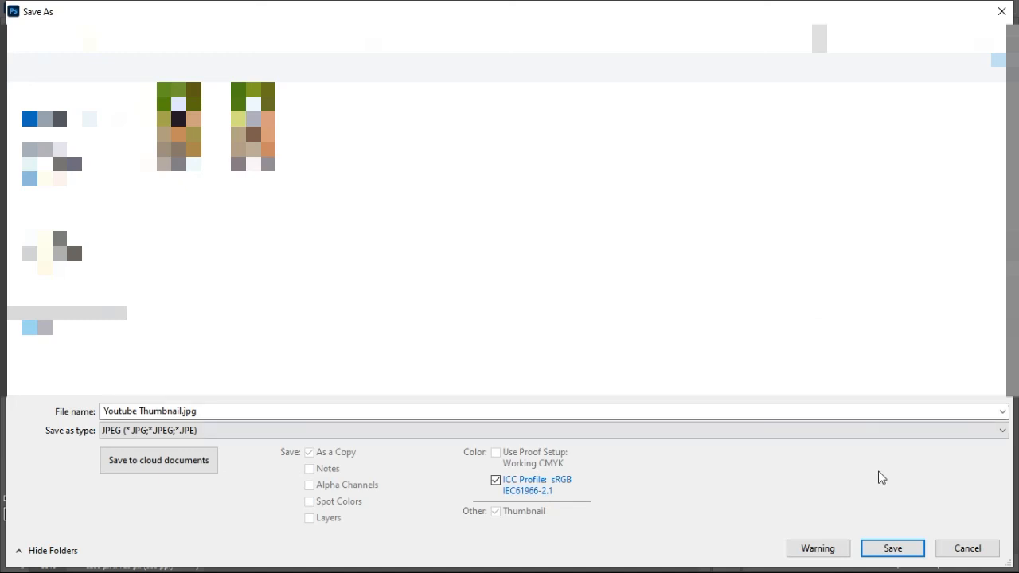
key("Return")
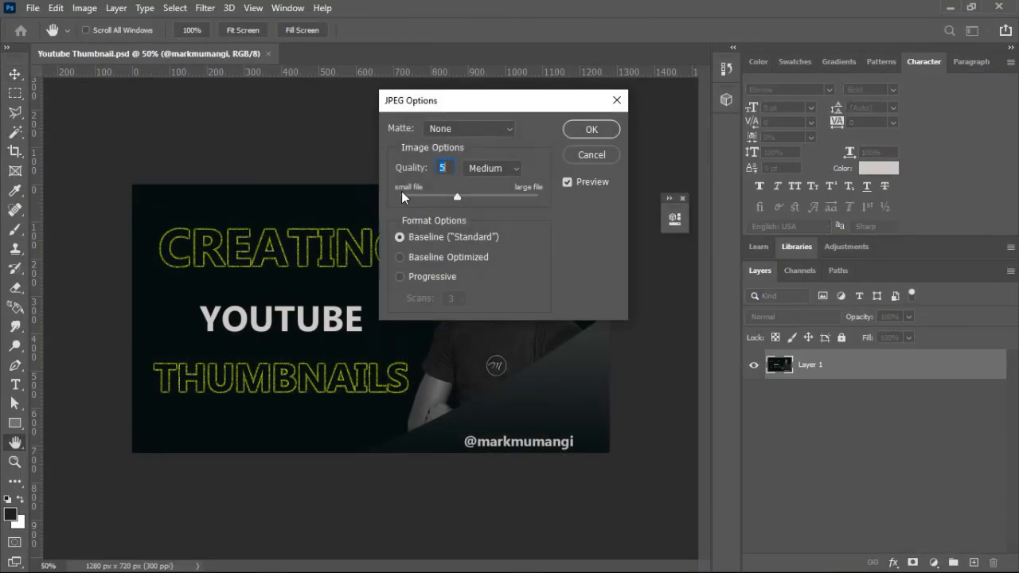
Step: Set the JPEG quality to 12 (Maximum) with the Baseline ("Standard") format and finish the export
left_click_drag(497, 110, 642, 283)
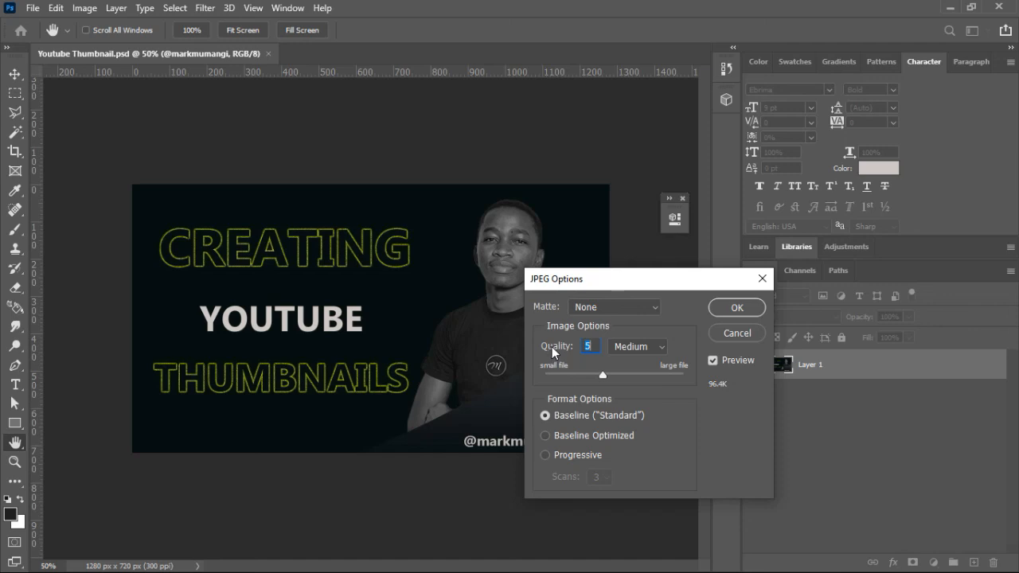
left_click(658, 347)
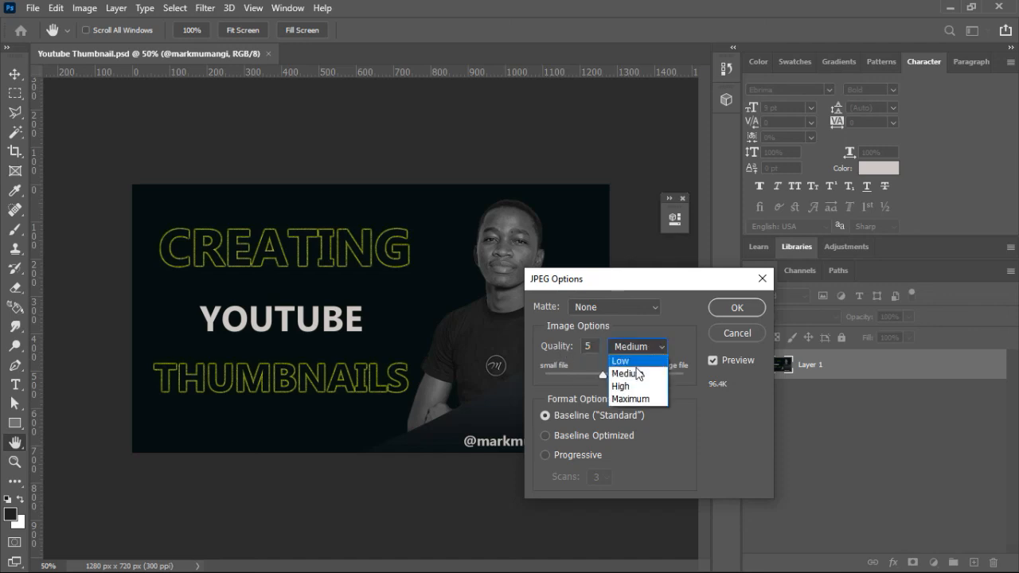
left_click(629, 395)
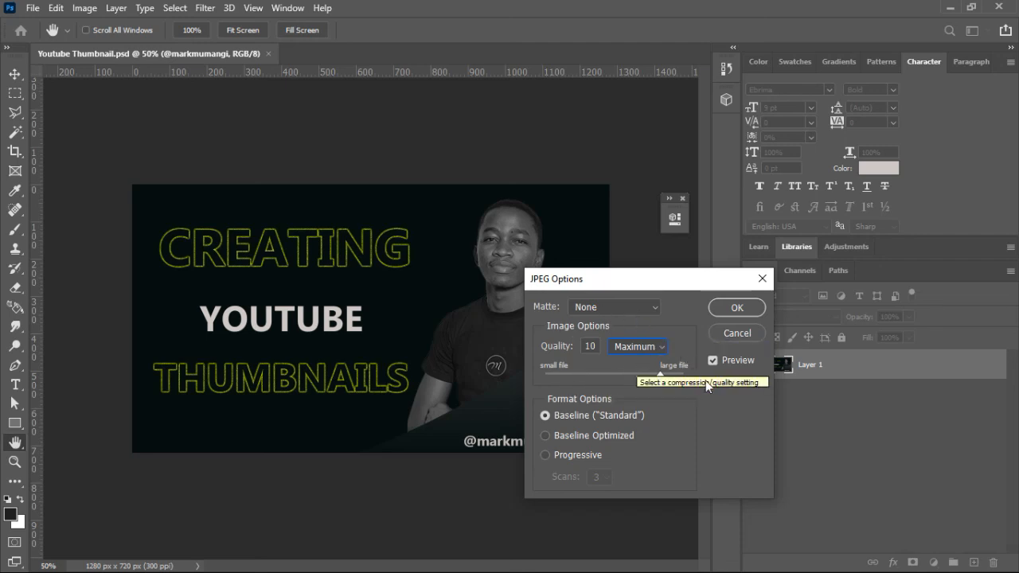
left_click_drag(658, 374, 696, 376)
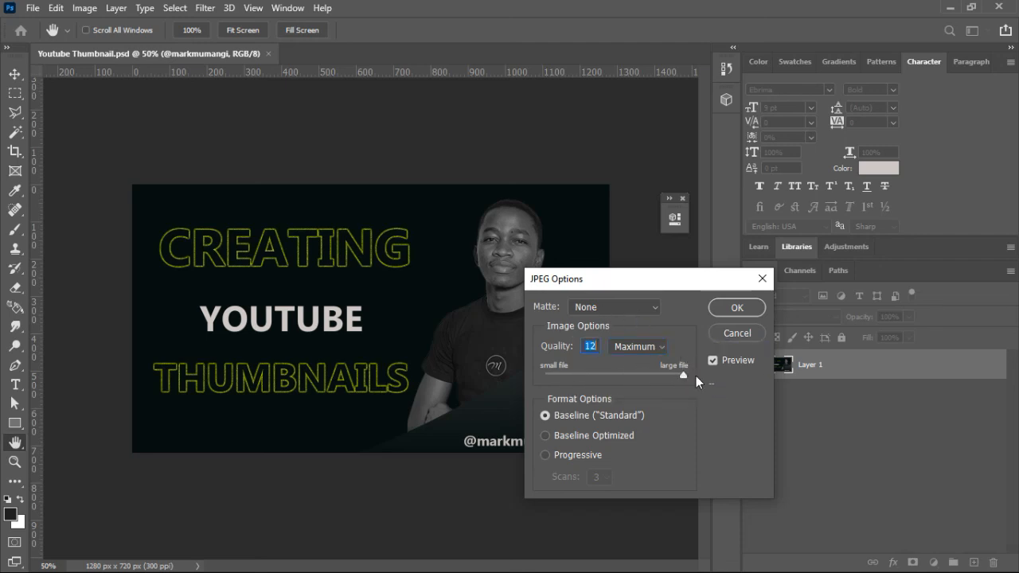
left_click(747, 309)
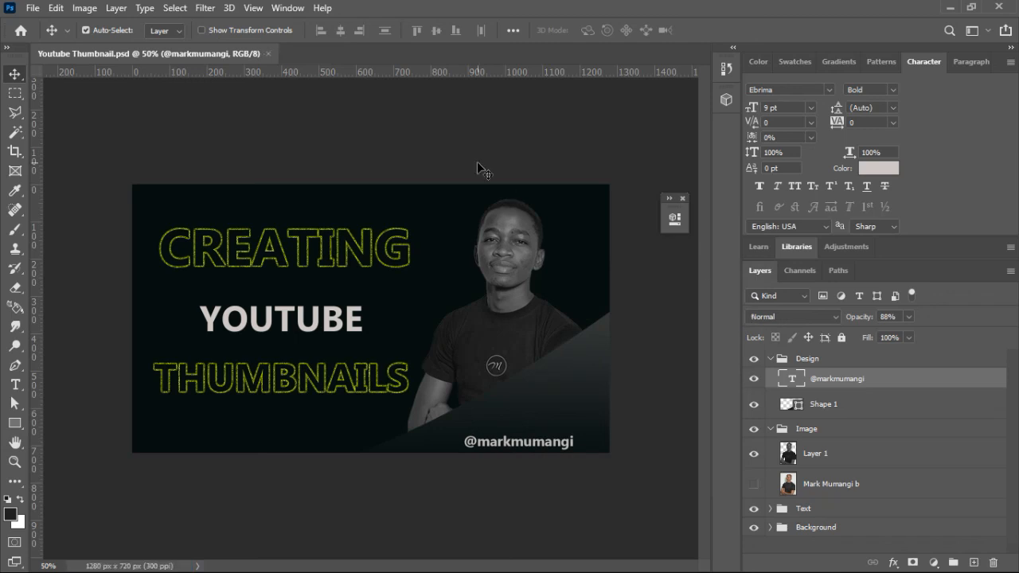
Step: Examine the finished thumbnail at several zoom levels to judge how legible it is at small and large sizes
key("ctrl+minus")
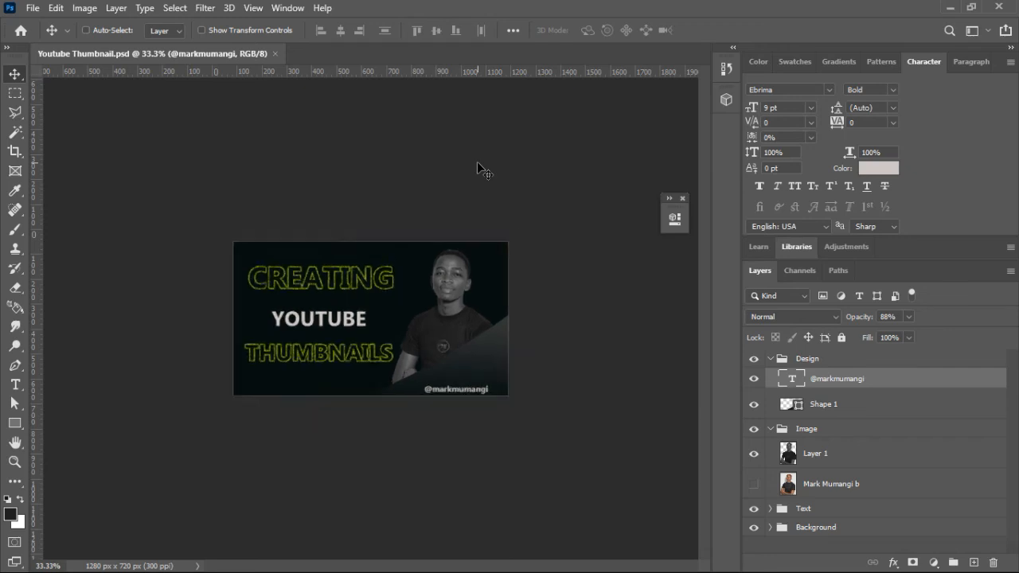
key("ctrl+minus")
key("ctrl+minus")
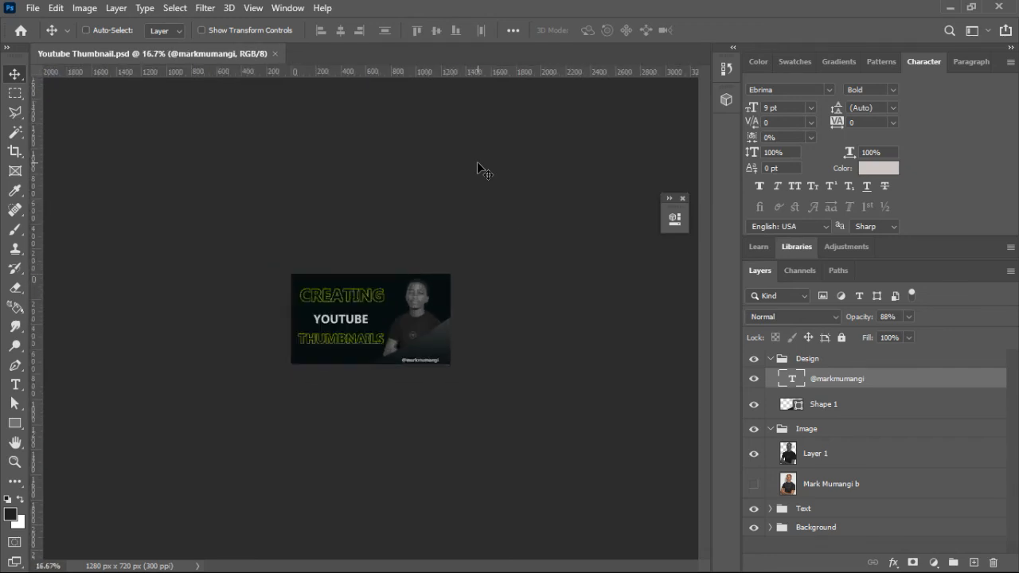
key("ctrl+plus")
key("ctrl+plus")
key("ctrl+plus")
key("ctrl+minus")
key("ctrl+minus")
key("ctrl+plus")
key("ctrl+plus")
key("ctrl")
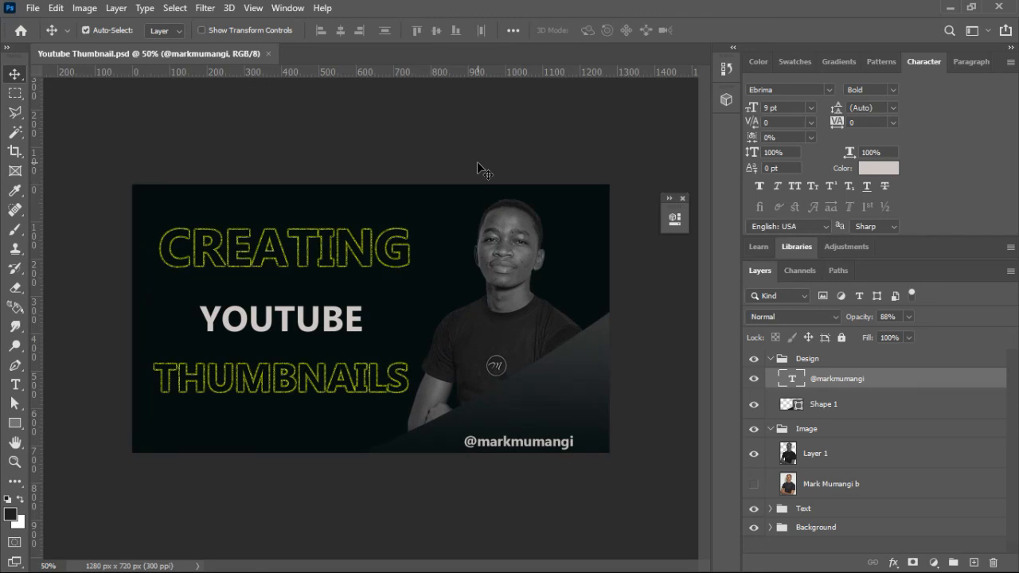
key("ctrl+plus")
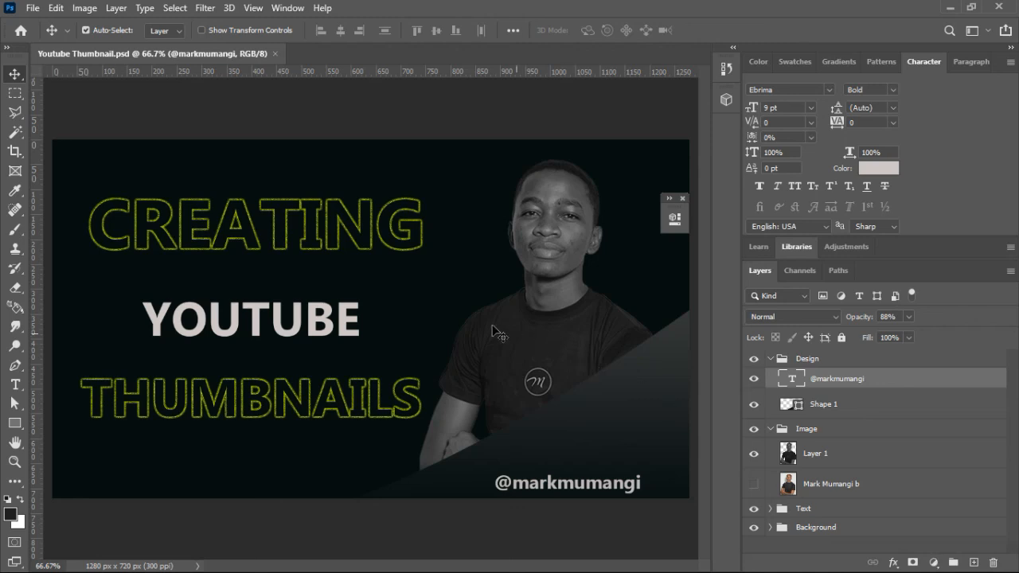
Step: Hide the outlined CREATING copy layer, show the original CREATING text layer and select it
left_click(333, 220)
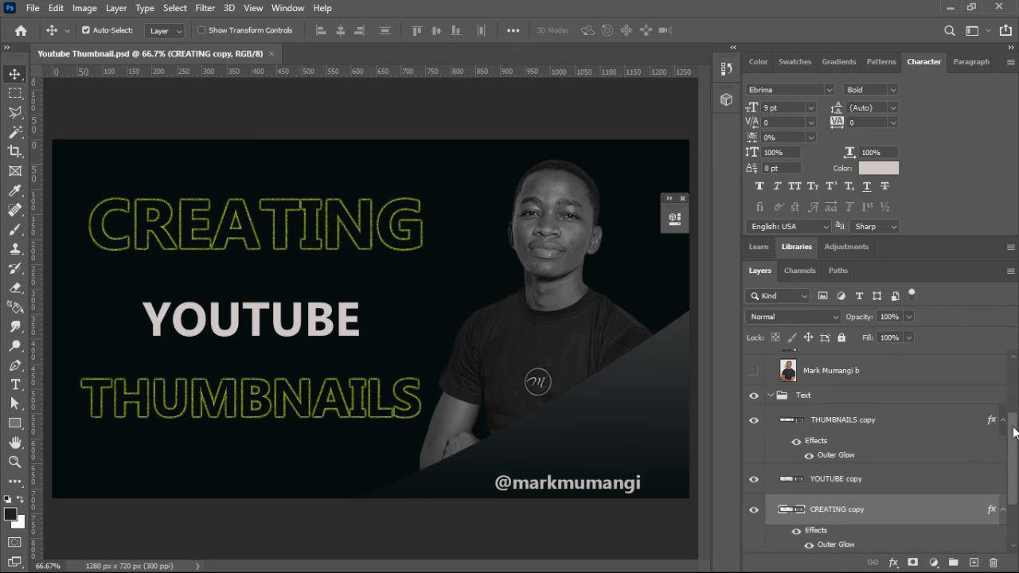
scroll(928, 438, "down", 3)
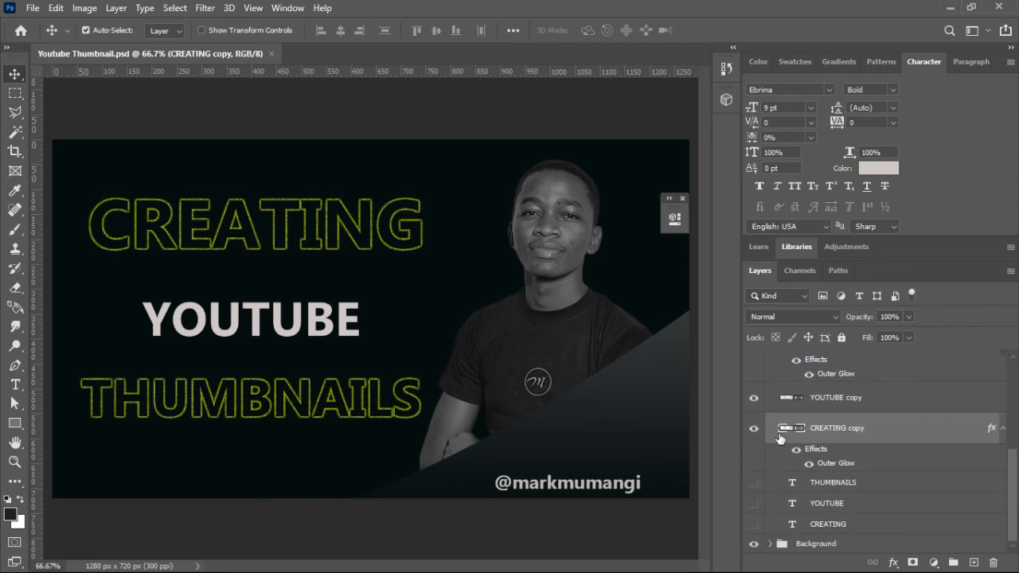
left_click(754, 428)
left_click(754, 523)
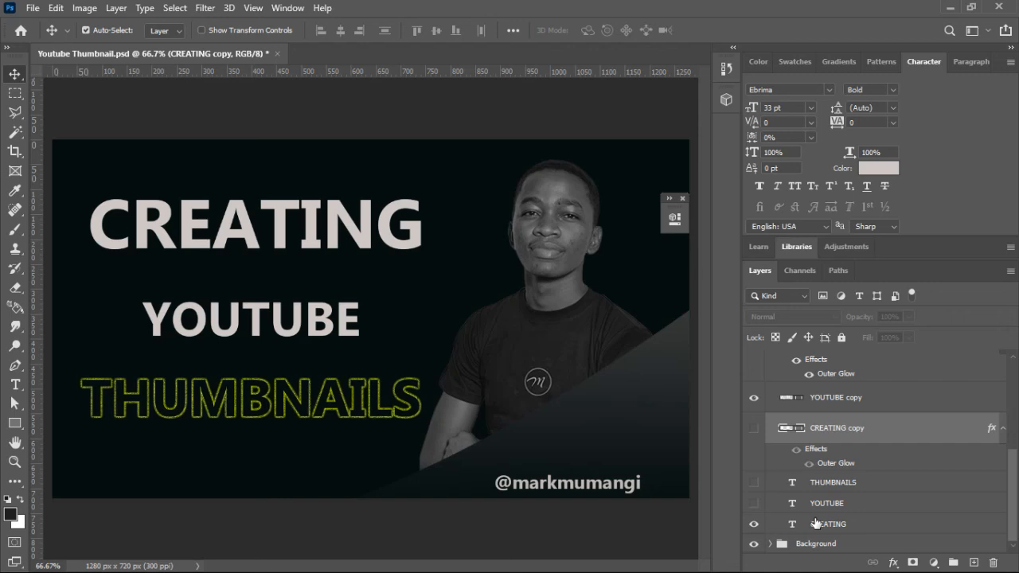
left_click(815, 524)
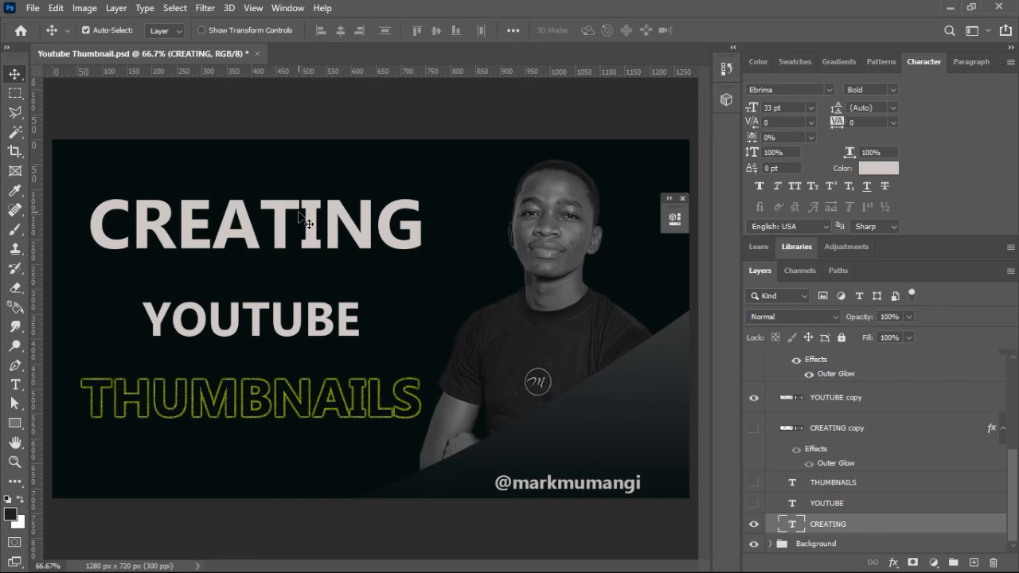
Step: Compare the outlined CREATING copy with the plain CREATING text by switching their visibility
left_click(753, 428)
left_click(753, 525)
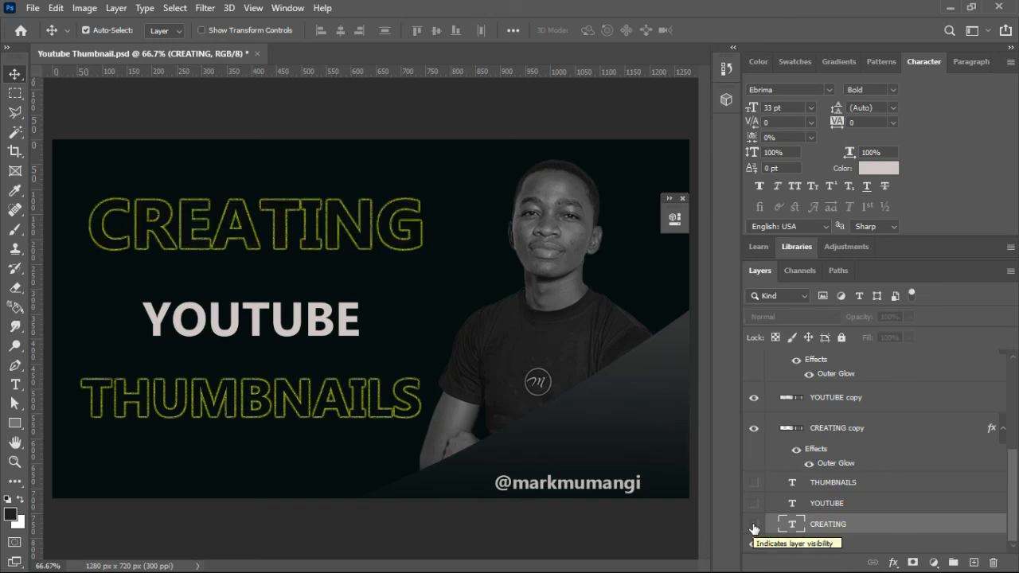
left_click(753, 525)
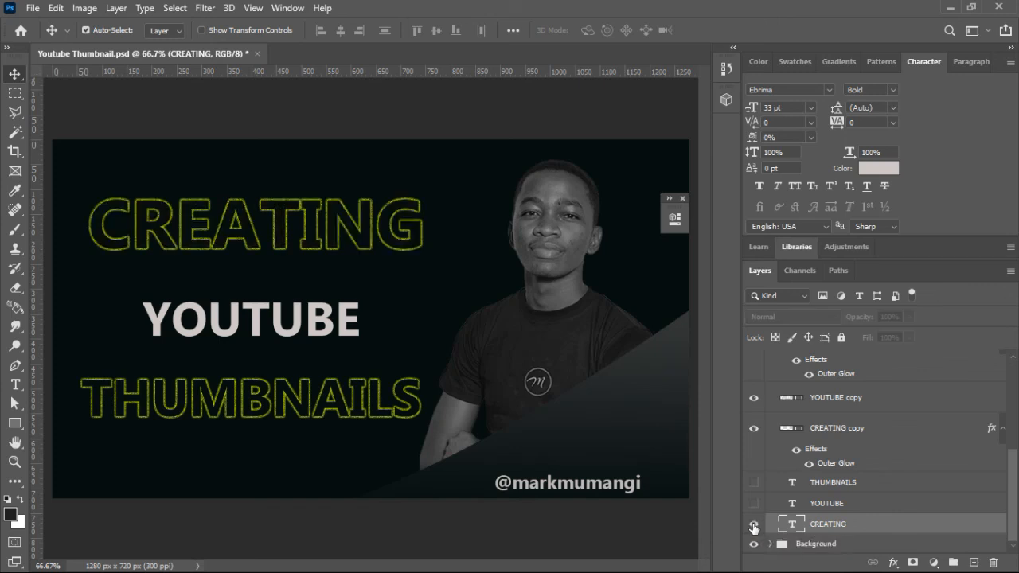
left_click(754, 430)
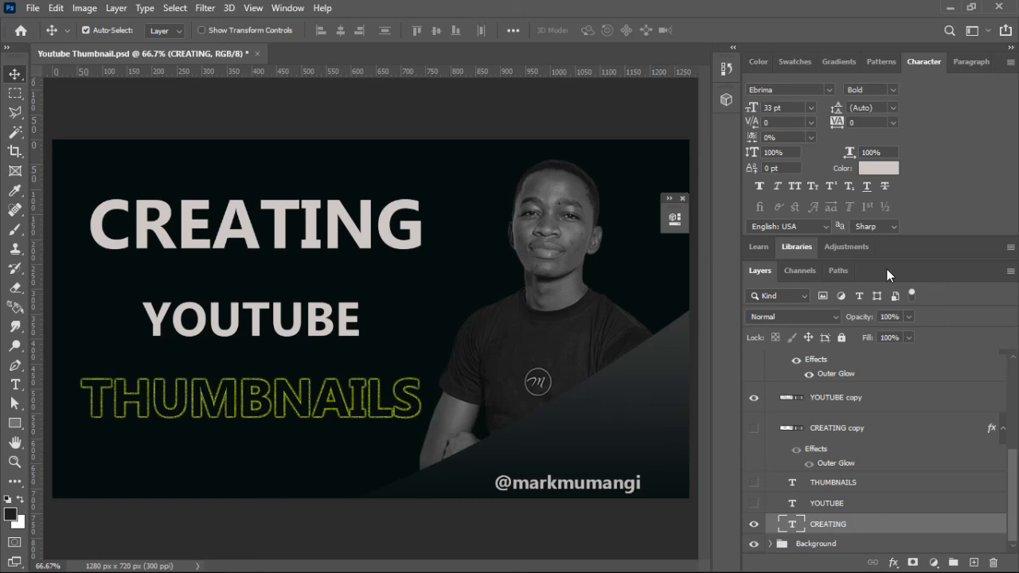
Step: Float the Layers panel over the canvas and lengthen it to show the CREATING text layer
left_click_drag(920, 269, 692, 234)
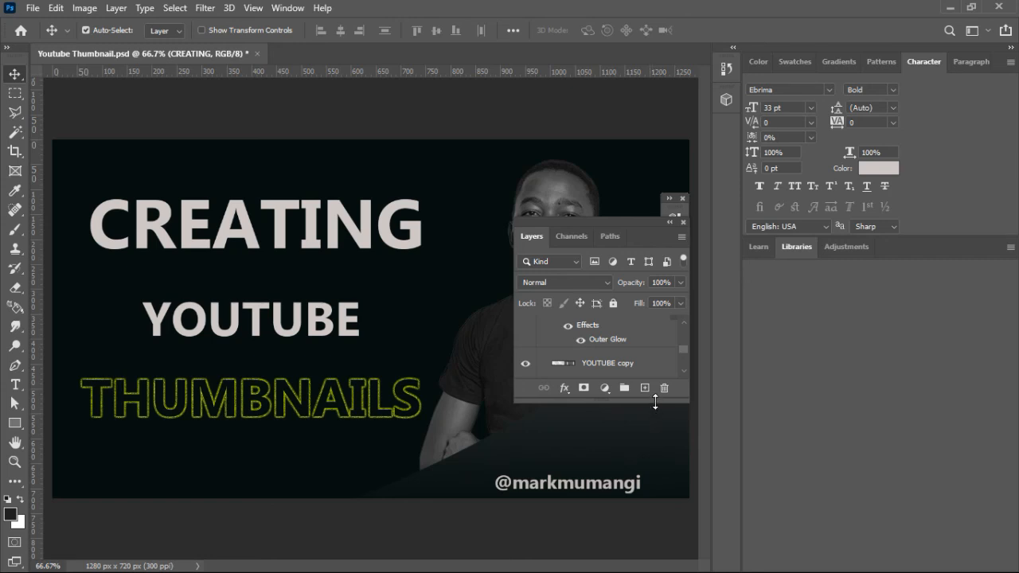
left_click_drag(654, 402, 655, 503)
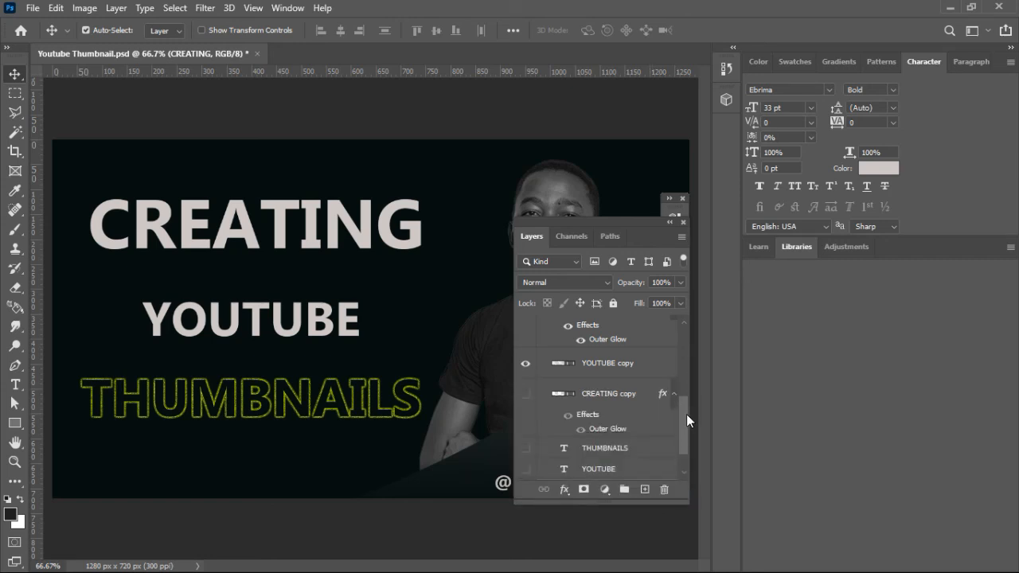
left_click_drag(686, 414, 686, 469)
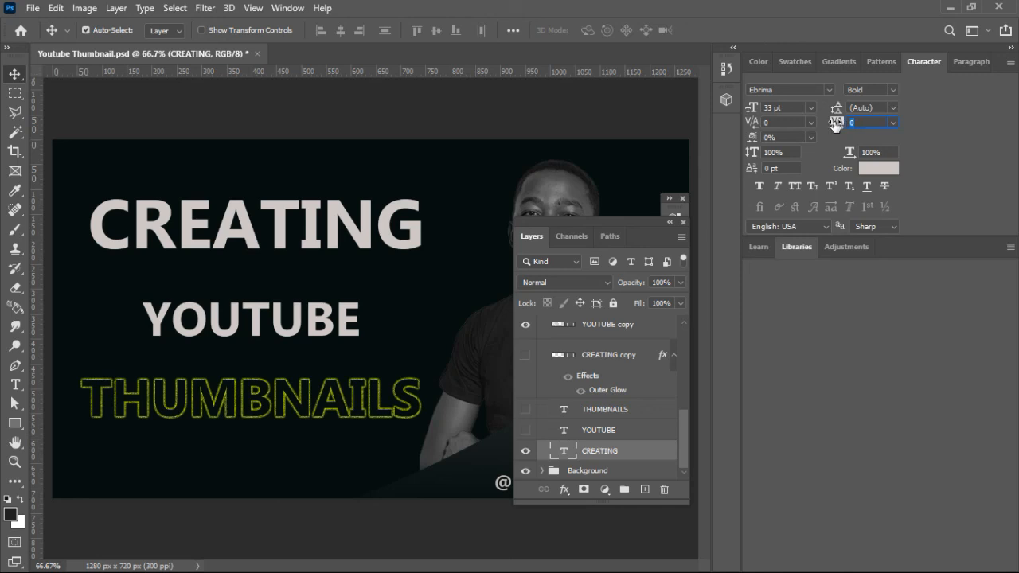
Step: Set the tracking of the CREATING text to 100
left_click_drag(835, 124, 837, 119)
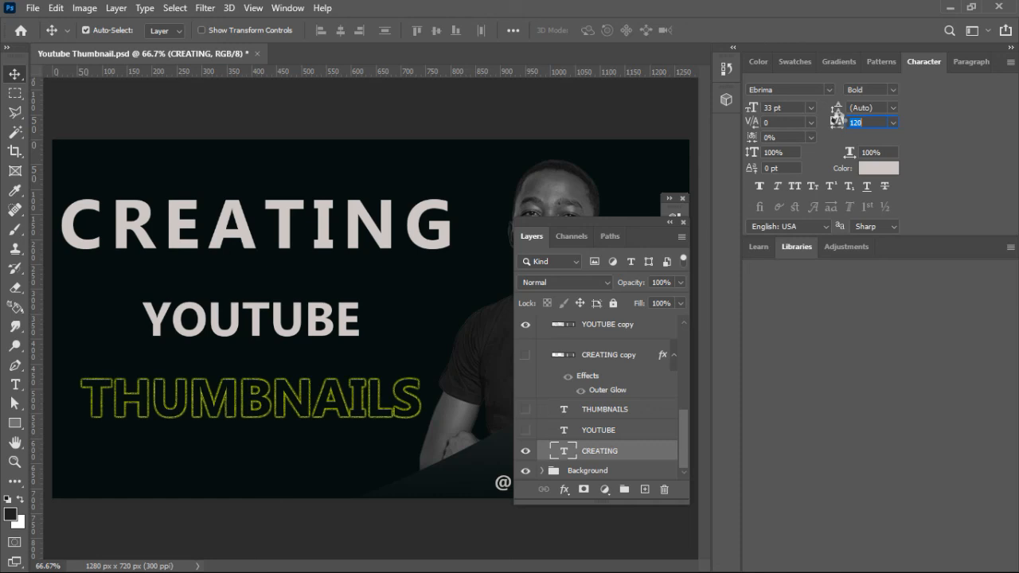
left_click_drag(839, 124, 833, 122)
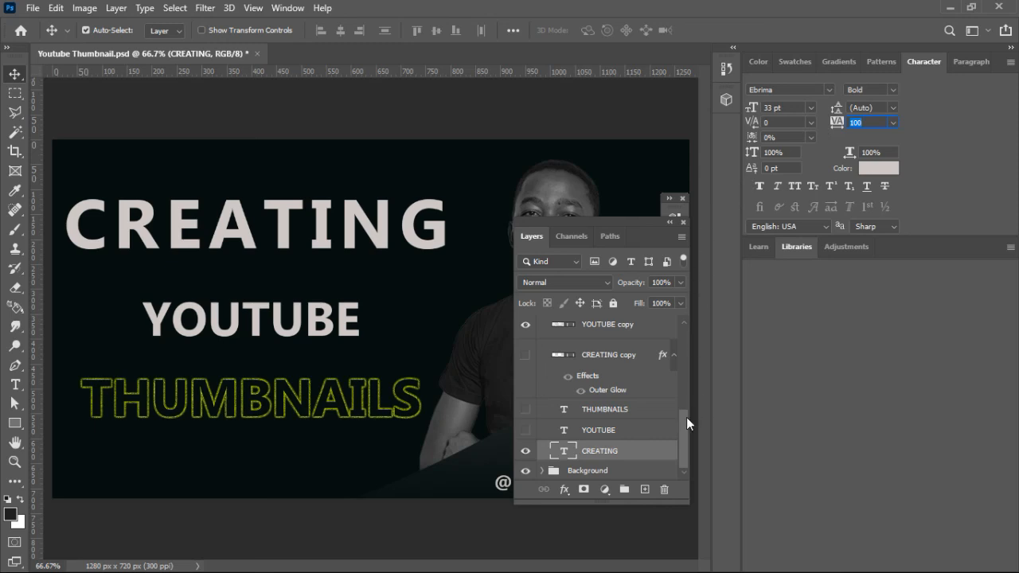
Step: Duplicate the CREATING text layer, leaving the original hidden, and convert the duplicate to a shape
left_click(629, 454)
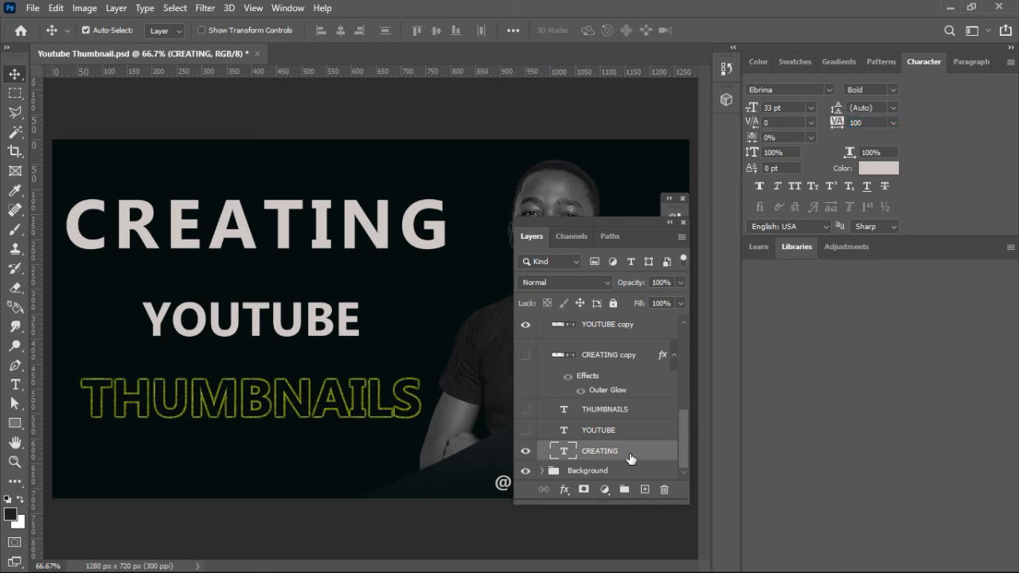
key("ctrl+j")
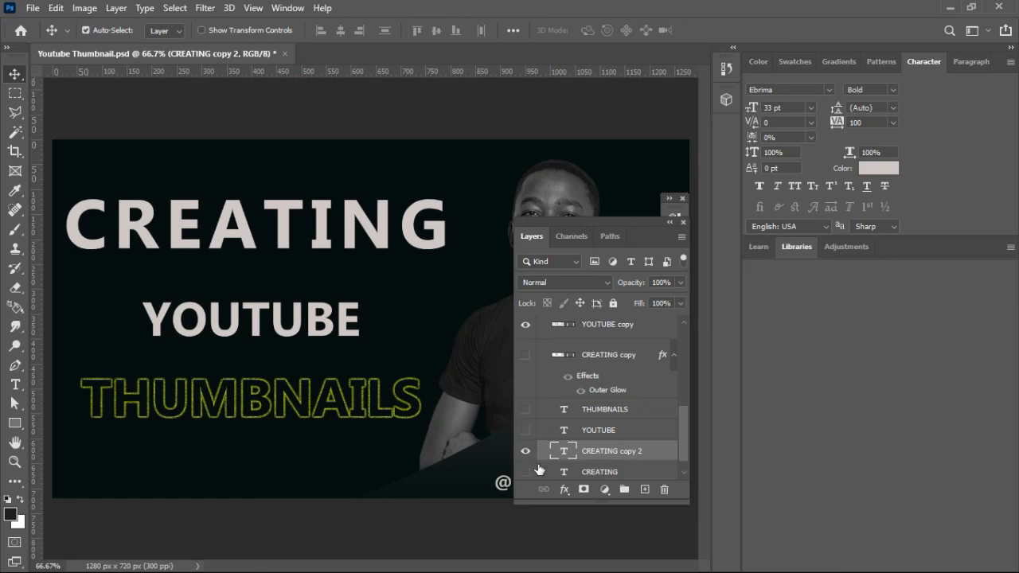
right_click(642, 449)
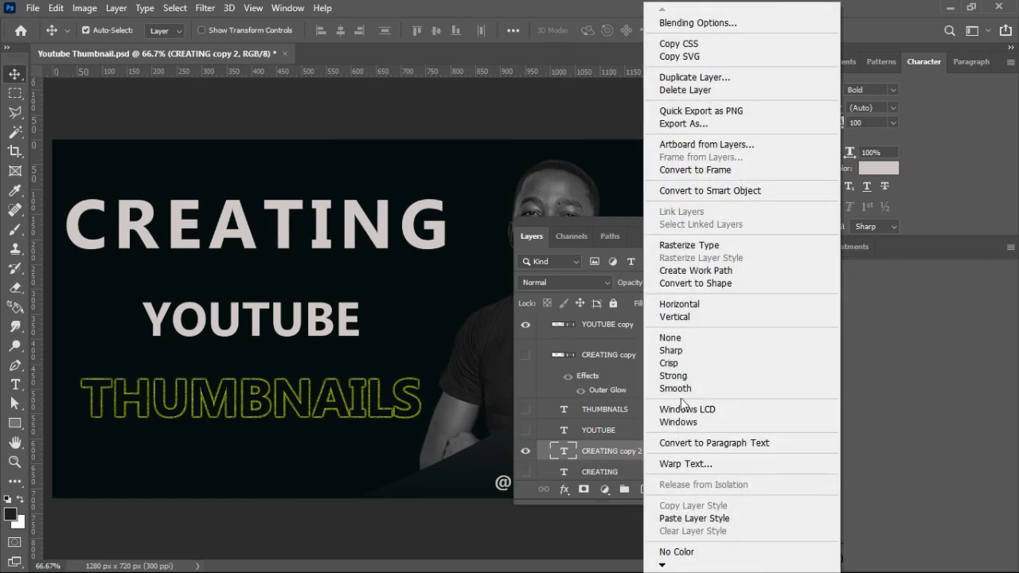
left_click(725, 281)
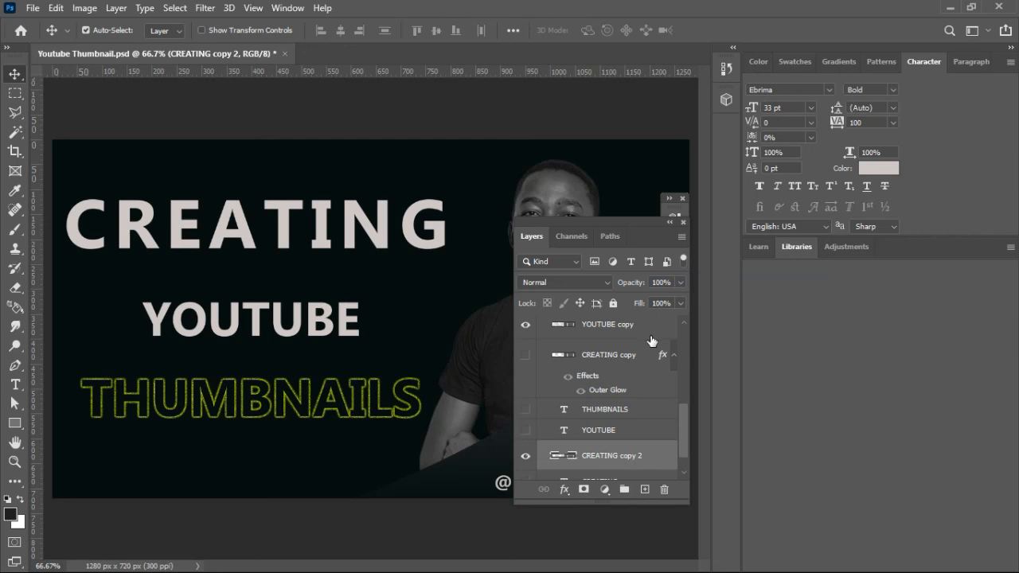
Step: Copy the Outer Glow layer style from the hidden CREATING copy and paste it onto the new CREATING shape layer
left_click(647, 360)
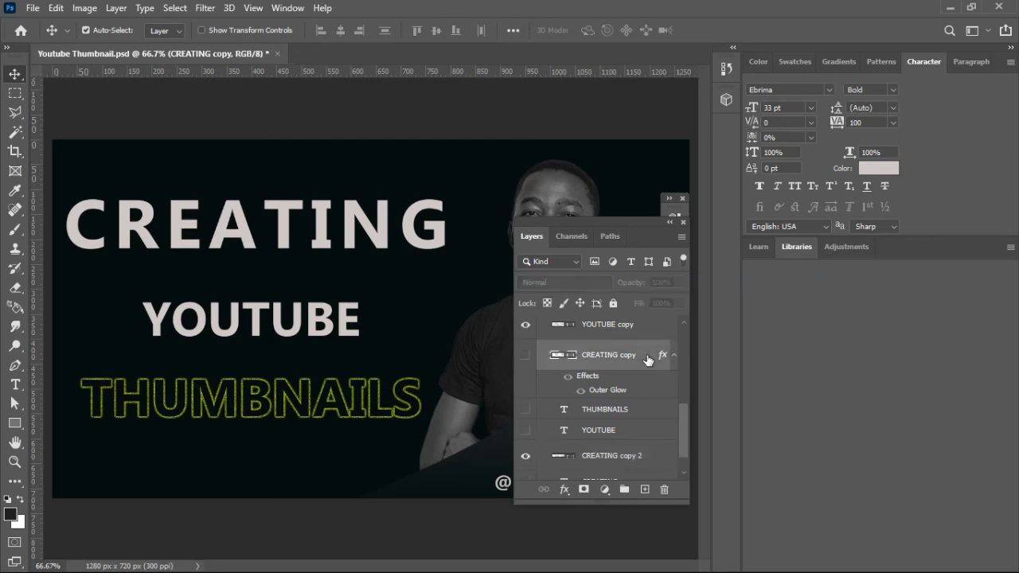
right_click(647, 360)
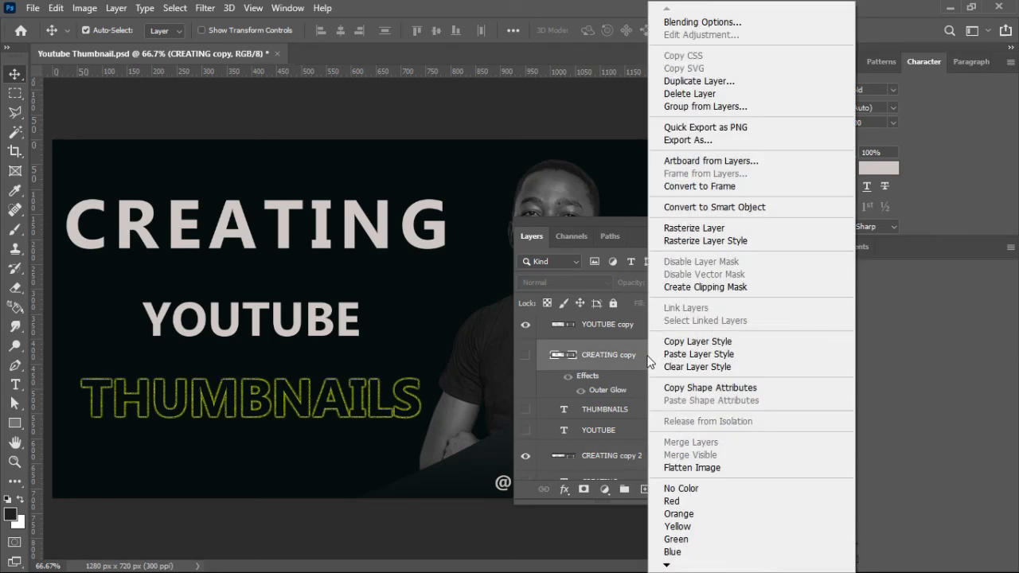
left_click(698, 342)
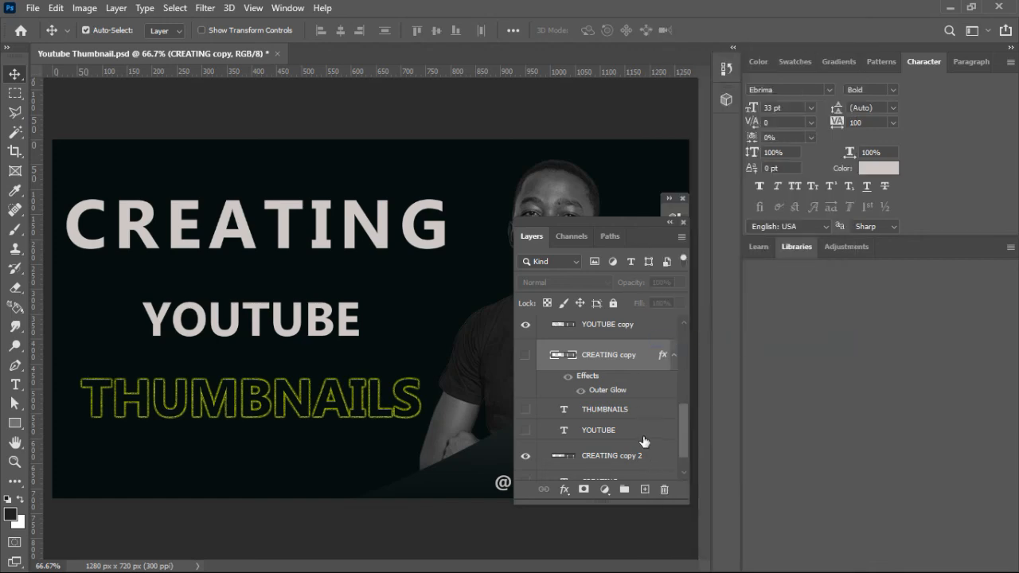
left_click(642, 457)
right_click(643, 456)
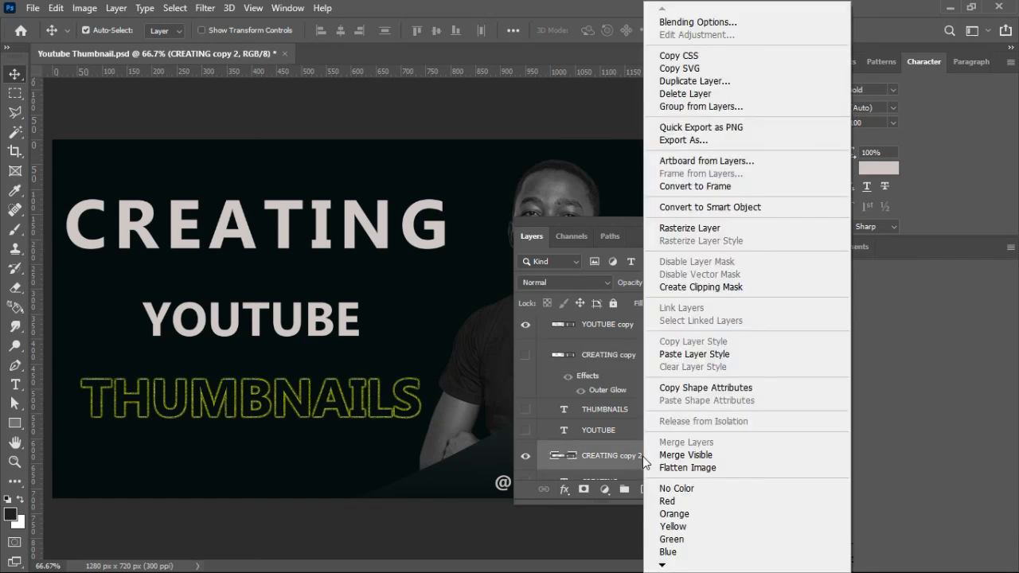
left_click(691, 355)
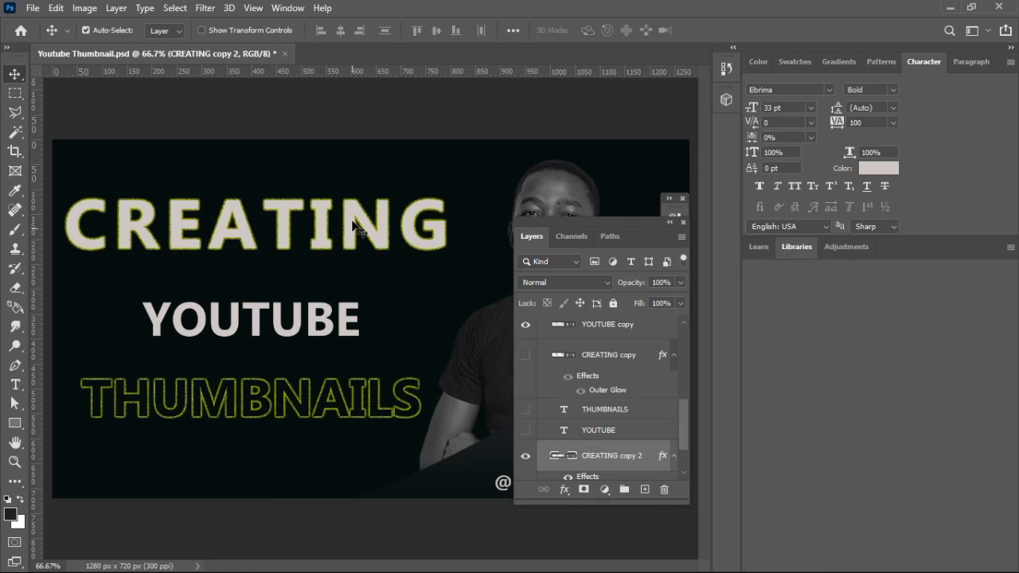
Step: Remove the fill color from the new CREATING shape layer, keeping only its glowing outline
left_click(12, 425)
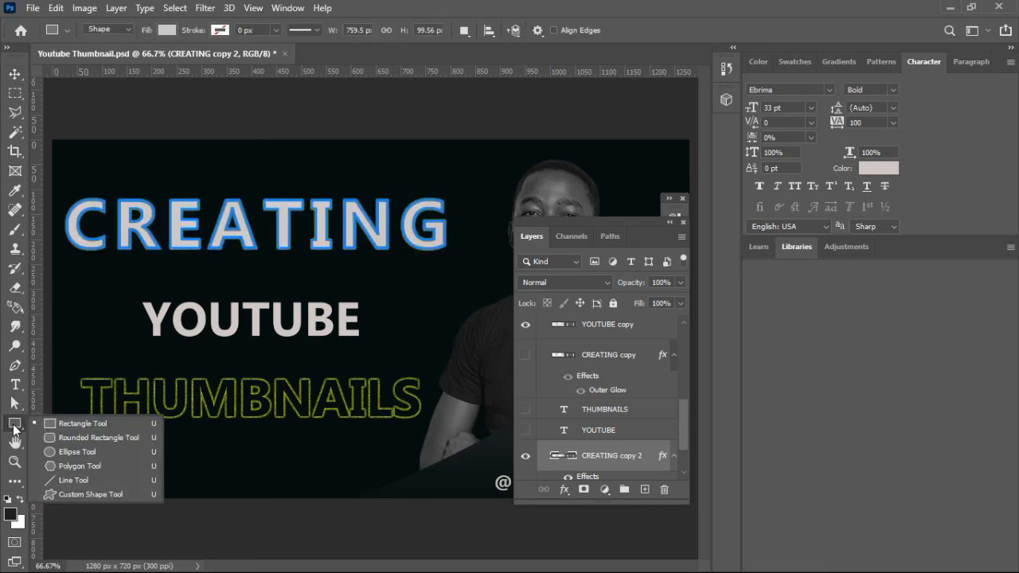
left_click(163, 30)
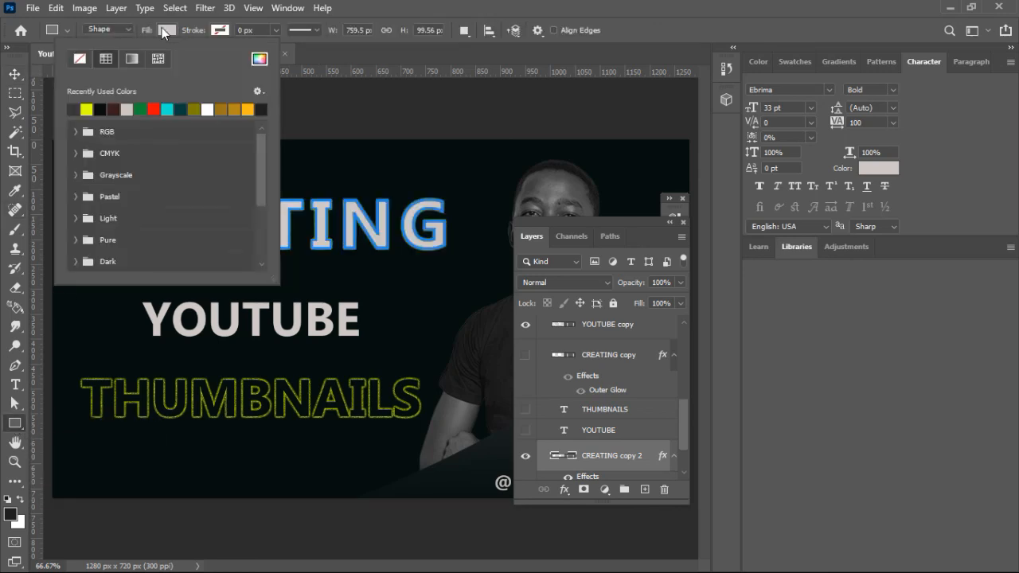
left_click(77, 59)
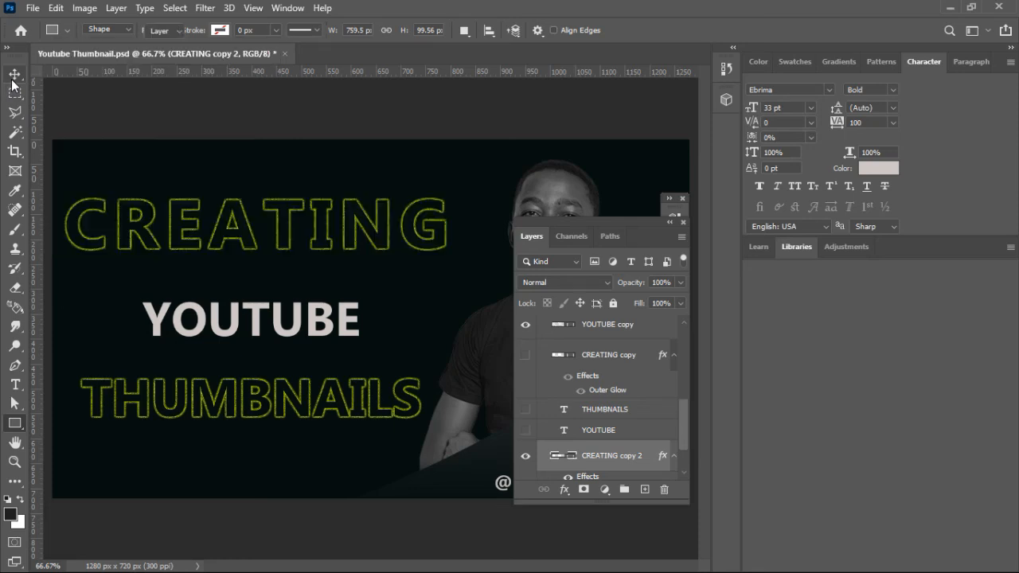
Step: Collapse the floating Layers panel to uncover the canvas and nudge the CREATING outline slightly to the right
left_click(13, 80)
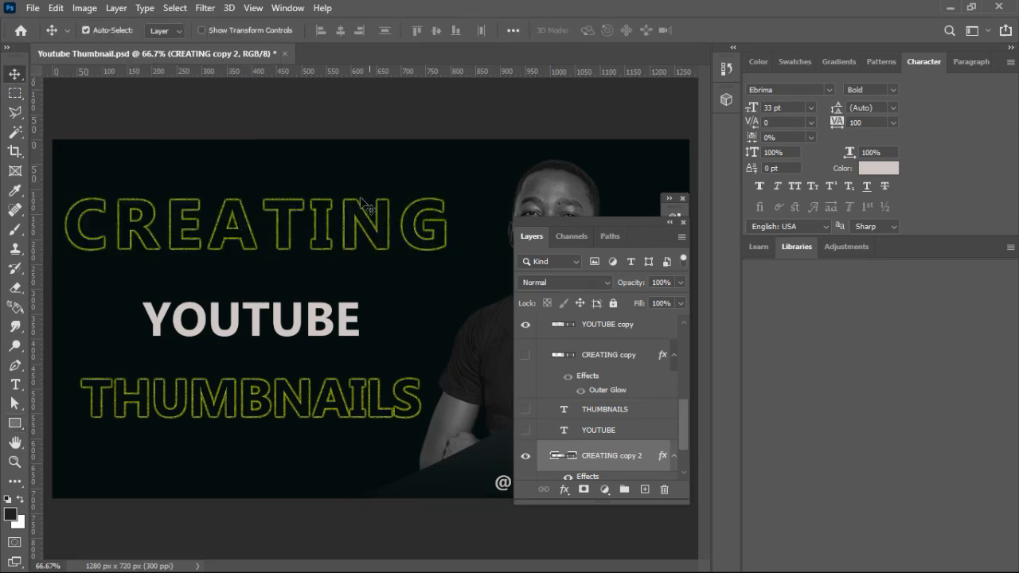
key("ctrl+minus")
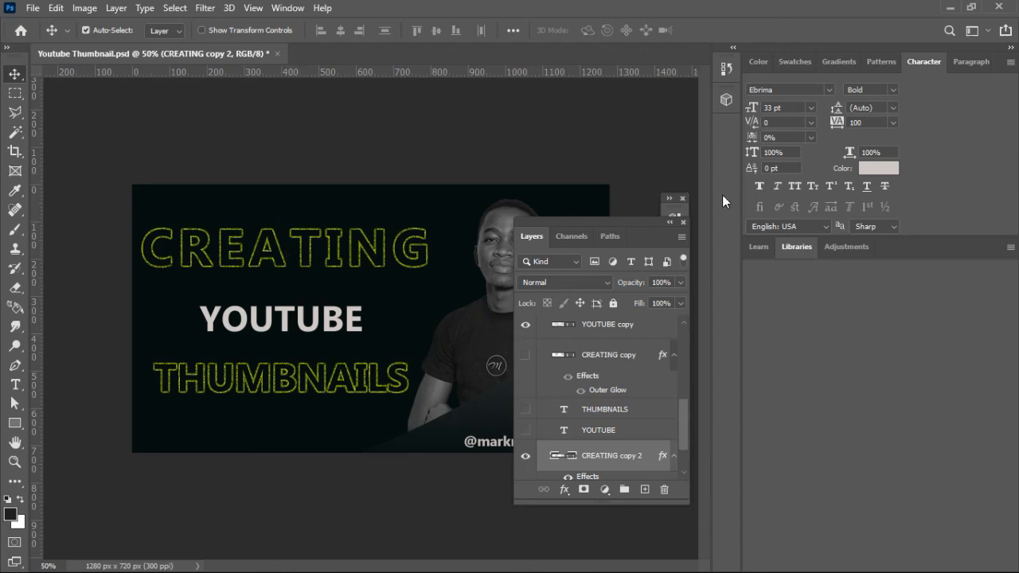
left_click(669, 226)
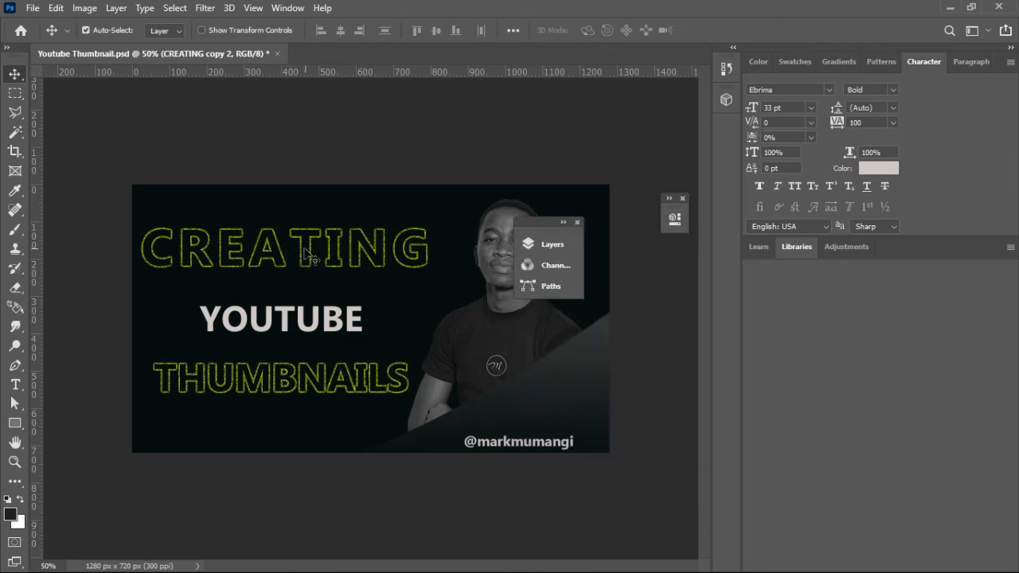
key("Right")
key("Right")
key("Right")
key("Right")
key("Right")
key("Right")
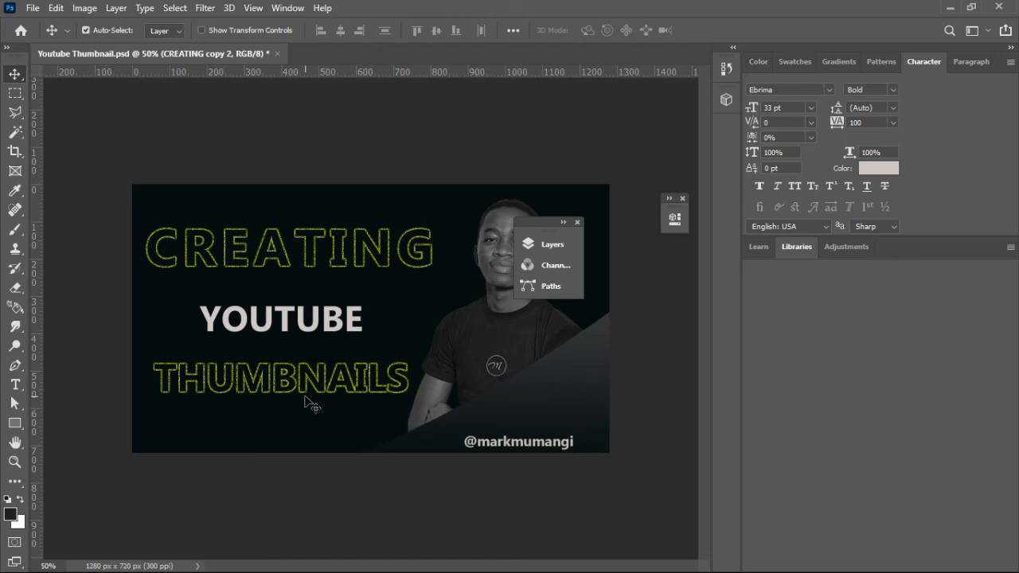
Step: Save the PSD, and save a JPEG version to the computer at Maximum quality 12 with Baseline ("Standard") format
key("ctrl+s")
left_click(33, 10)
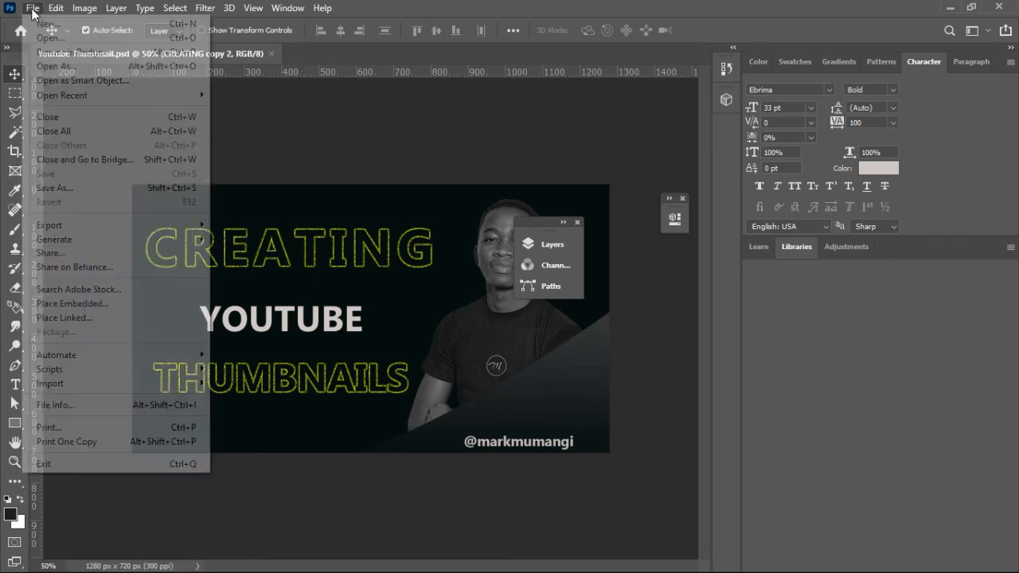
left_click(104, 188)
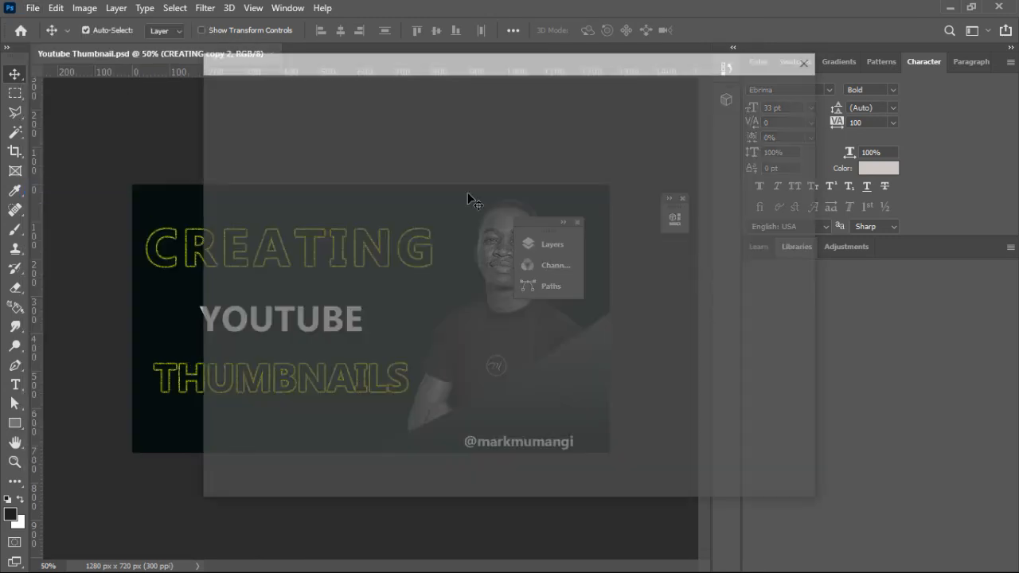
left_click(616, 420)
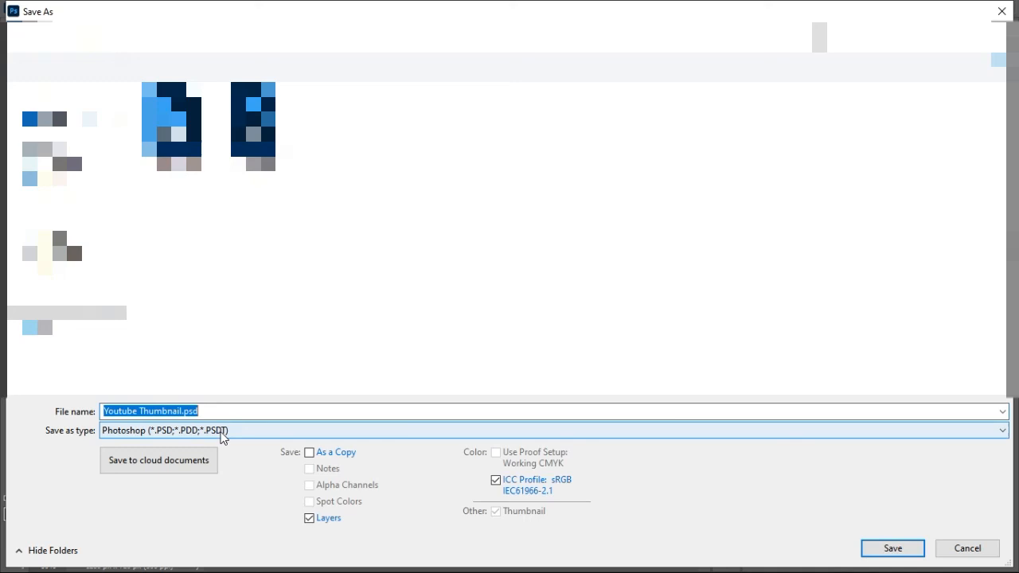
left_click(223, 434)
left_click(222, 283)
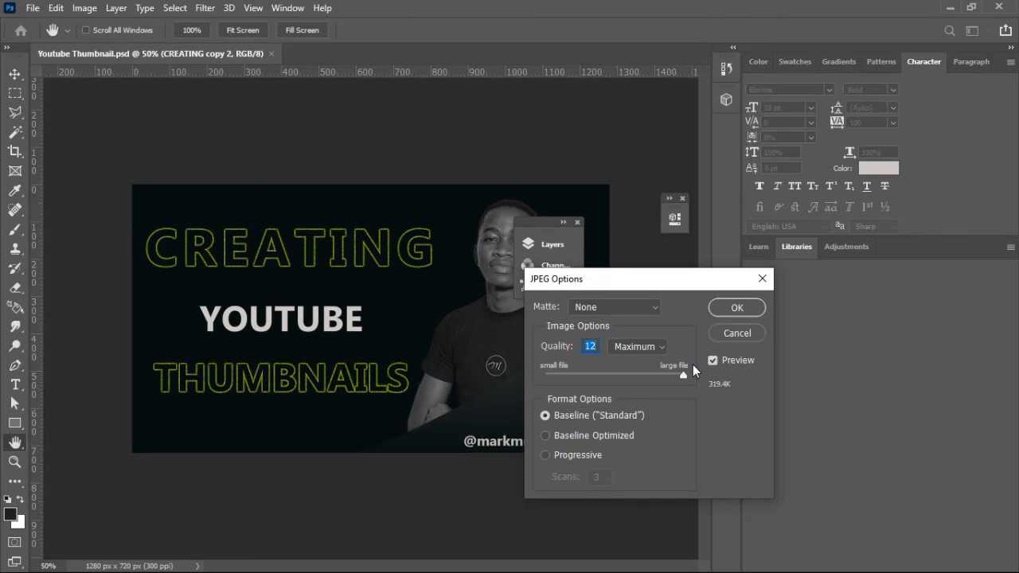
left_click(732, 315)
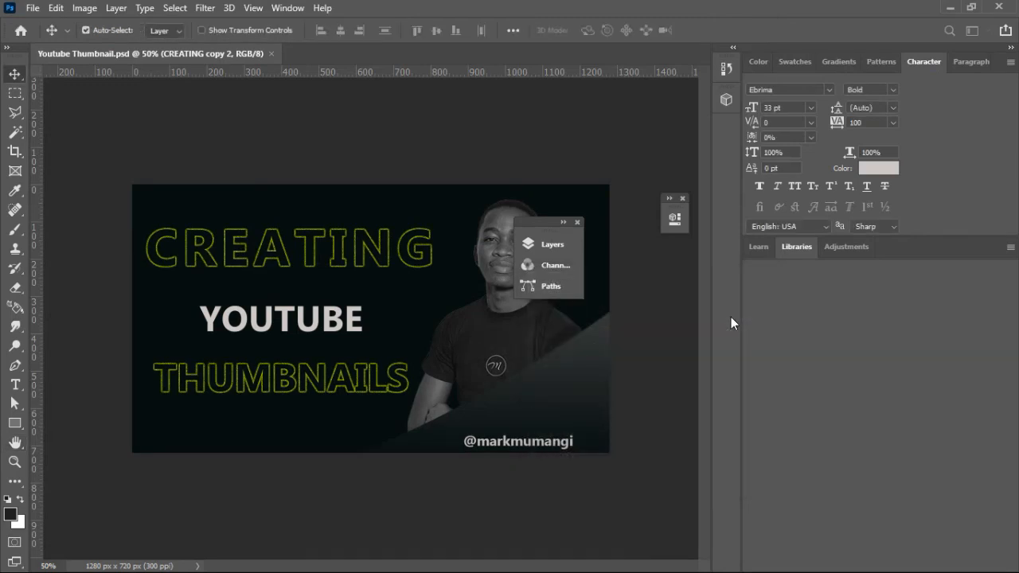